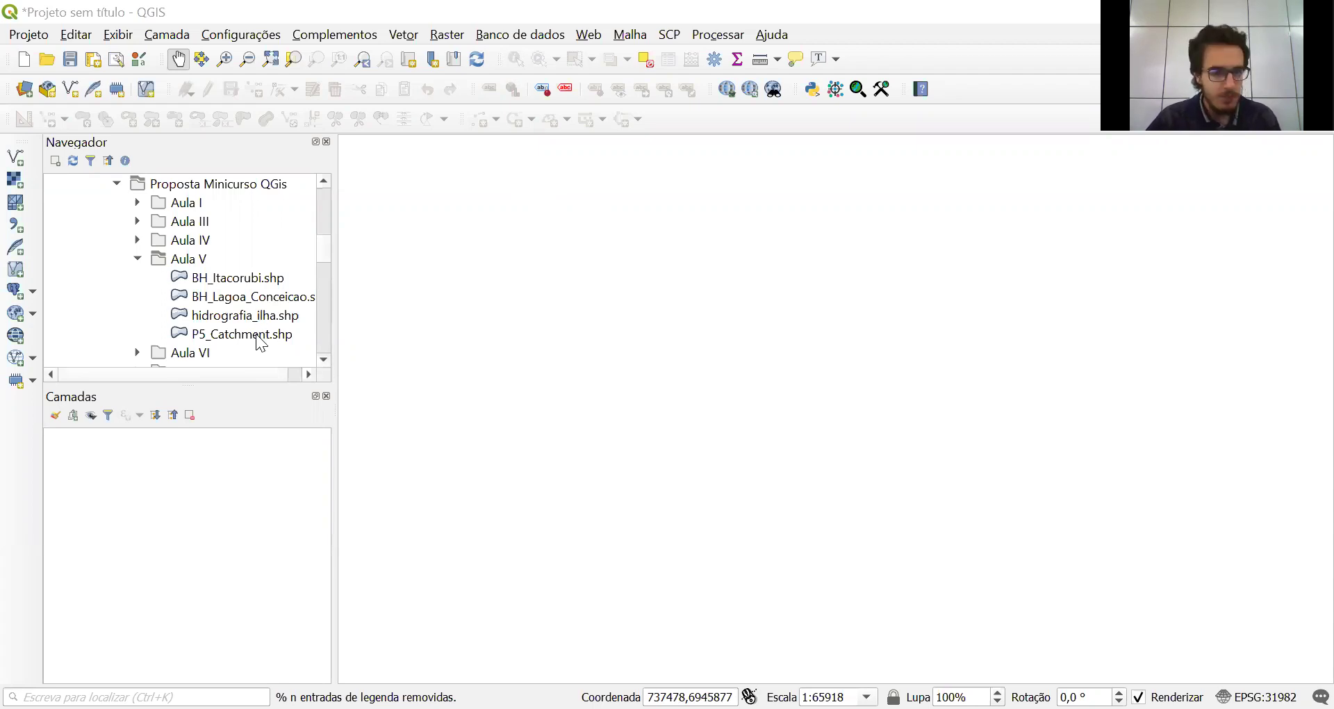
# Add the hidrografia_ilha, BH_Itacorubi and BH_Lagoa_Conceicao shapefiles from the Aula V folder to the project
pyautogui.moveTo(247, 322); pyautogui.dragTo(193, 459)
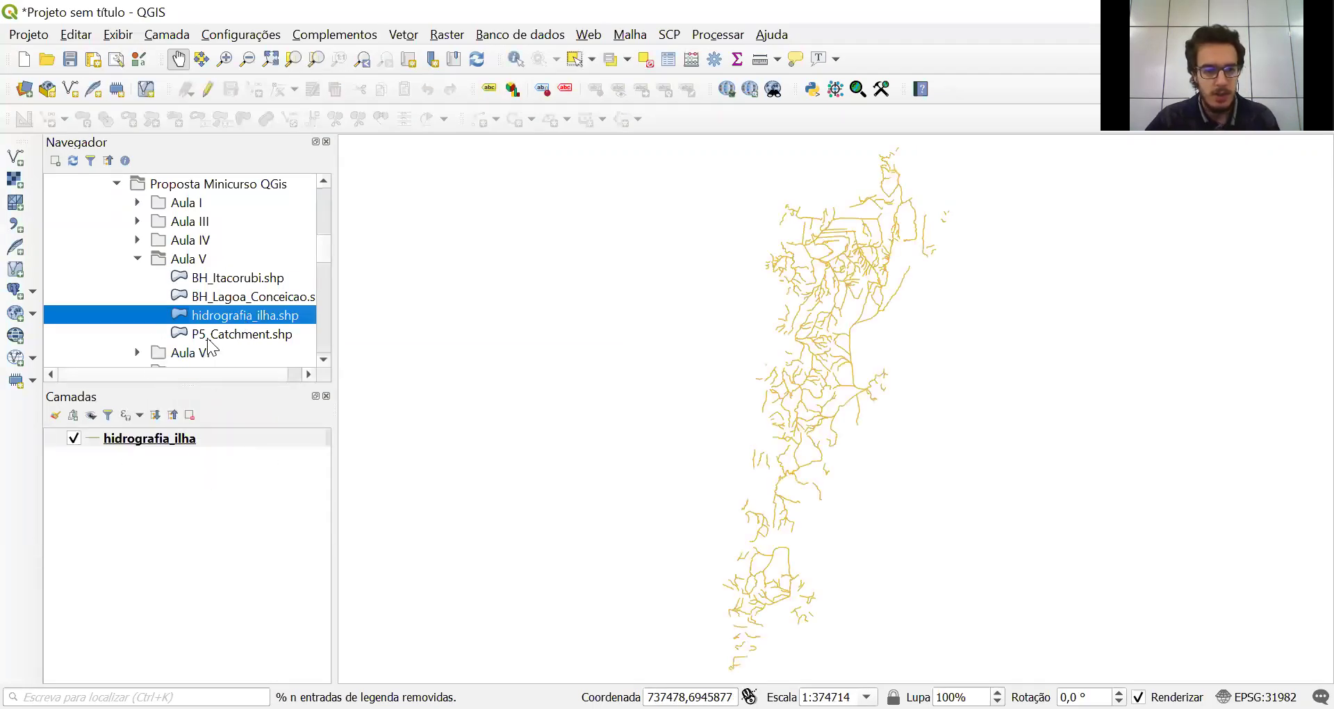
pyautogui.moveTo(217, 285); pyautogui.dragTo(187, 443)
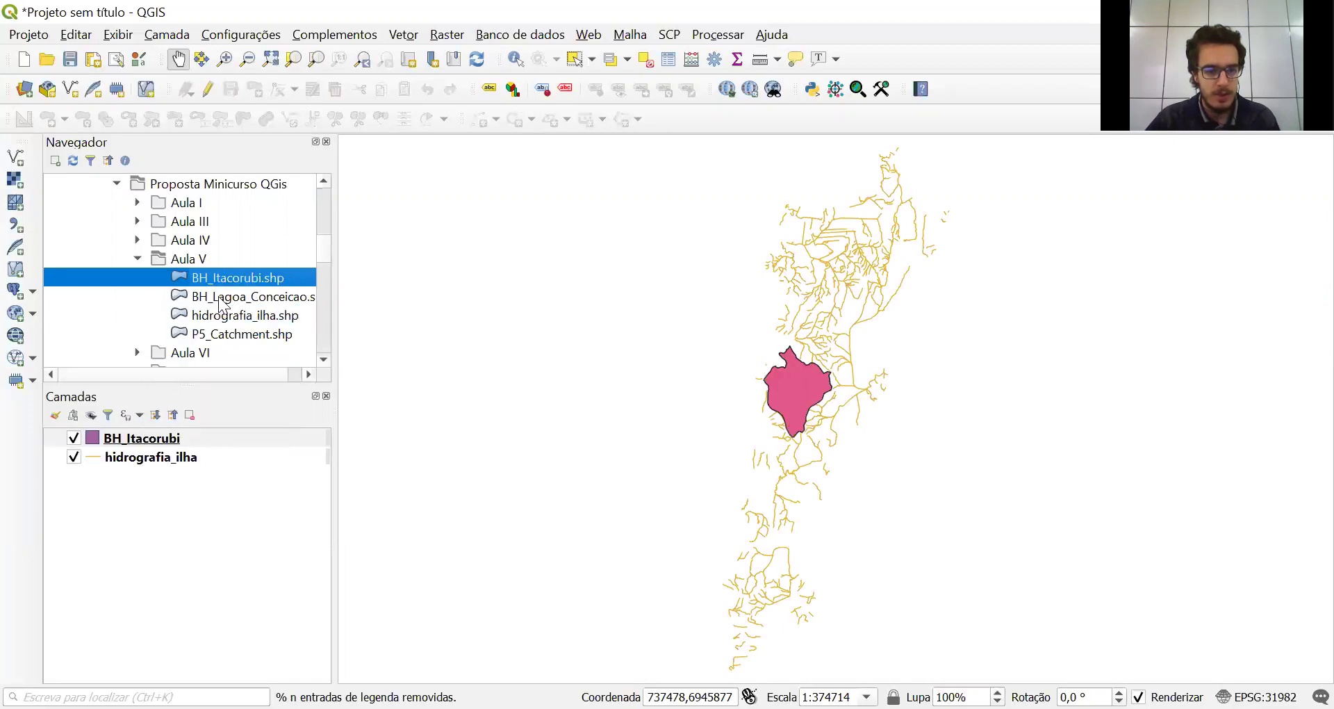
pyautogui.moveTo(222, 304); pyautogui.dragTo(182, 478)
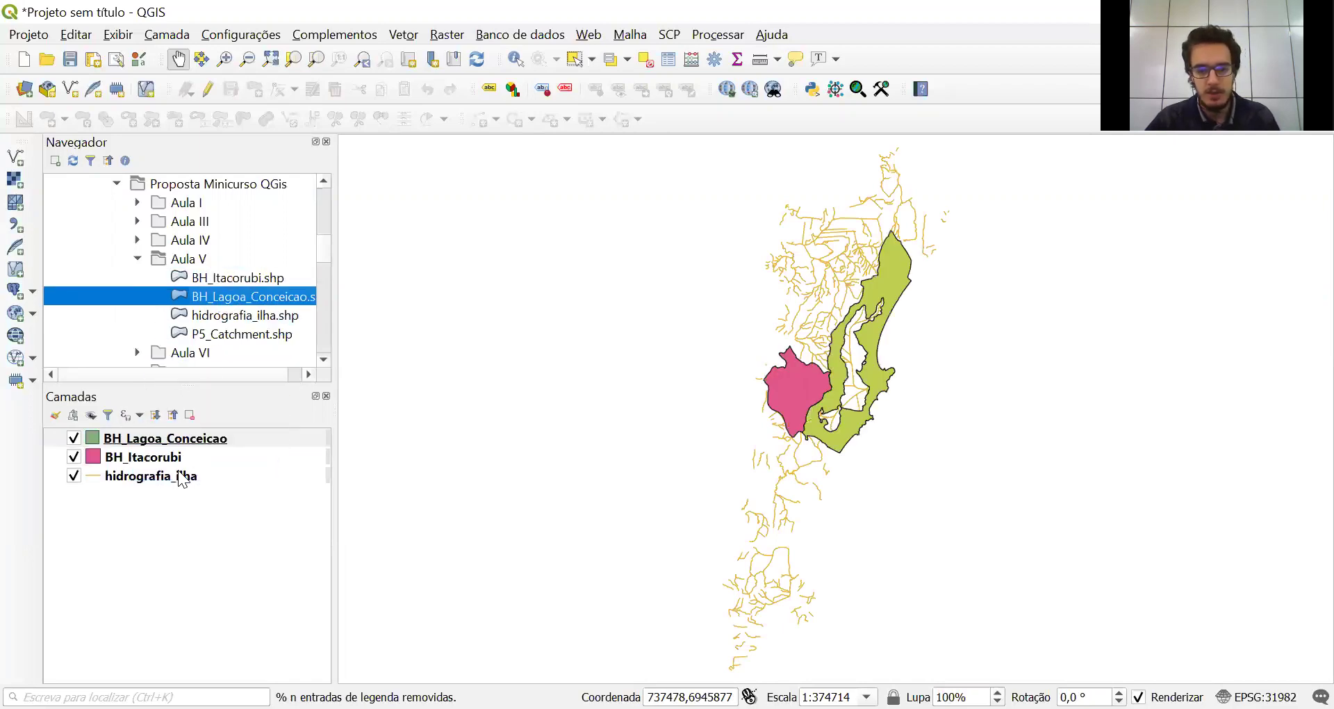
# Style the hidrografia_ilha layer with the topo hydrology symbol and move it above both basin layers
pyautogui.click(96, 473)
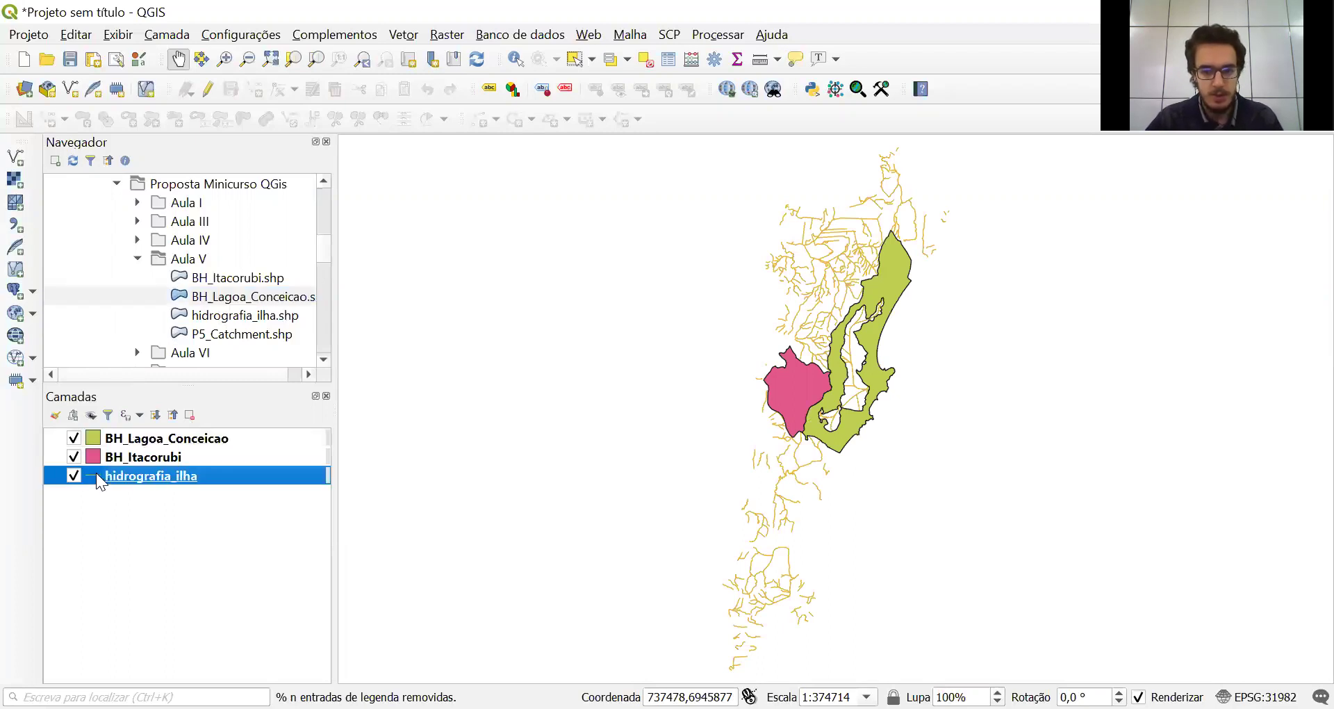
pyautogui.doubleClick(96, 472)
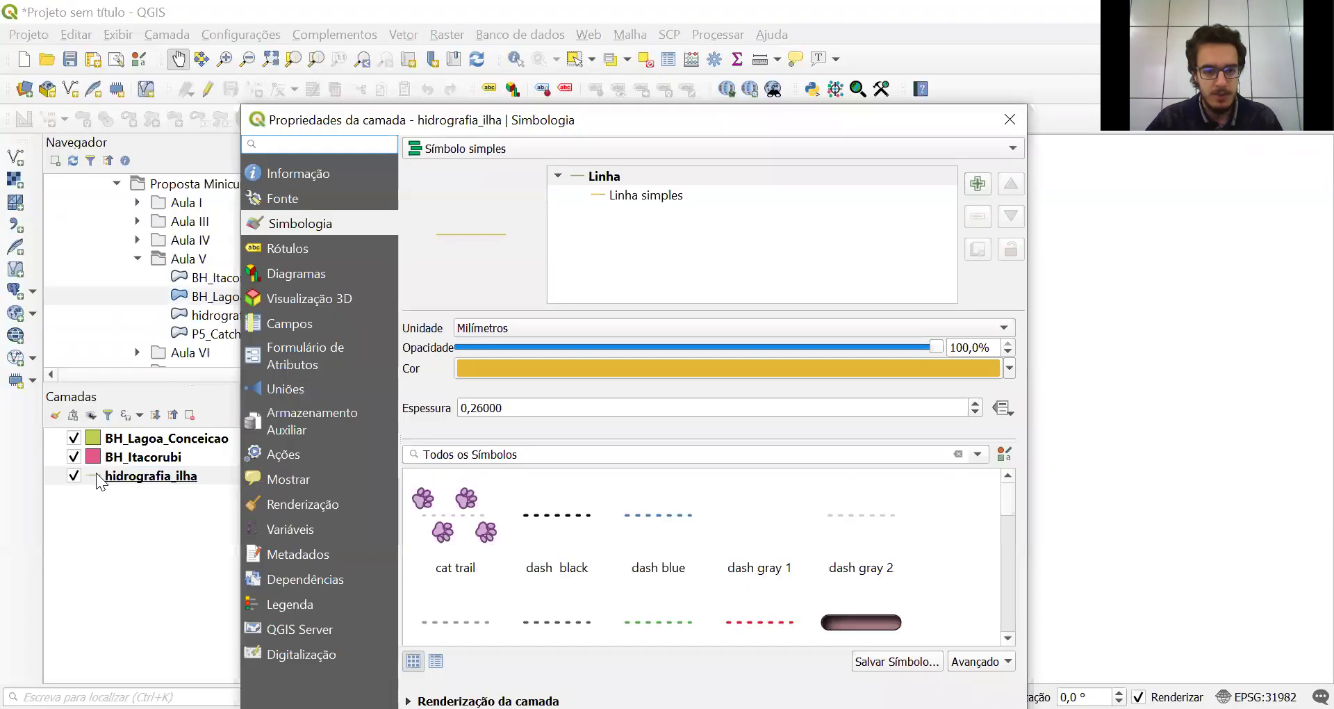
pyautogui.scroll(-5, 644, 521)
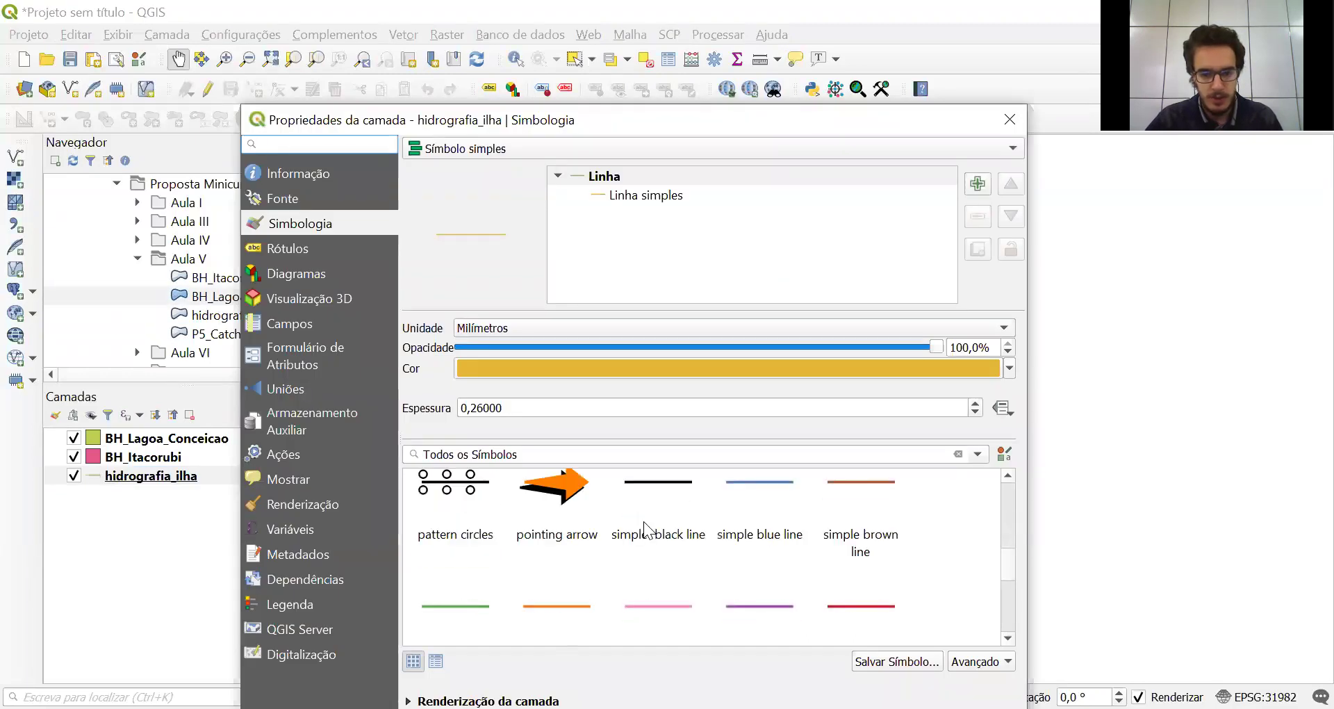
pyautogui.scroll(-1, 751, 508)
pyautogui.click(693, 554)
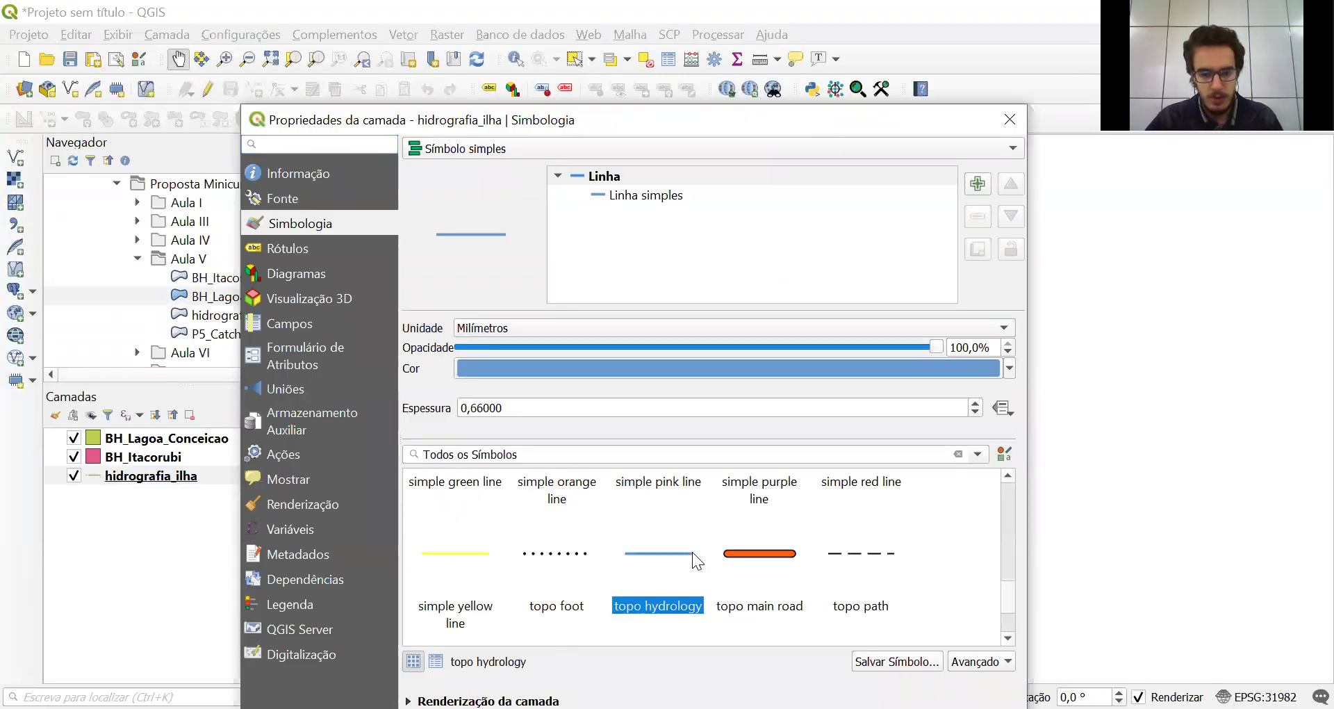
pyautogui.moveTo(763, 124); pyautogui.dragTo(722, 58)
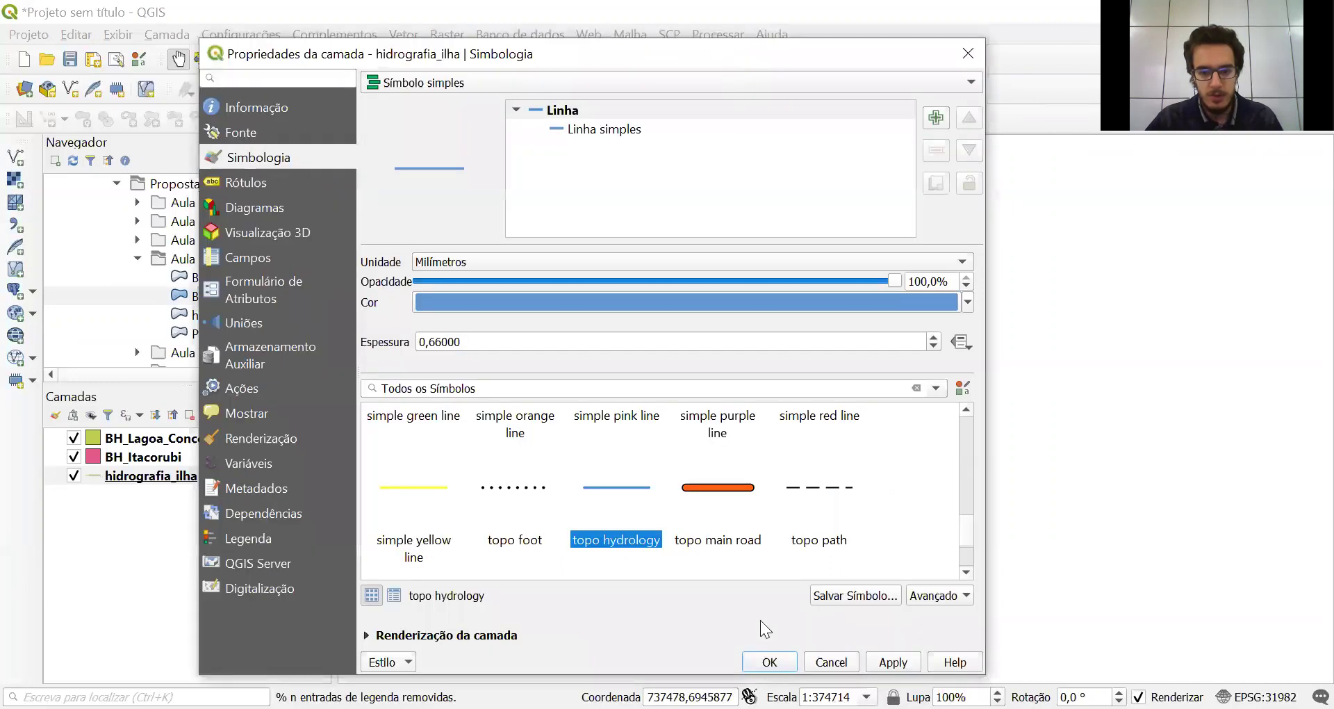
pyautogui.click(762, 655)
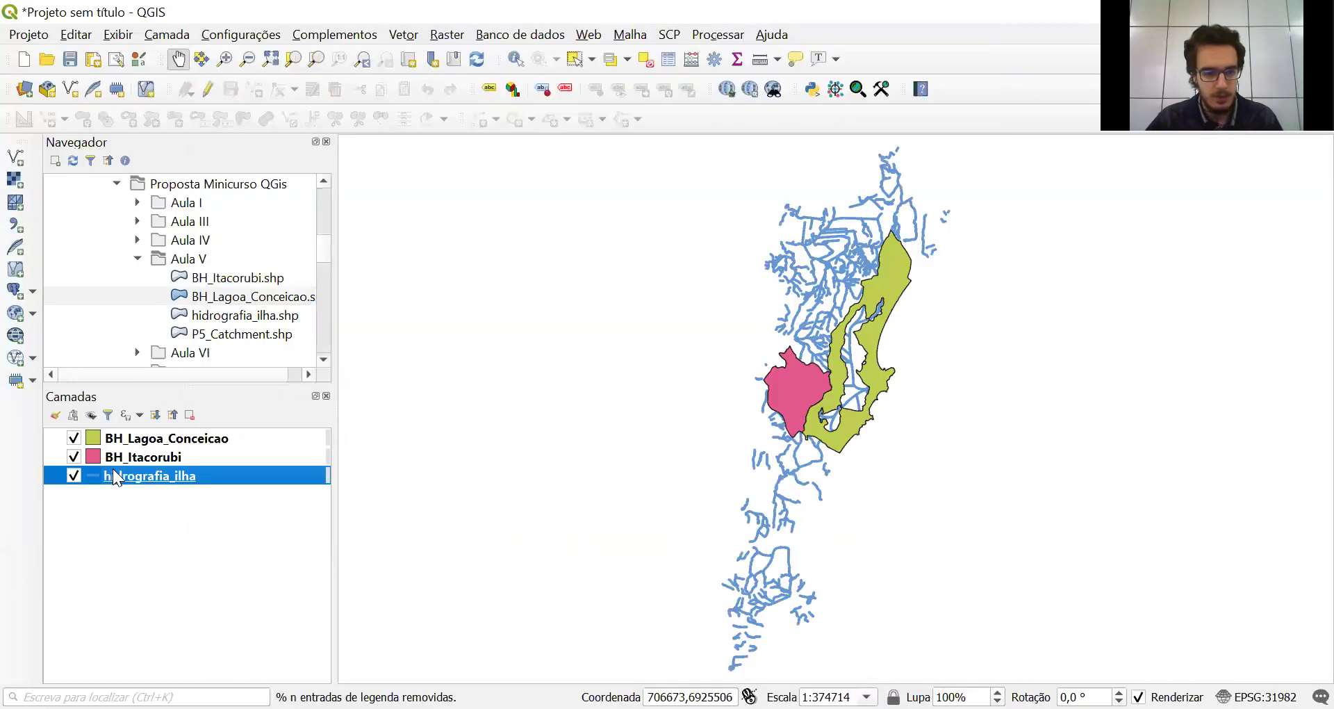
pyautogui.moveTo(117, 472); pyautogui.dragTo(120, 439)
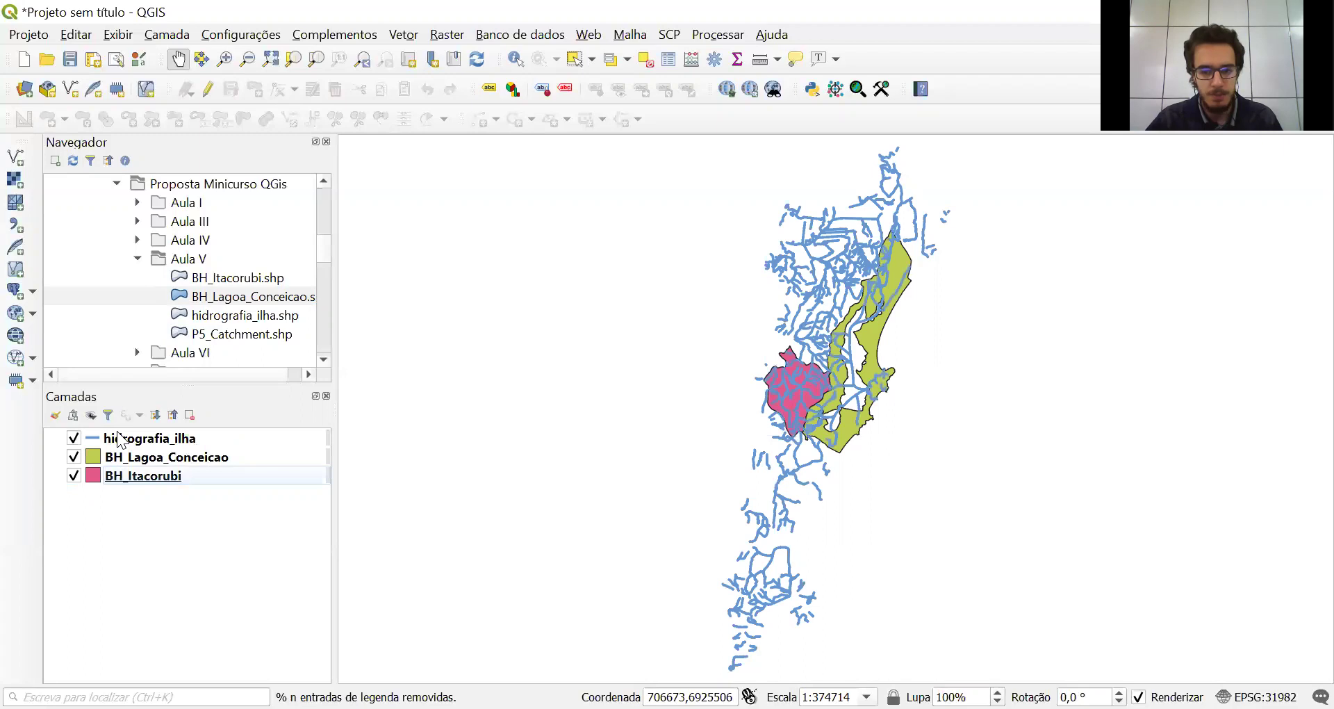
# Examine the hydrography lines inside and around the BH_Itacorubi basin on the map
pyautogui.scroll(2, 770, 388)
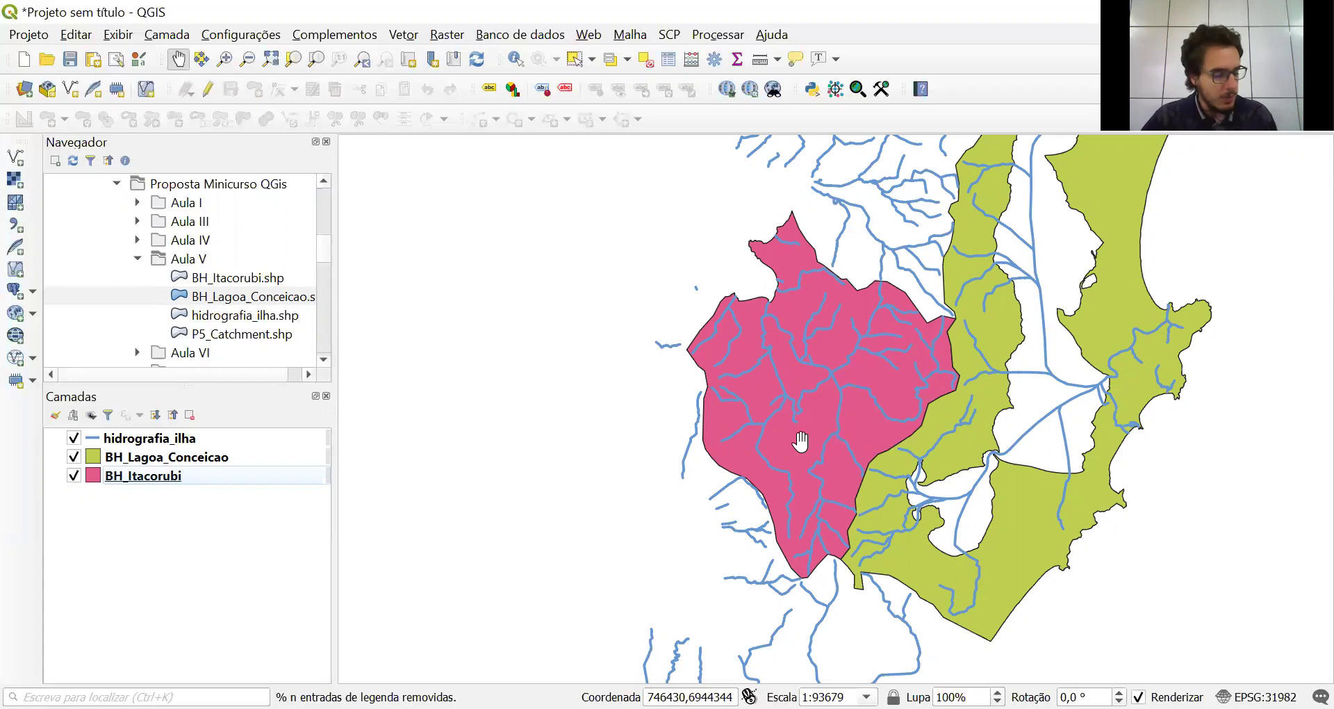
pyautogui.scroll(1, 820, 386)
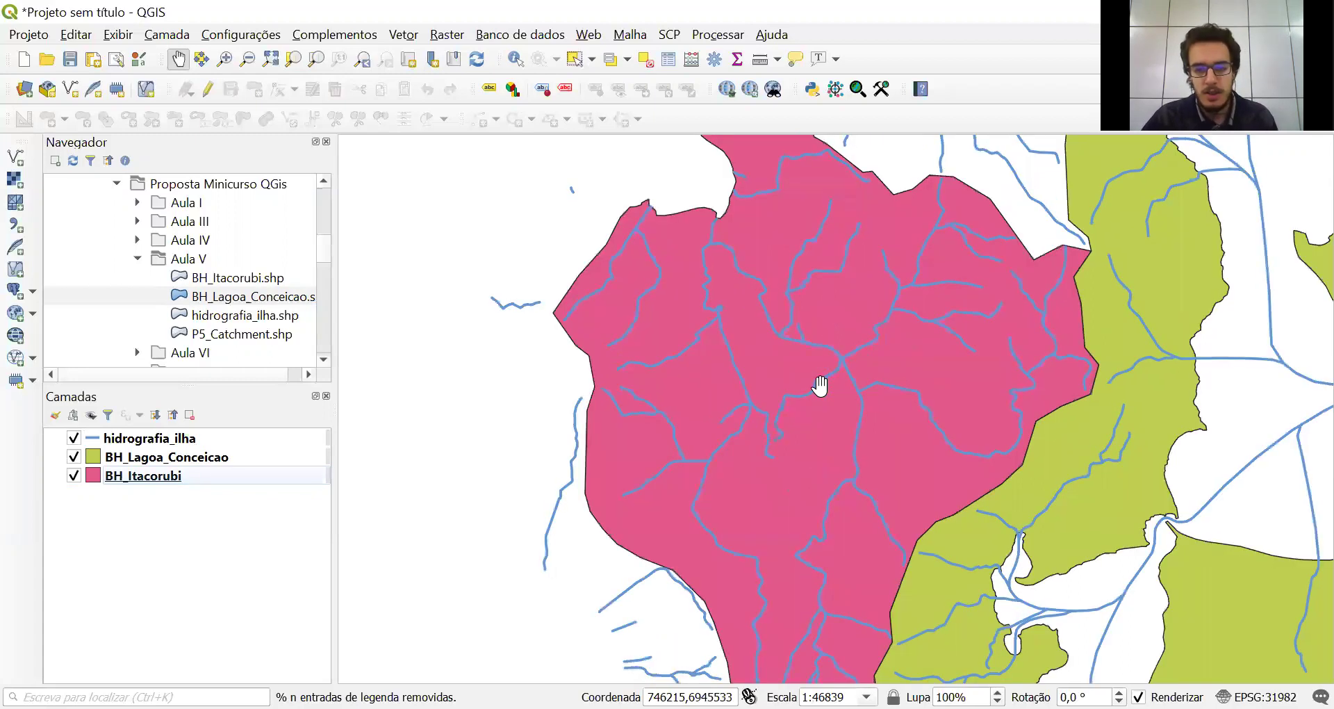
pyautogui.scroll(-1, 902, 408)
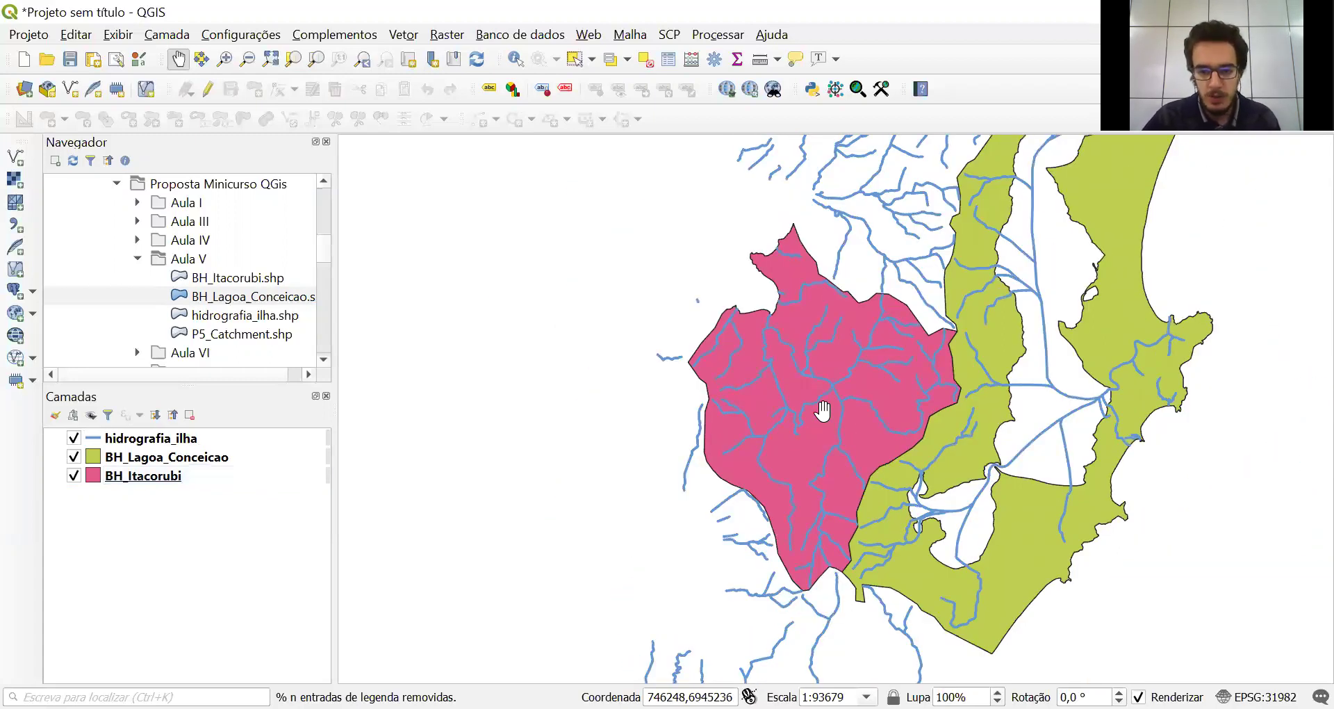
pyautogui.moveTo(902, 408); pyautogui.dragTo(810, 362)
pyautogui.scroll(1, 810, 363)
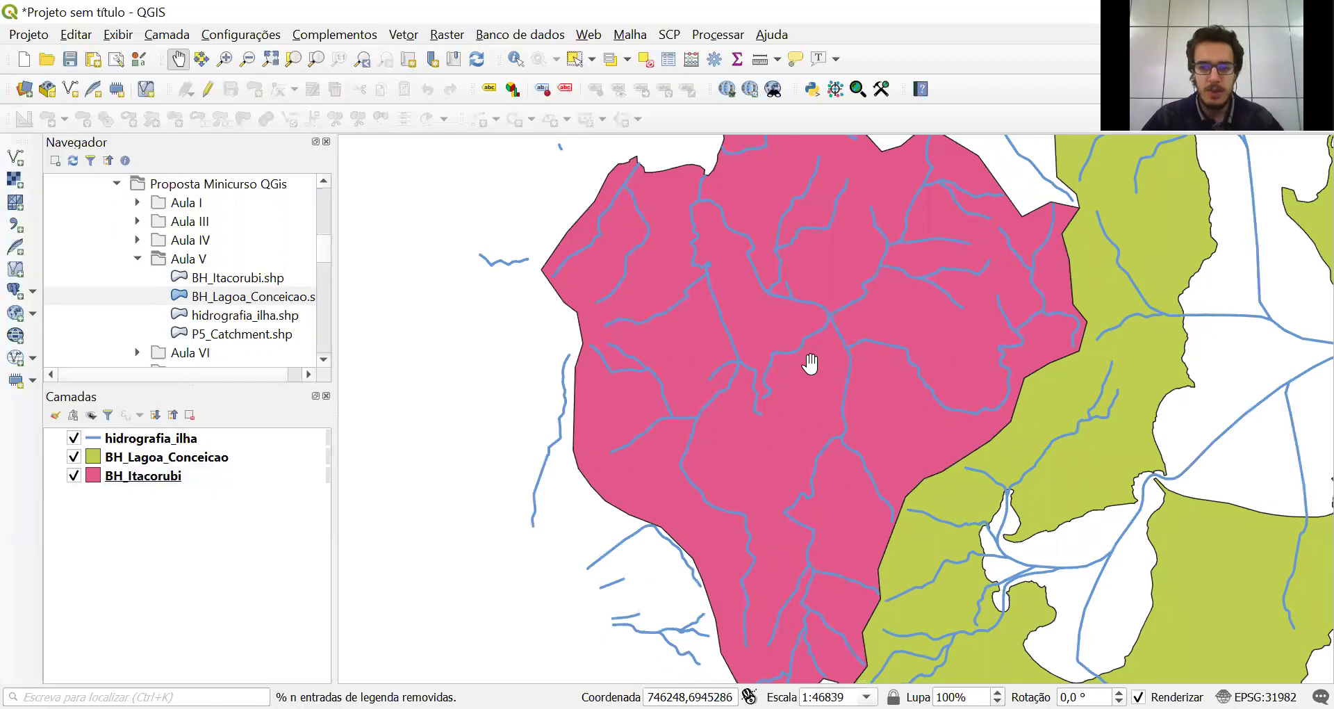
pyautogui.moveTo(790, 348); pyautogui.dragTo(733, 503)
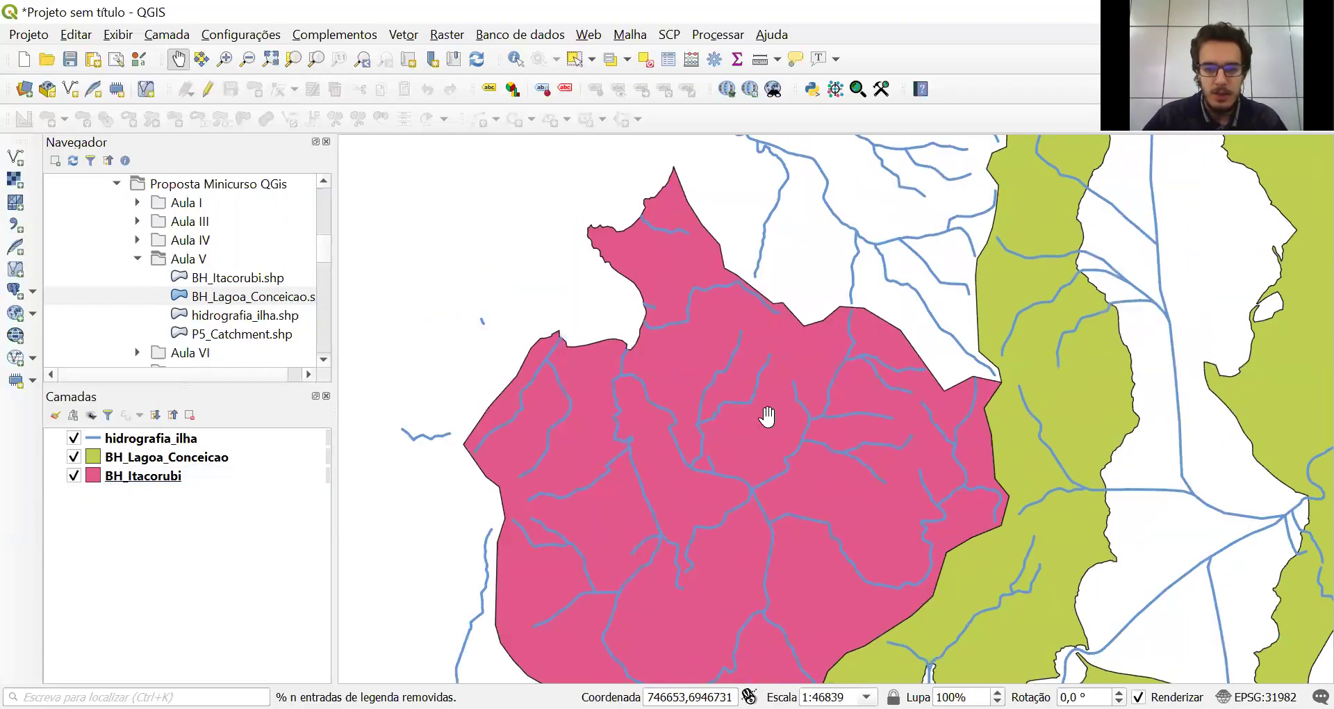
pyautogui.scroll(-1, 768, 414)
pyautogui.scroll(-1, 826, 259)
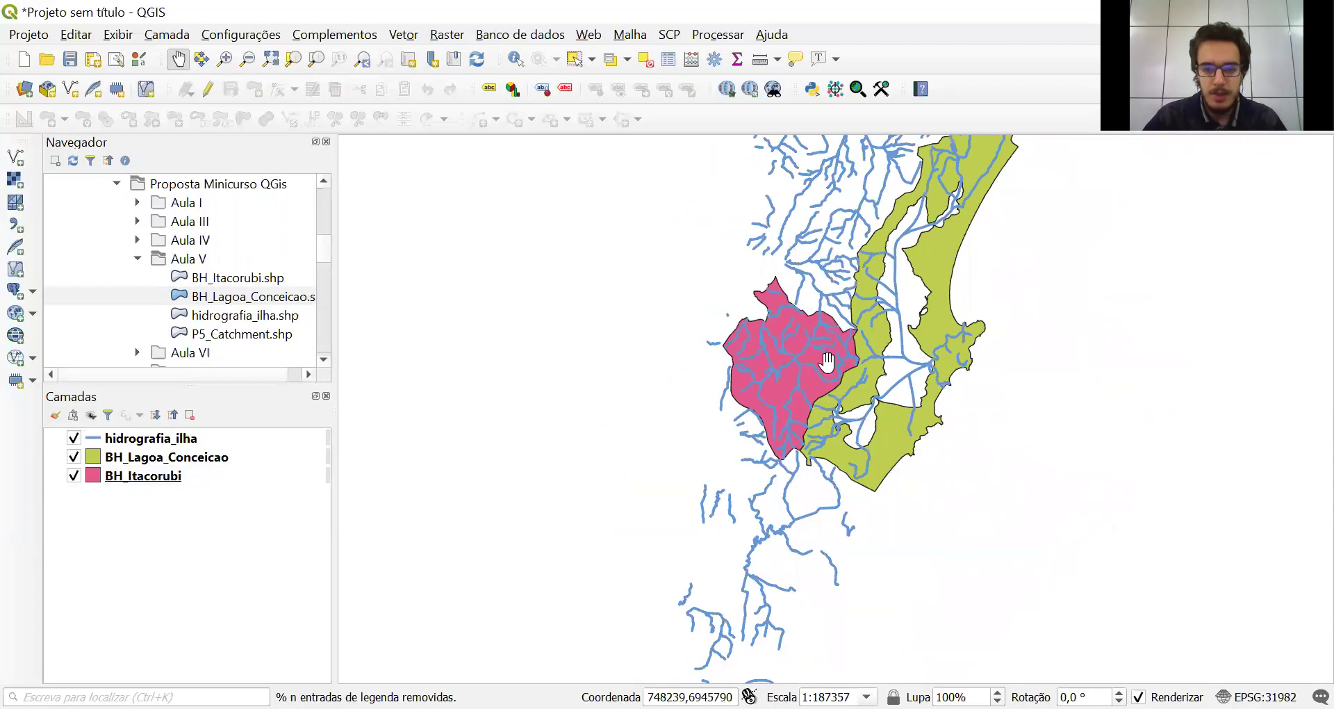
pyautogui.scroll(1, 794, 376)
pyautogui.scroll(1, 794, 375)
pyautogui.moveTo(793, 375); pyautogui.dragTo(751, 345)
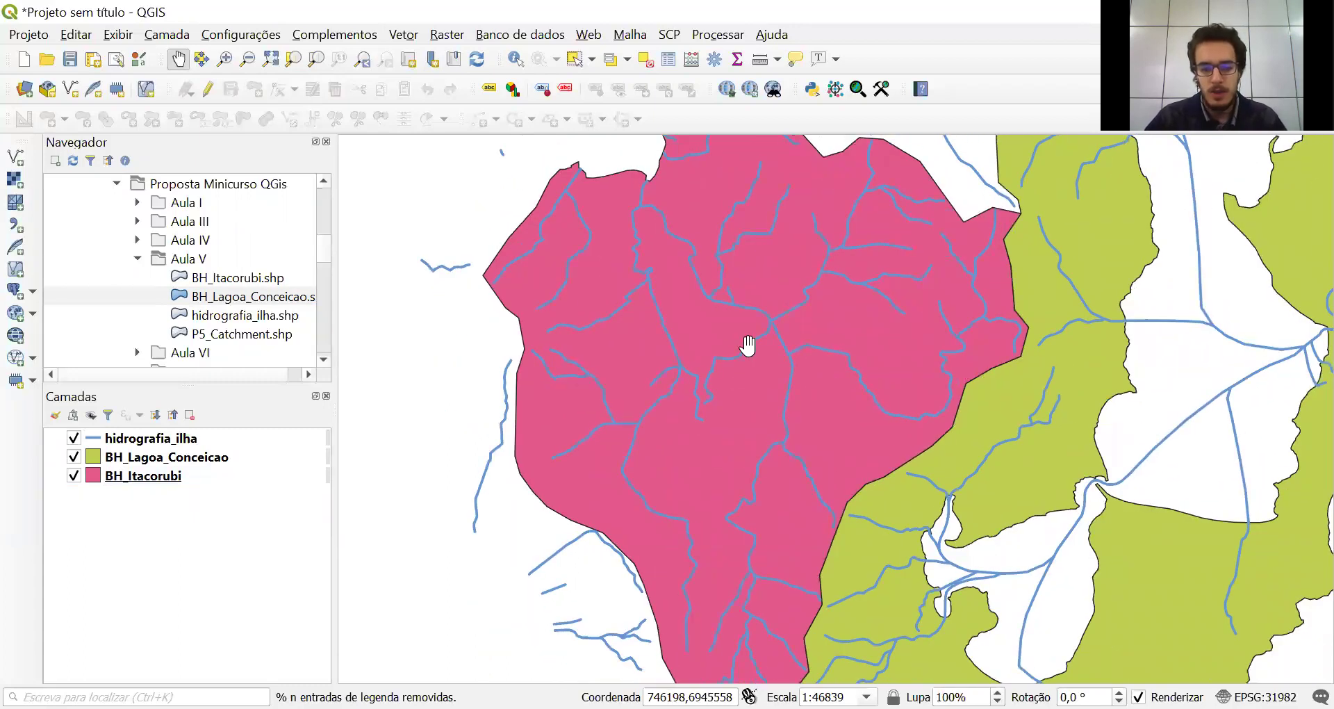
pyautogui.scroll(-1, 751, 345)
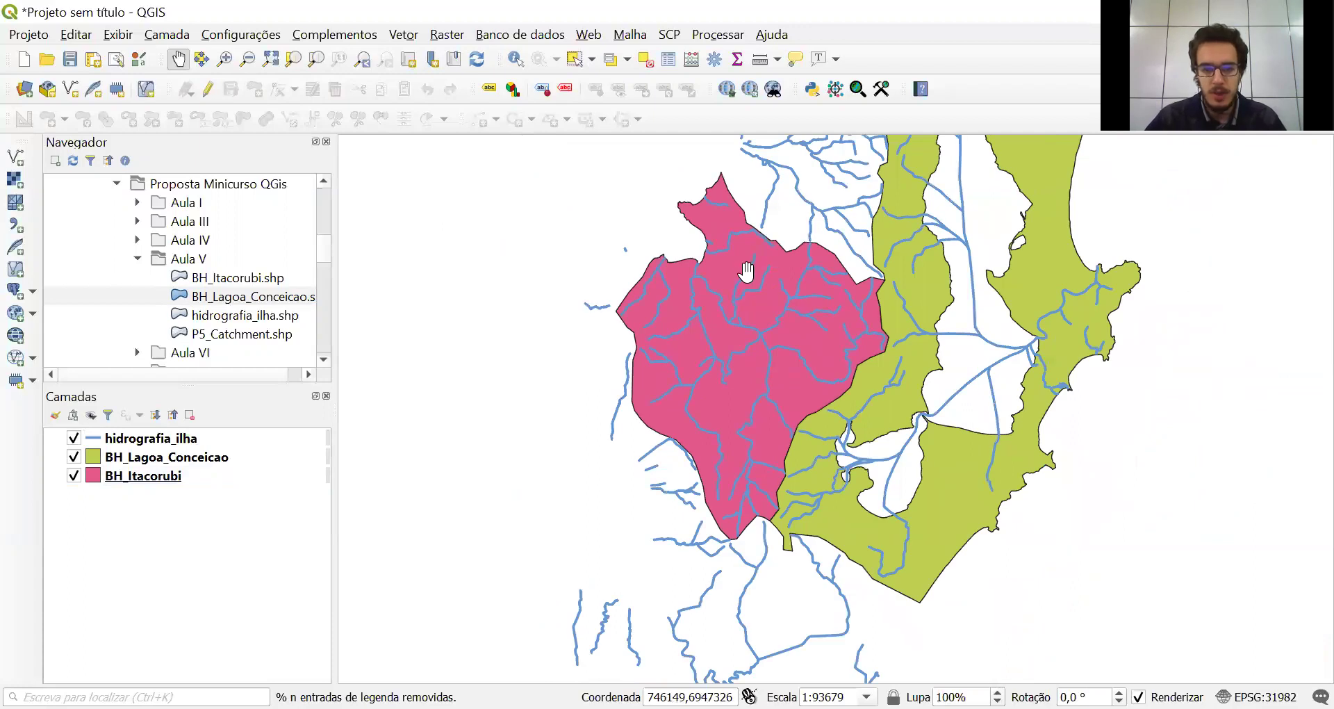
# Set up the Recortar geoprocessing tool with hidrografia_ilha as the input layer and BH_Itacorubi as the overlay layer
pyautogui.click(401, 35)
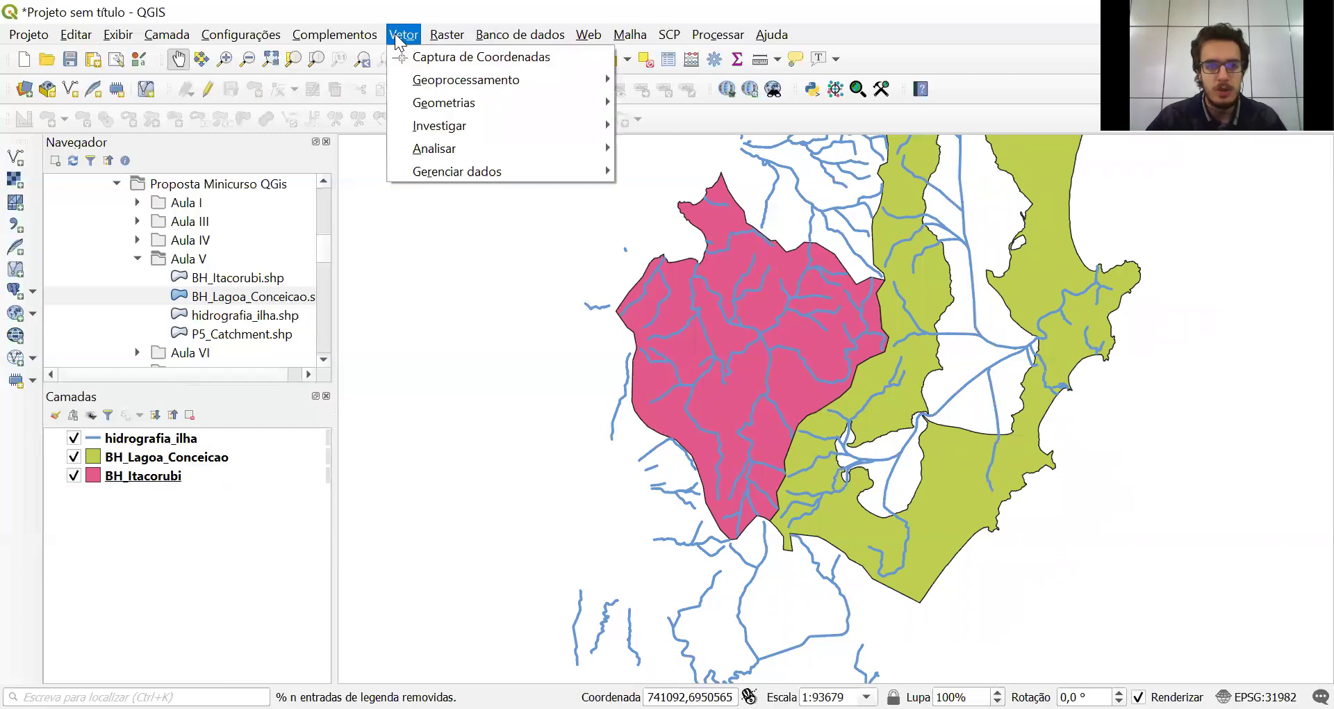
pyautogui.moveTo(402, 87)
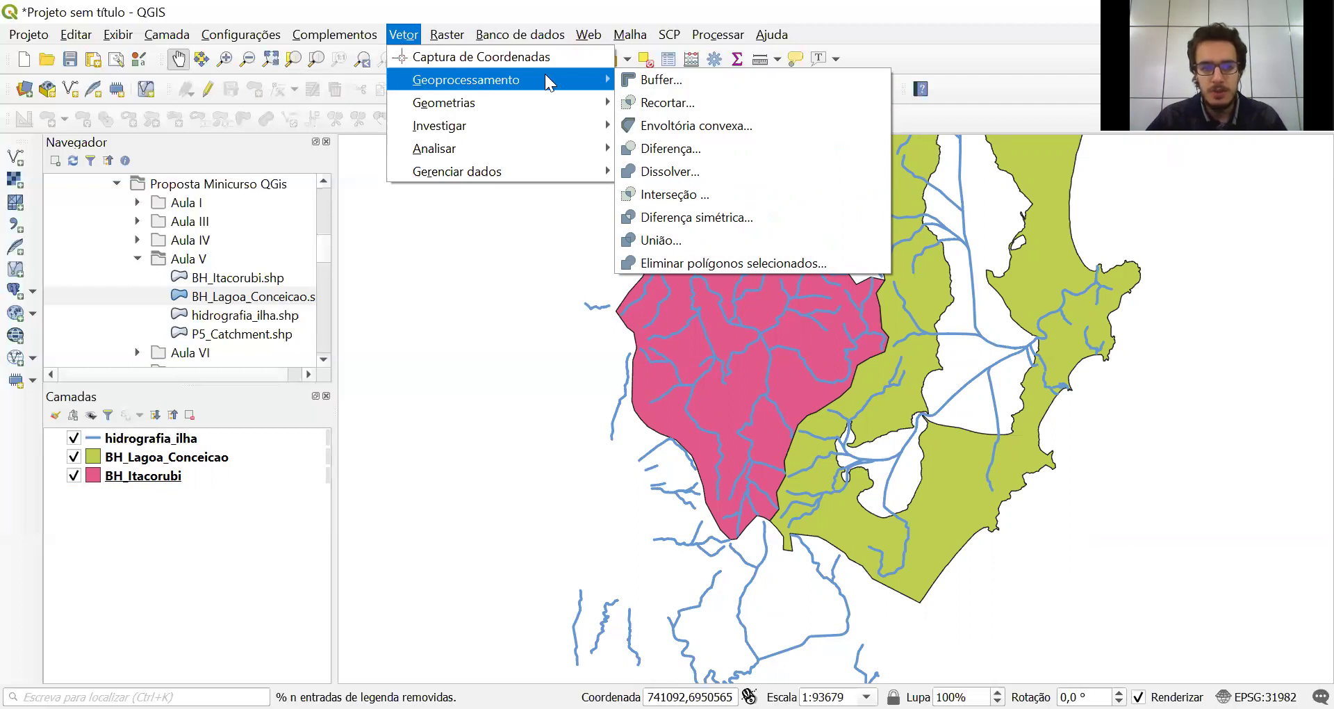
pyautogui.click(672, 104)
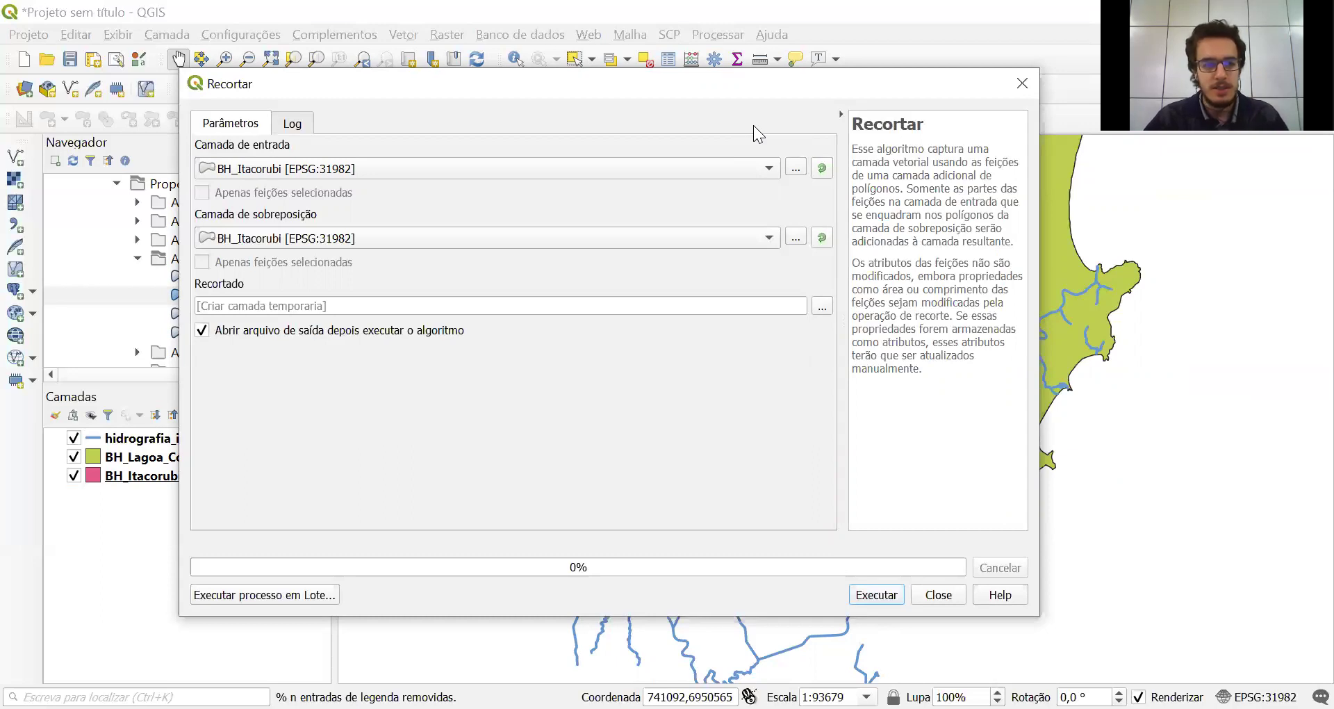
pyautogui.click(767, 168)
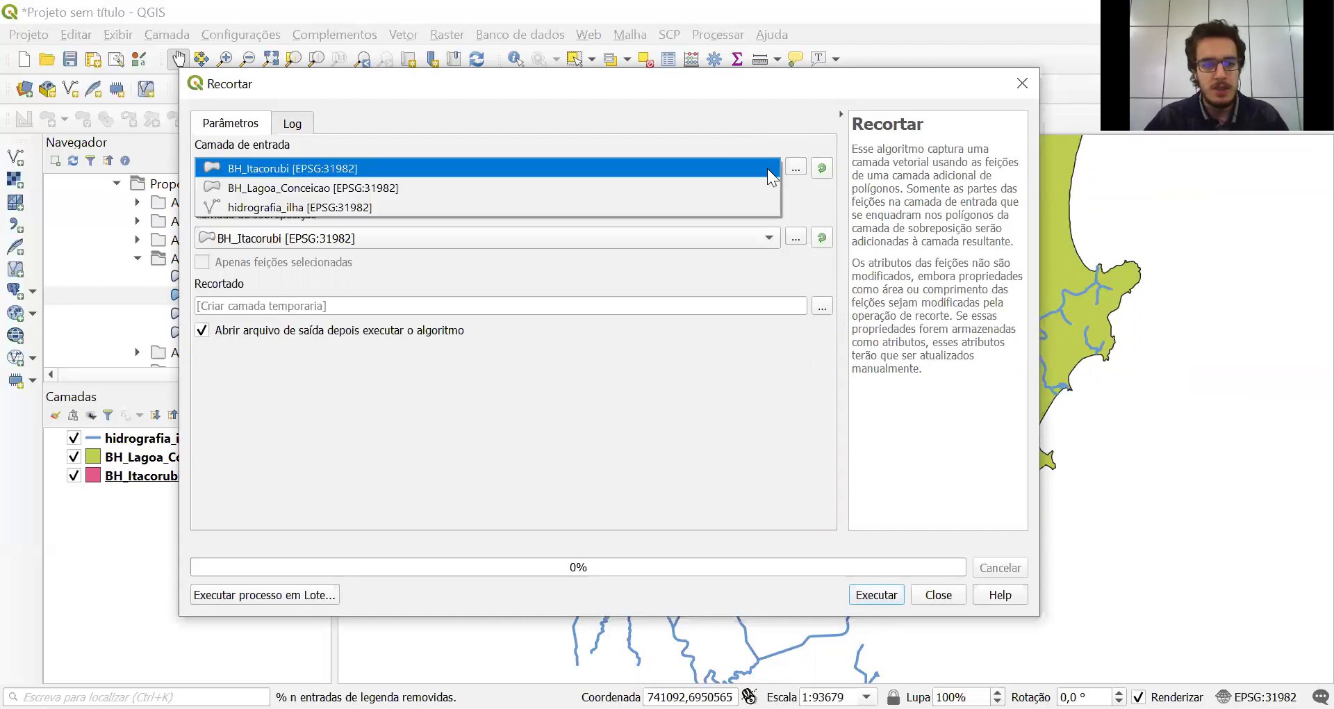
pyautogui.click(383, 209)
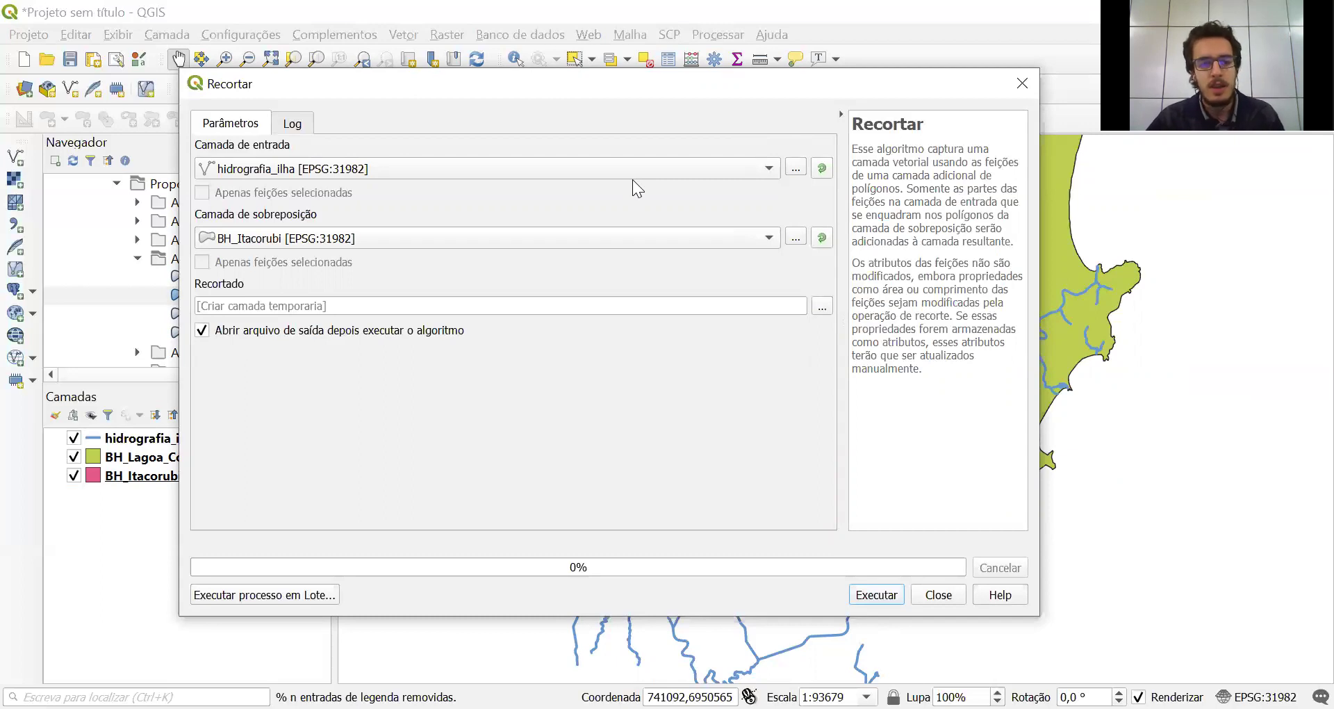
pyautogui.click(770, 238)
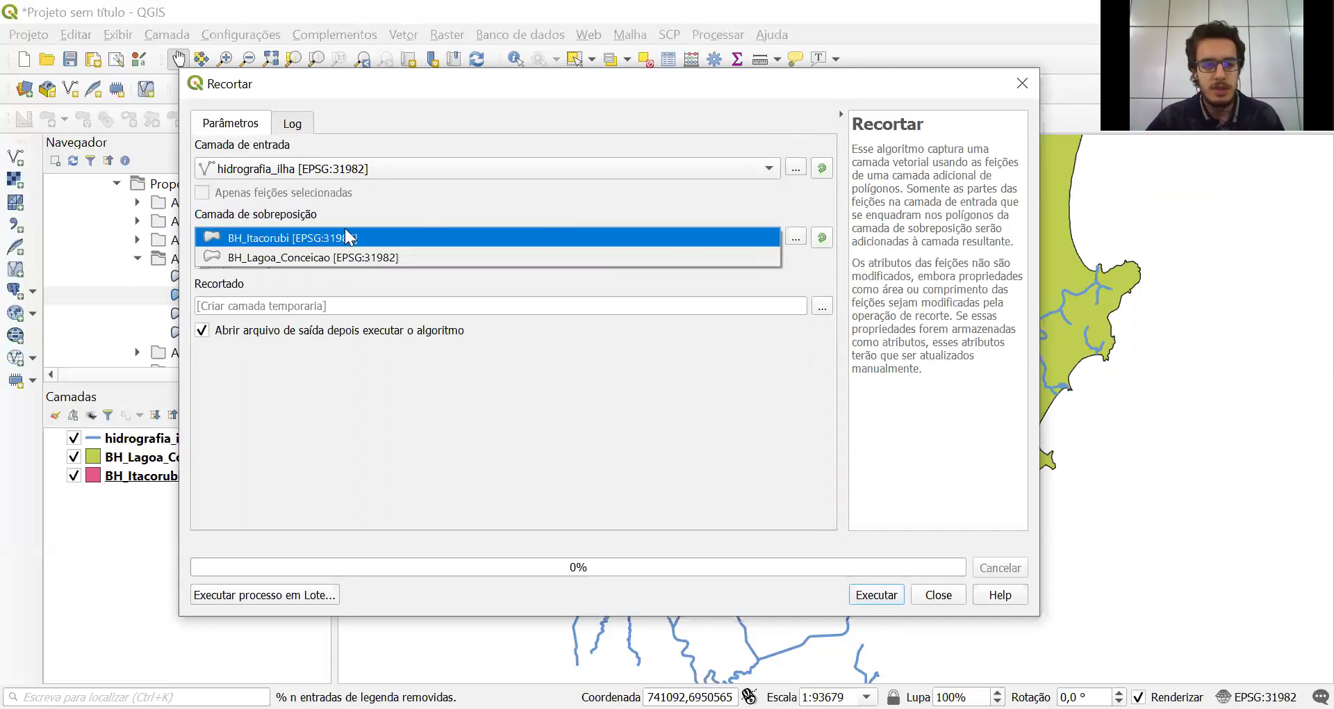
pyautogui.click(298, 240)
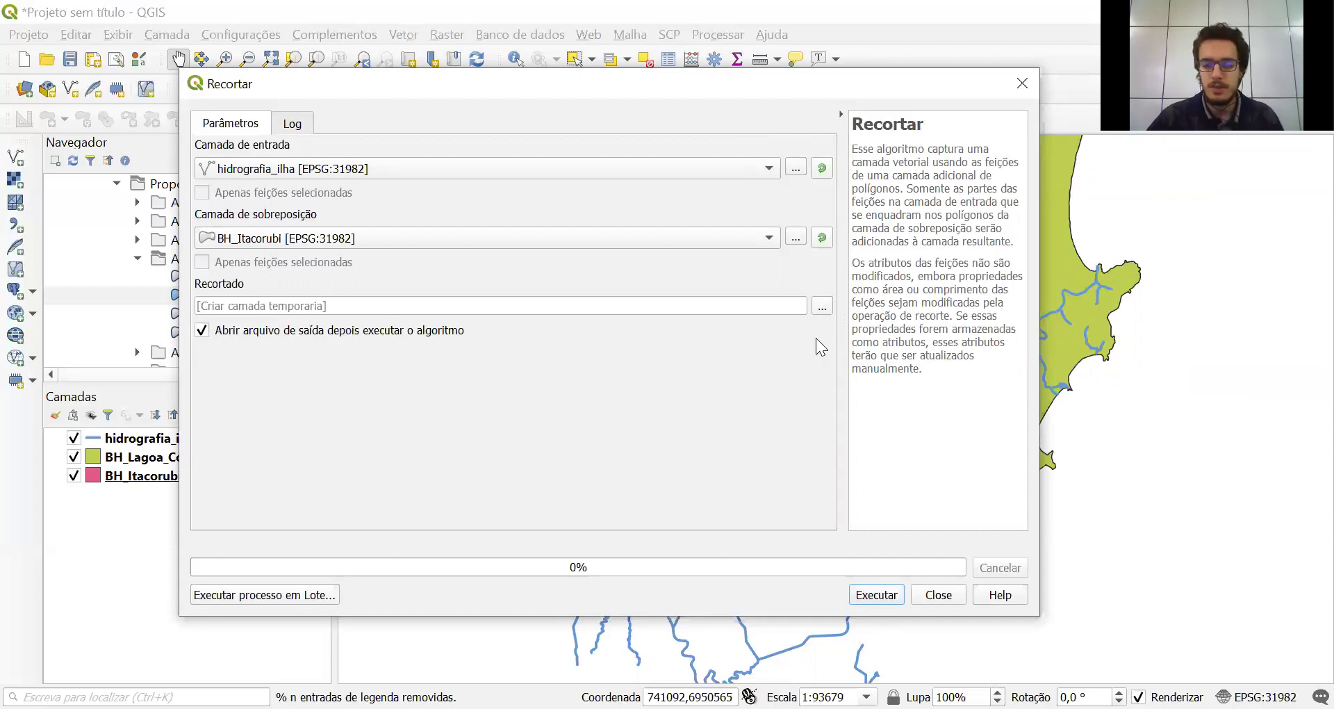
# Run the clip with its output kept as a temporary layer, and close the tool
pyautogui.click(825, 305)
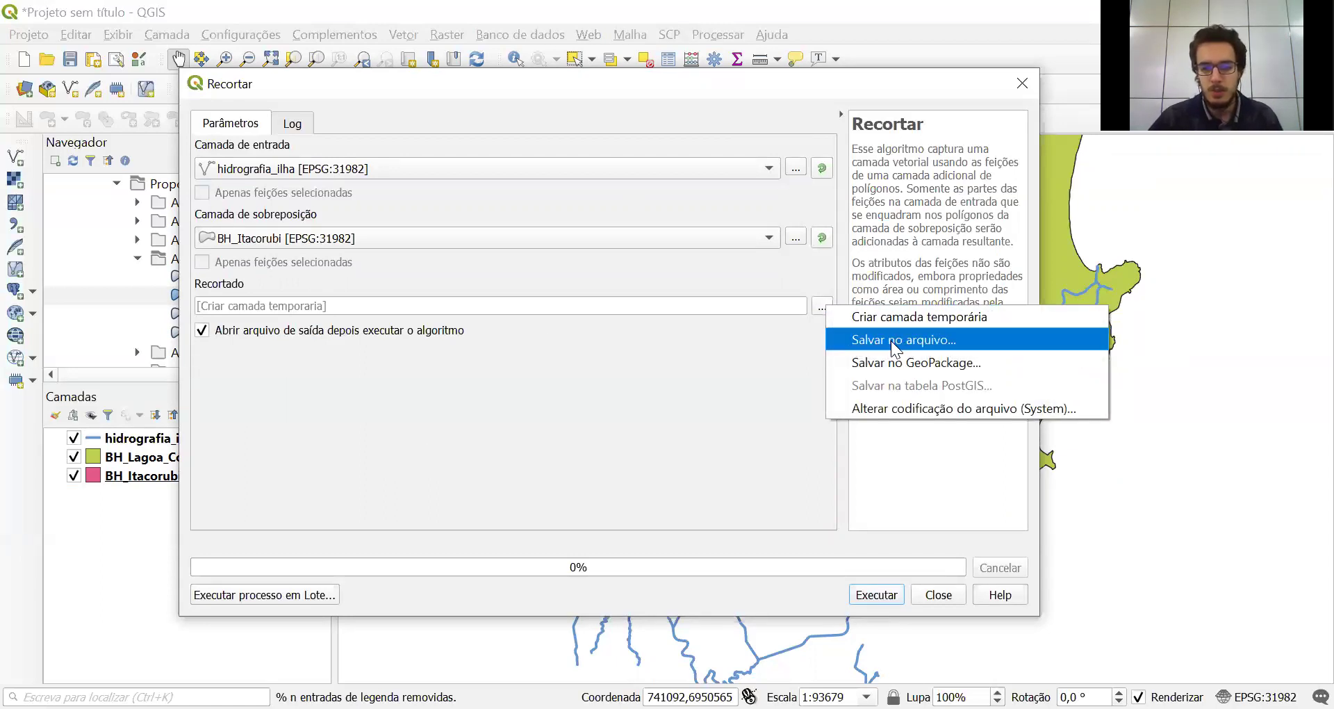
pyautogui.click(744, 357)
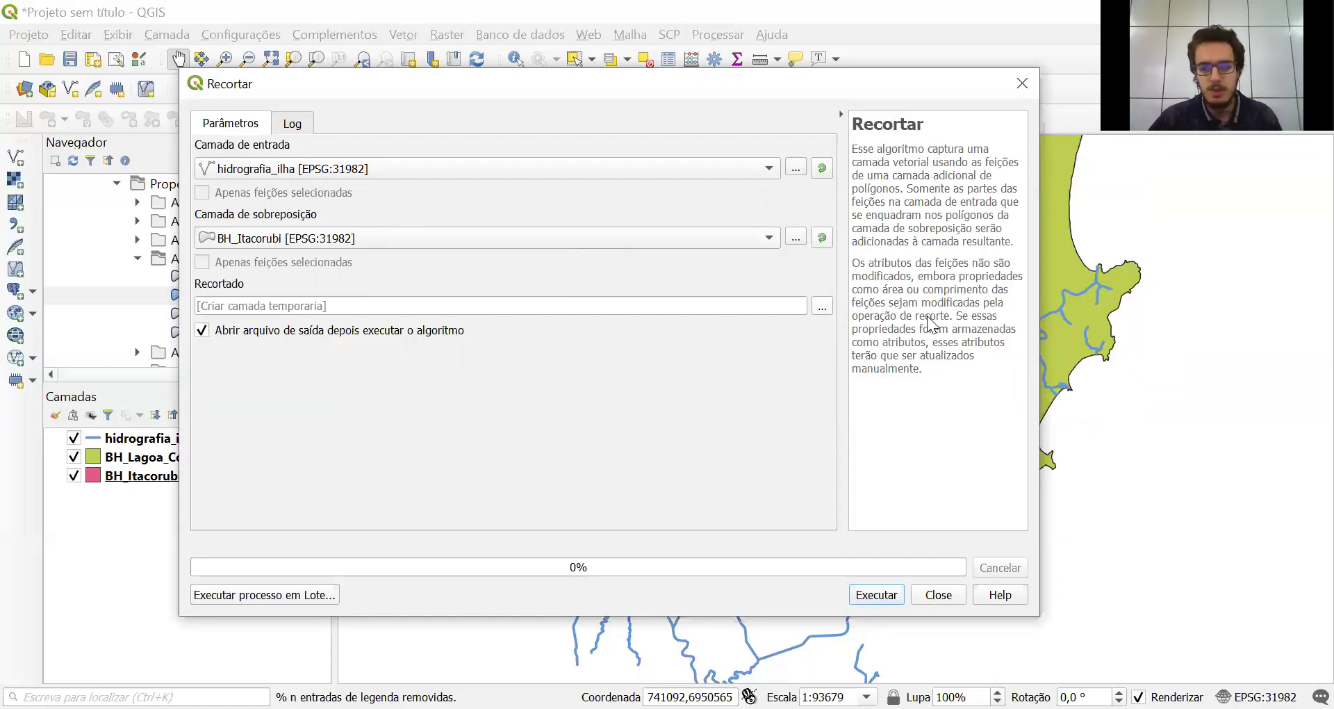
pyautogui.click(878, 596)
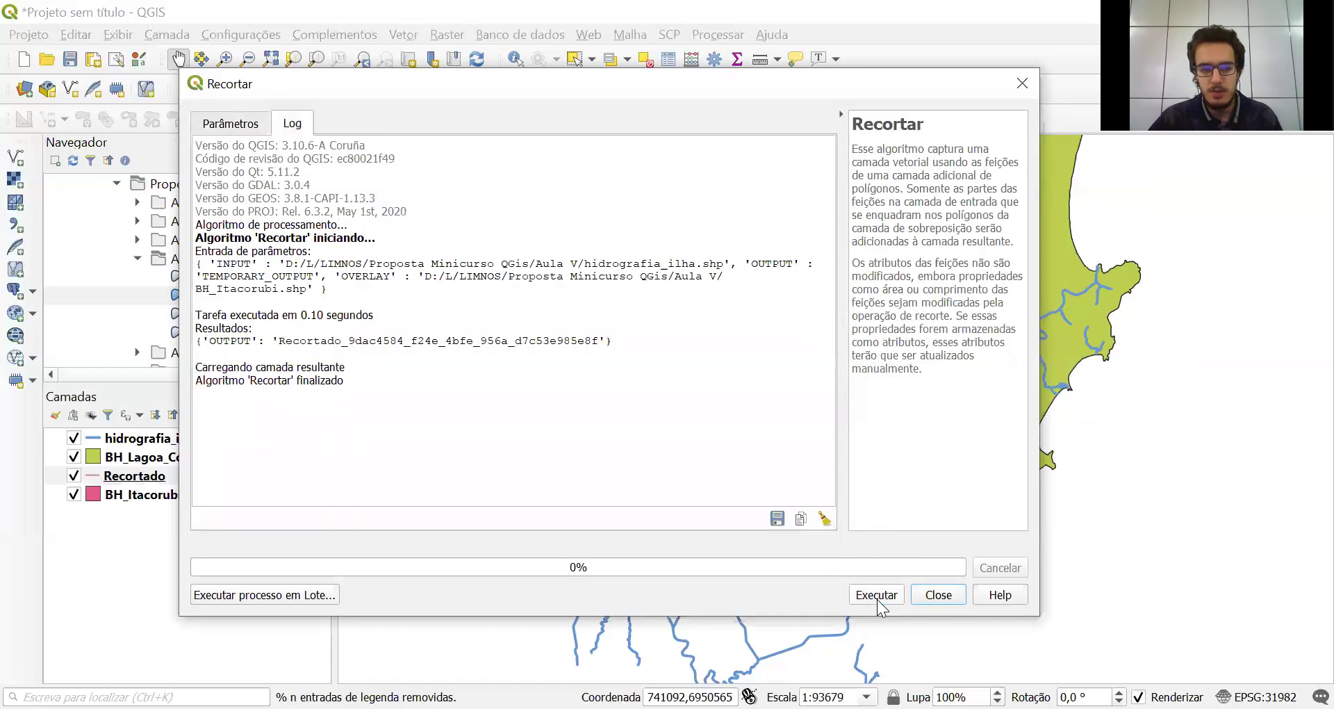
pyautogui.click(939, 598)
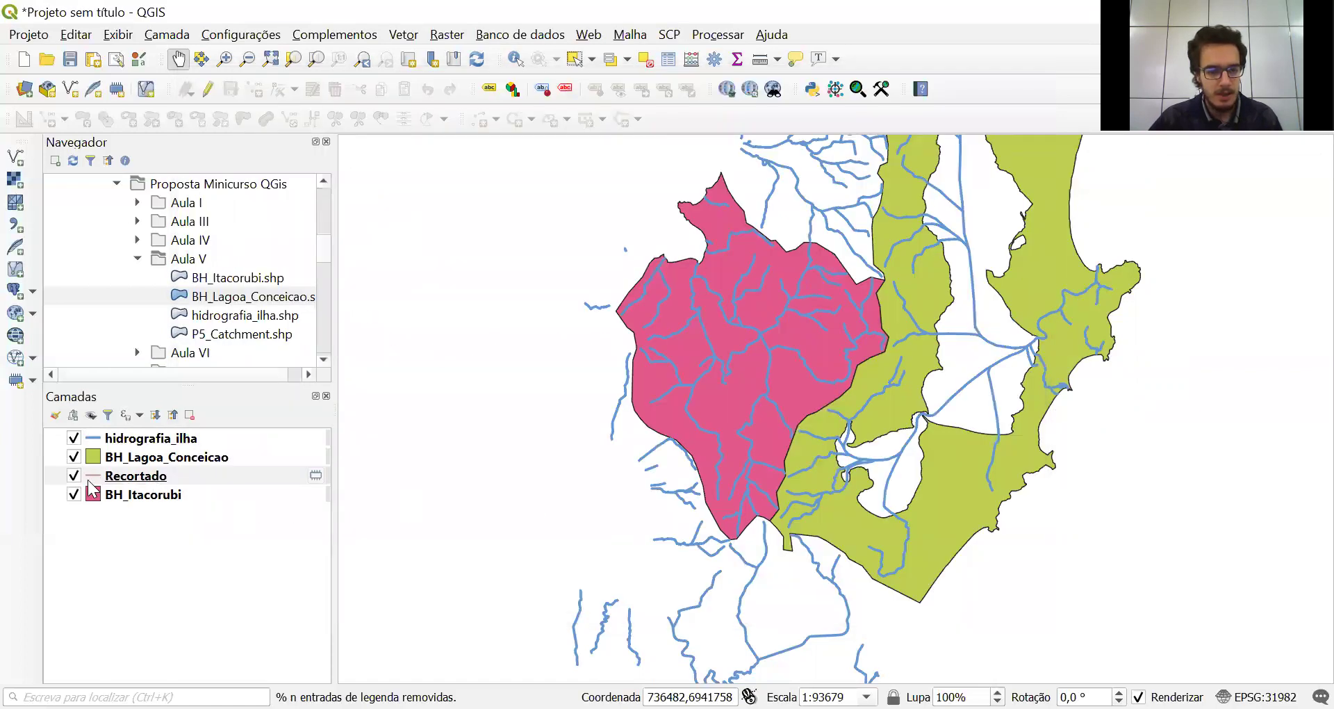
# Hide the hidrografia_ilha layer and move the clipped Recortado layer to the head of the layer order
pyautogui.click(73, 438)
pyautogui.click(93, 476)
pyautogui.moveTo(96, 477); pyautogui.dragTo(87, 437)
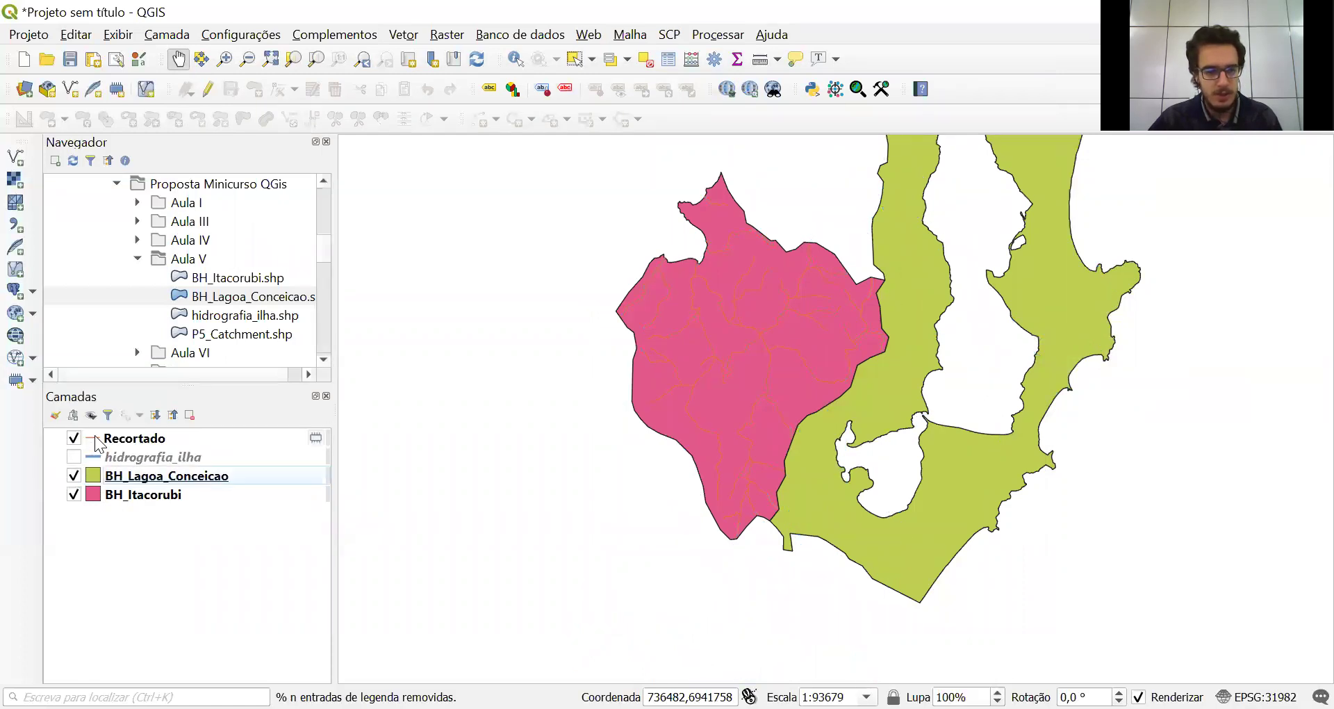
# Style the Recortado layer with the simple blue line symbol
pyautogui.click(96, 439)
pyautogui.doubleClick(94, 435)
pyautogui.scroll(-5, 645, 503)
pyautogui.click(696, 467)
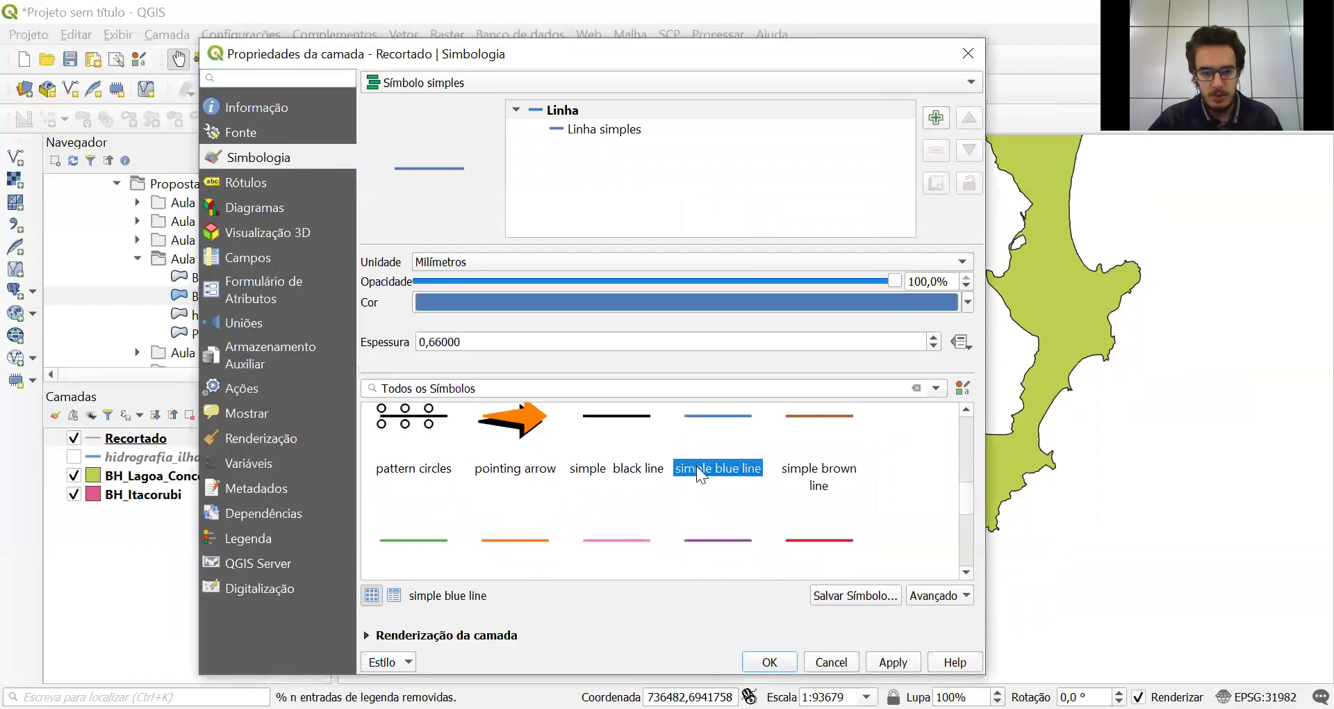
pyautogui.click(767, 661)
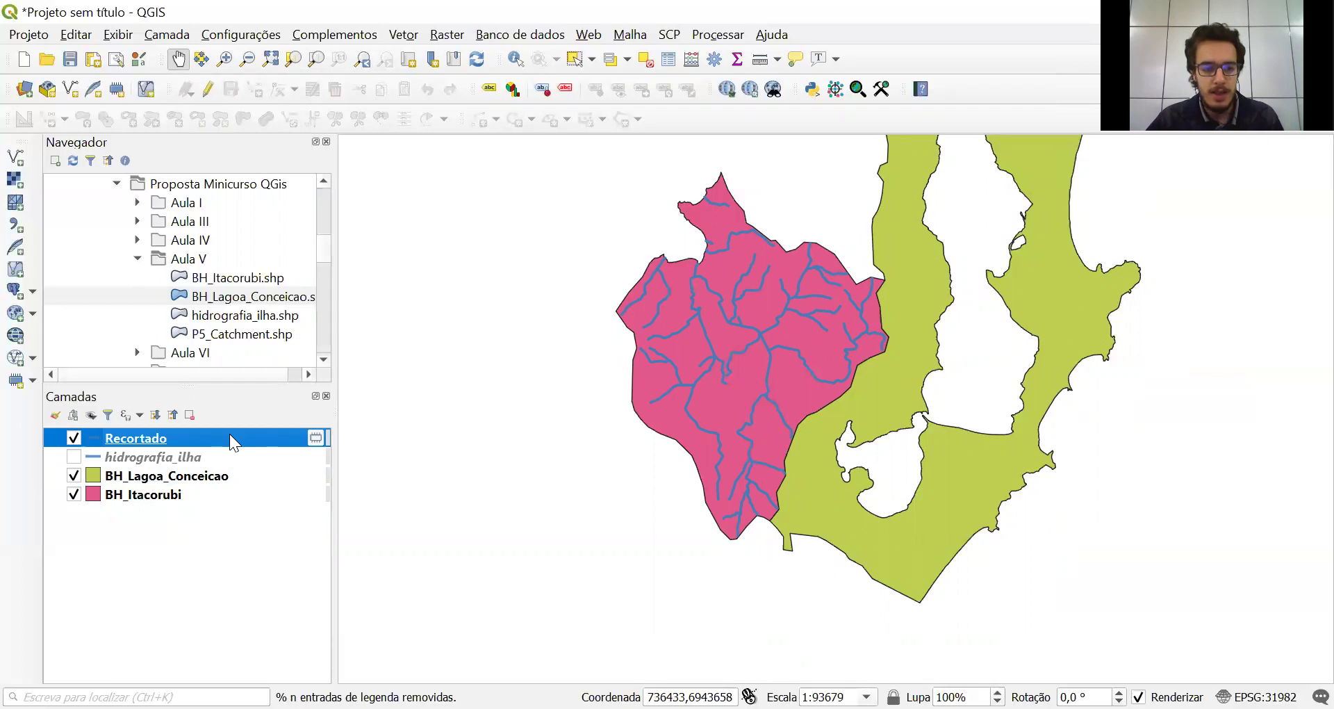
# Examine the Recortado layer's attribute table, including the Length_km field, and sort the rows by fid in ascending order
pyautogui.click(670, 61)
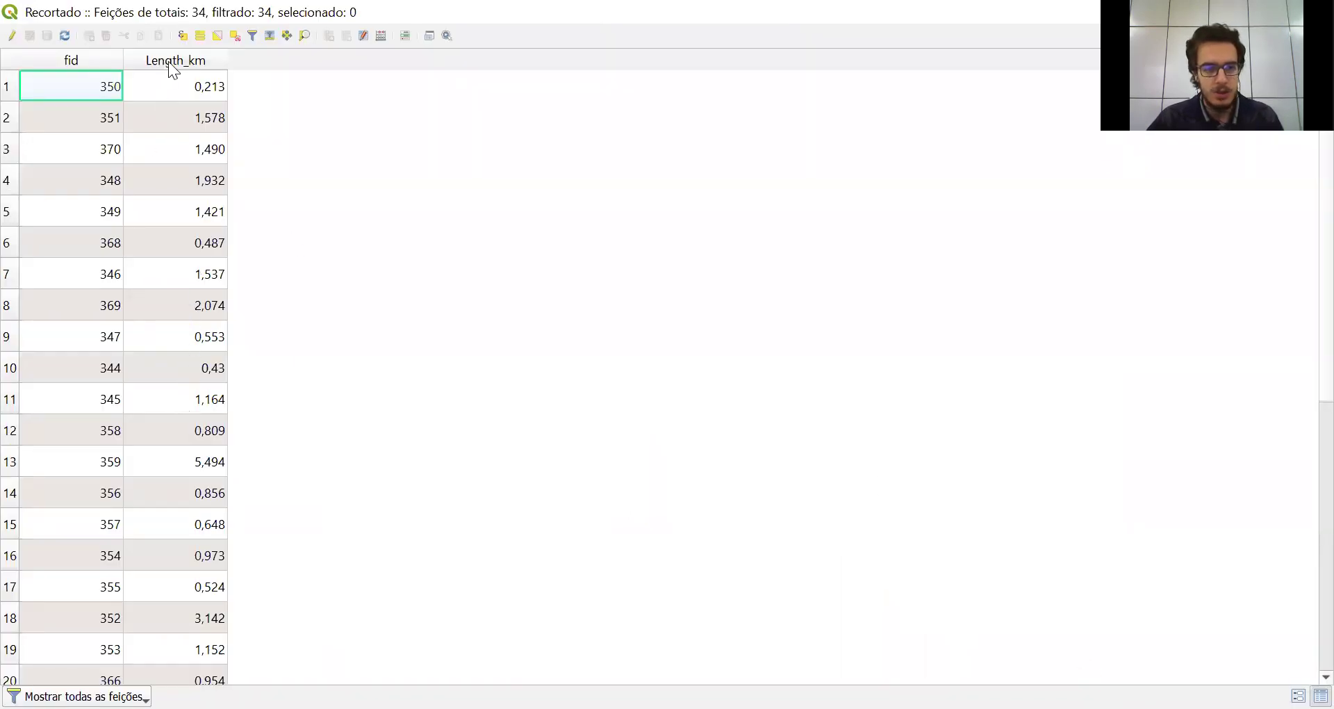
pyautogui.moveTo(177, 63)
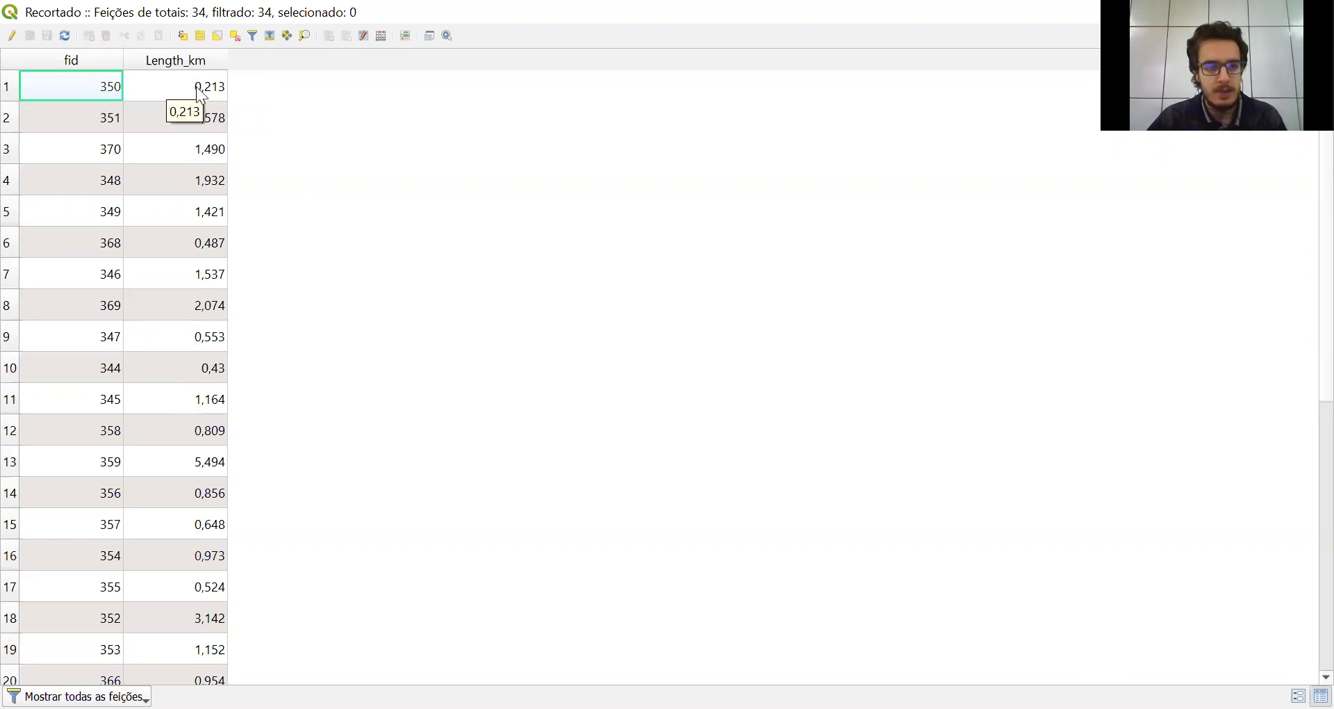
pyautogui.click(95, 62)
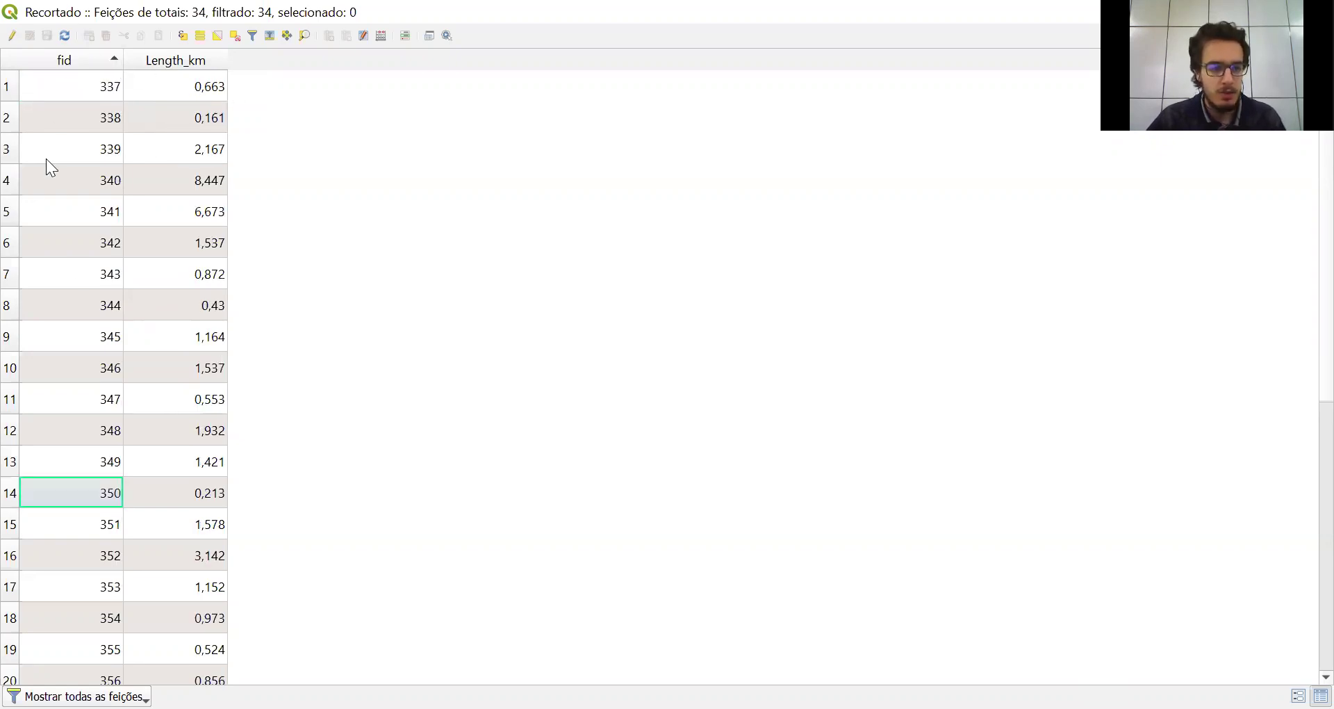
# Sort the Recortado attribute rows by fid in descending order and look through the fid and Length_km values
pyautogui.click(79, 60)
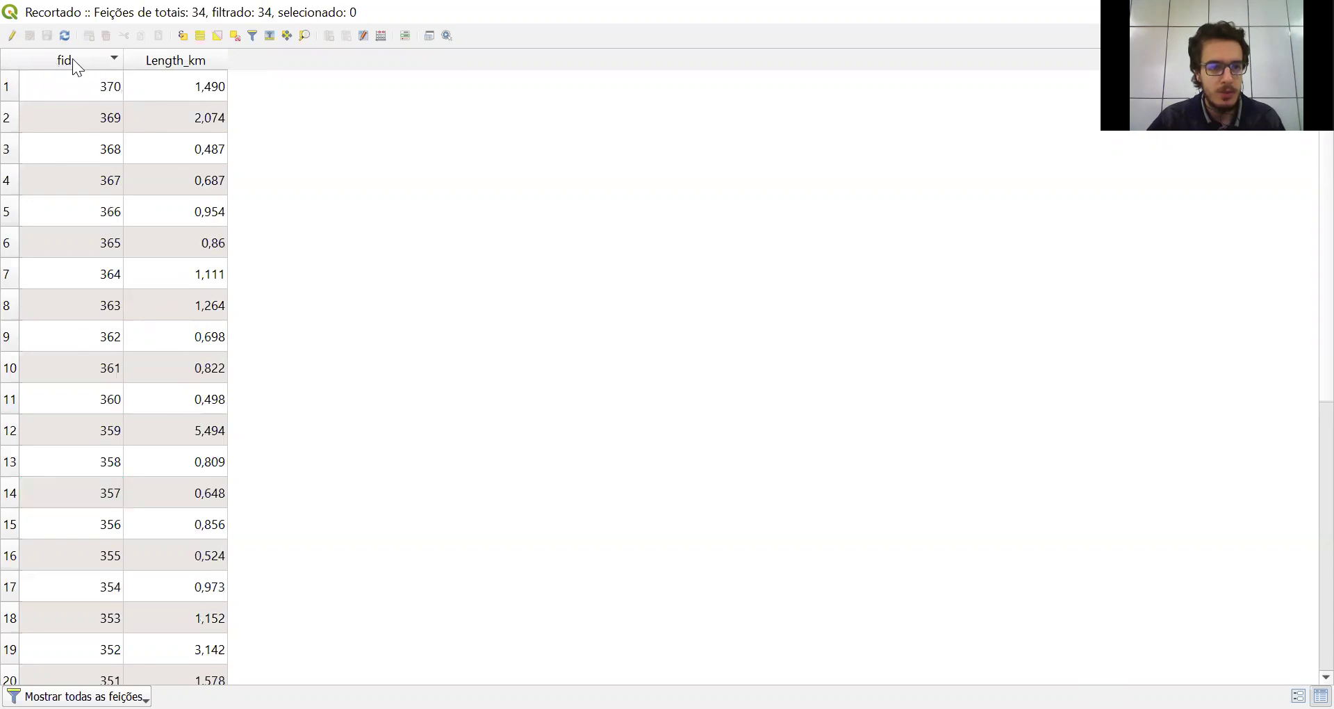
pyautogui.click(72, 60)
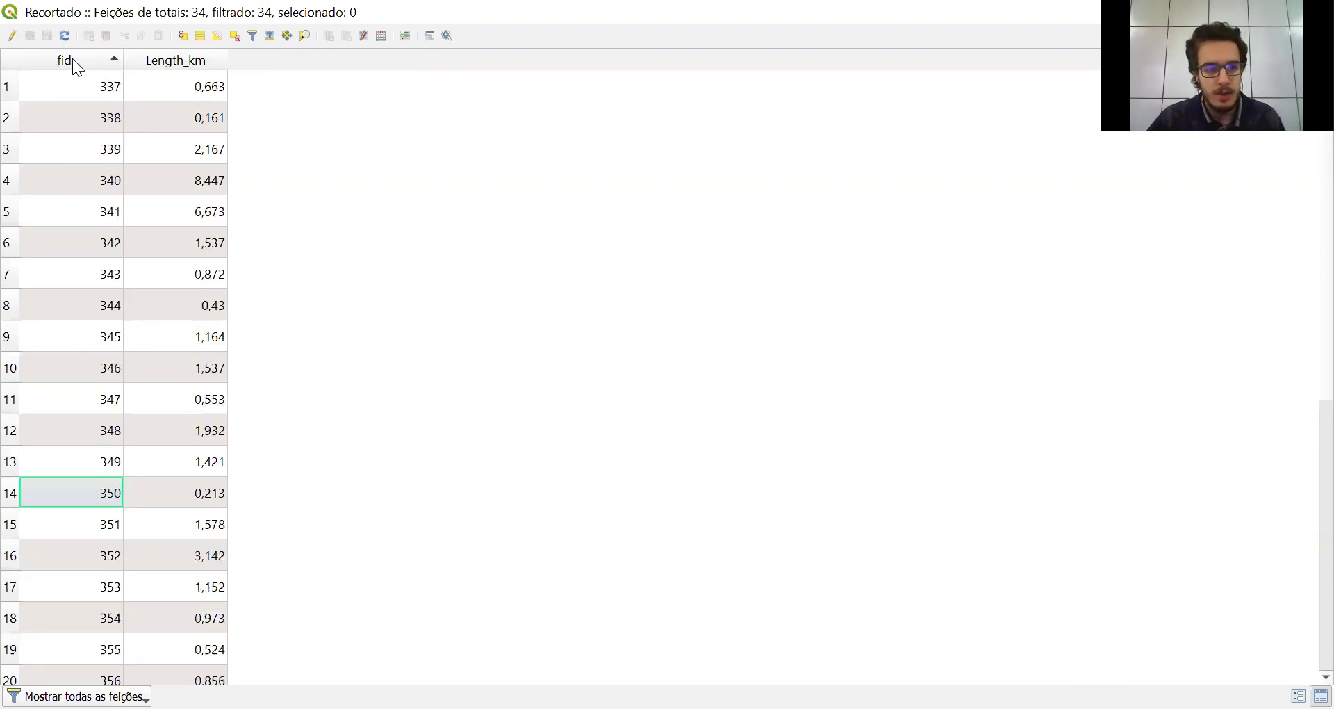
pyautogui.click(73, 60)
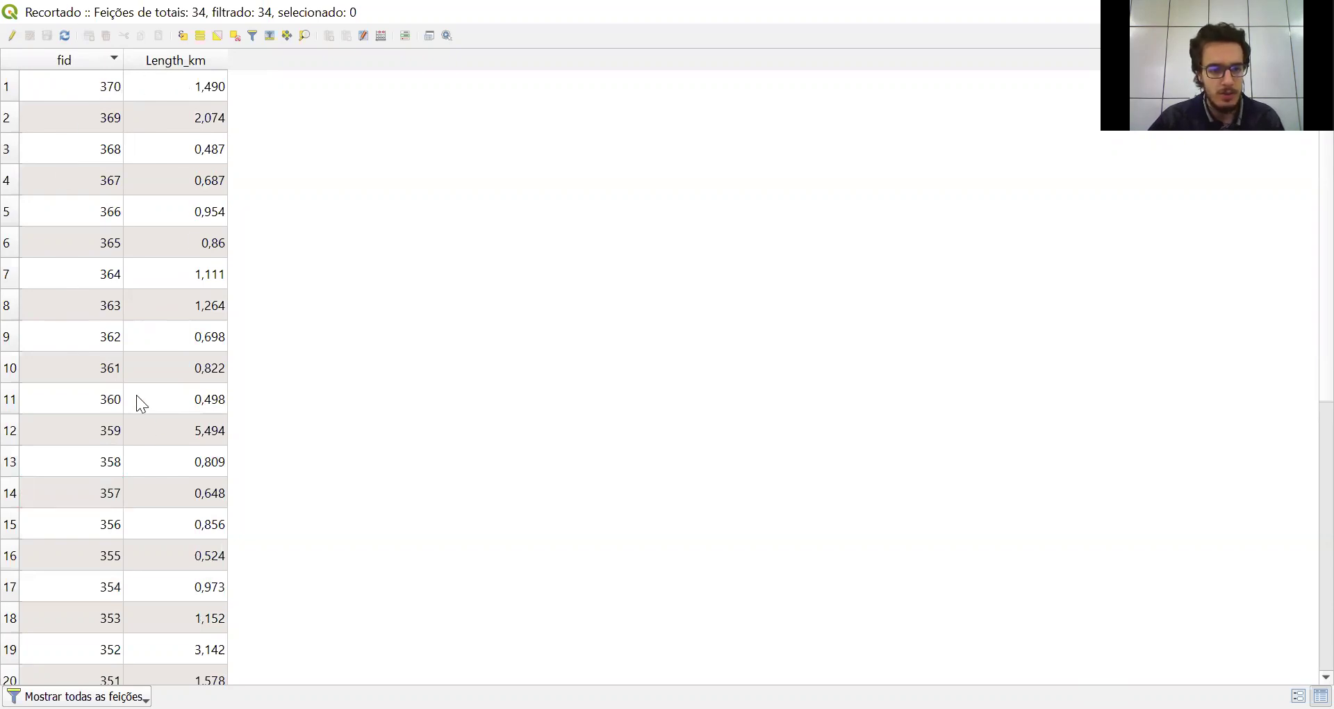
pyautogui.scroll(-5, 136, 396)
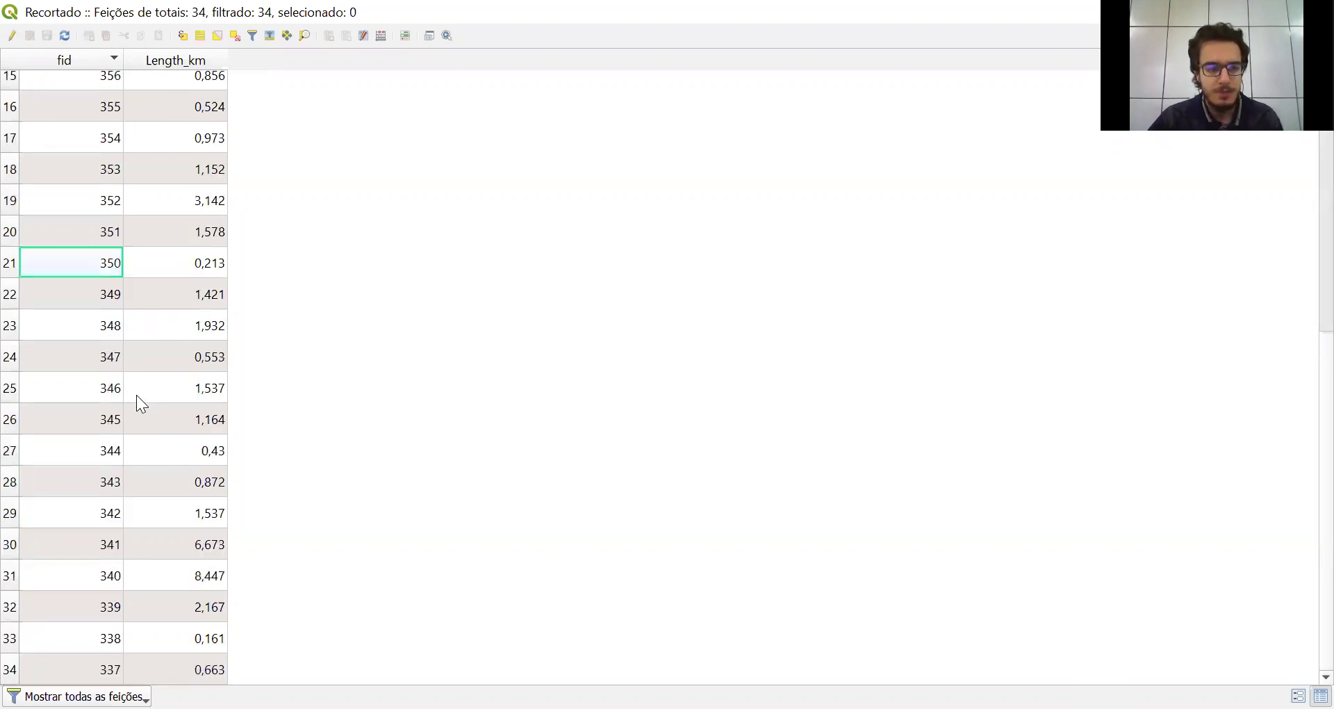
pyautogui.scroll(5, 137, 396)
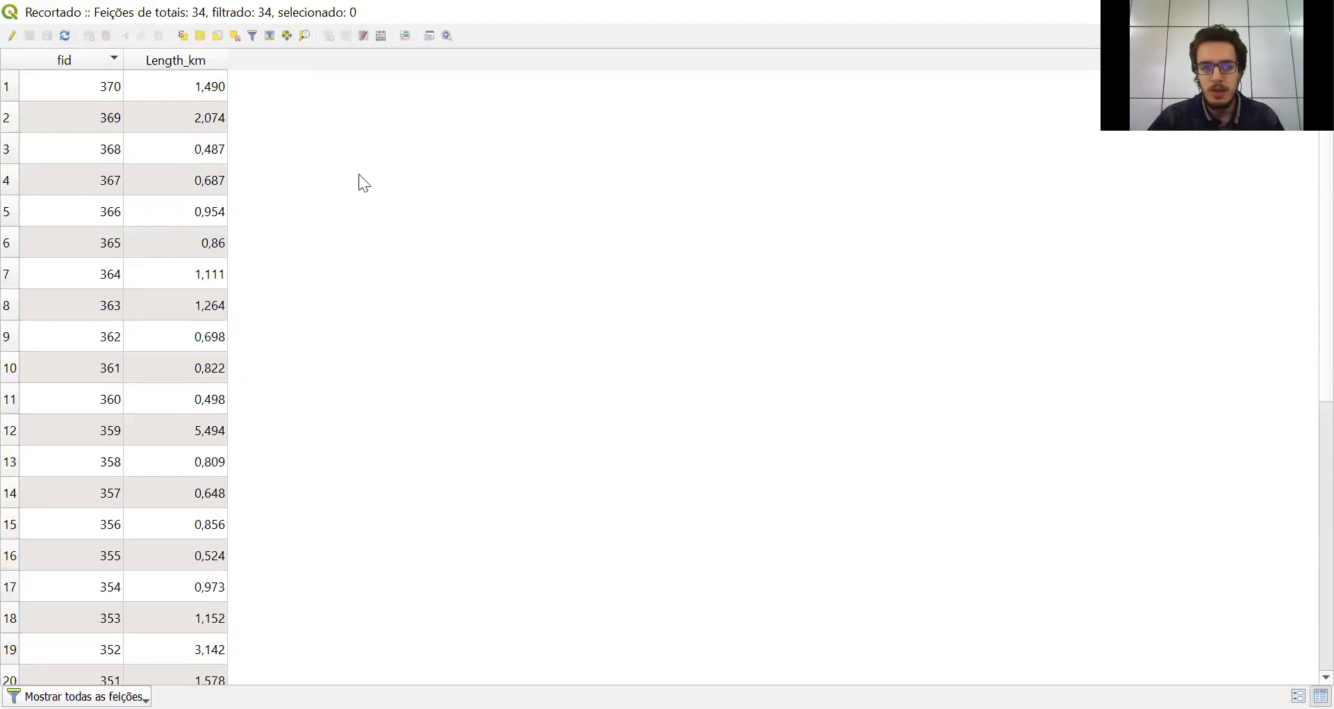
pyautogui.click(10, 93)
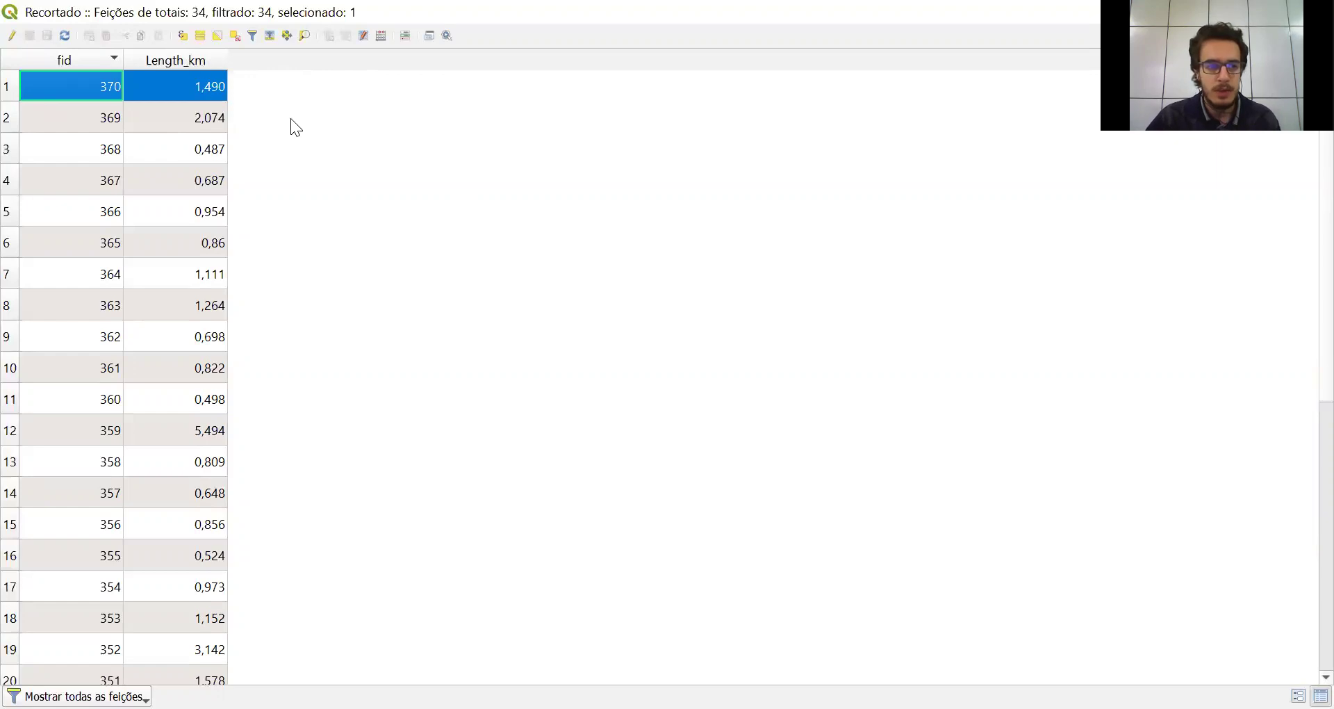
pyautogui.click(233, 39)
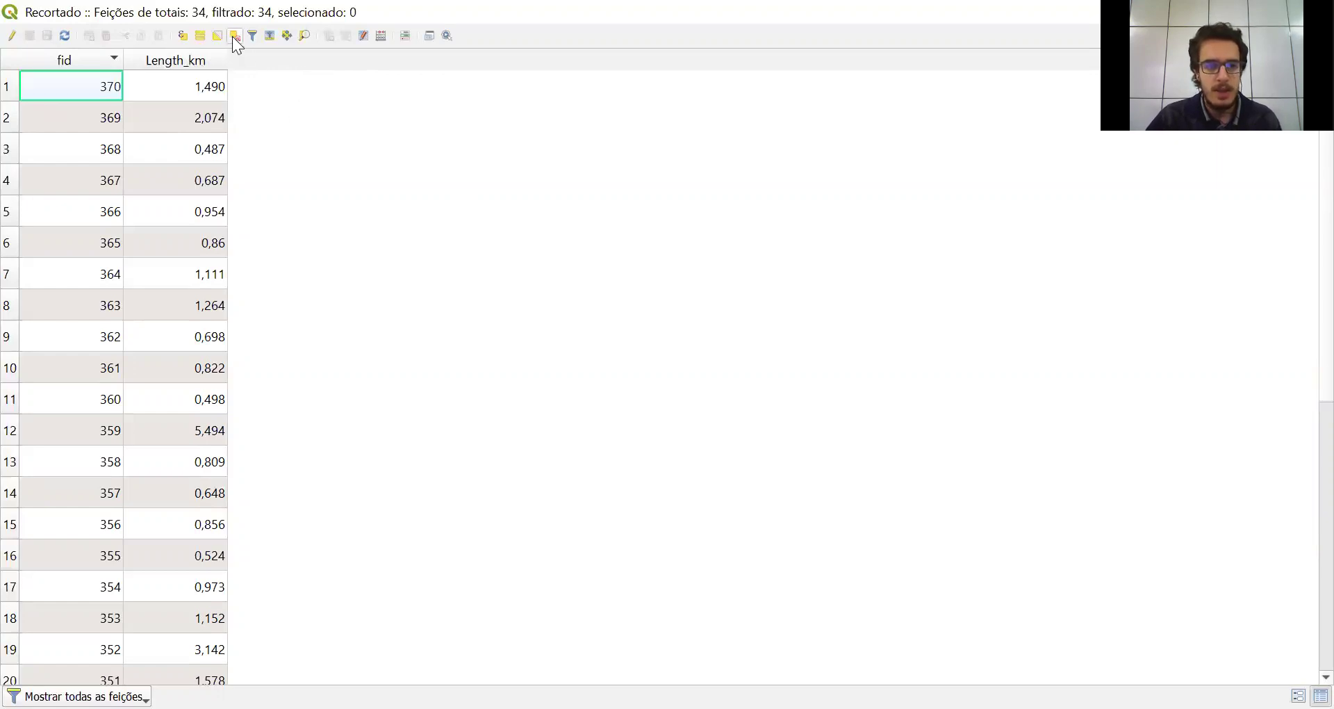
# Open the field calculator for the Recortado layer and set it to update the existing Length_km field
pyautogui.click(377, 35)
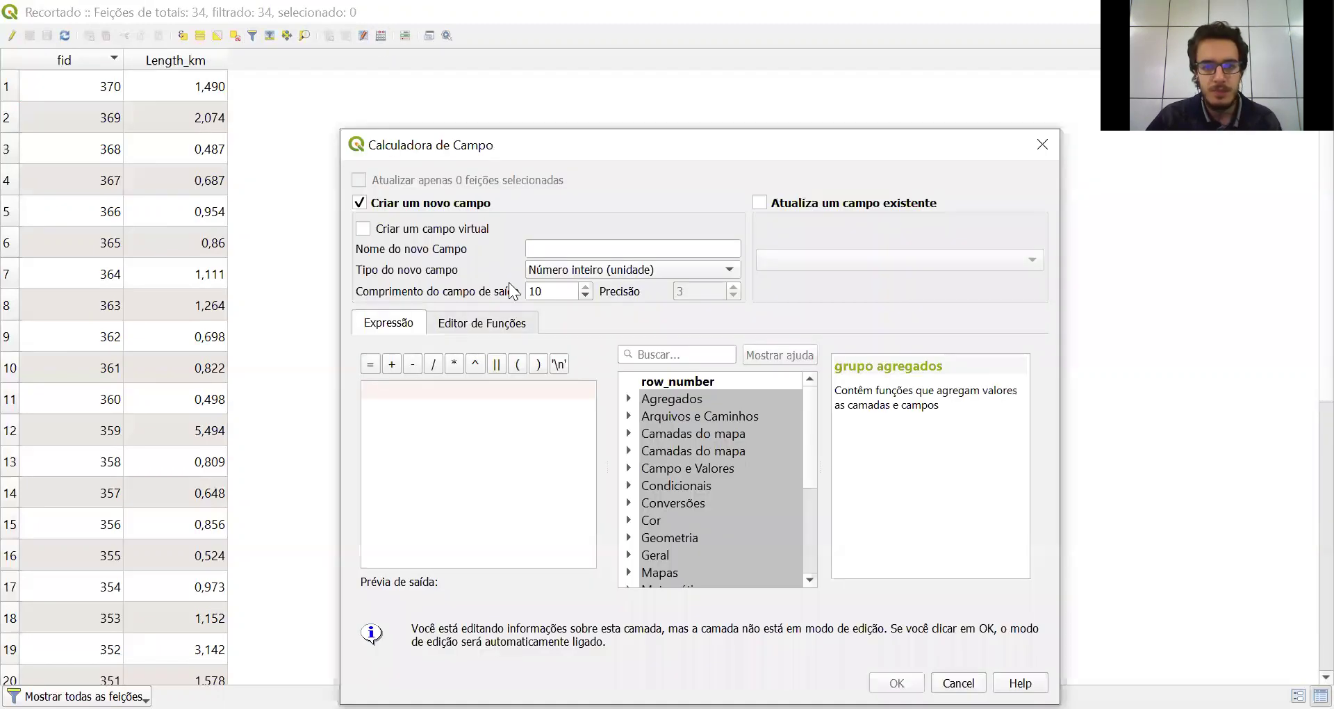
pyautogui.click(708, 159)
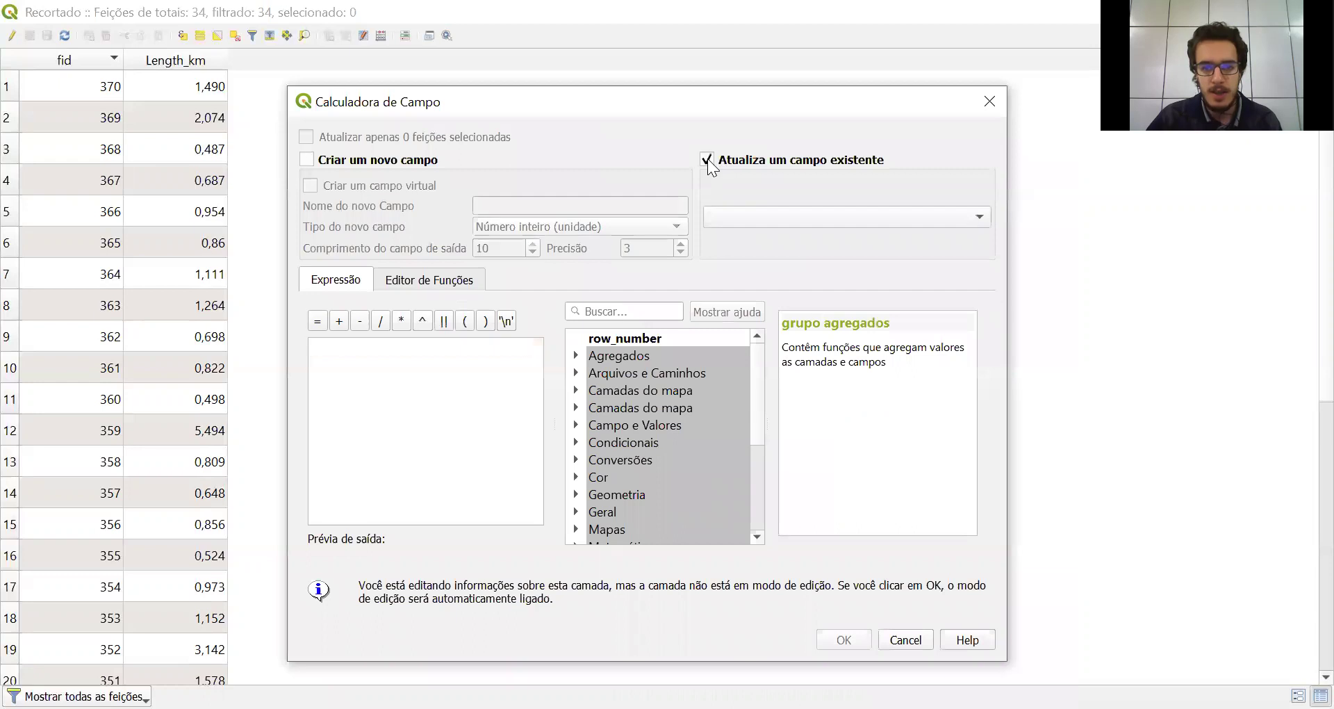
pyautogui.click(733, 217)
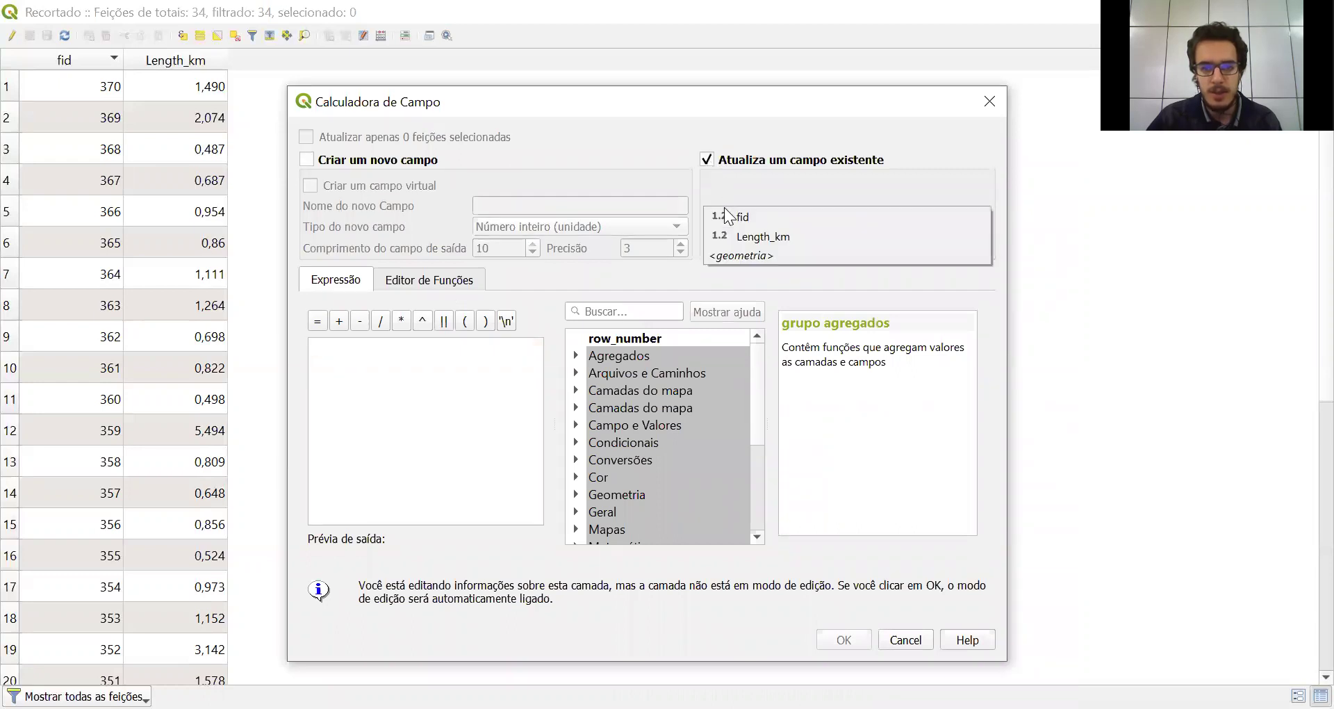
pyautogui.click(754, 235)
# Recalculate the Length_km field with the expression $length/1000
pyautogui.click(393, 380)
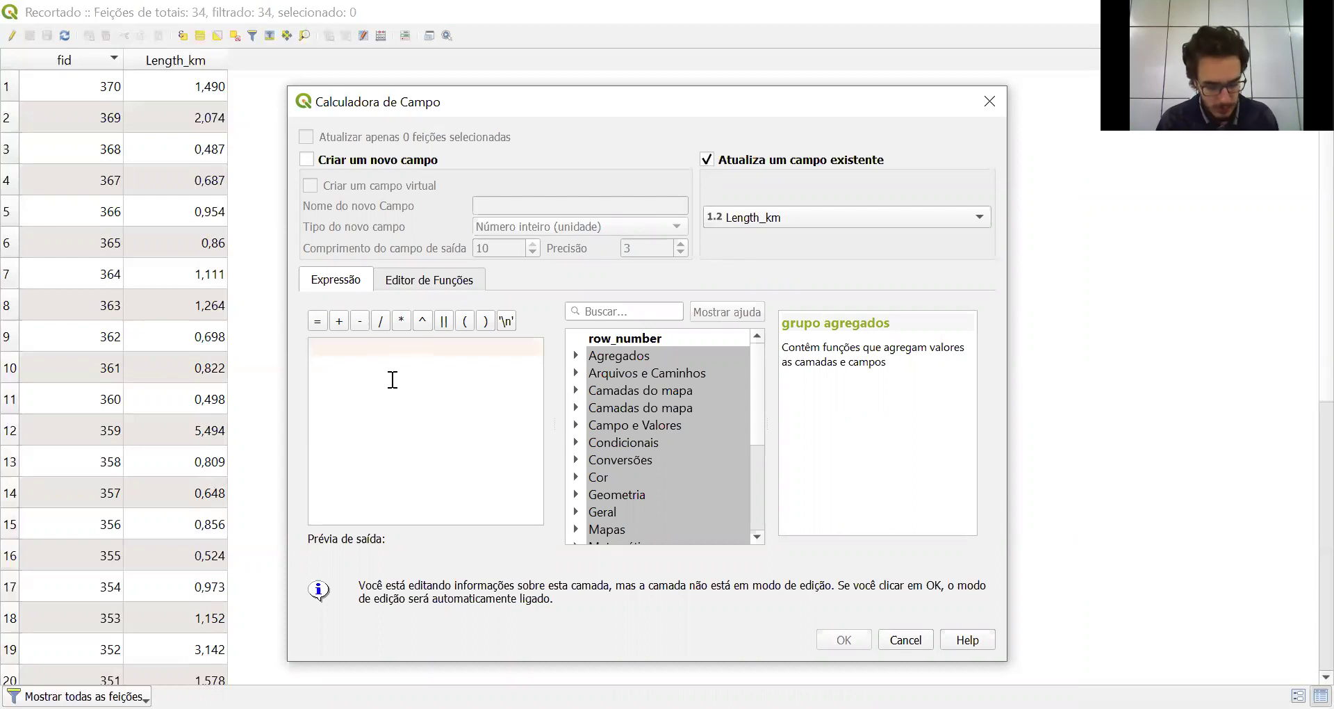
pyautogui.write('$lengt')
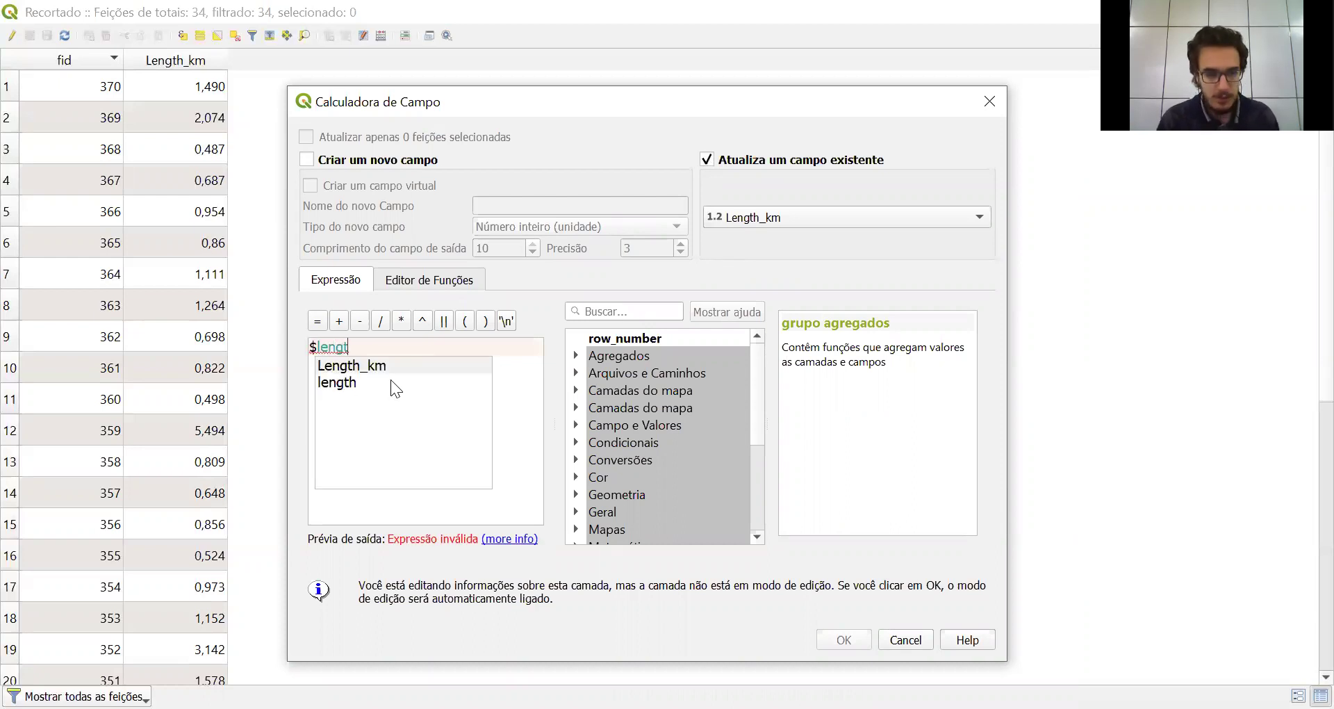
pyautogui.write('h/')
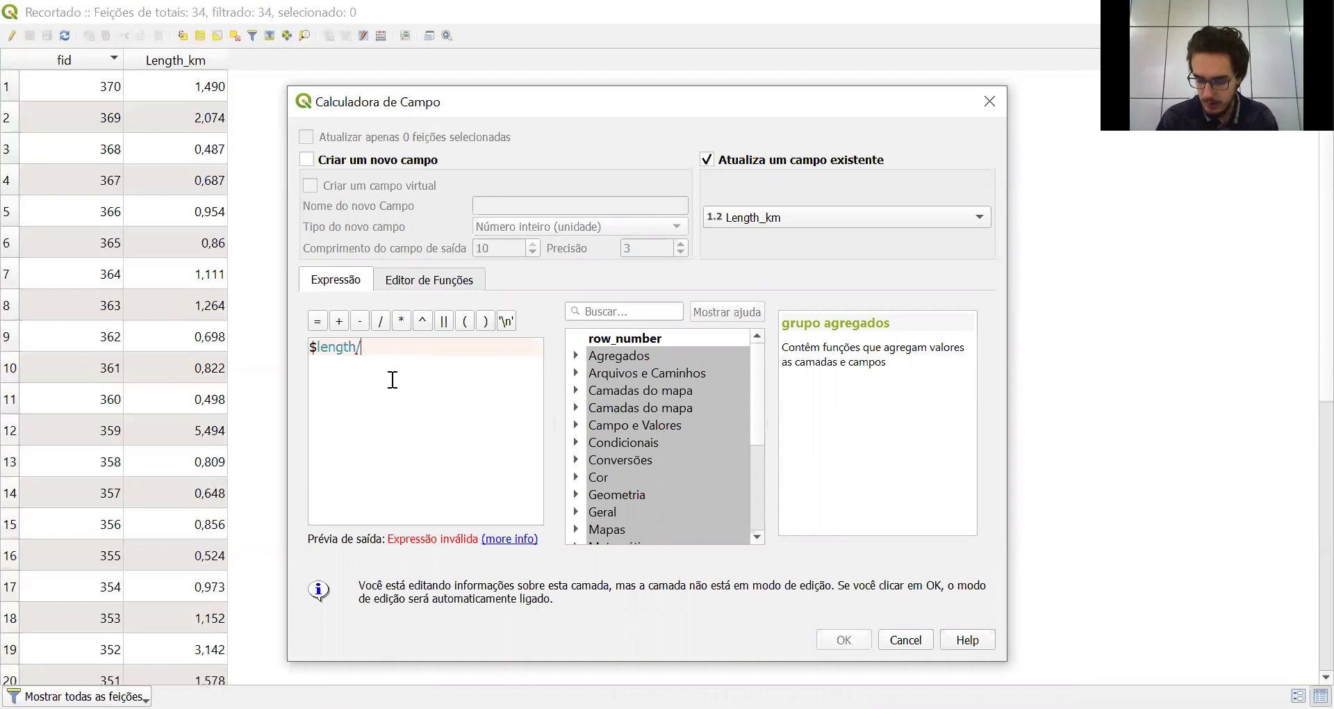
pyautogui.write('10000')
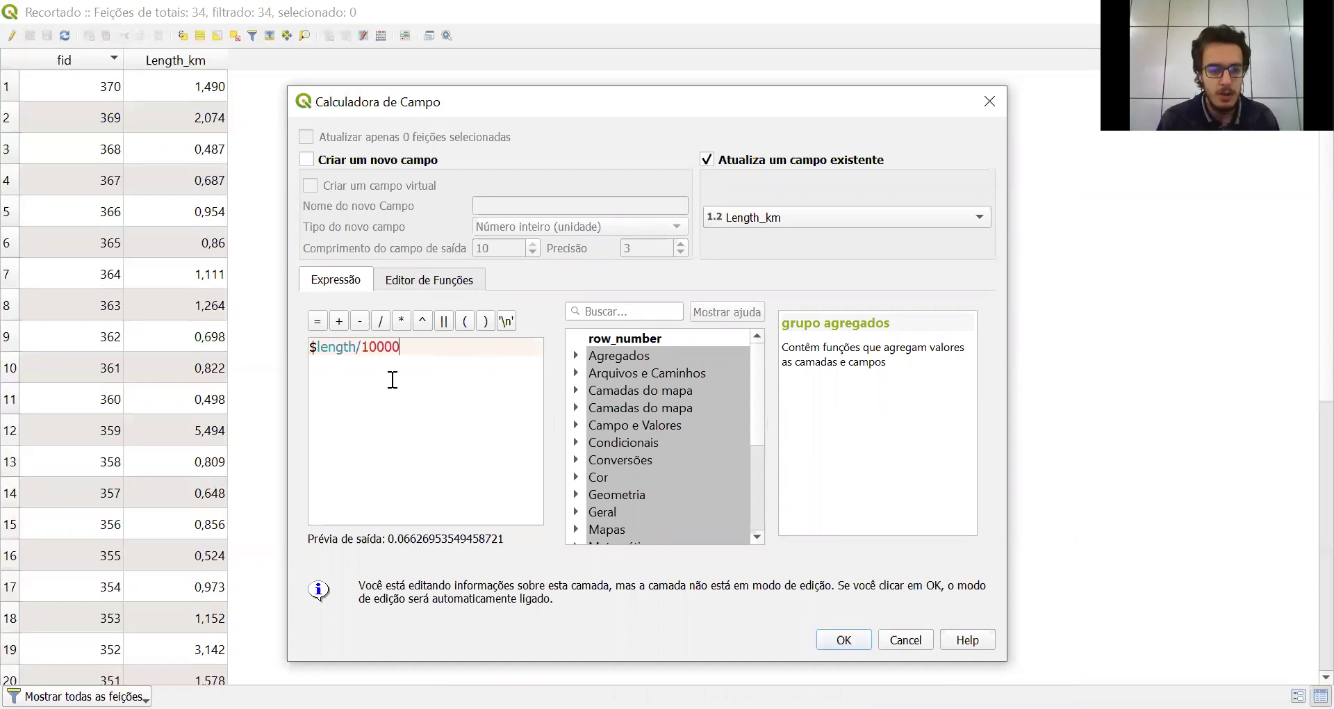
pyautogui.write('_')
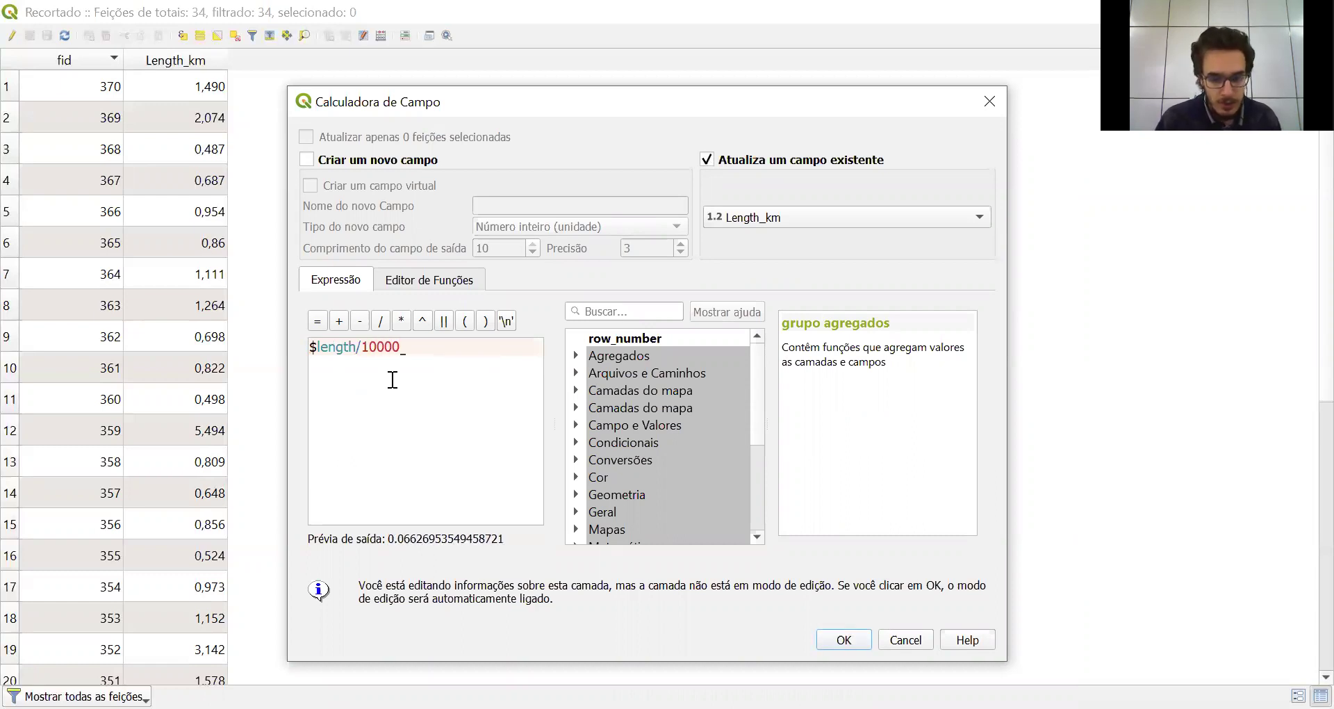
pyautogui.press('BackSpace')
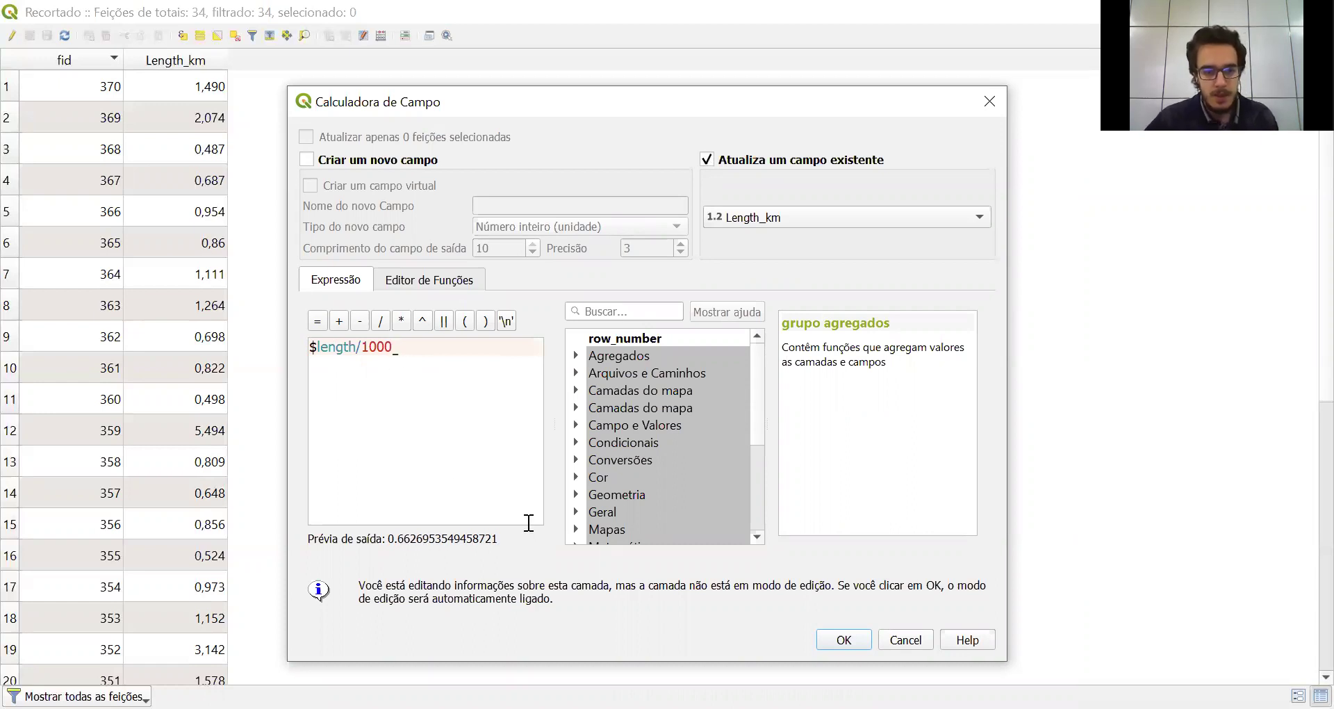
pyautogui.click(854, 638)
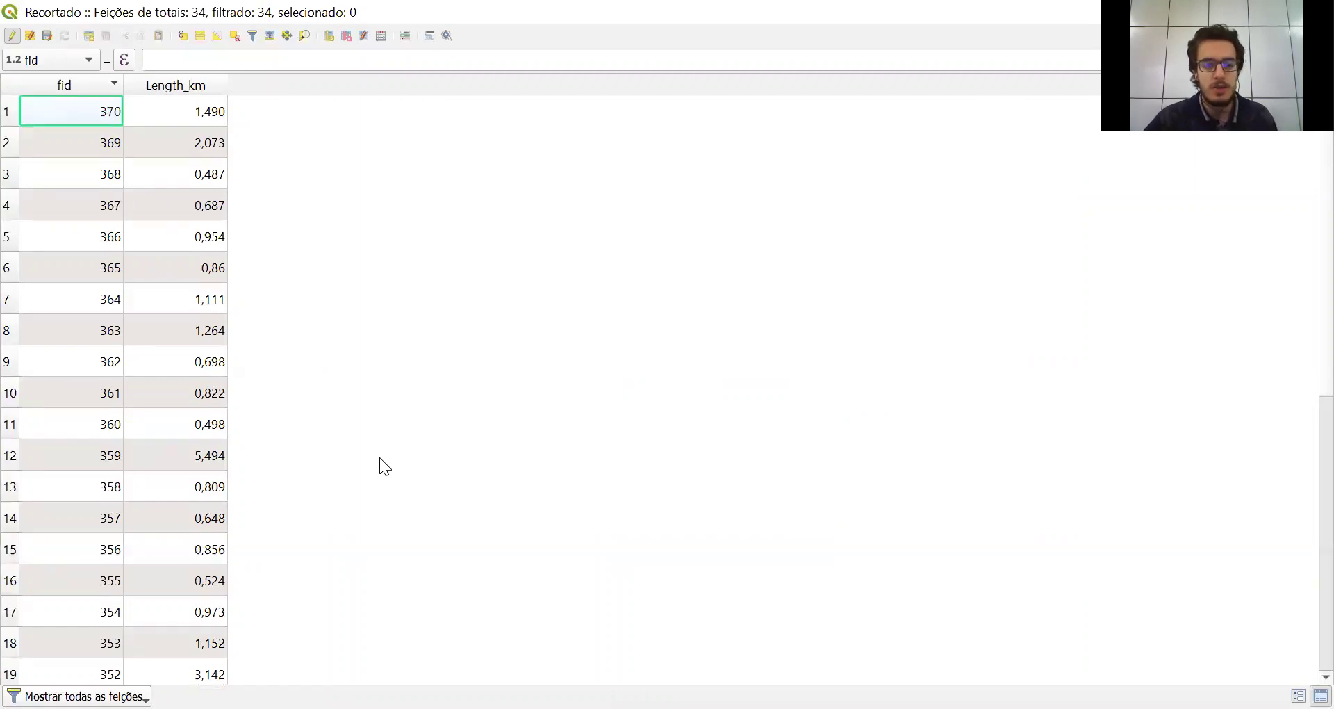
# Stop editing the Recortado layer, saving the changes, and return to the map
pyautogui.click(12, 36)
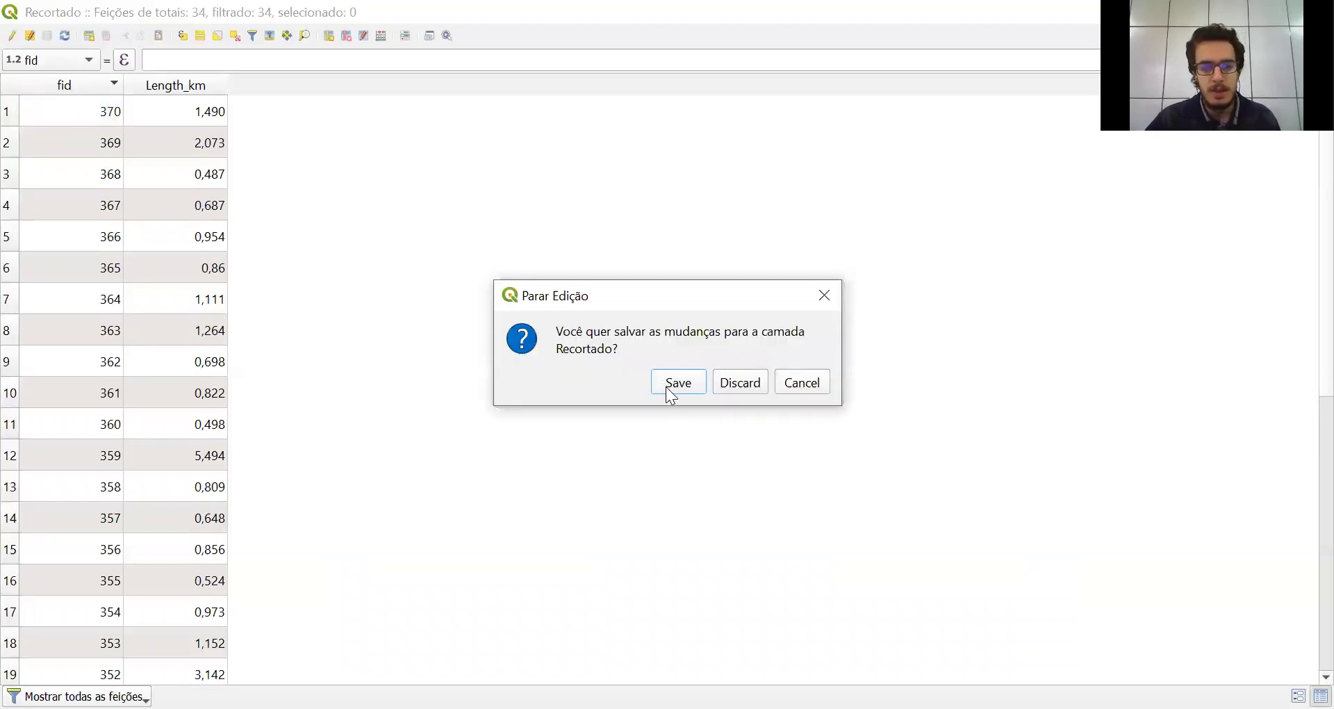
pyautogui.click(665, 386)
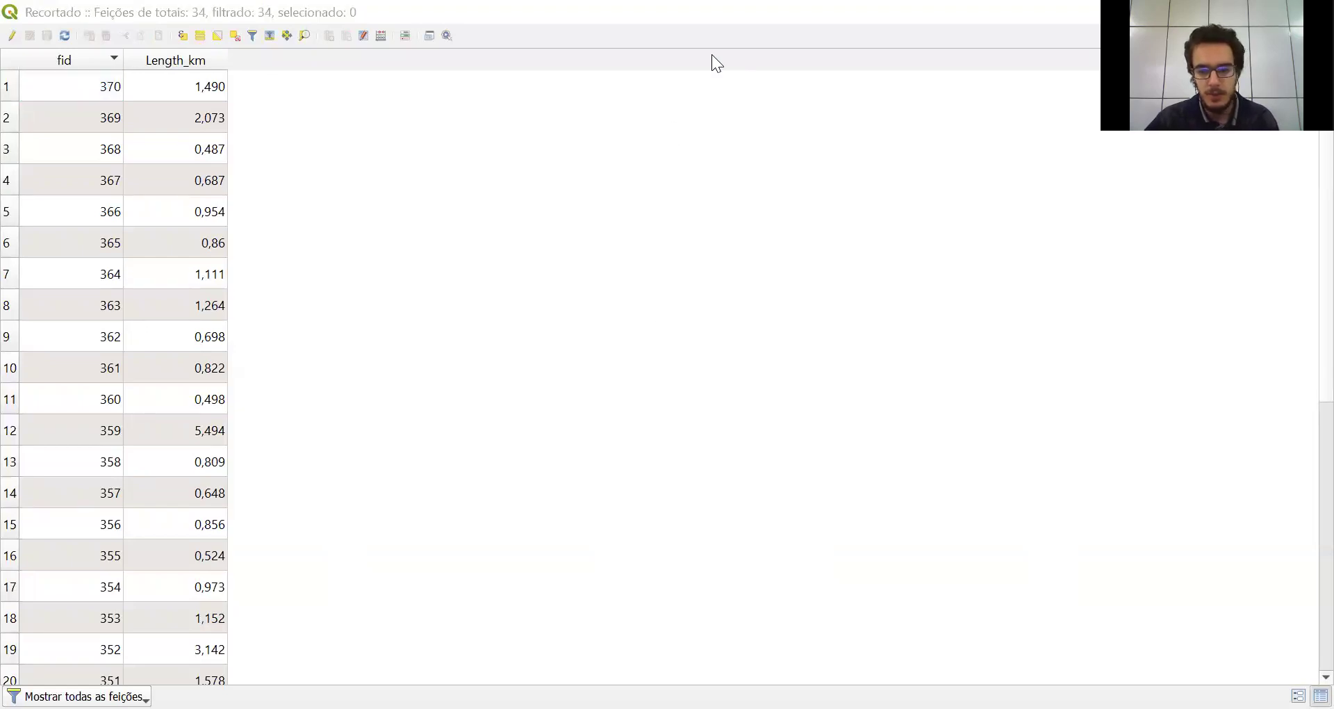
pyautogui.click(1093, 652)
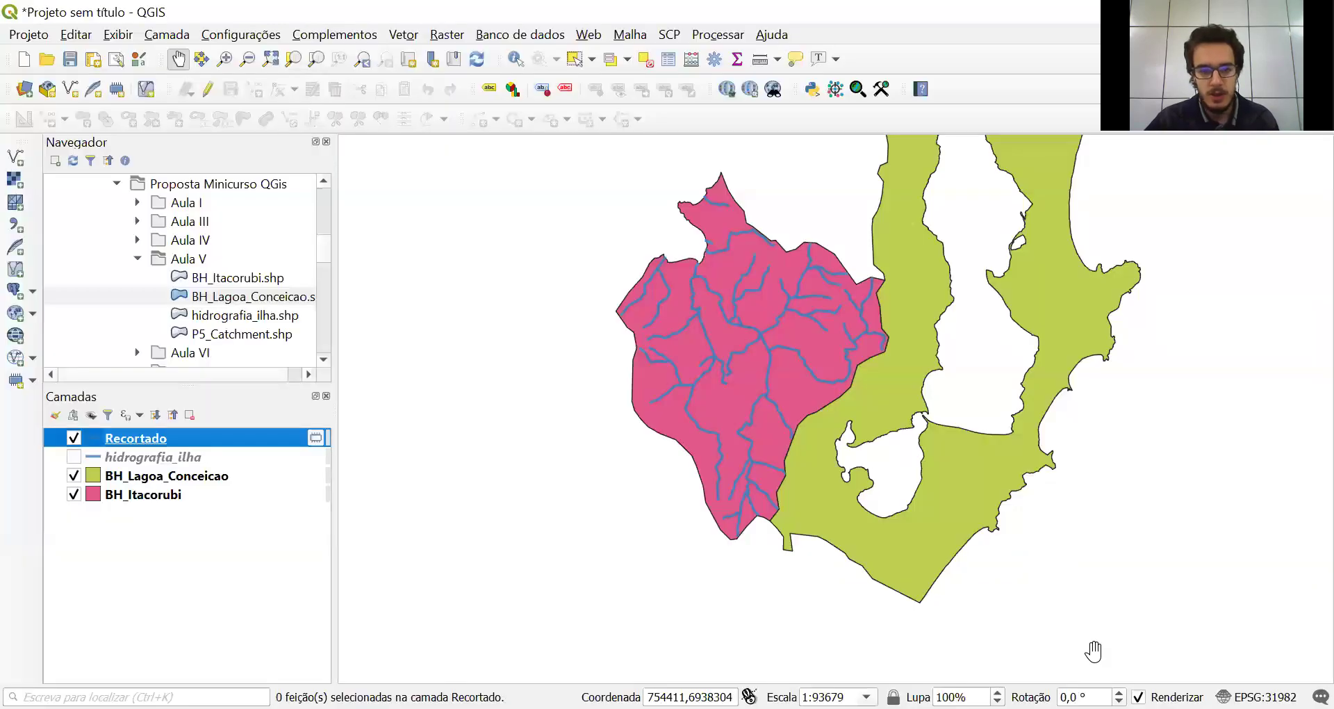
# Remove the Recortado layer from the project and make the hidrografia_ilha layer visible again
pyautogui.moveTo(697, 318); pyautogui.dragTo(615, 356)
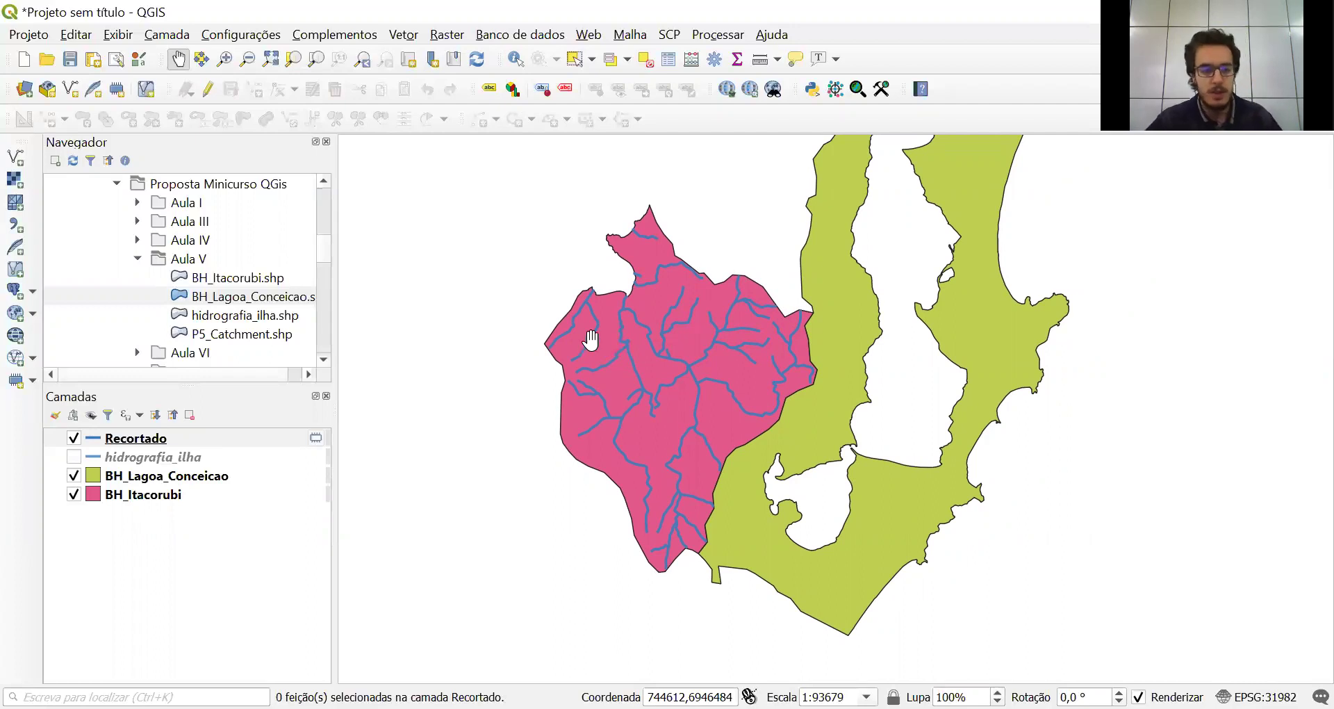
pyautogui.click(137, 439)
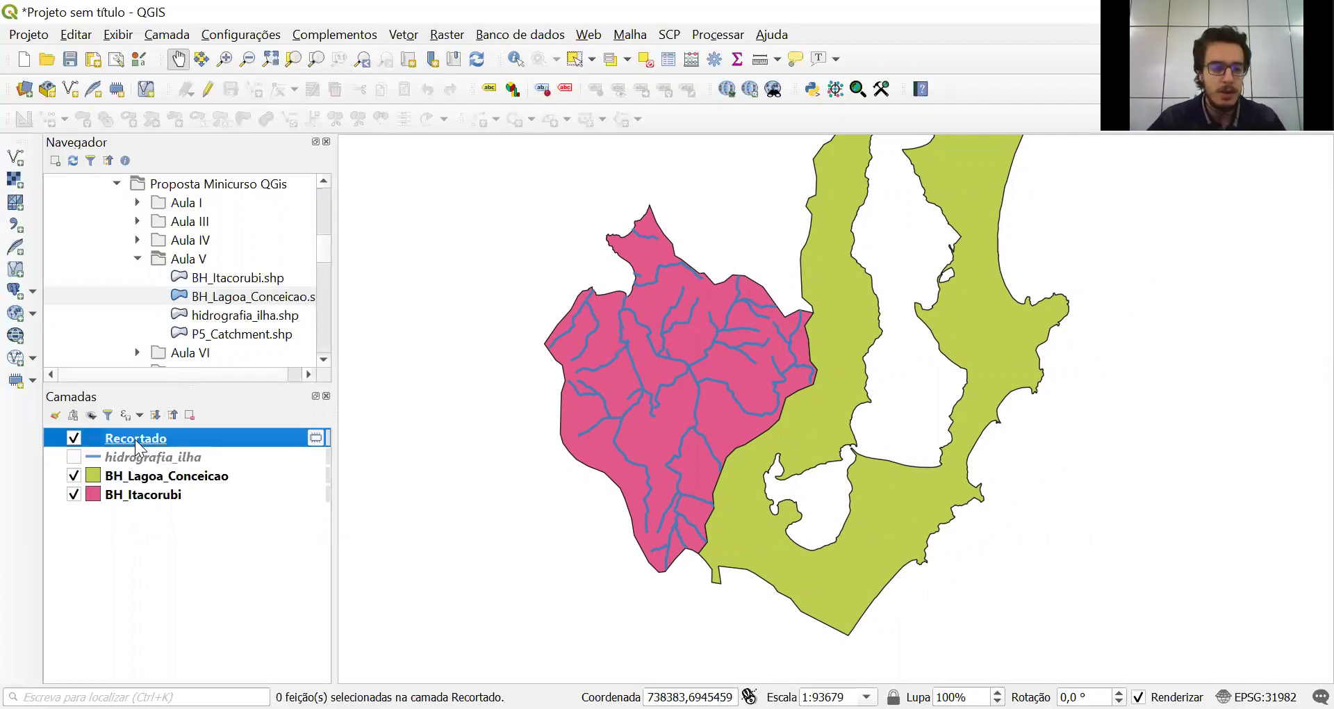
pyautogui.click(187, 417)
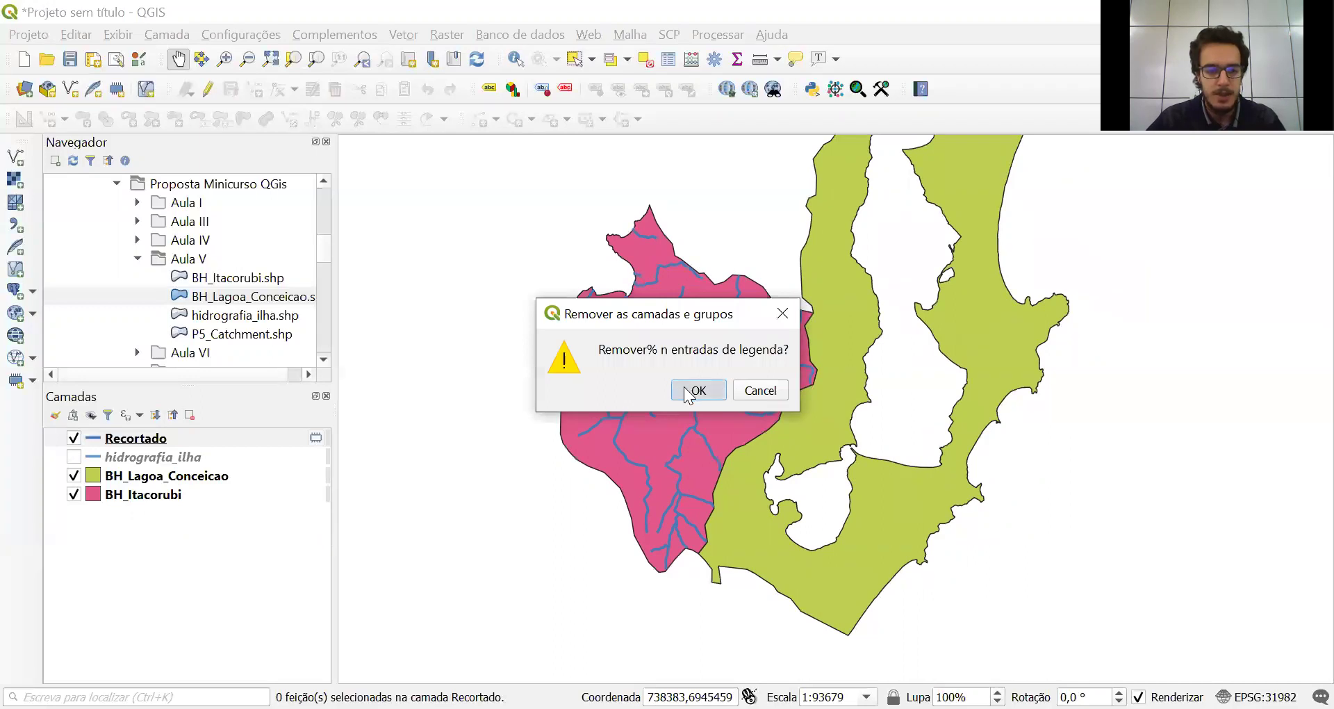
pyautogui.click(691, 390)
pyautogui.click(74, 438)
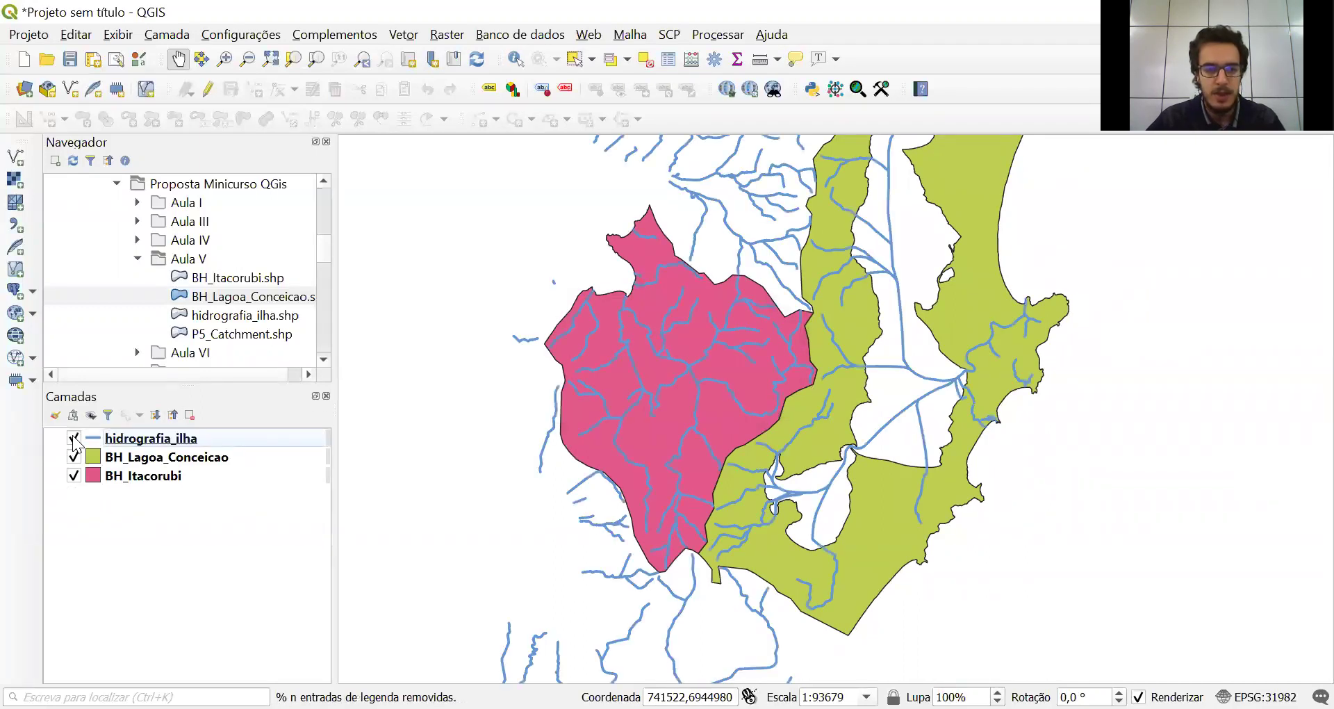
# Intersect hidrografia_ilha with BH_Itacorubi as the overlay layer, keeping the output as a temporary layer, and close the tool
pyautogui.click(403, 35)
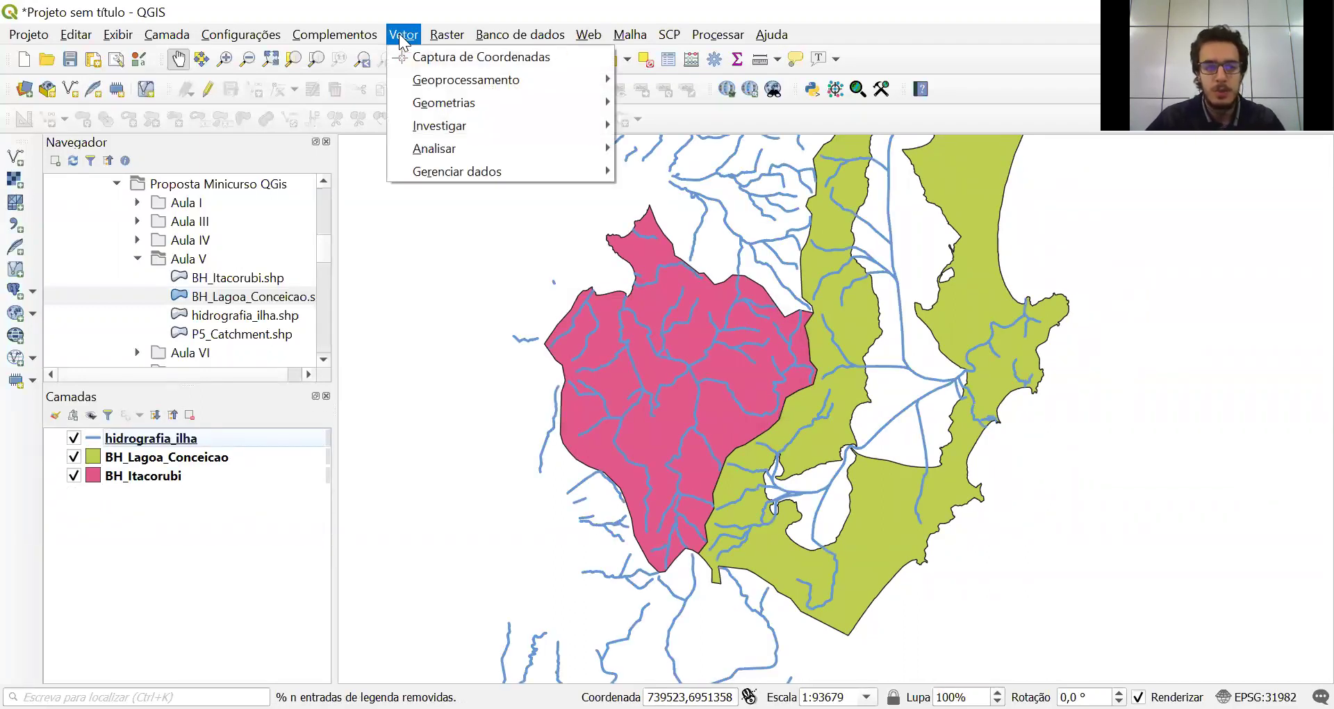
pyautogui.moveTo(428, 83)
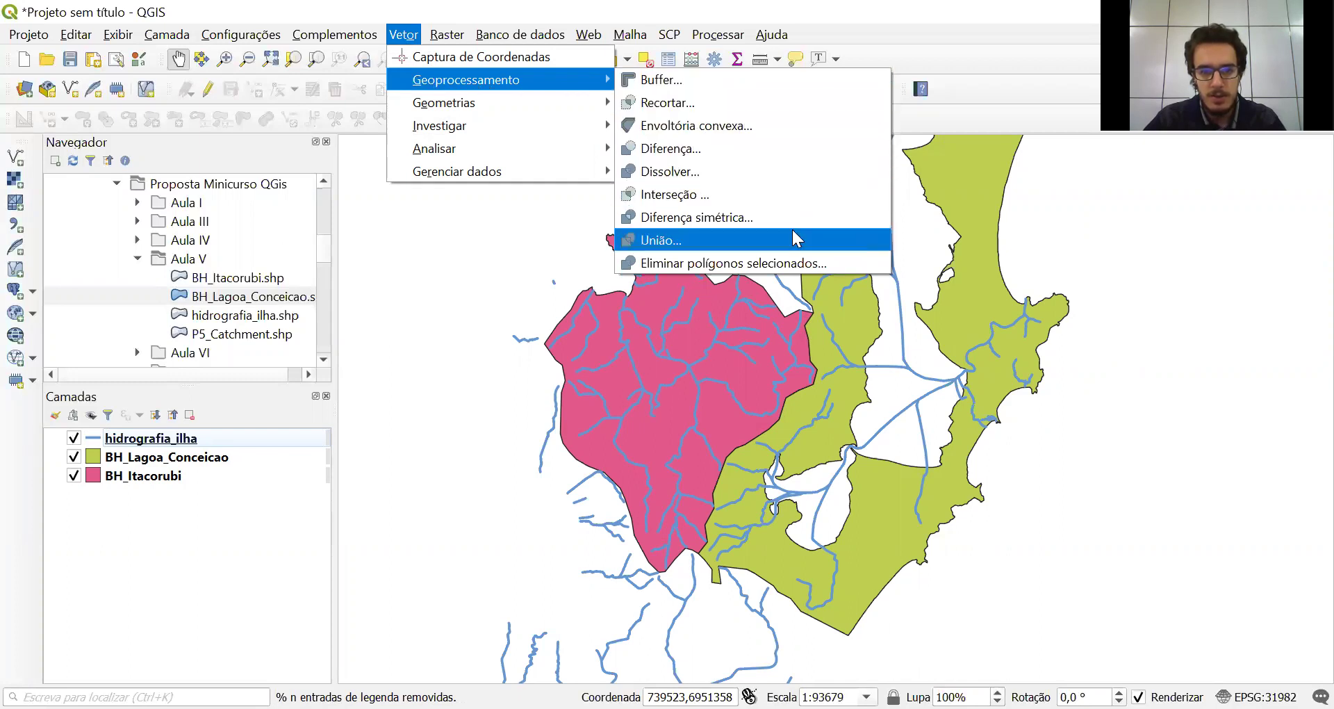
pyautogui.click(731, 195)
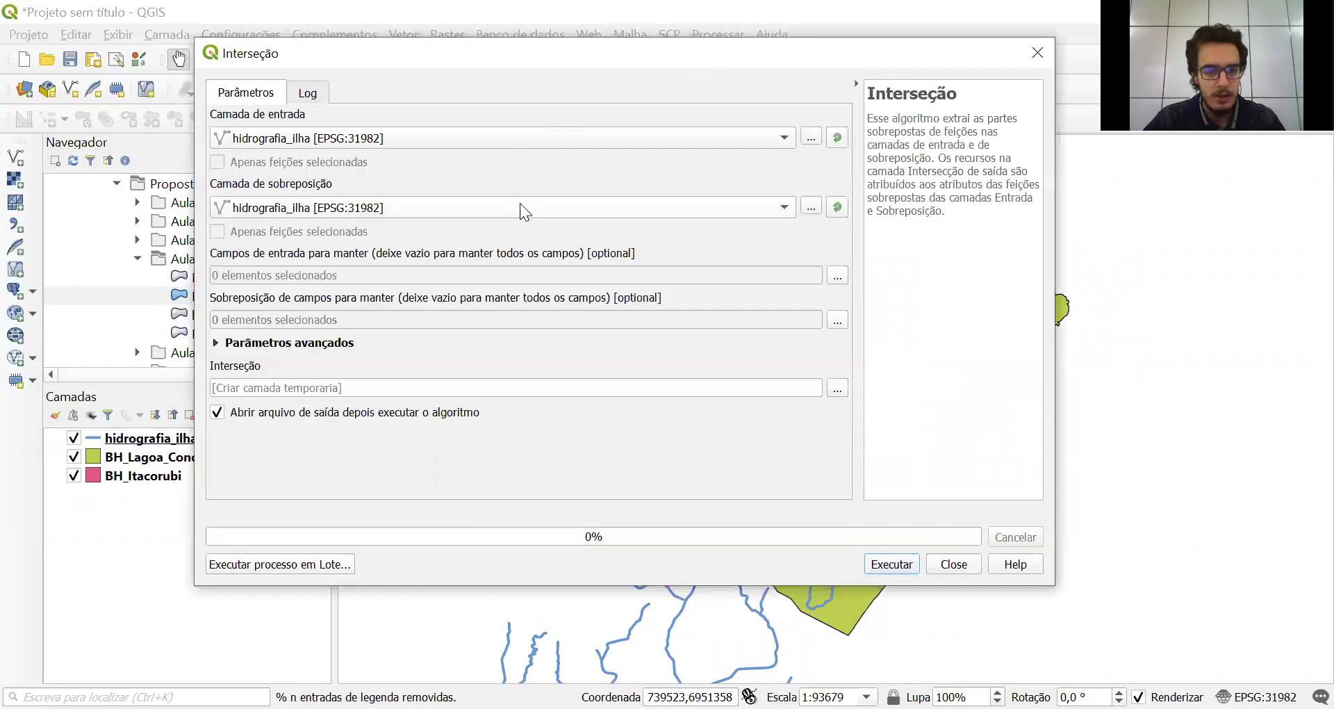
pyautogui.click(521, 204)
pyautogui.click(507, 168)
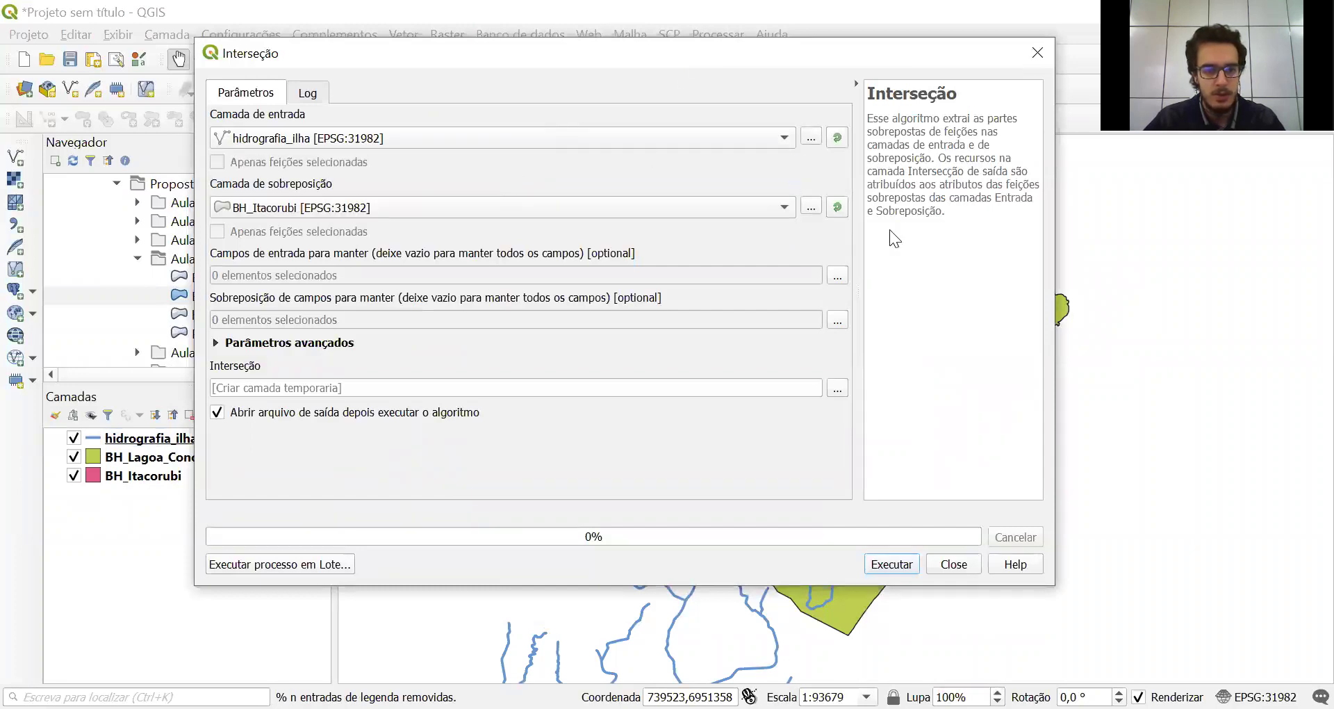
pyautogui.click(905, 571)
pyautogui.click(953, 564)
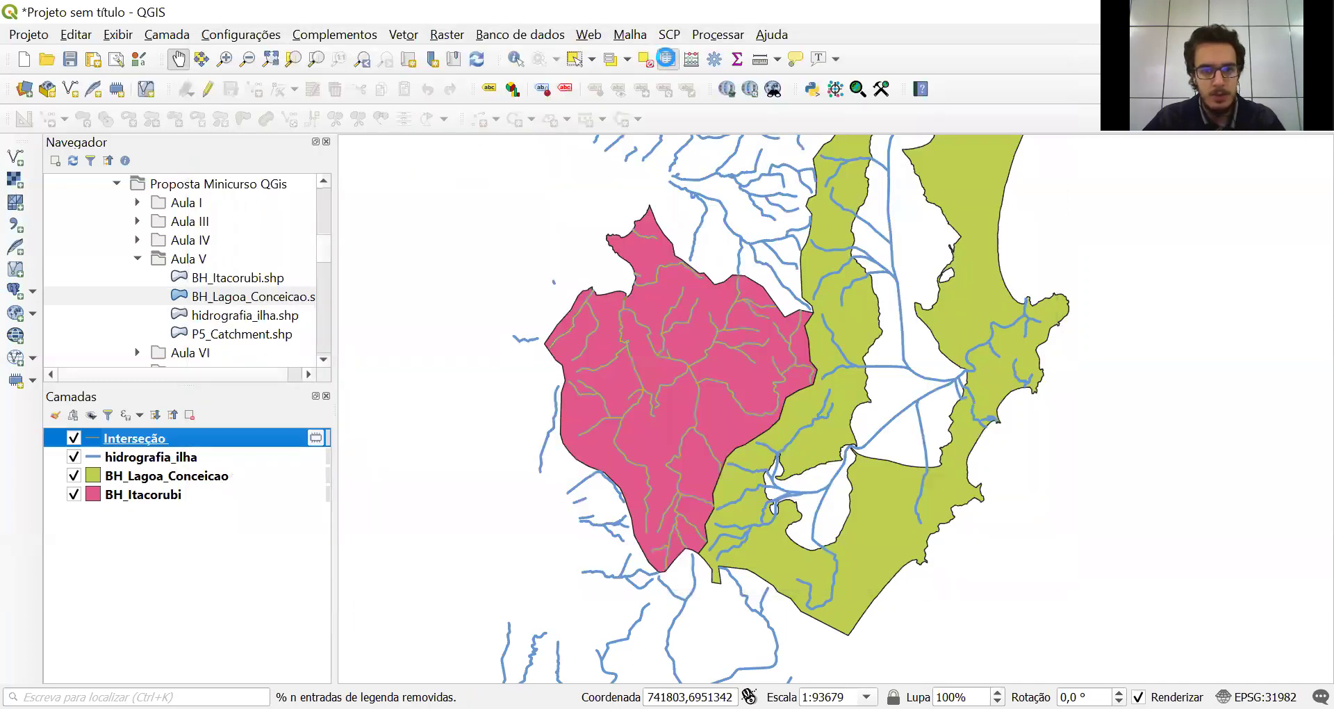
# Examine the Interseção layer's attribute table, including the fields taken from both source layers, and return to the map
pyautogui.click(668, 62)
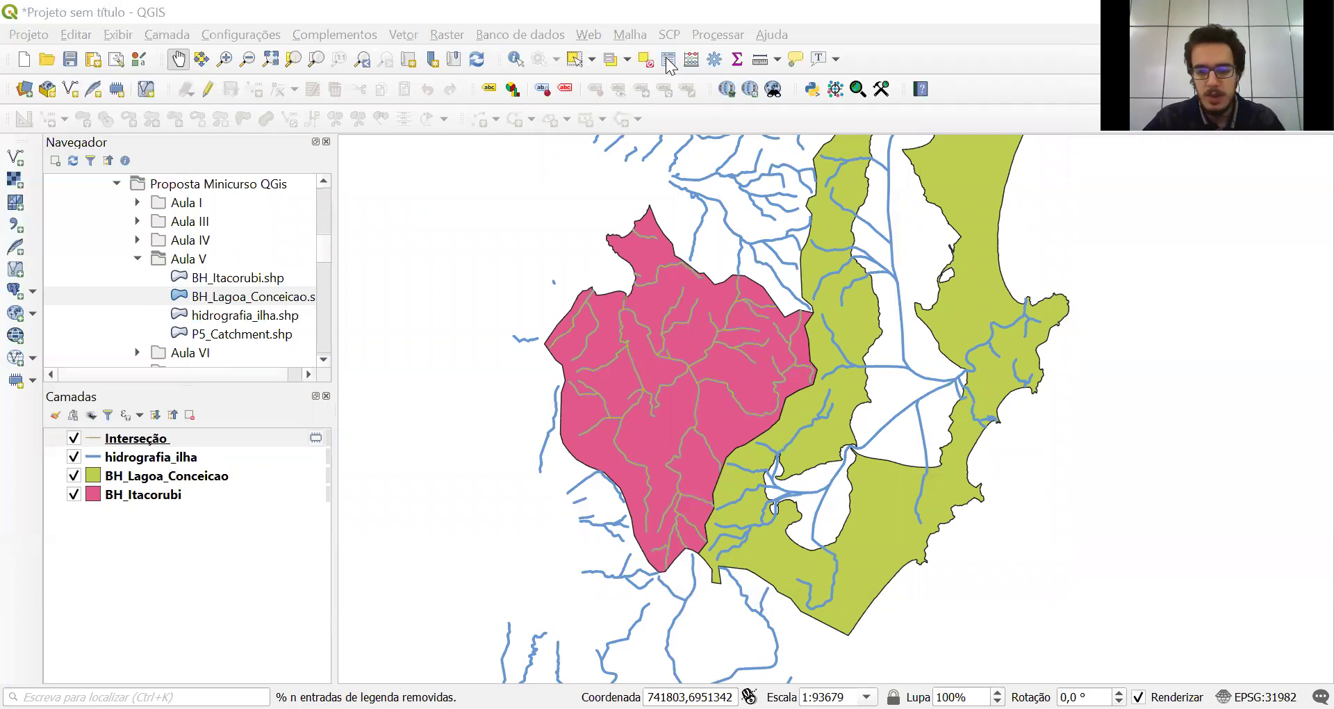
pyautogui.click(667, 61)
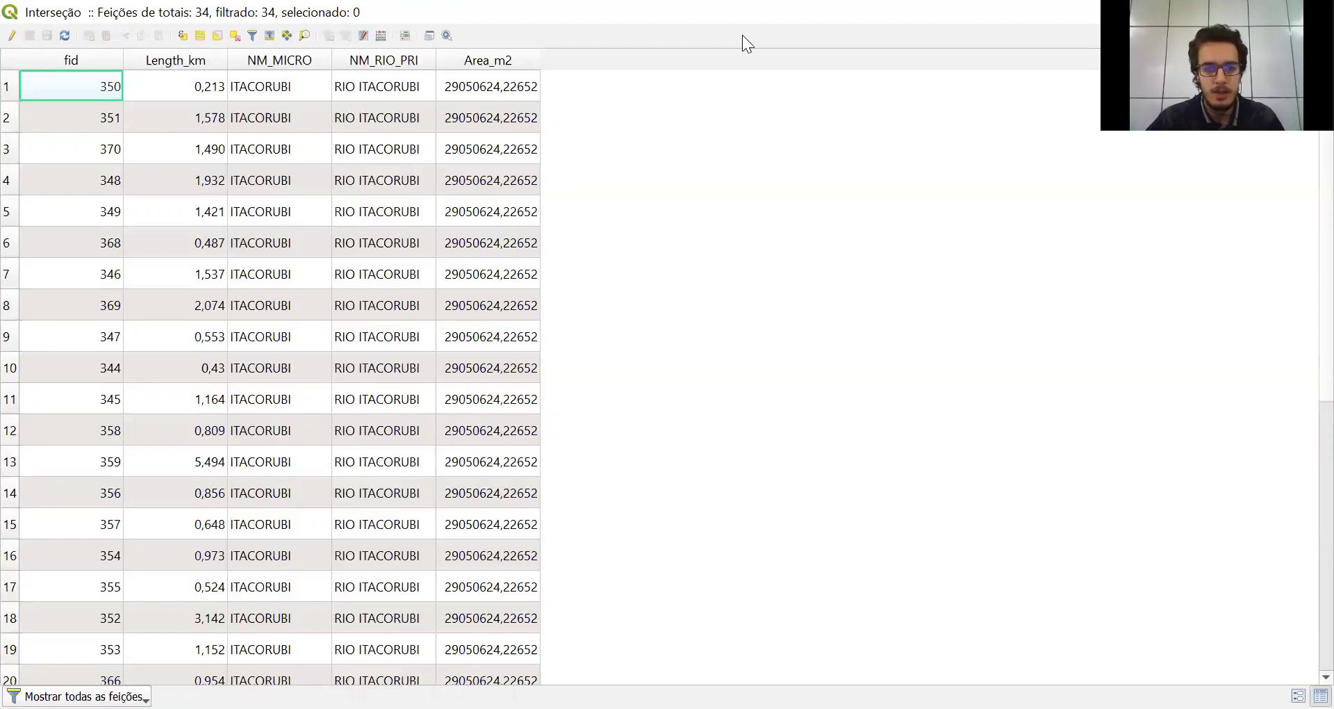
pyautogui.hotkey('alt', 'Tab')
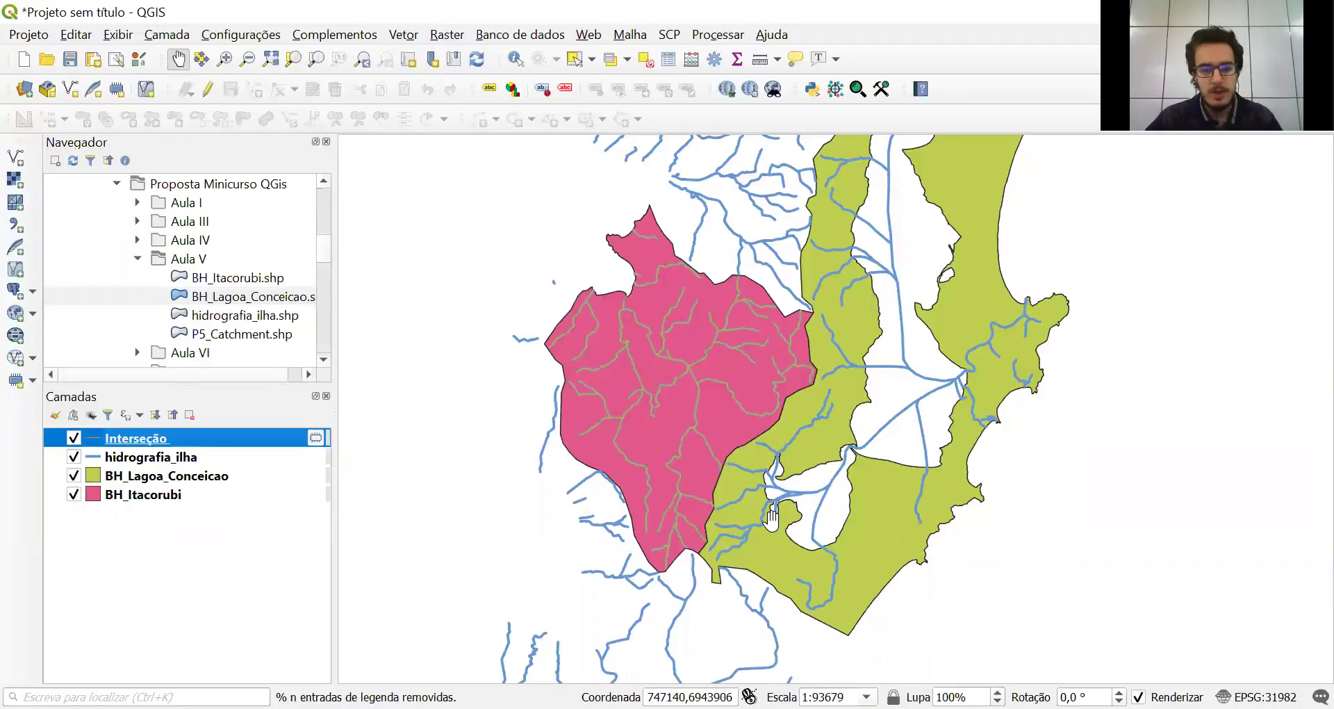
# Hide the BH_Itacorubi, BH_Lagoa_Conceicao and hidrografia_ilha layers so only the Interseção layer is displayed
pyautogui.click(73, 495)
pyautogui.click(73, 476)
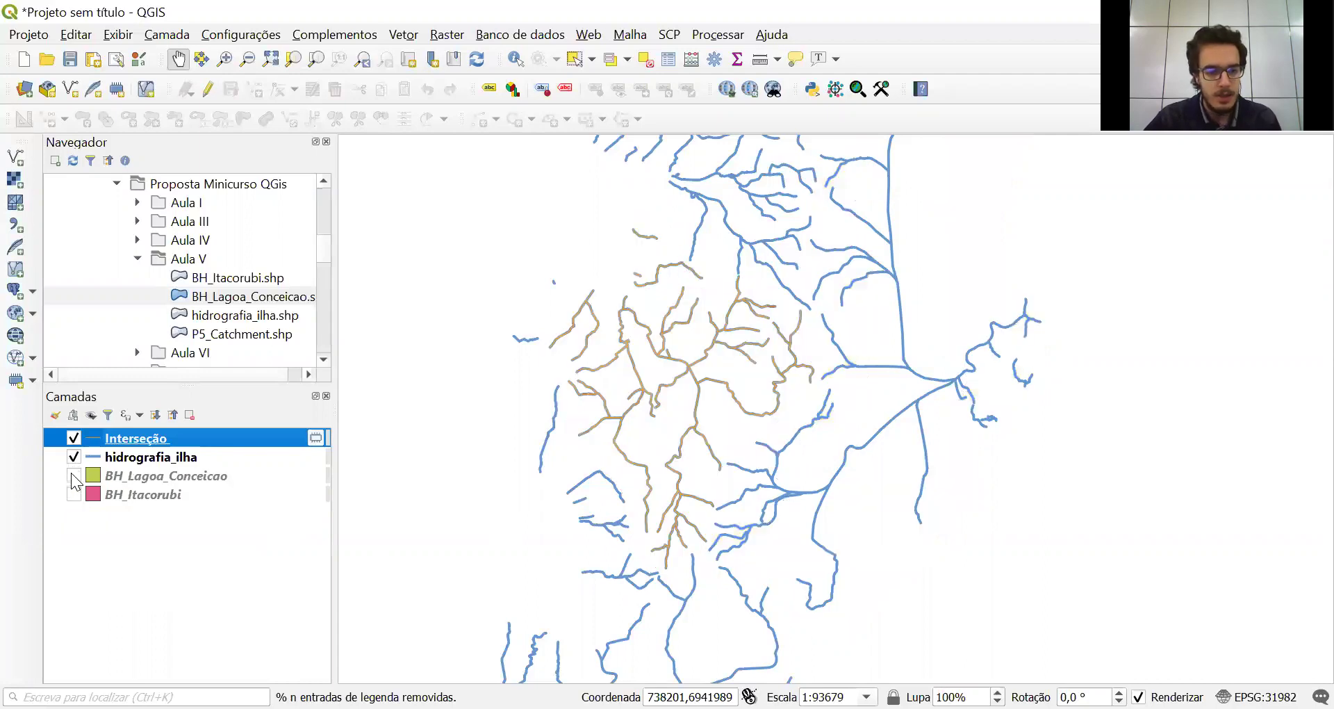
pyautogui.click(74, 457)
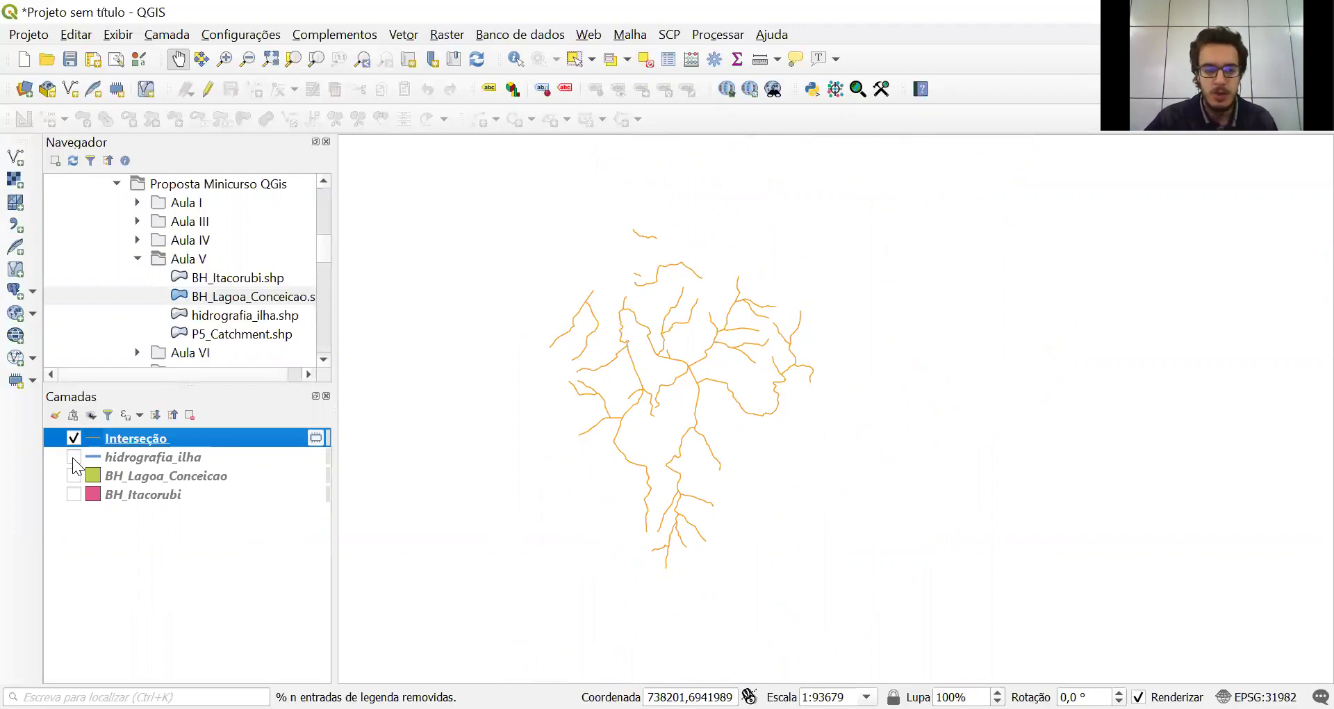
pyautogui.scroll(3, 643, 348)
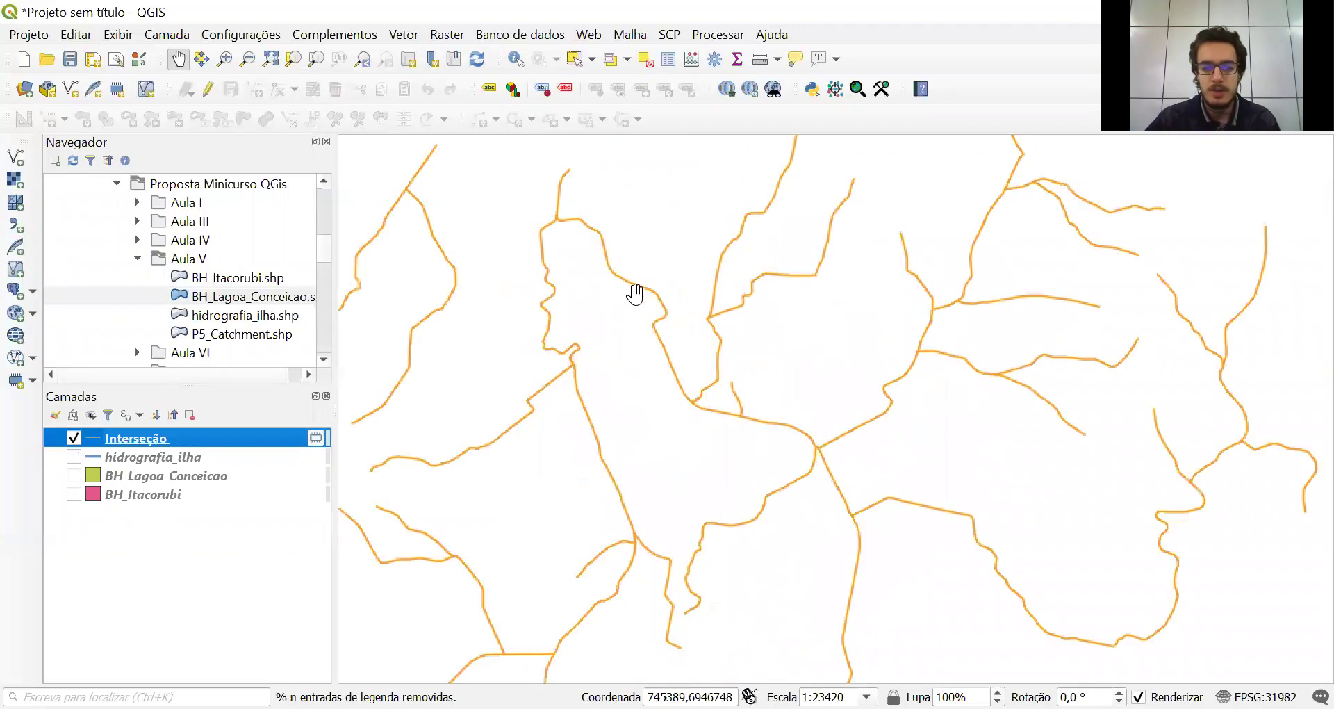
pyautogui.scroll(-2, 589, 257)
pyautogui.moveTo(590, 256); pyautogui.dragTo(680, 345)
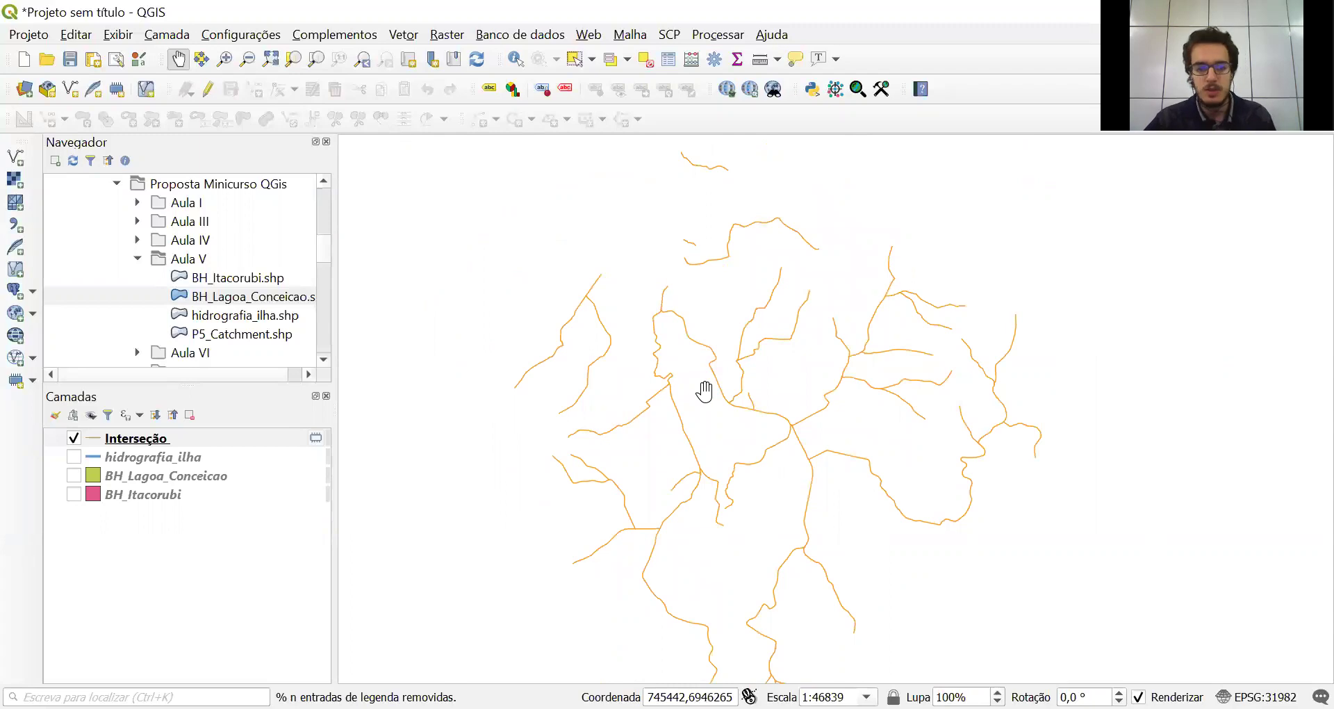
pyautogui.scroll(1, 688, 331)
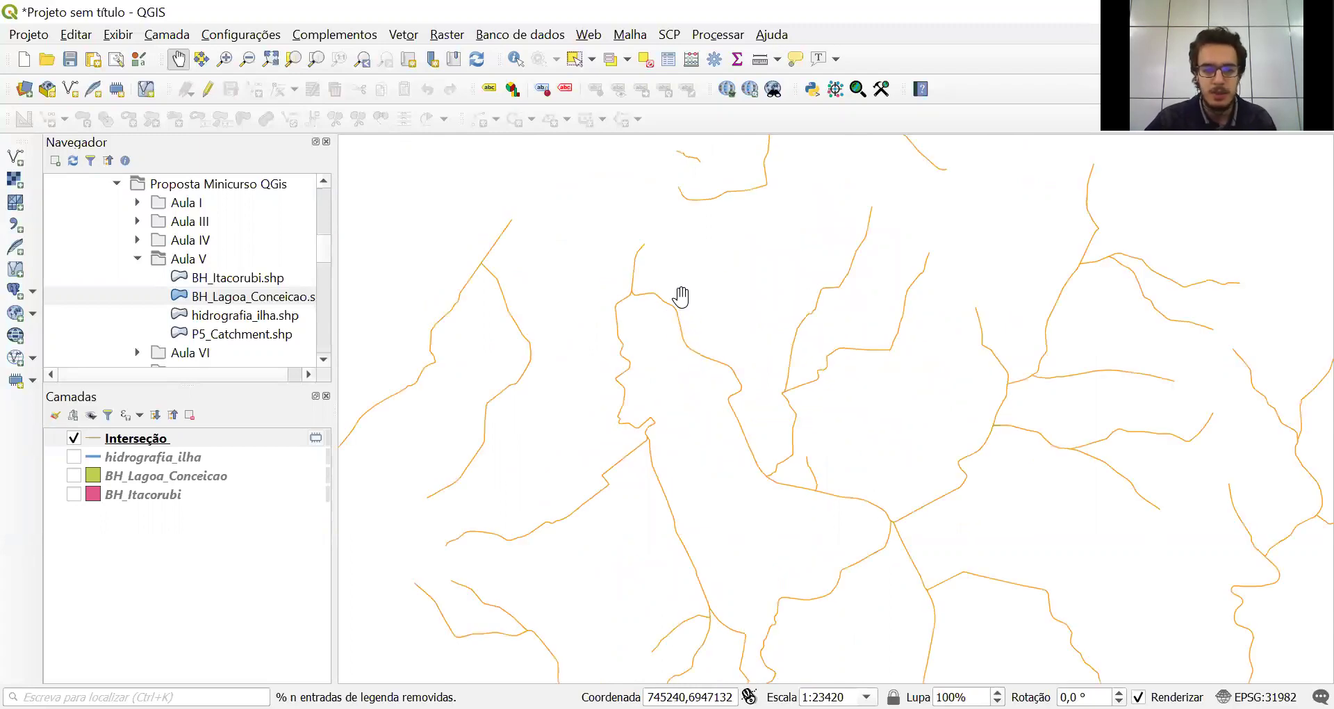
pyautogui.moveTo(695, 260); pyautogui.dragTo(753, 382)
pyautogui.moveTo(742, 304); pyautogui.dragTo(803, 353)
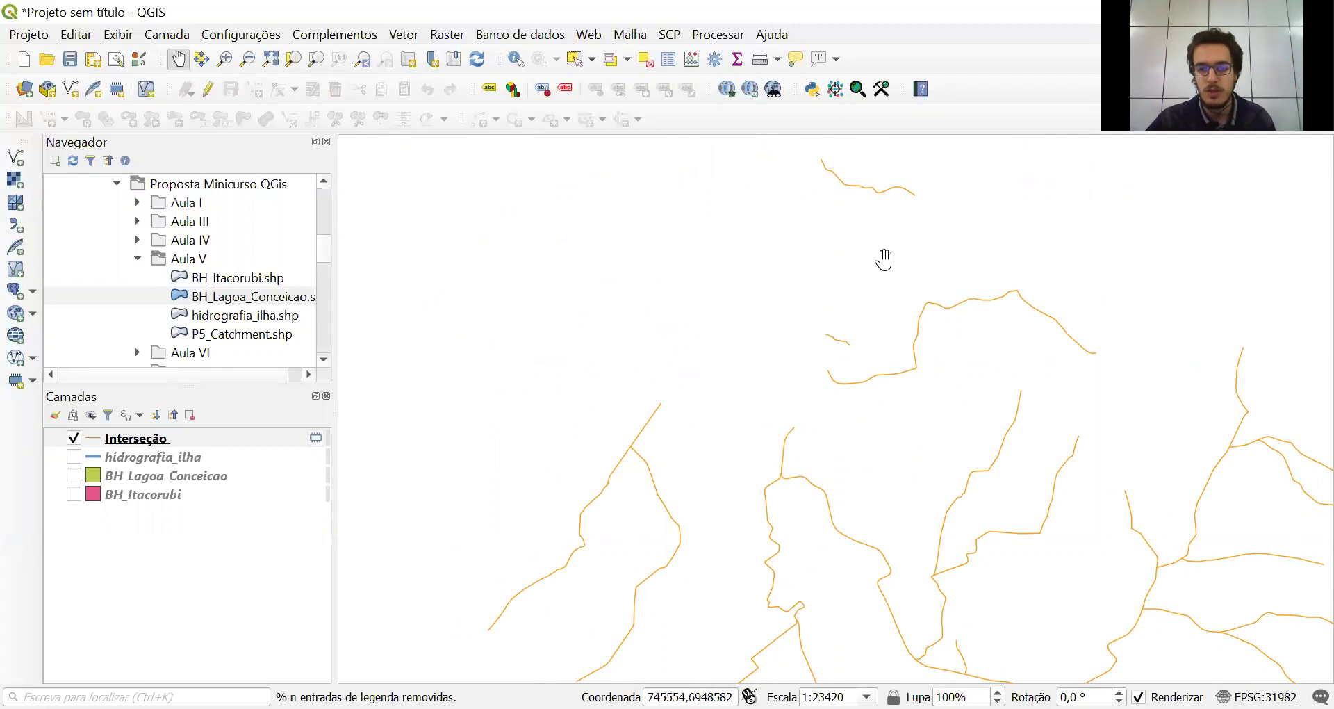
pyautogui.moveTo(739, 301); pyautogui.dragTo(739, 330)
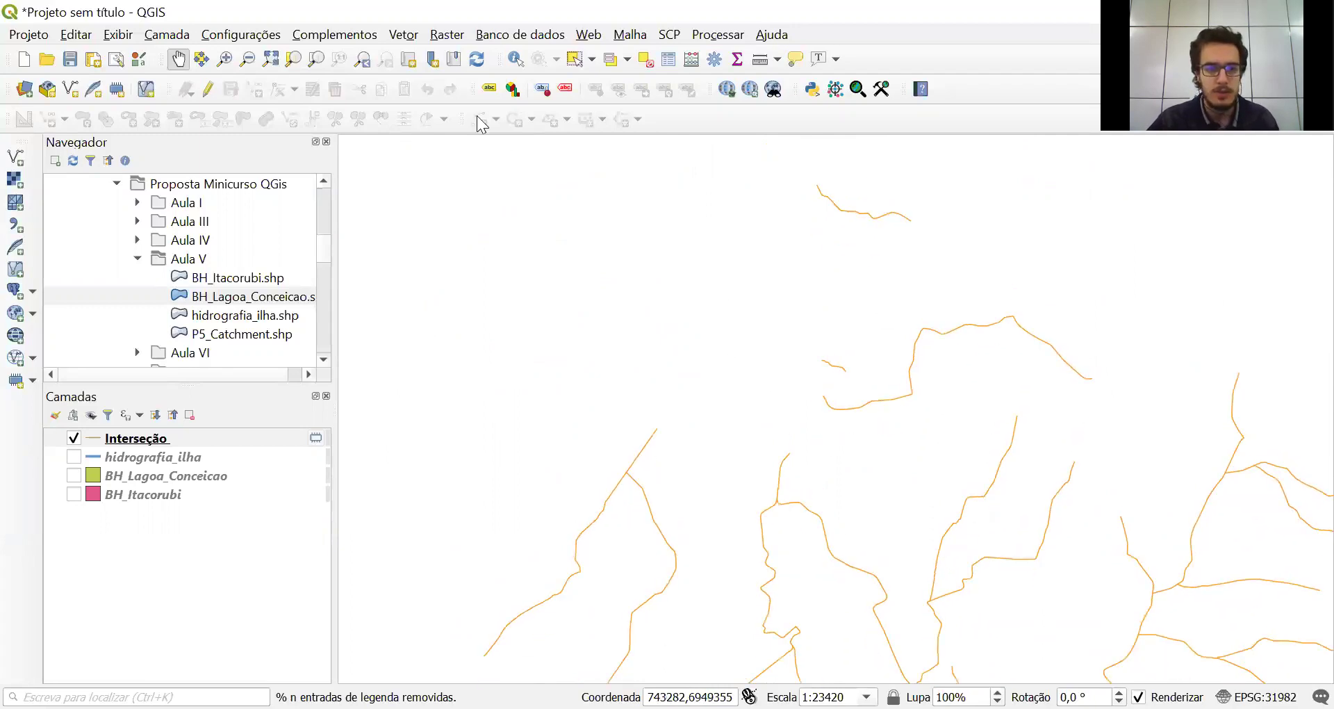
# Set up a Buffer on the Interseção layer with a distance of 30 metres
pyautogui.click(405, 35)
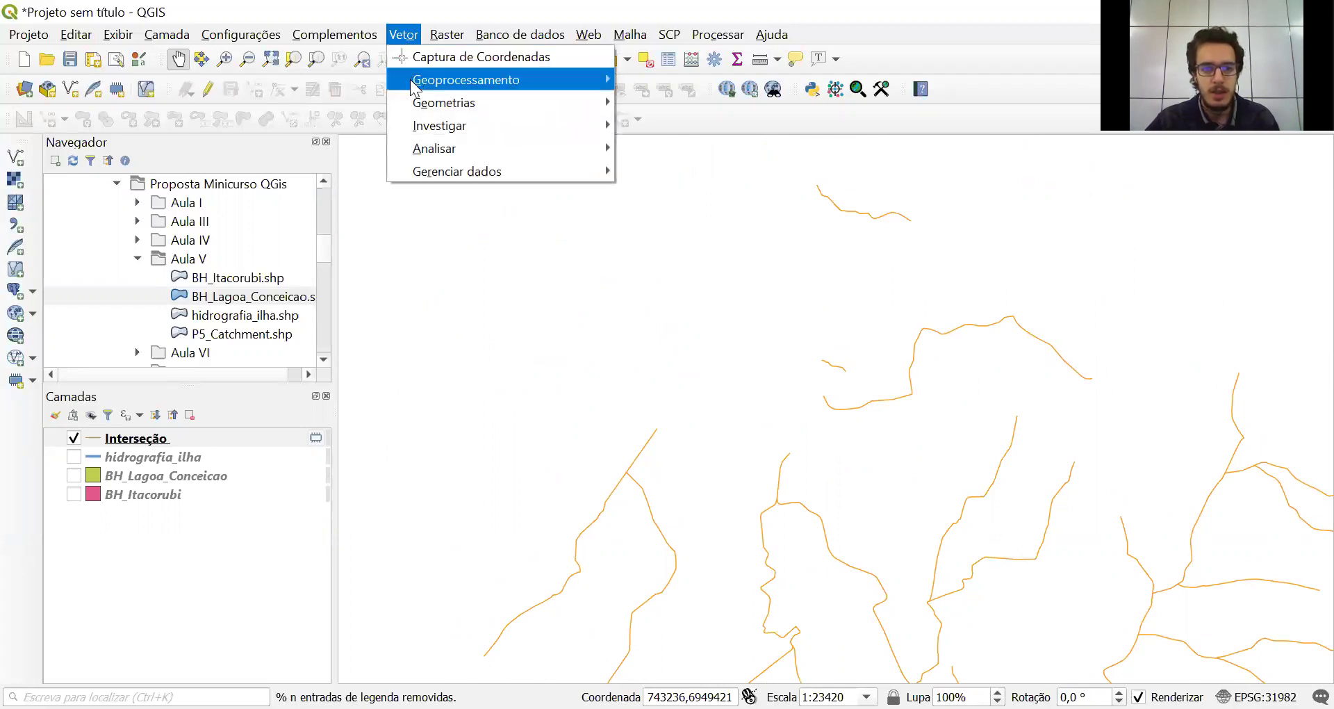
pyautogui.moveTo(419, 86)
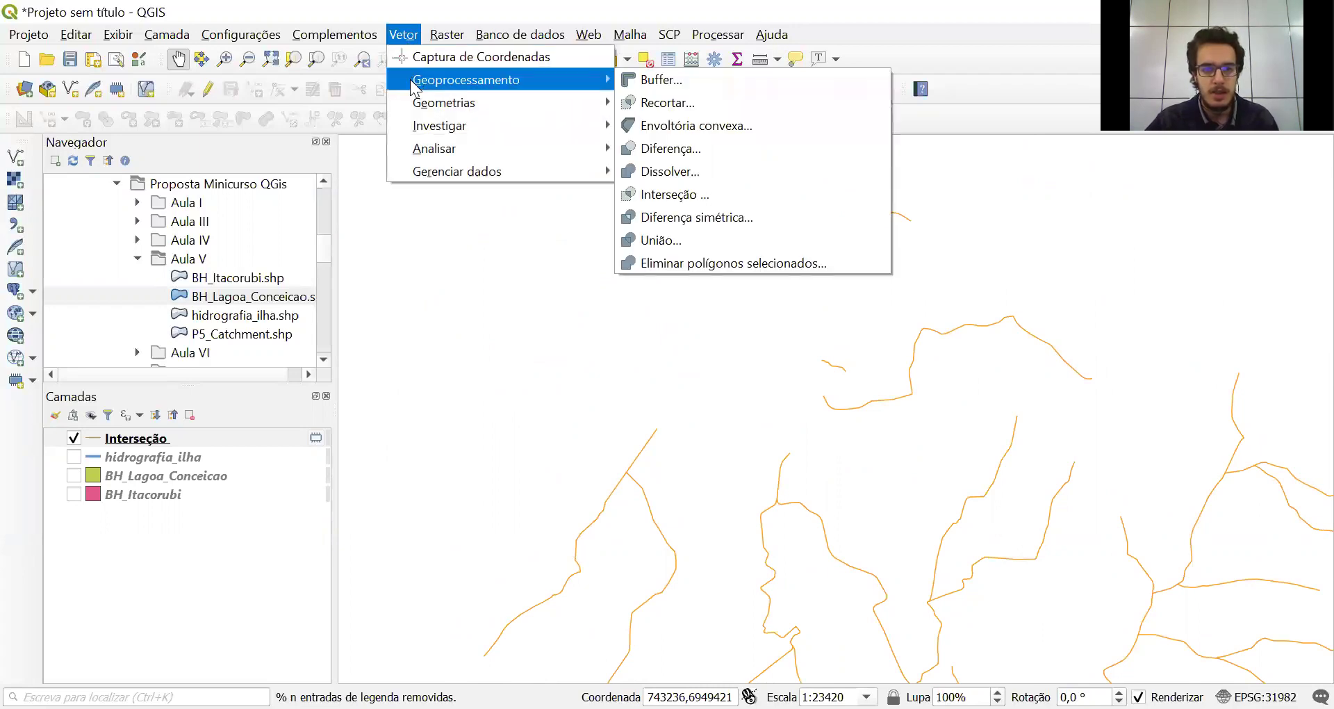
pyautogui.click(640, 80)
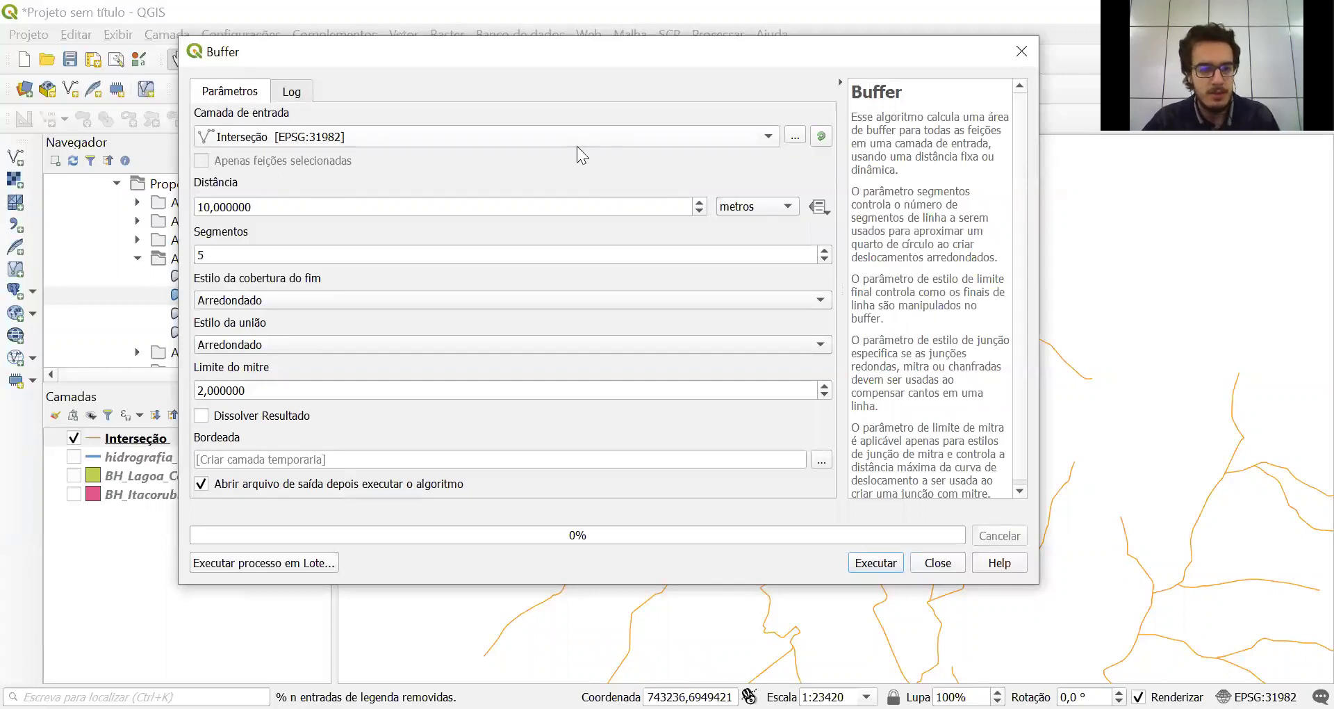
pyautogui.click(209, 205)
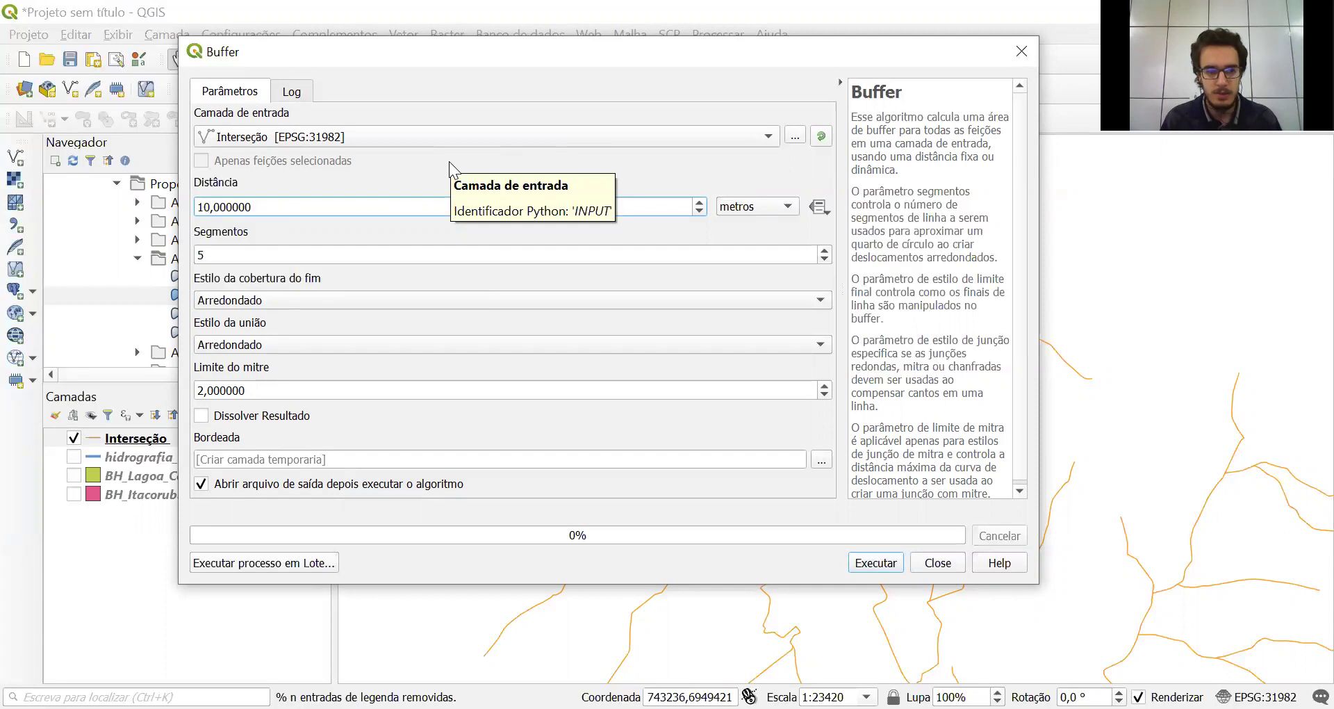
pyautogui.press('Delete')
pyautogui.press('Delete')
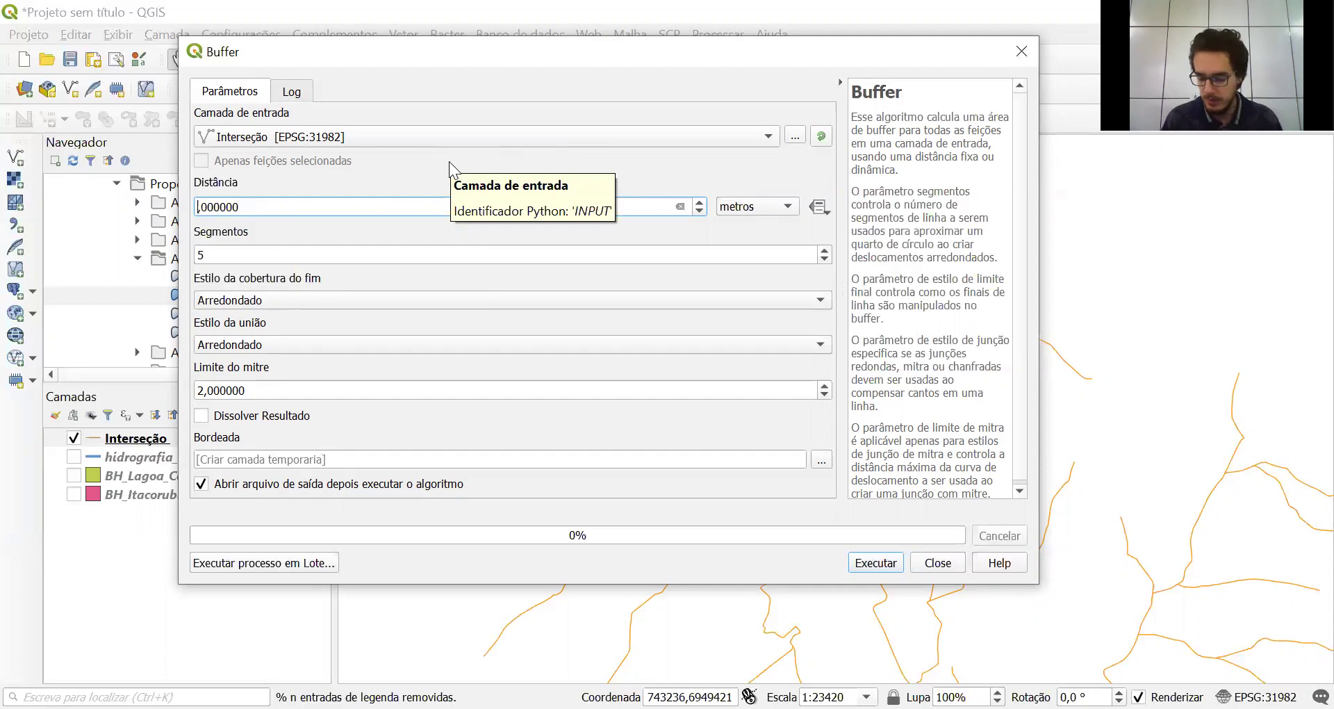
pyautogui.write('30')
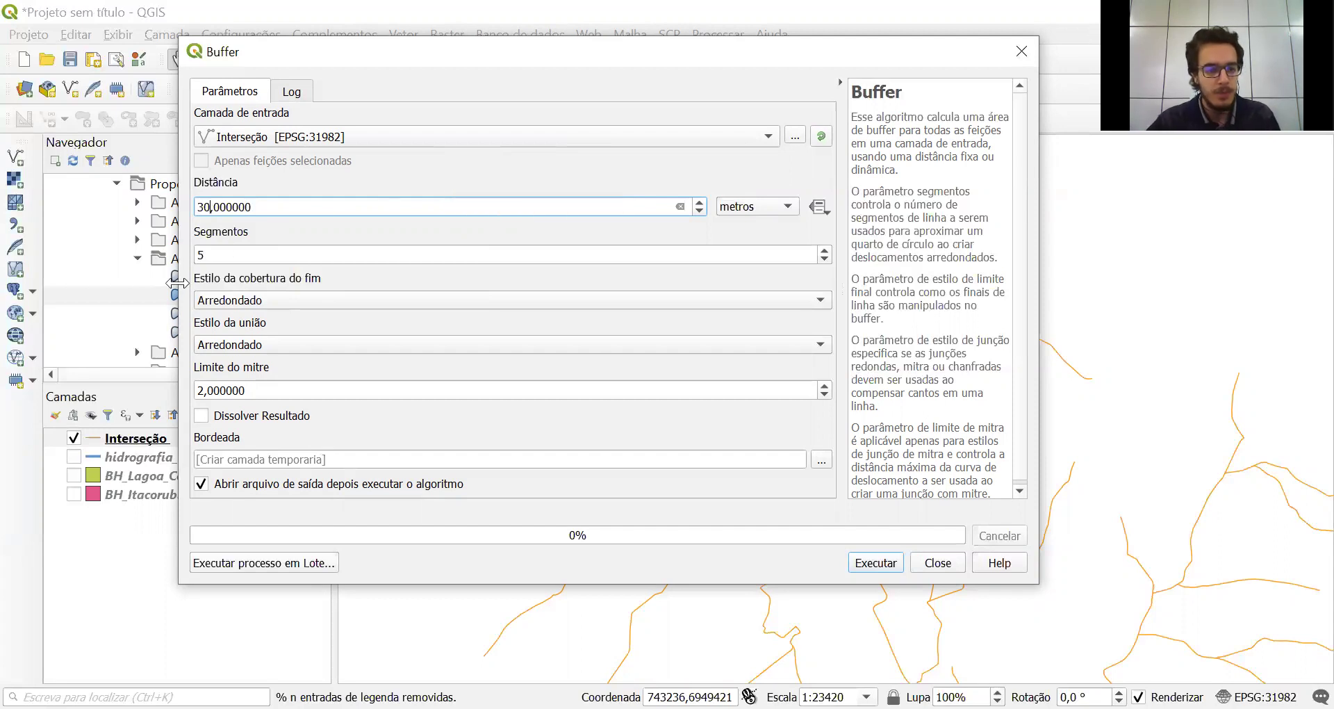
# Run the buffer with the rounded (Arredondado) end cap style, outputting to a temporary layer, and close the tool
pyautogui.click(206, 307)
pyautogui.click(207, 306)
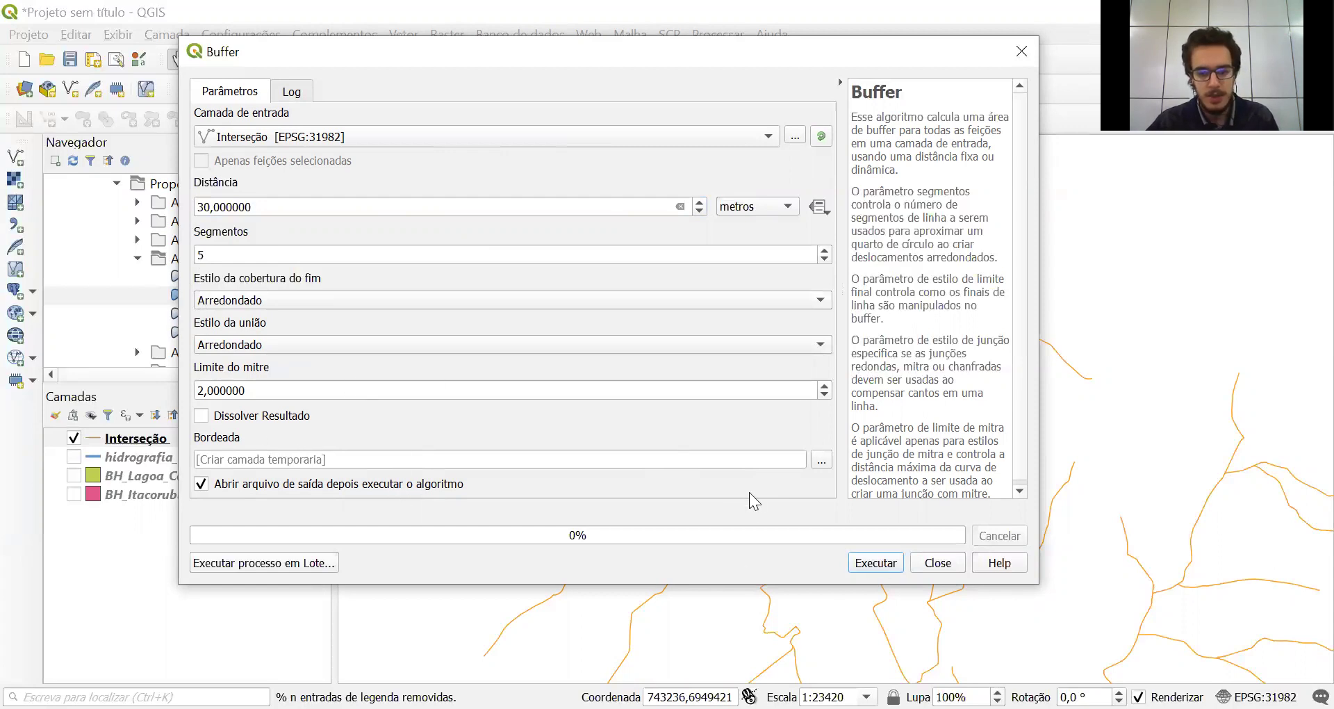
pyautogui.click(821, 460)
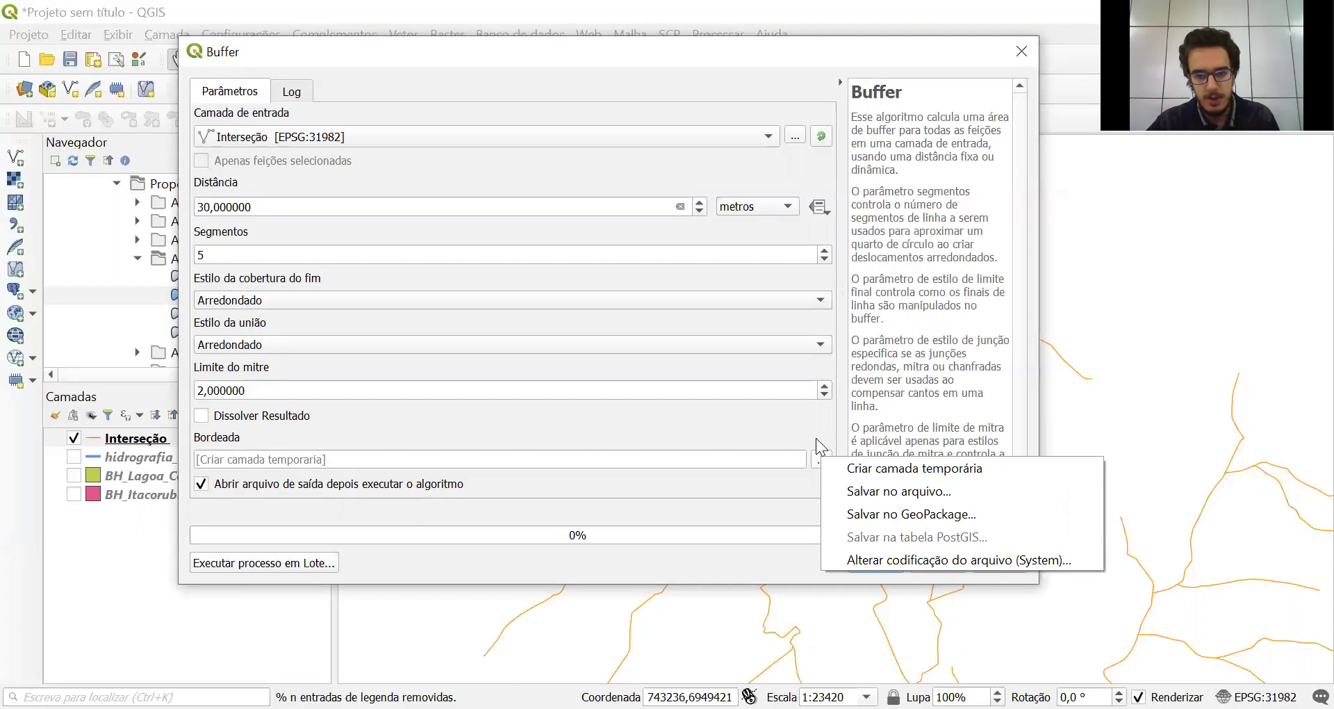
pyautogui.click(820, 452)
pyautogui.click(880, 563)
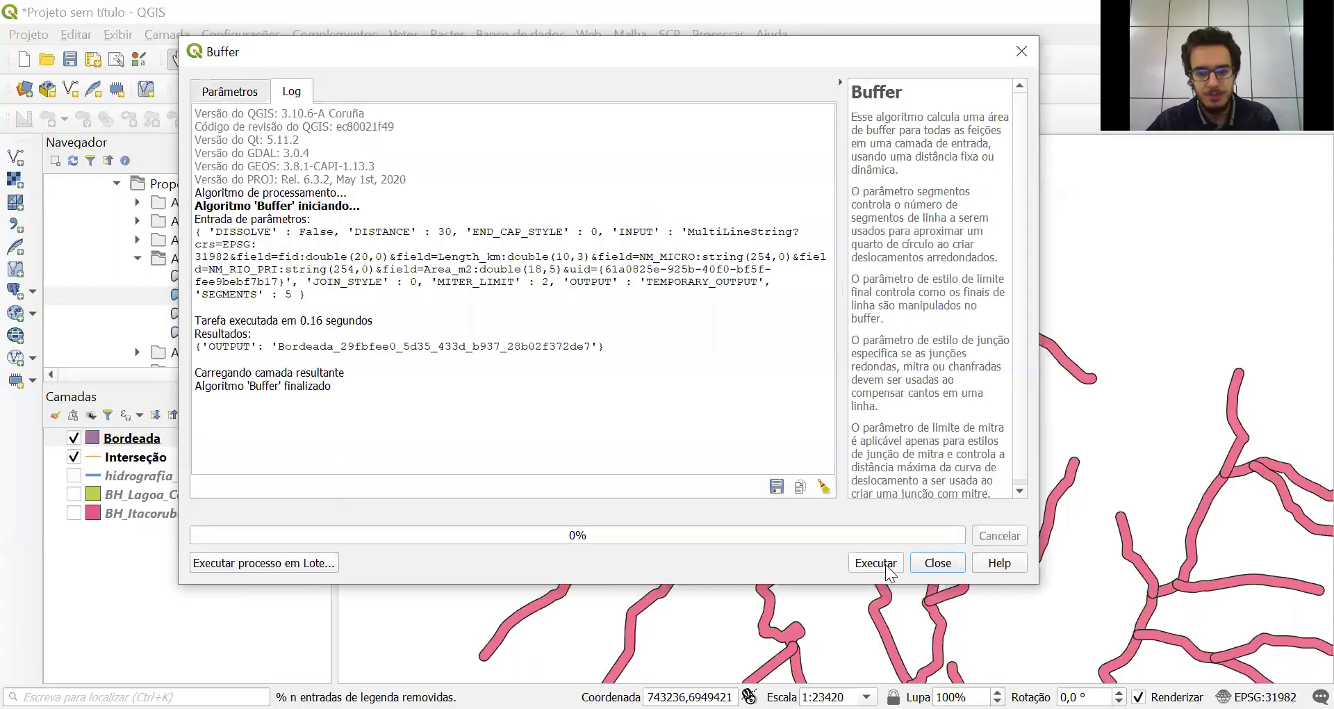
pyautogui.click(938, 563)
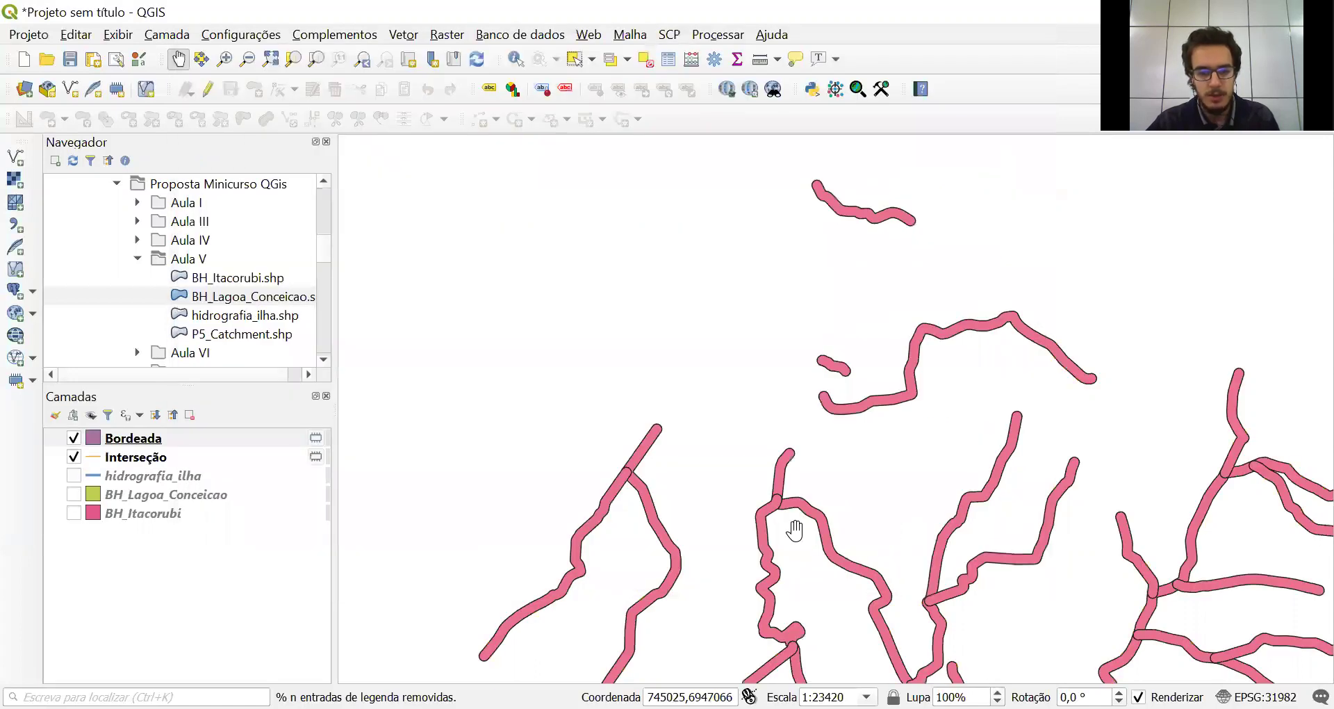
# Place the Interseção layer above the Bordeada layer in the drawing order so the streams show over their buffer
pyautogui.moveTo(794, 530); pyautogui.dragTo(834, 431)
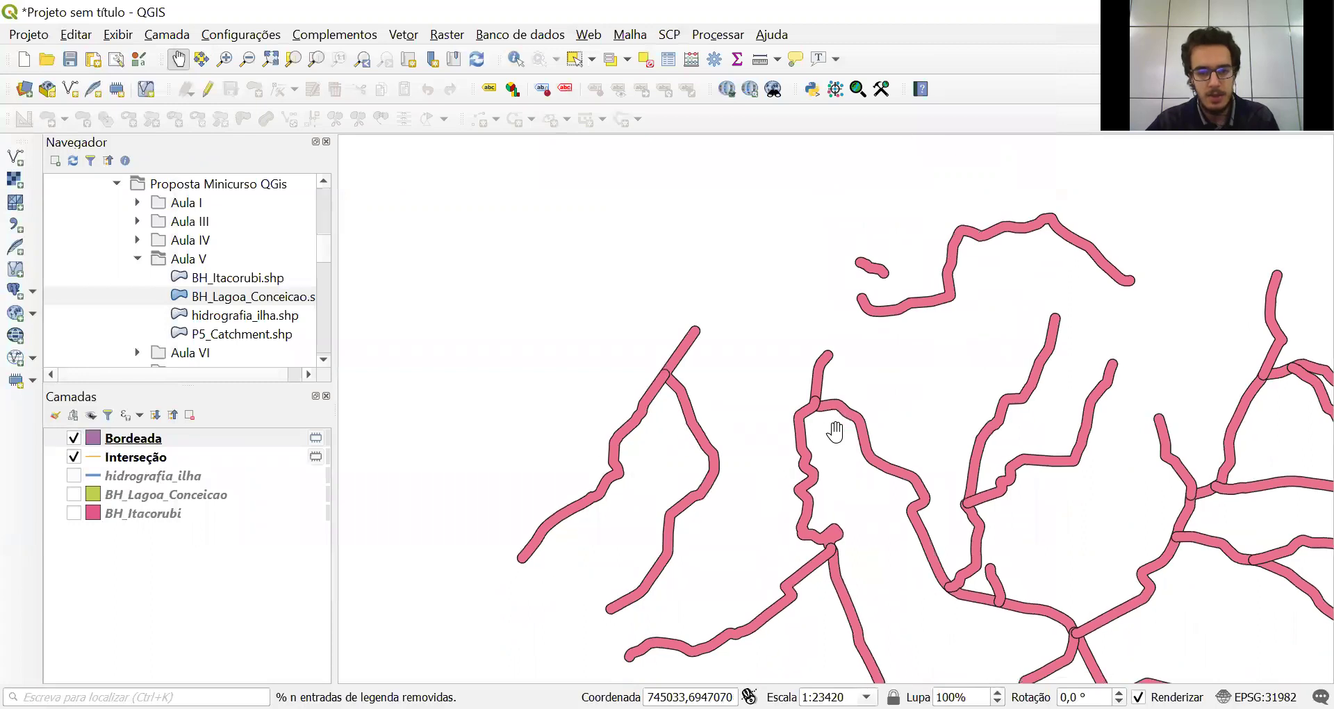
pyautogui.scroll(-1, 834, 431)
pyautogui.scroll(1, 864, 396)
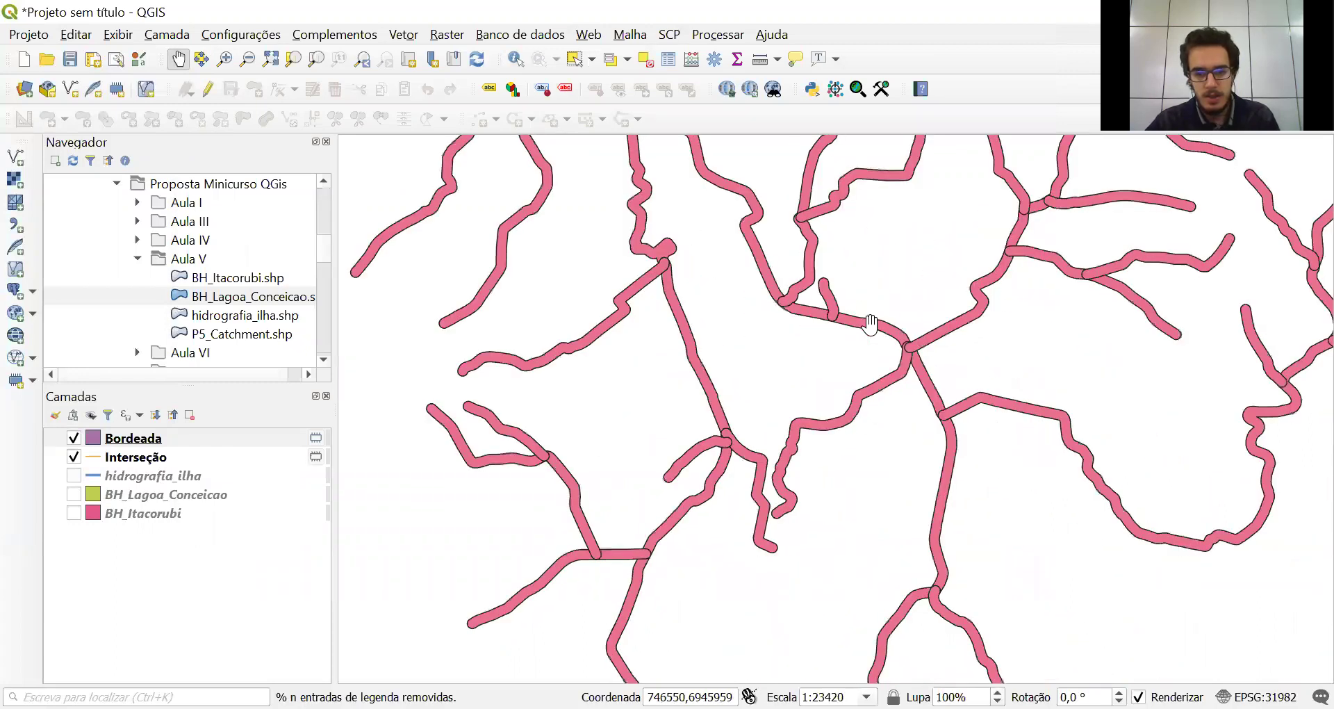
pyautogui.scroll(1, 806, 341)
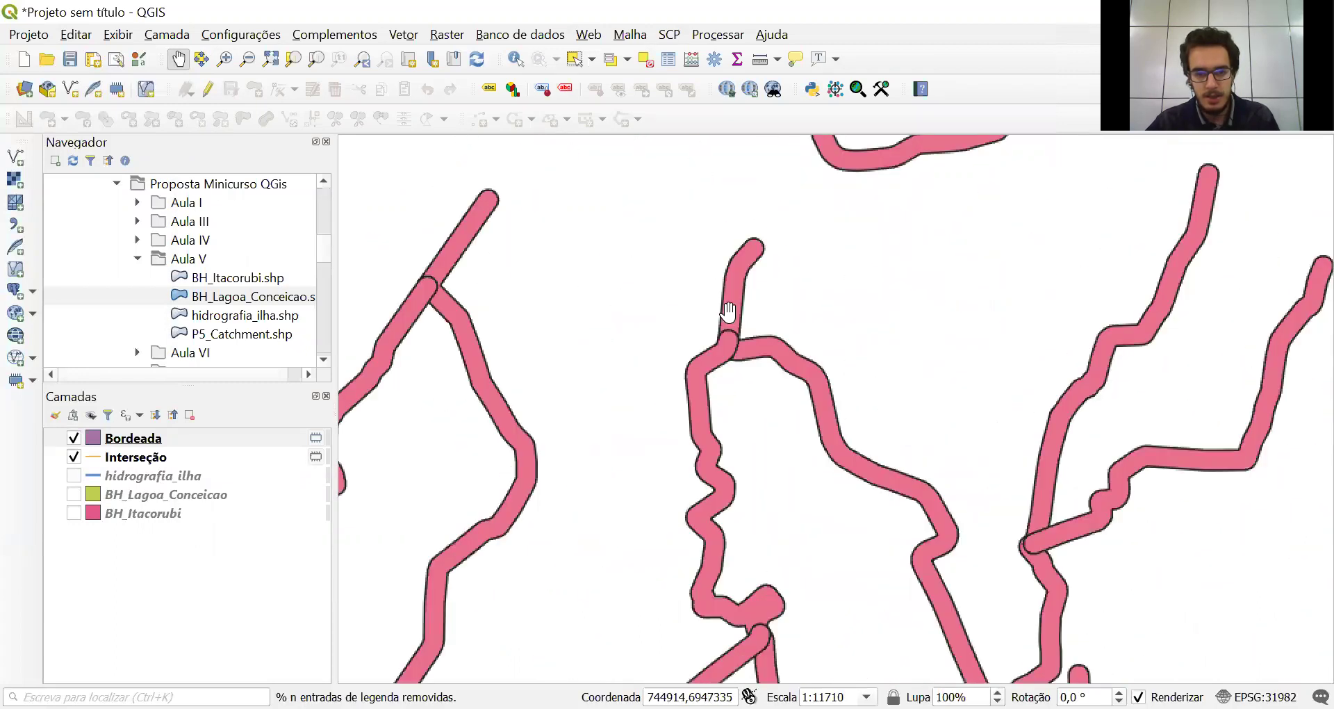
pyautogui.moveTo(144, 467); pyautogui.dragTo(157, 435)
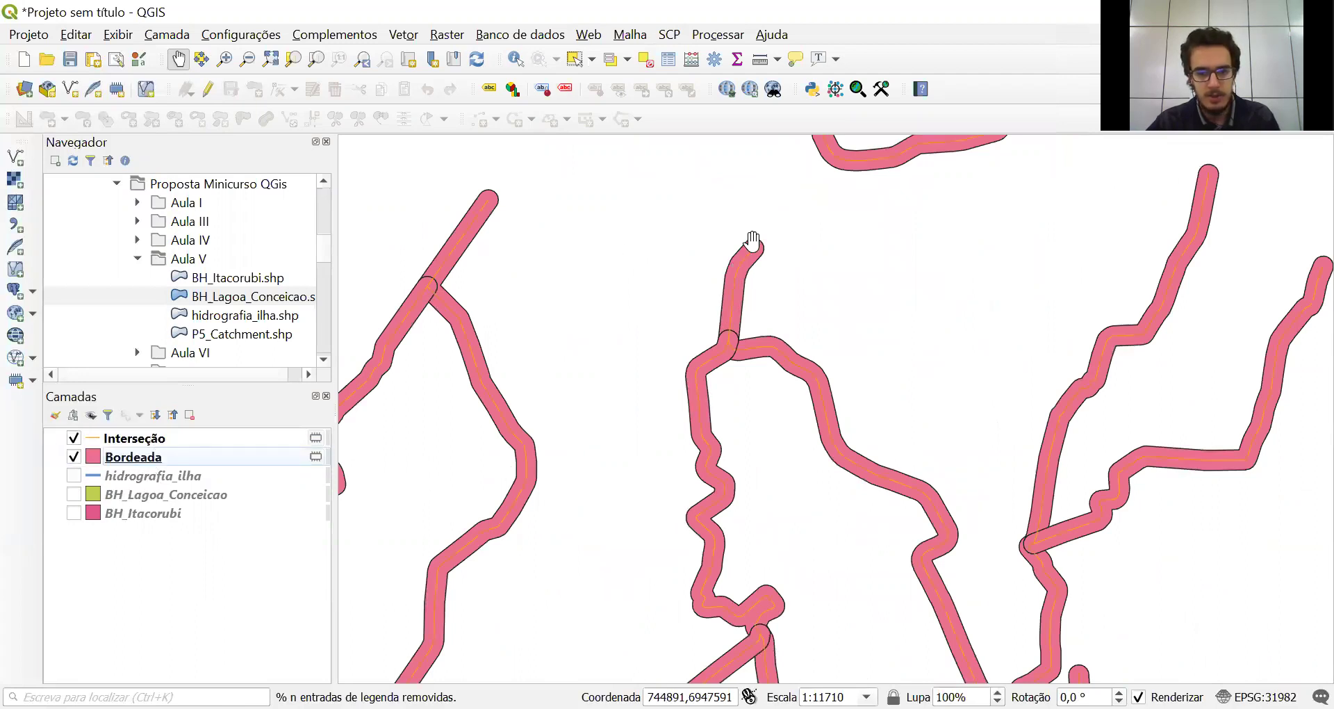
# Measure from the stream line towards the edge of its buffer, and leave the measuring tool
pyautogui.scroll(4, 753, 241)
pyautogui.moveTo(738, 358); pyautogui.dragTo(778, 426)
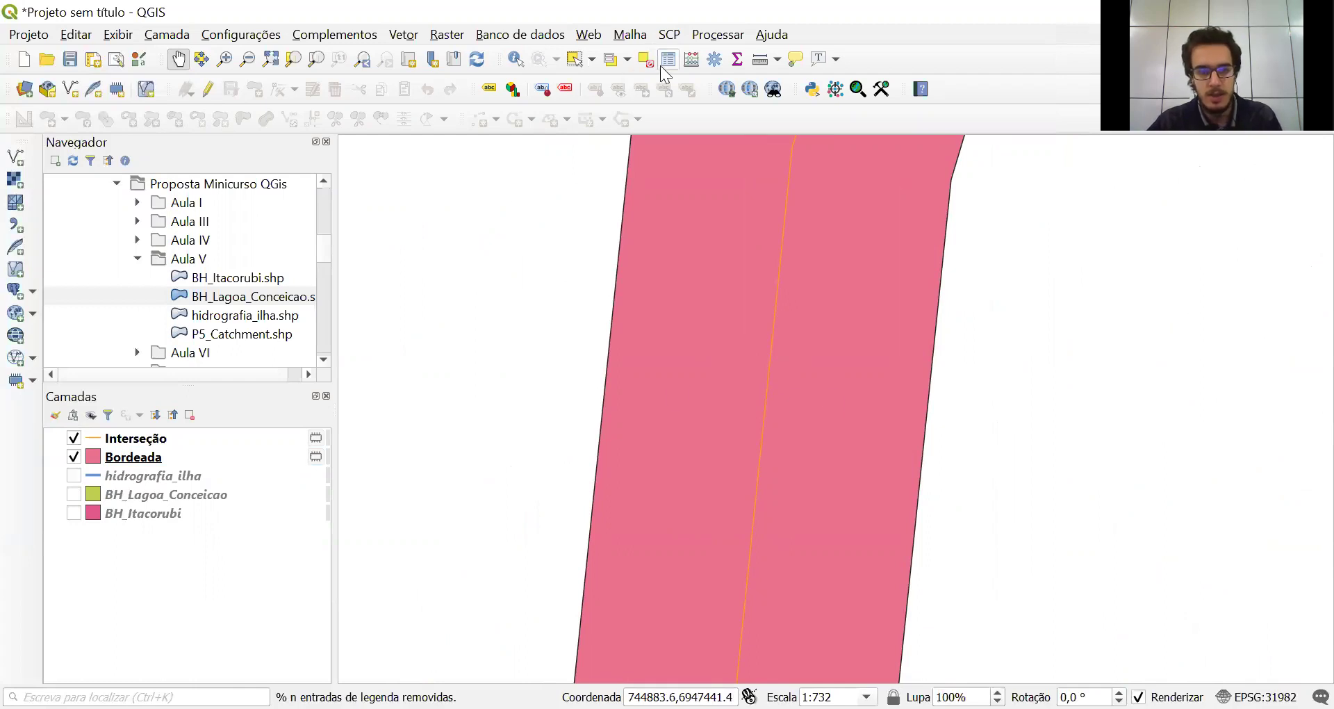
pyautogui.click(760, 60)
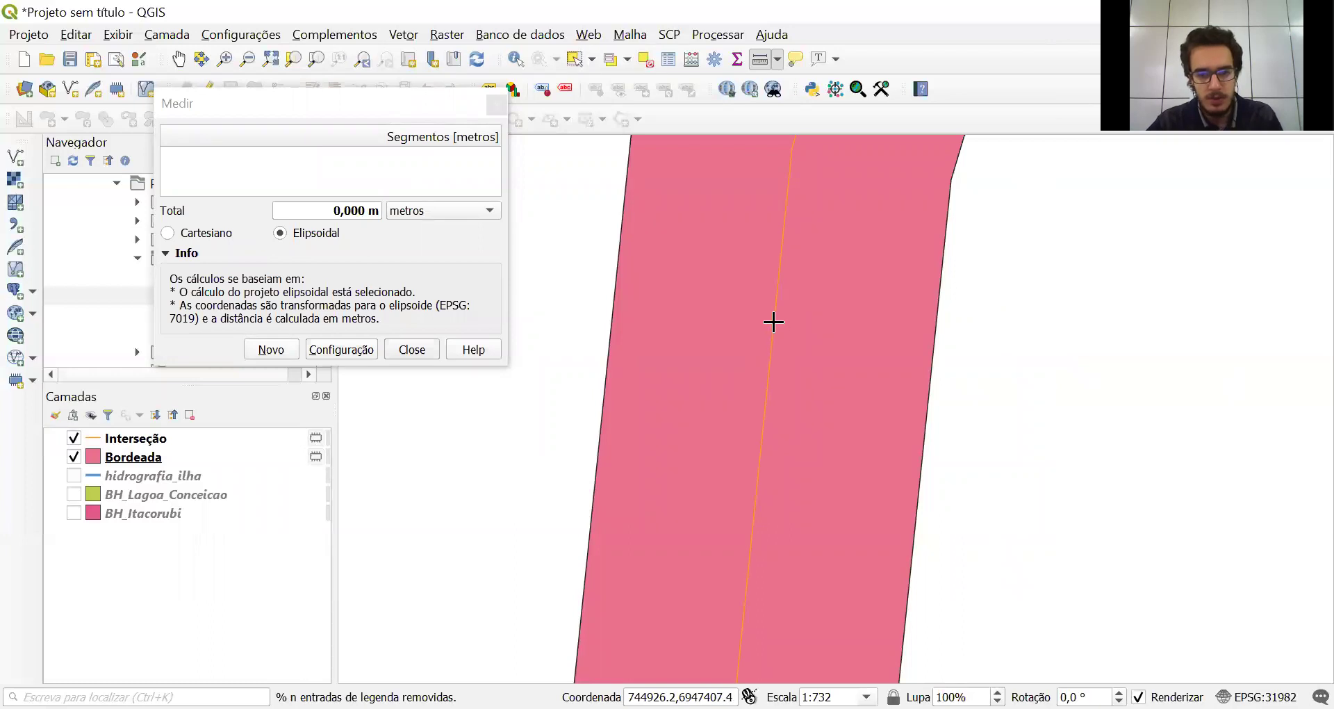
pyautogui.click(774, 318)
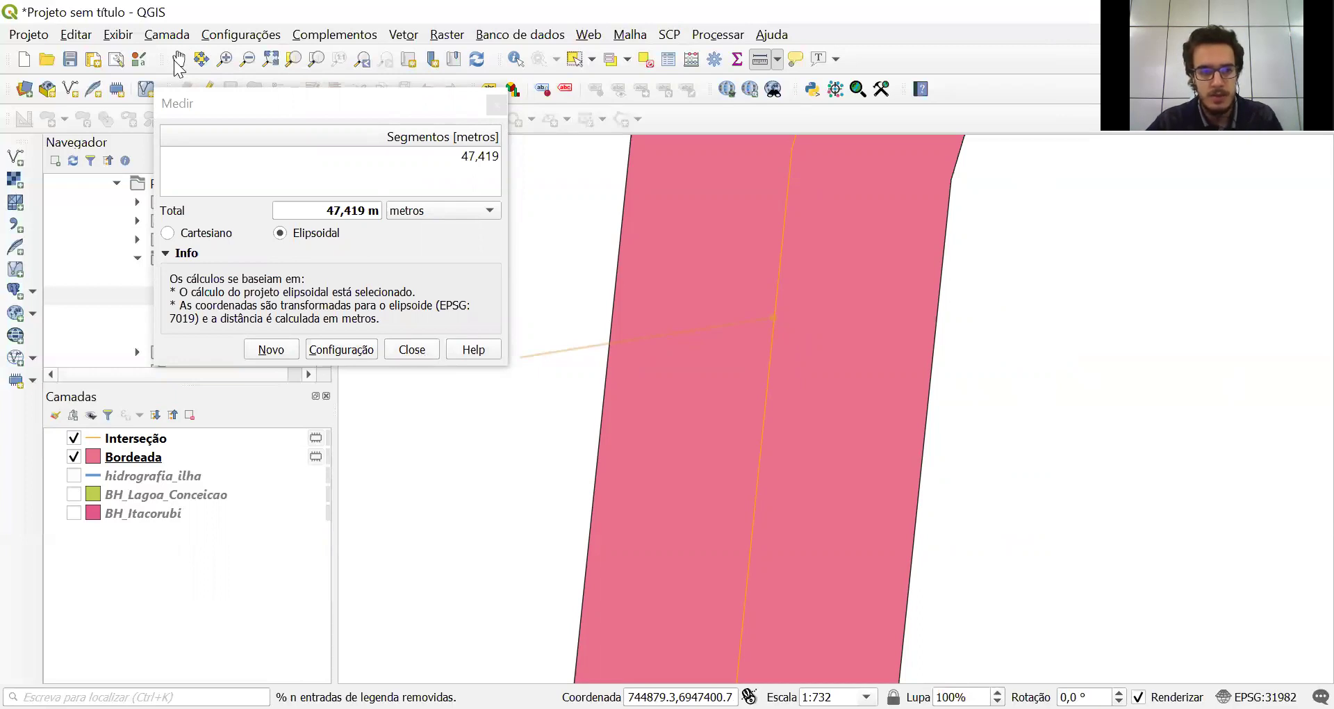
pyautogui.click(178, 59)
# Remove the Interseção and Bordeada layers from the project
pyautogui.scroll(-2, 845, 410)
pyautogui.scroll(-1, 844, 410)
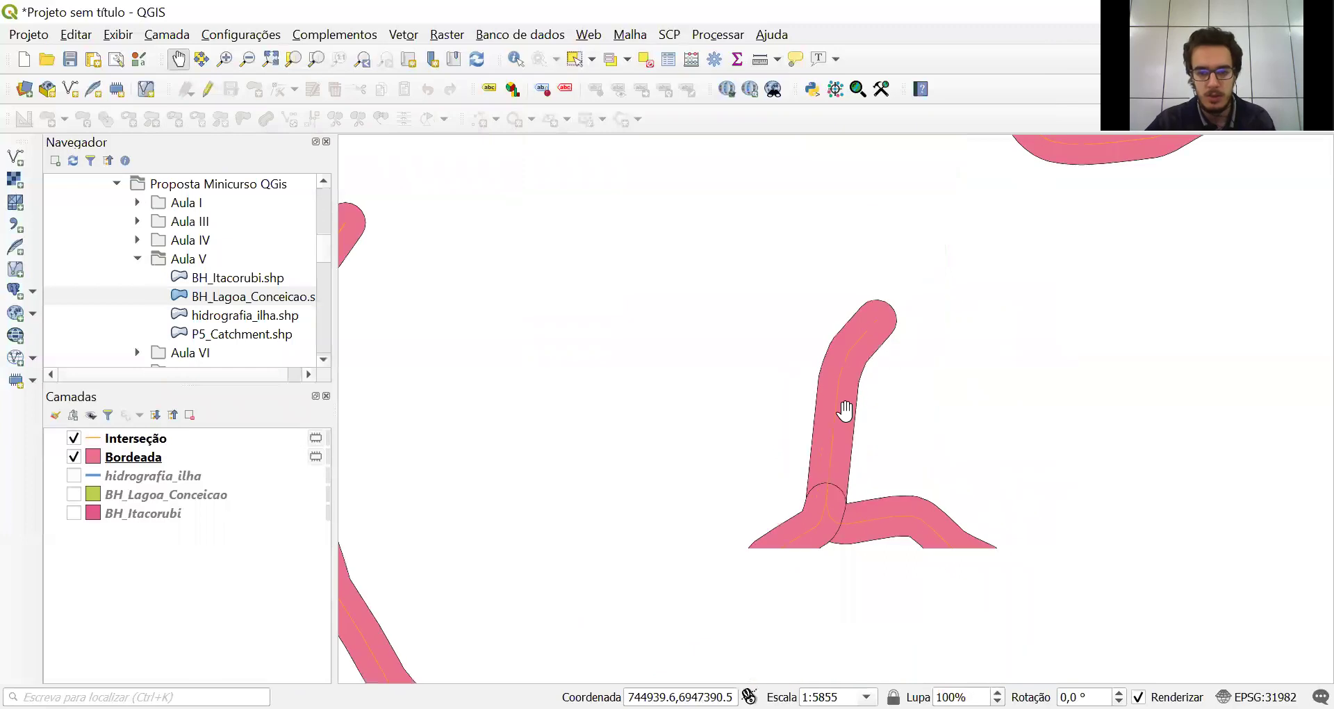
pyautogui.scroll(-1, 837, 414)
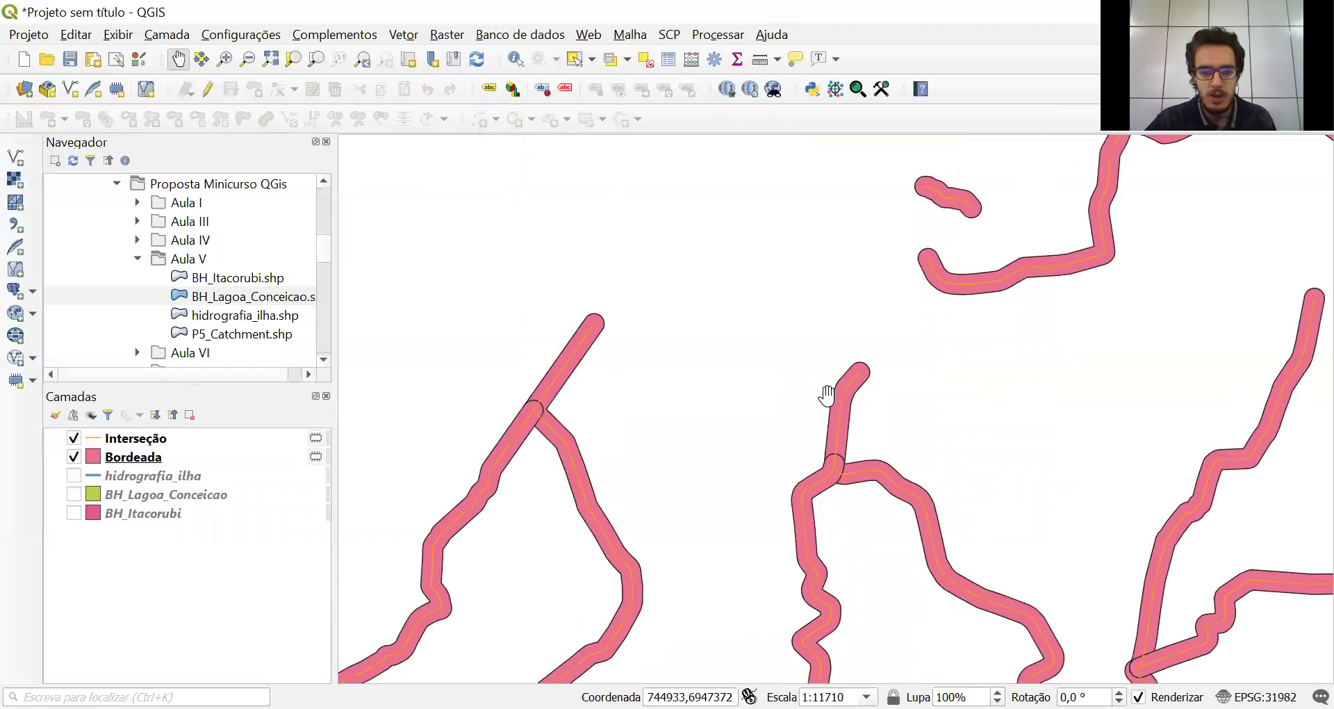
pyautogui.scroll(-1, 785, 327)
pyautogui.moveTo(785, 327); pyautogui.dragTo(712, 452)
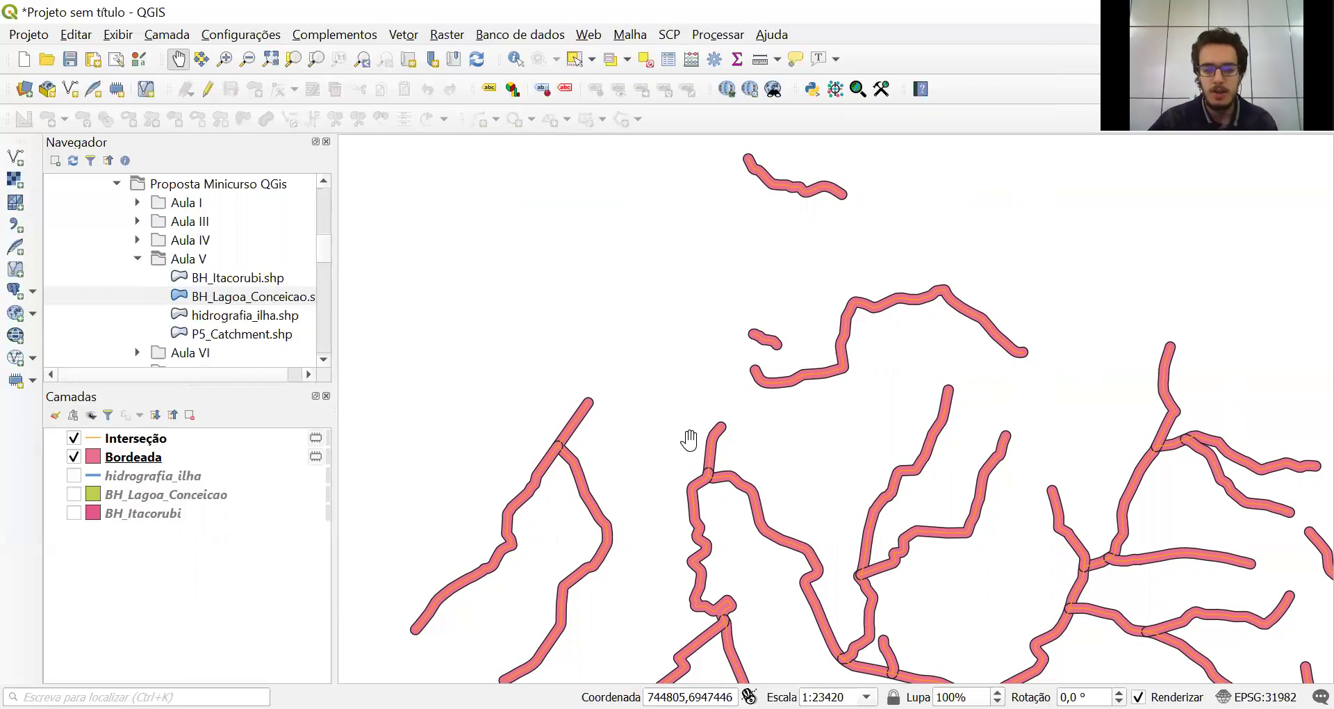
pyautogui.scroll(-1, 689, 440)
pyautogui.moveTo(691, 441); pyautogui.dragTo(718, 357)
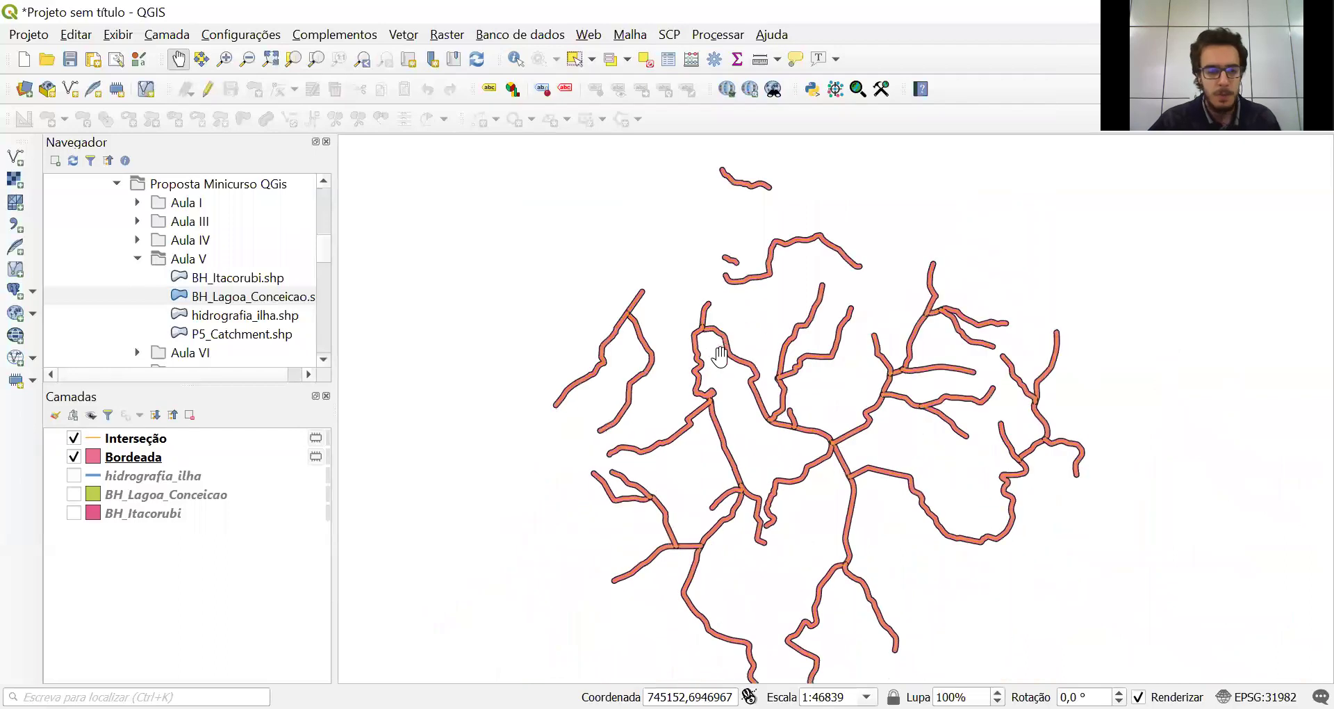
pyautogui.click(193, 460)
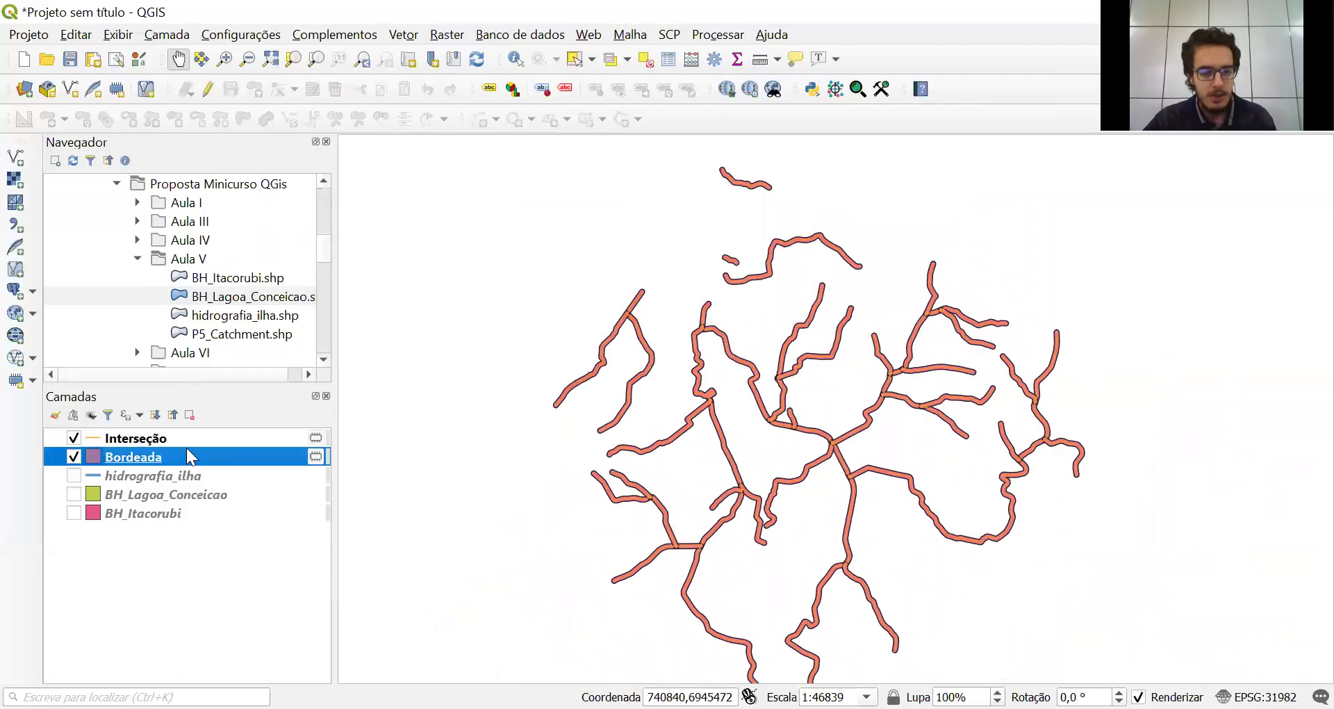
pyautogui.keyDown('ctrl'); pyautogui.click(183, 437); pyautogui.keyUp('ctrl')
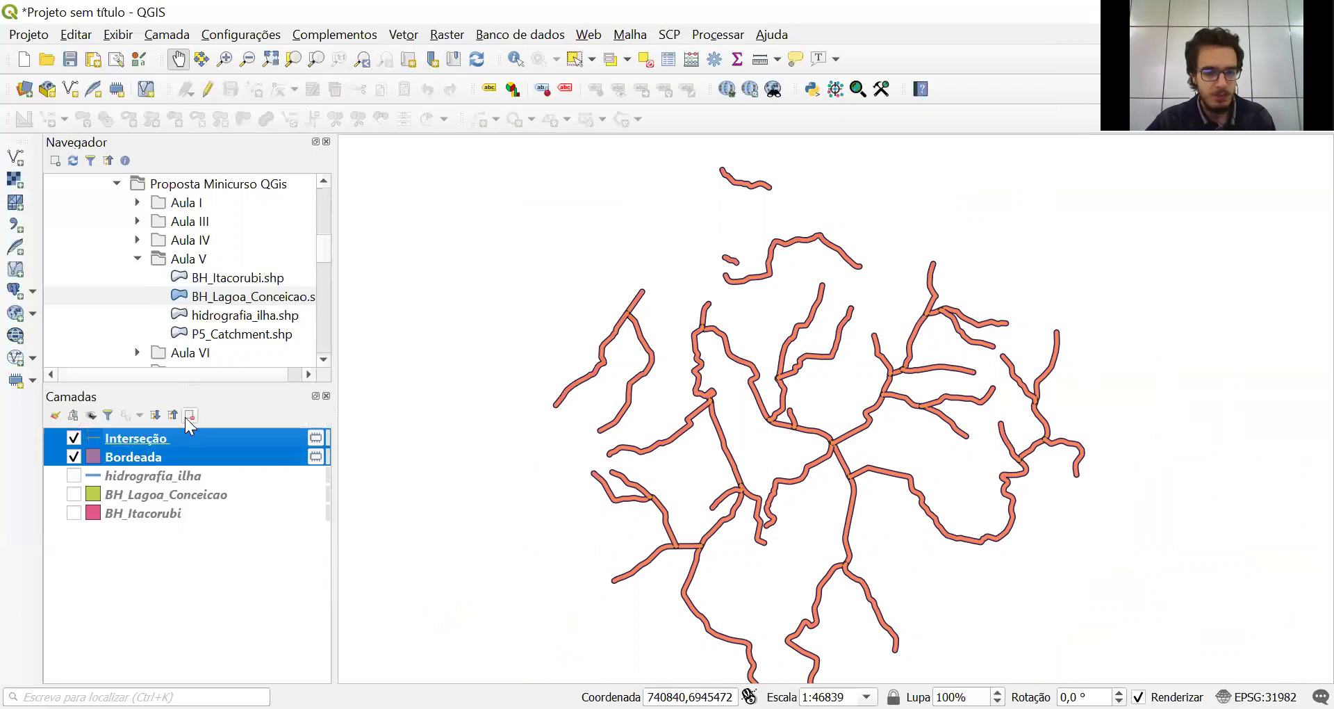
pyautogui.click(188, 416)
pyautogui.click(708, 393)
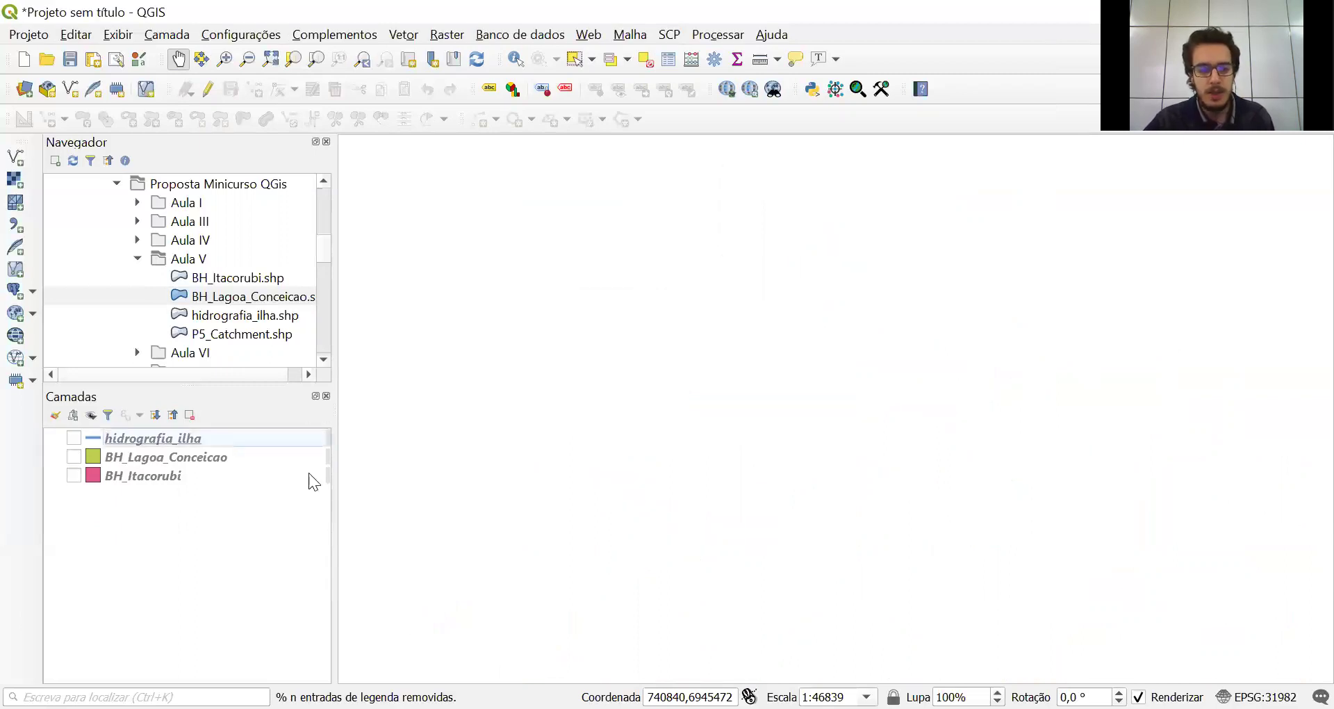
# Make the BH_Lagoa_Conceicao and BH_Itacorubi layers visible and frame both basins in the map
pyautogui.click(74, 458)
pyautogui.click(74, 476)
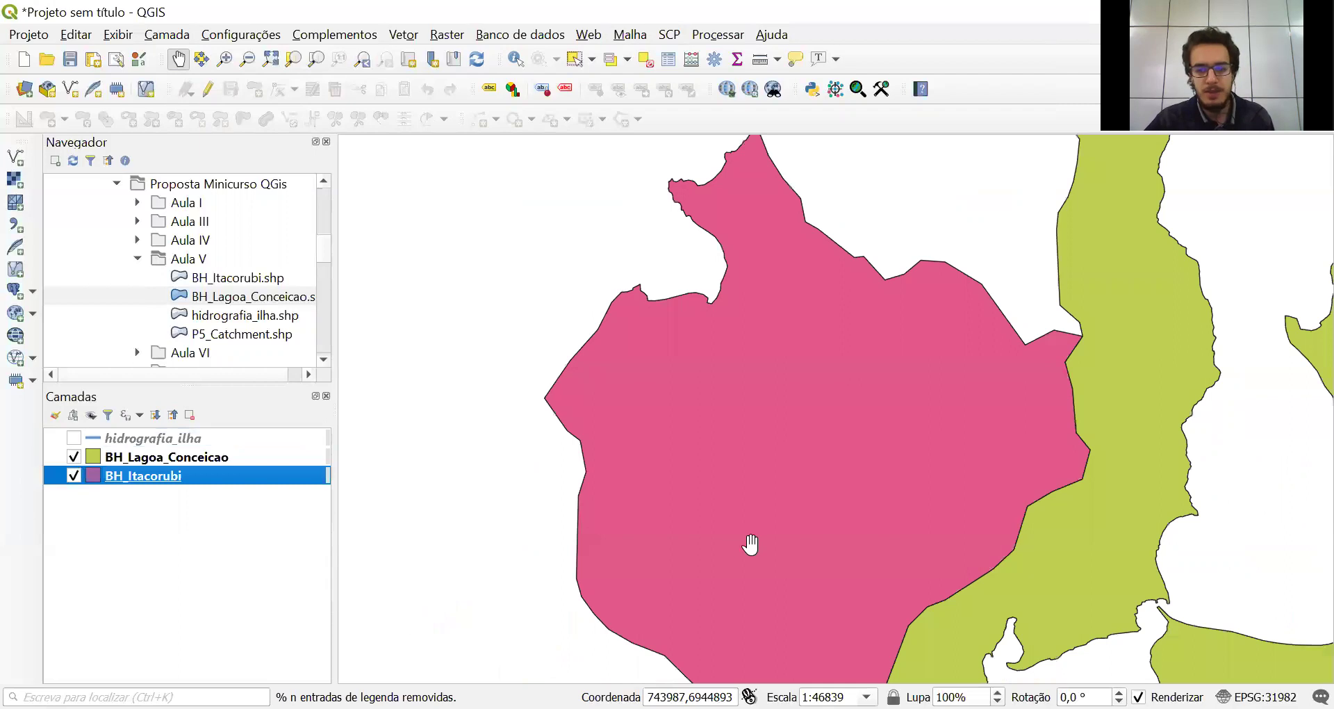
pyautogui.scroll(-1, 681, 452)
pyautogui.scroll(-1, 681, 453)
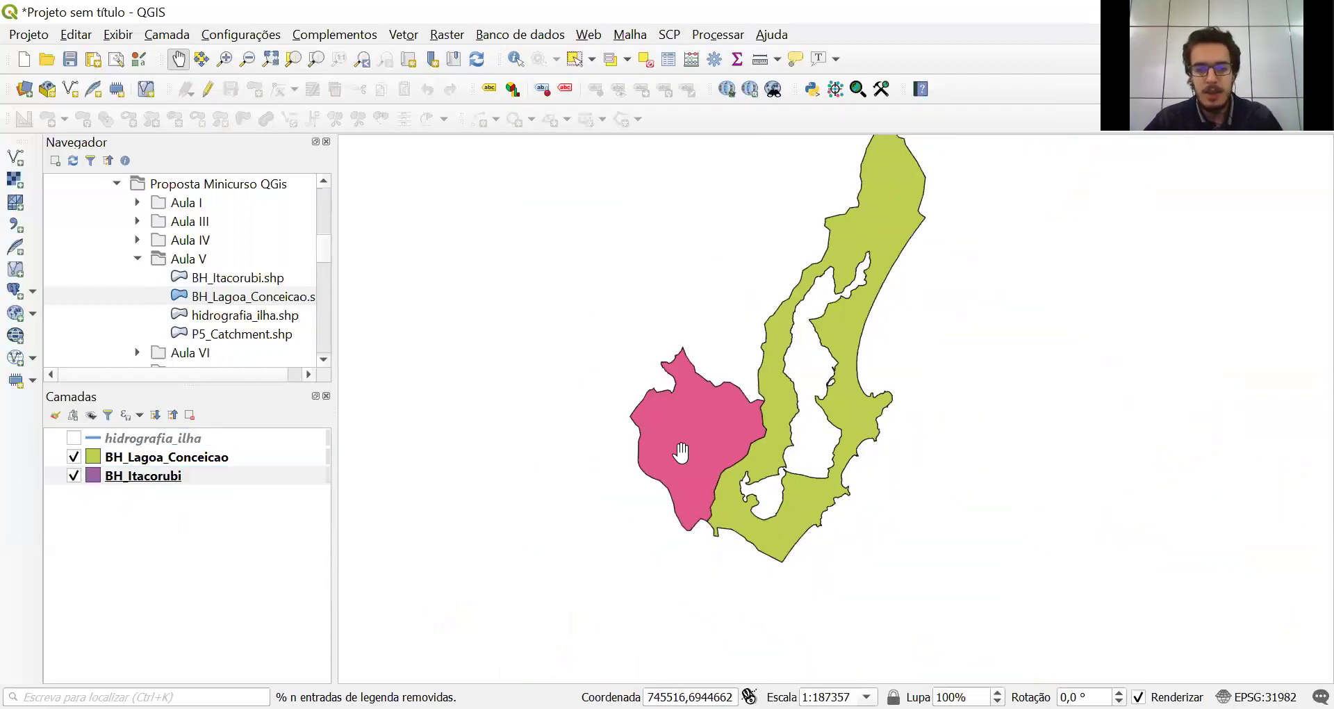
pyautogui.moveTo(695, 411); pyautogui.dragTo(636, 468)
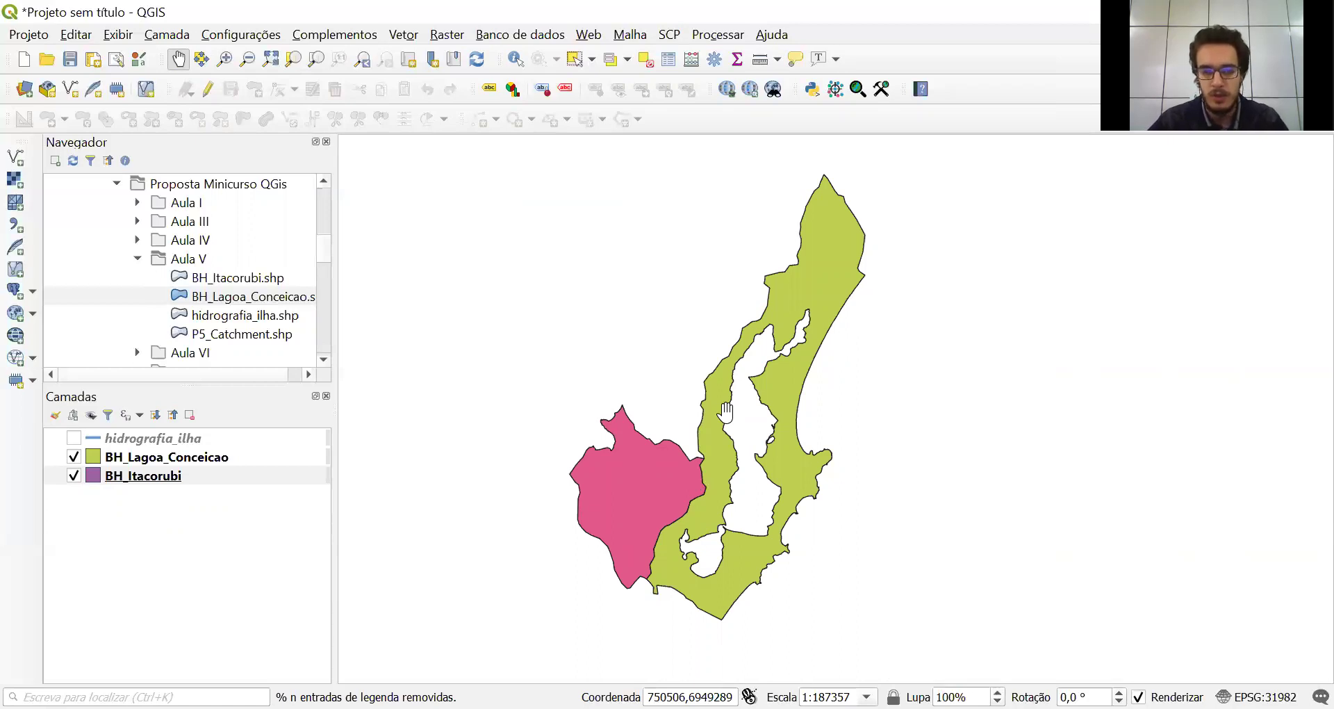
pyautogui.moveTo(727, 410); pyautogui.dragTo(772, 401)
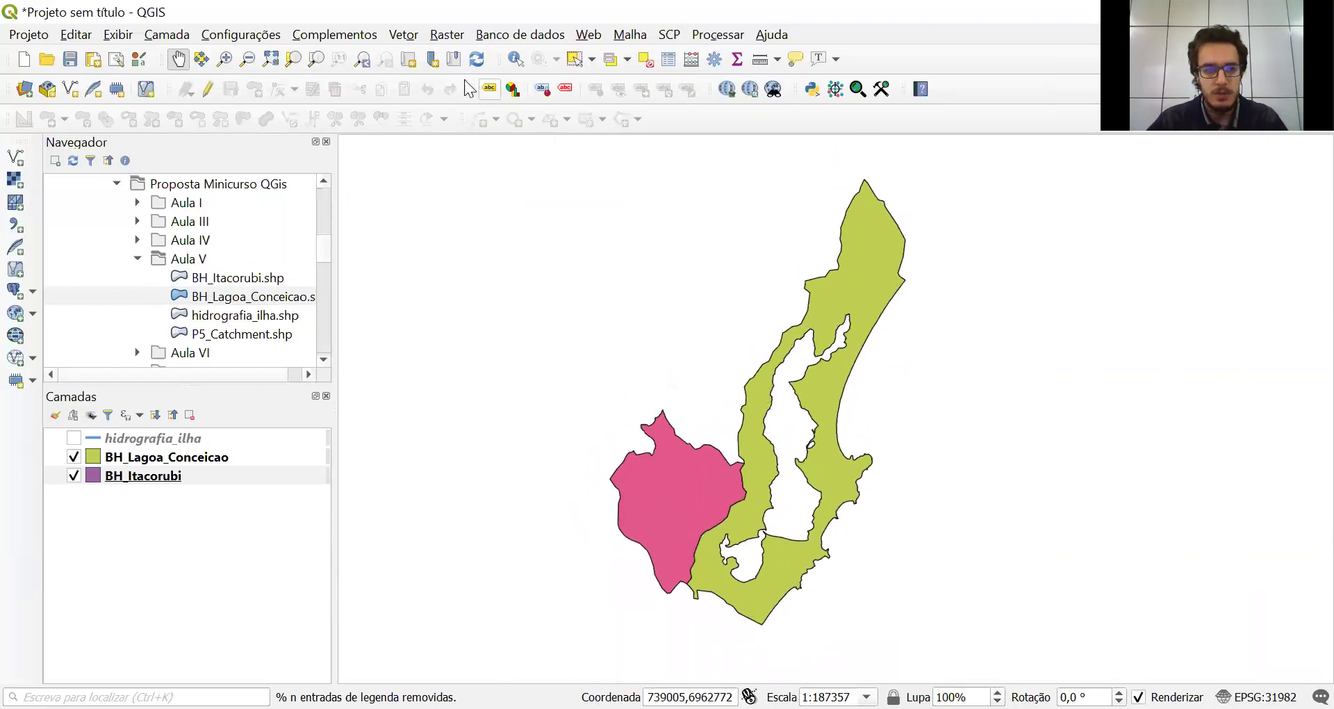
# Open the Merge Vector Layers tool and choose BH_Itacorubi and BH_Lagoa_Conceicao as its input layers
pyautogui.click(405, 36)
pyautogui.moveTo(404, 78)
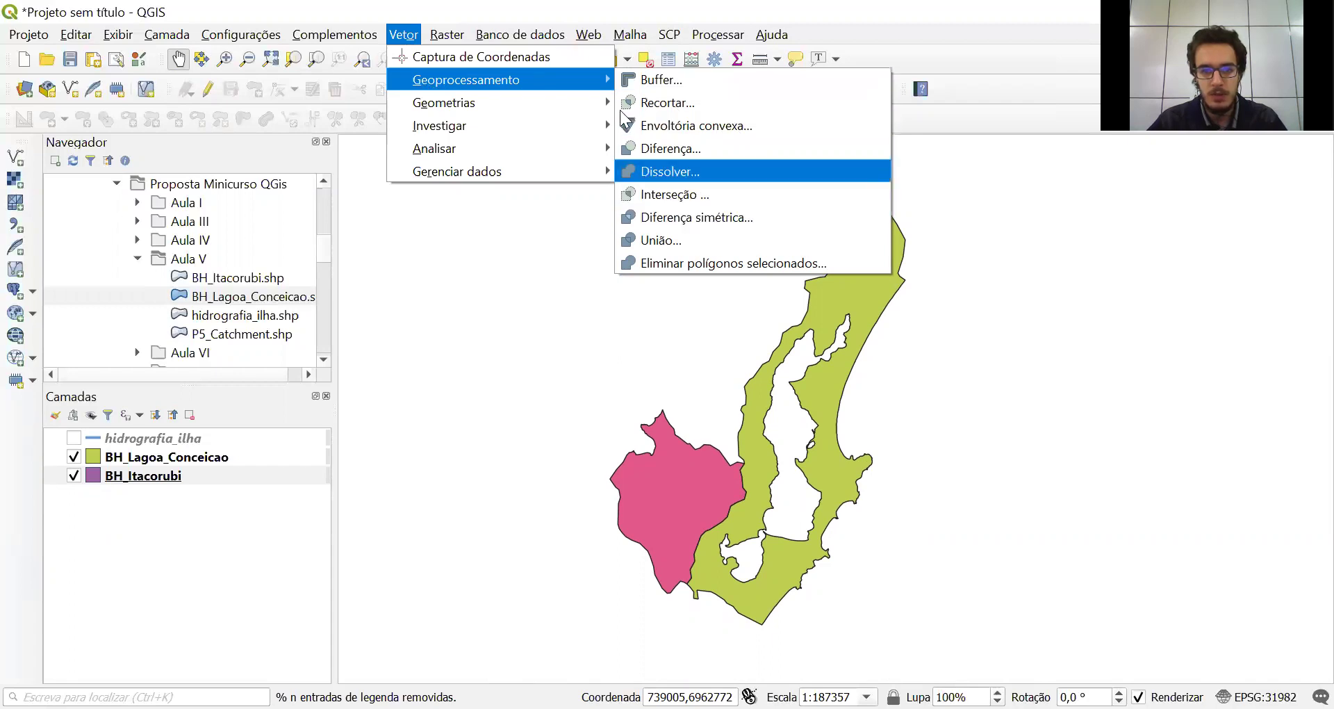
pyautogui.moveTo(475, 124)
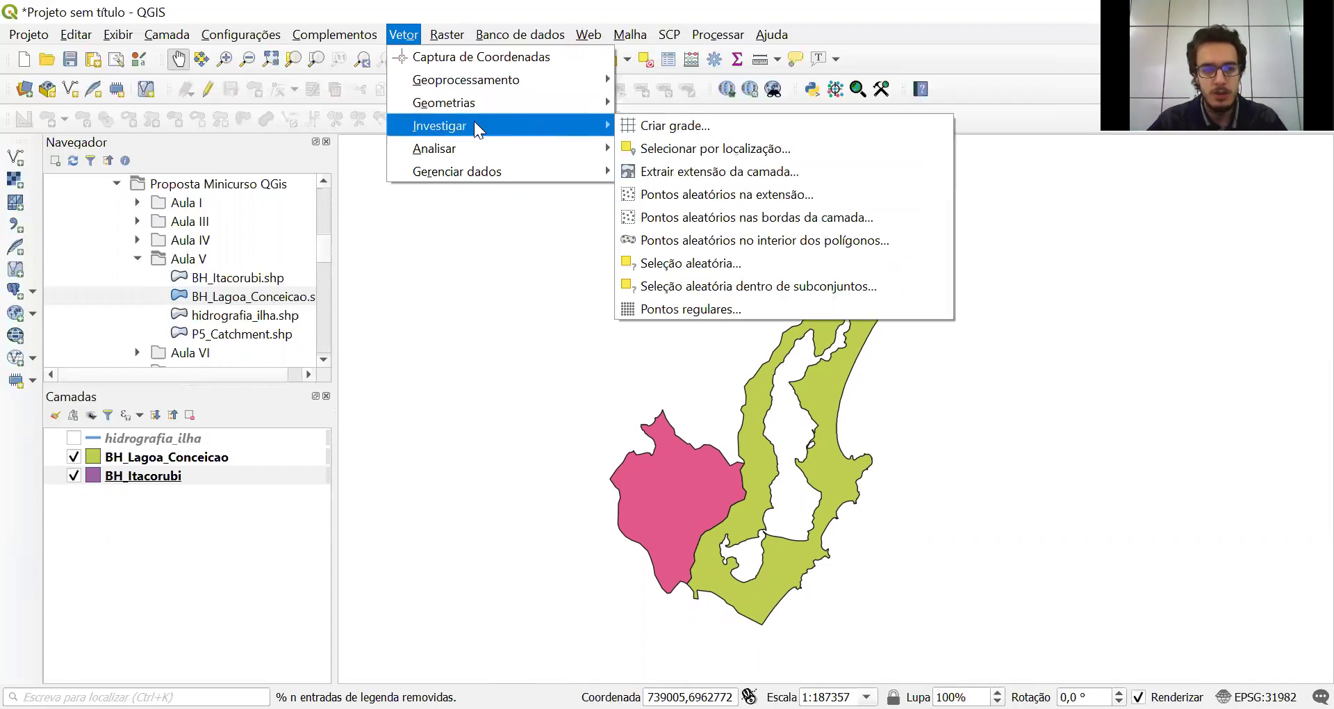
pyautogui.moveTo(458, 145)
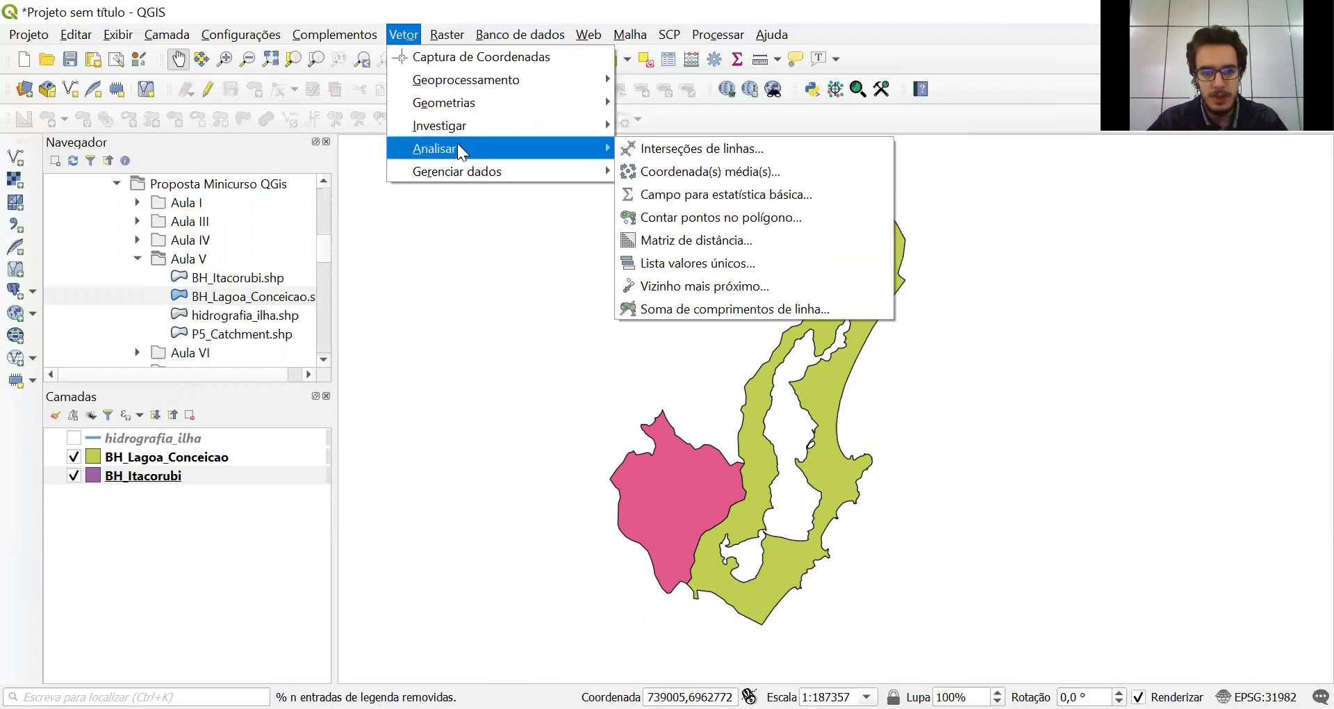
pyautogui.moveTo(449, 104)
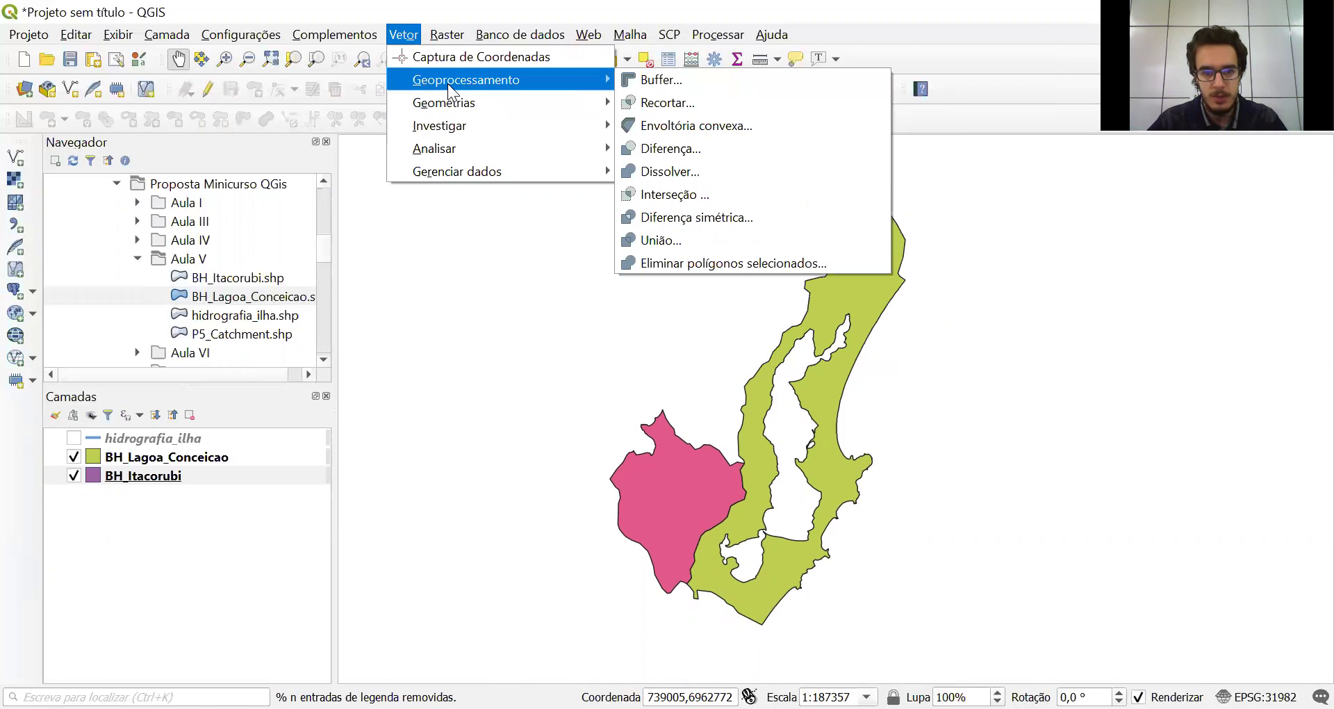
pyautogui.moveTo(440, 169)
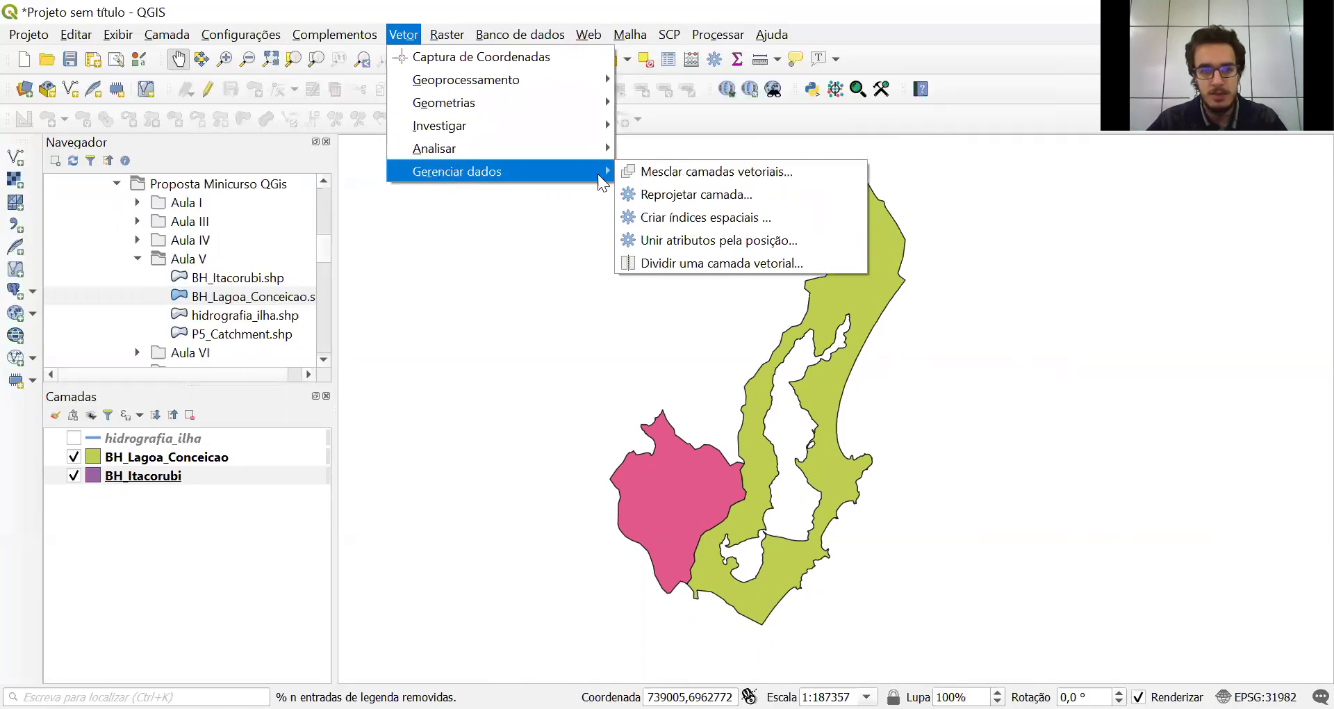
pyautogui.click(666, 169)
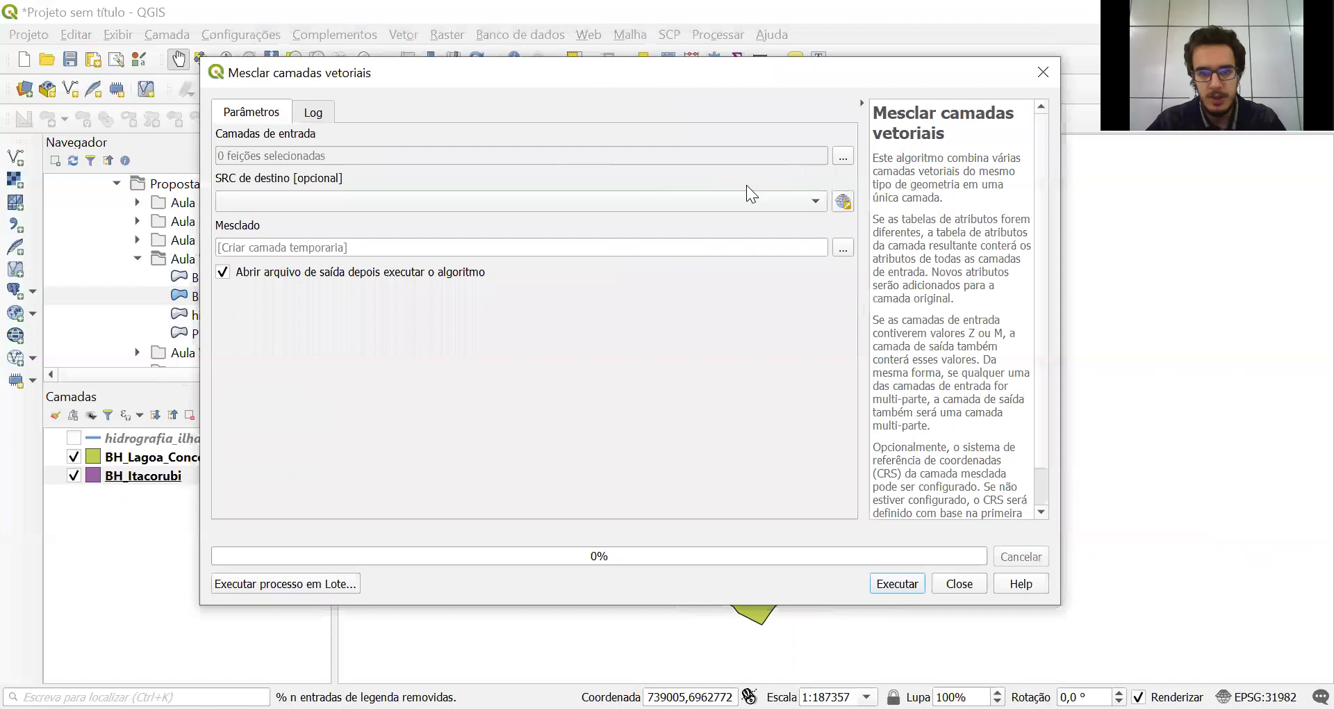
pyautogui.click(842, 156)
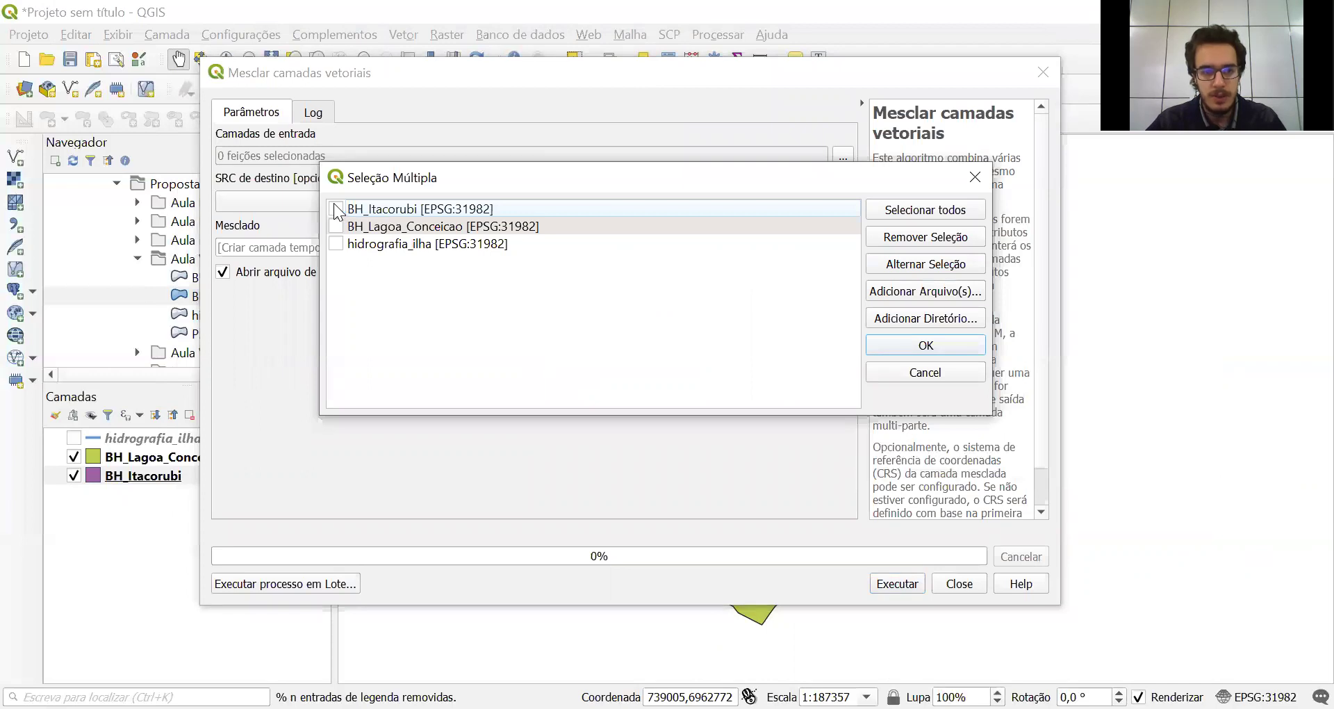
pyautogui.click(336, 208)
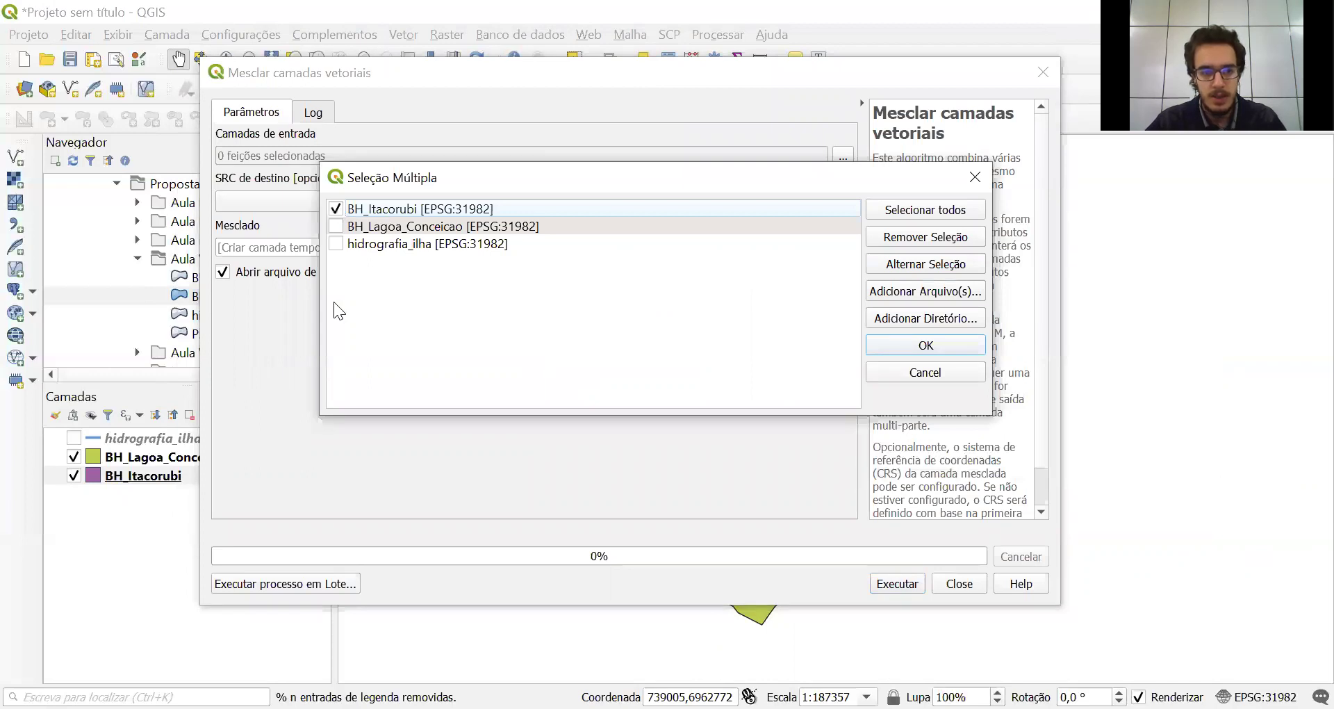
pyautogui.click(336, 226)
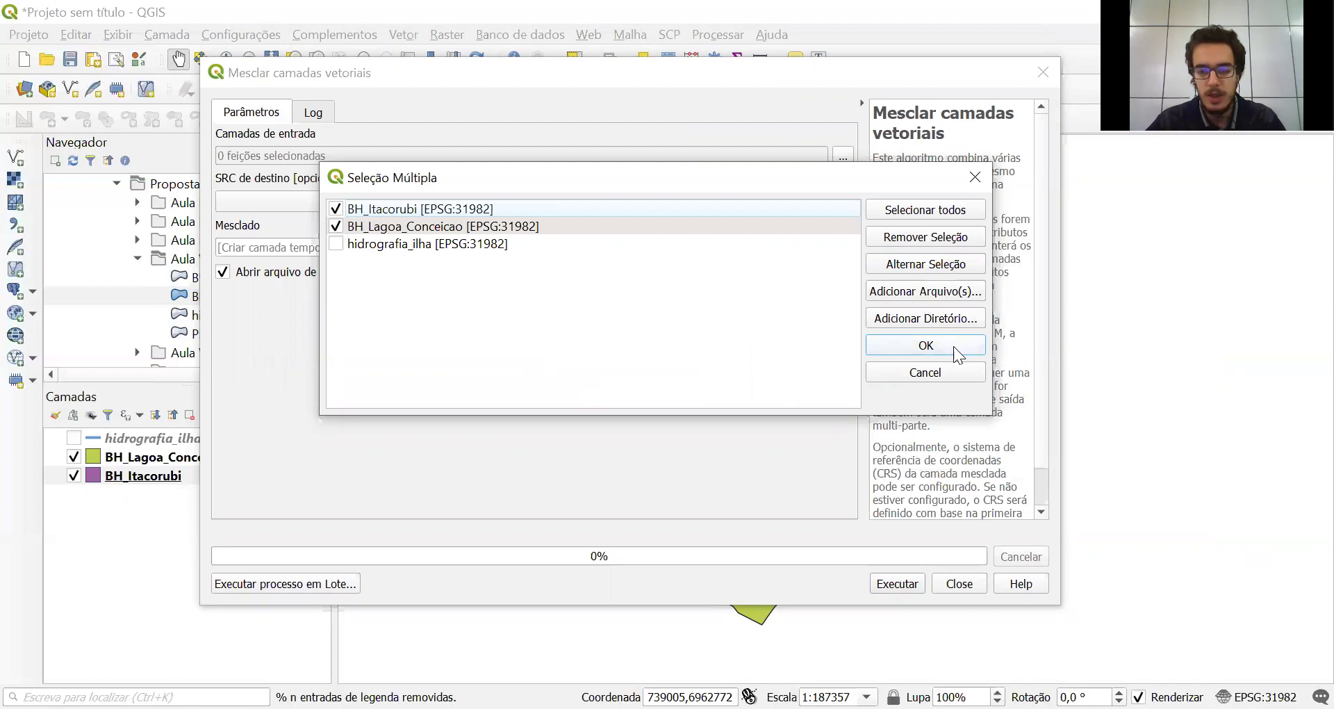
pyautogui.click(928, 345)
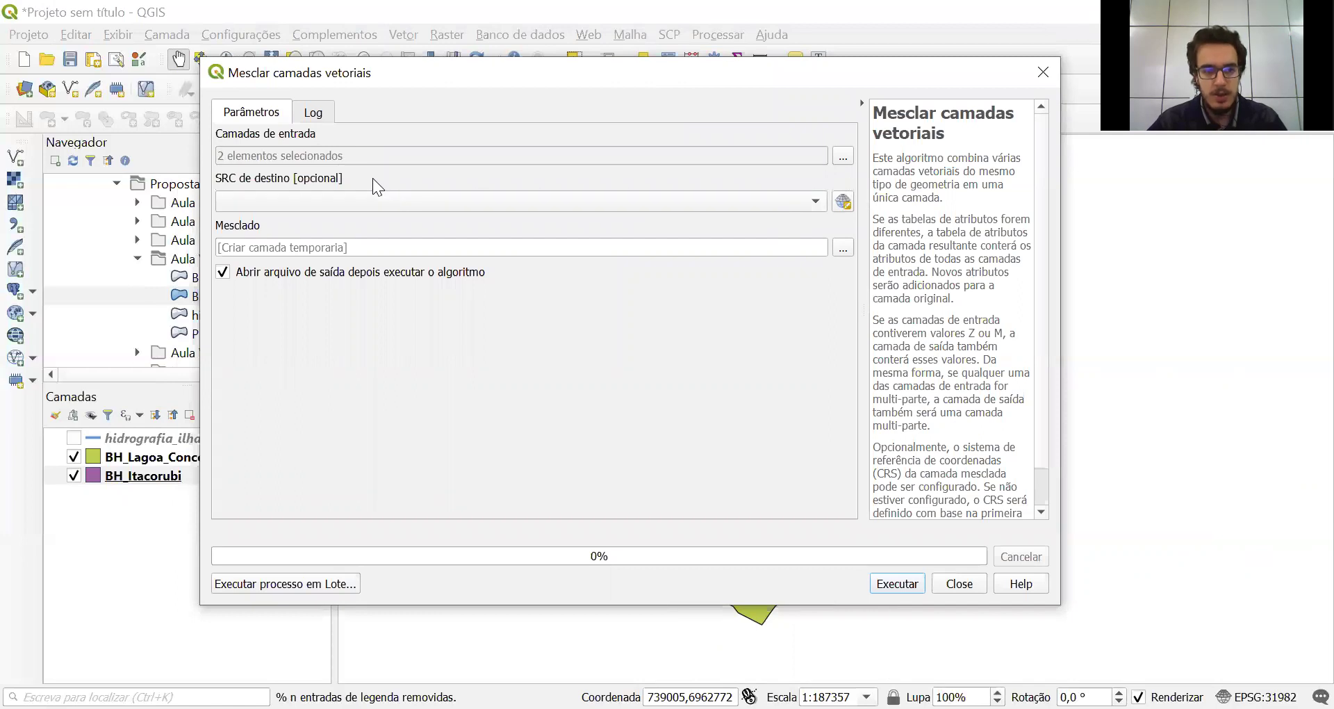
# Set the destination CRS to the project's EPSG:31982 - SIRGAS 2000 / UTM zone 22S and run the merge into a temporary layer
pyautogui.click(767, 203)
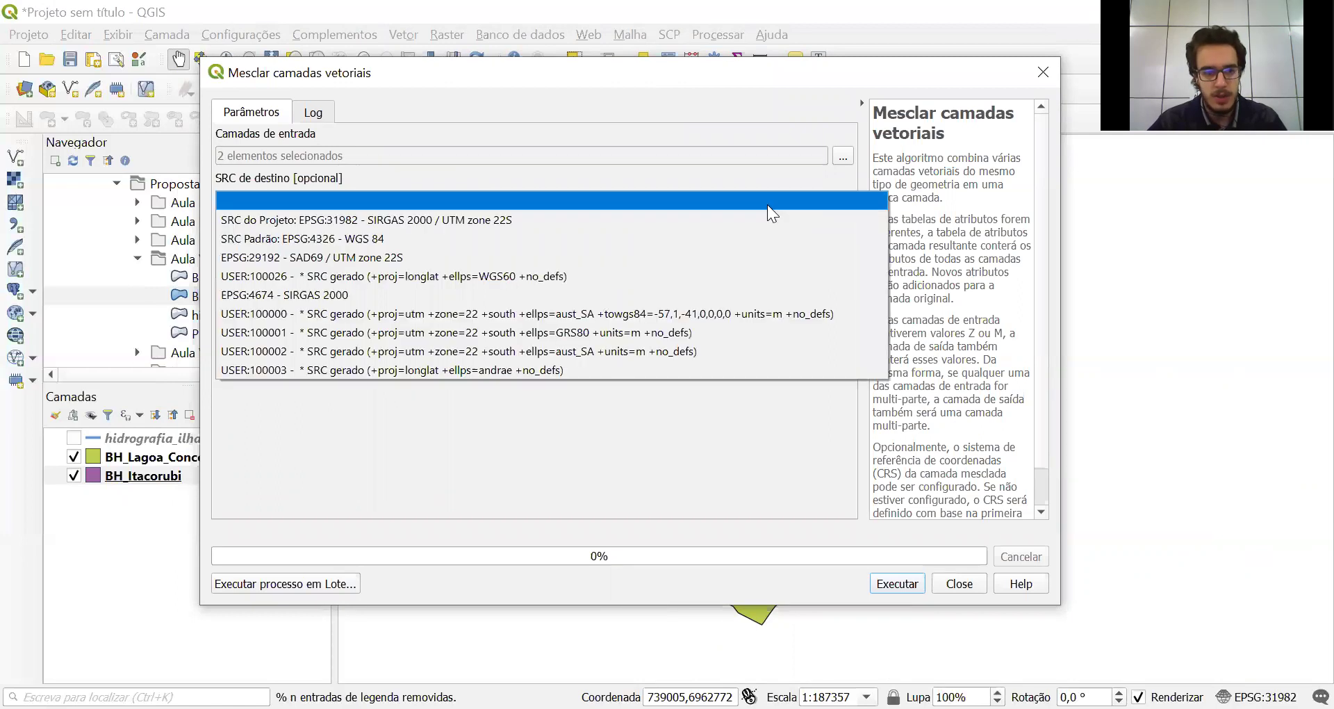
pyautogui.click(753, 221)
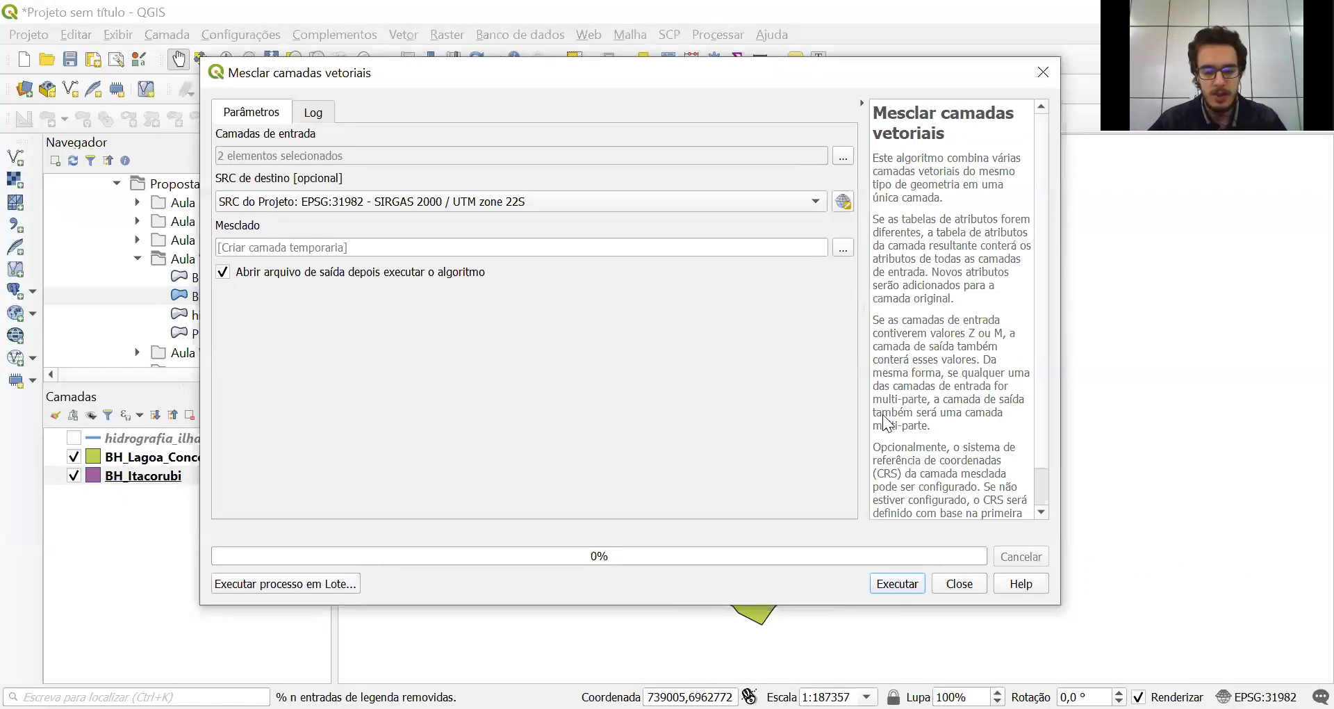
pyautogui.click(911, 587)
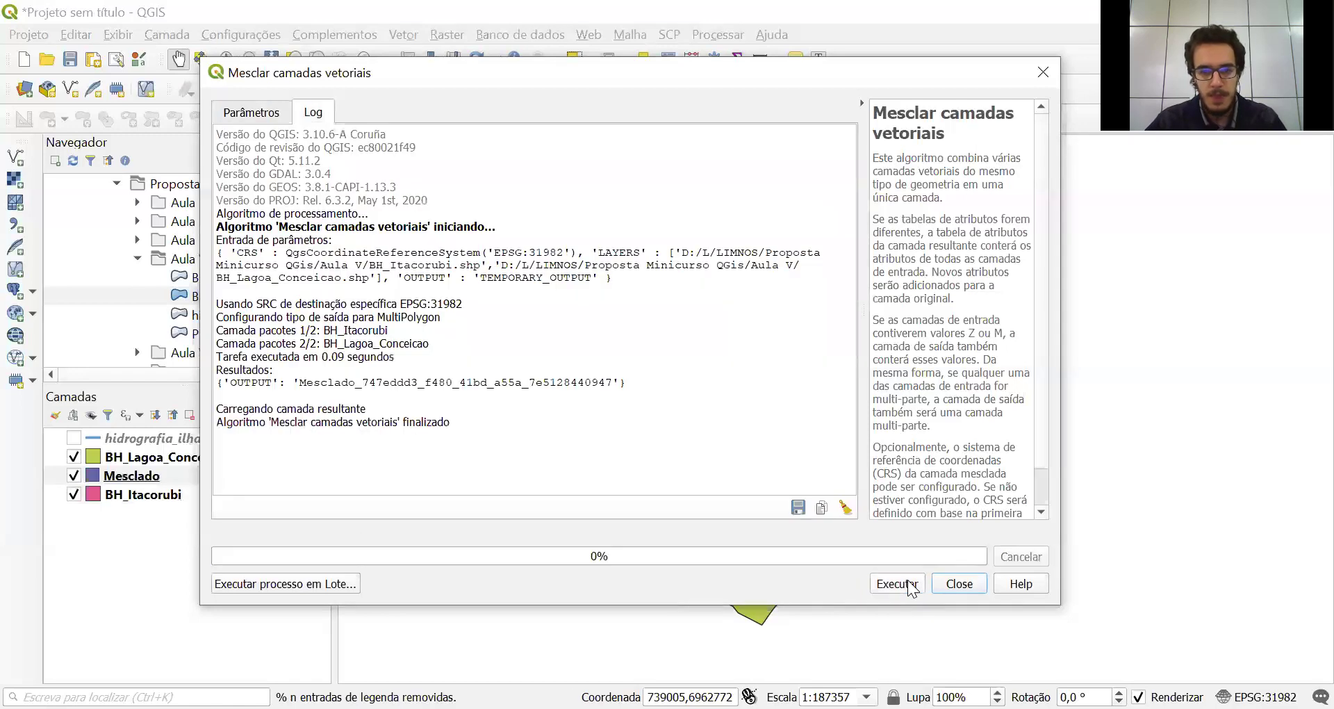
pyautogui.click(959, 584)
# Hide the BH_Itacorubi and BH_Lagoa_Conceicao layers to leave only the merged Mesclado layer on the map
pyautogui.moveTo(703, 508); pyautogui.dragTo(763, 463)
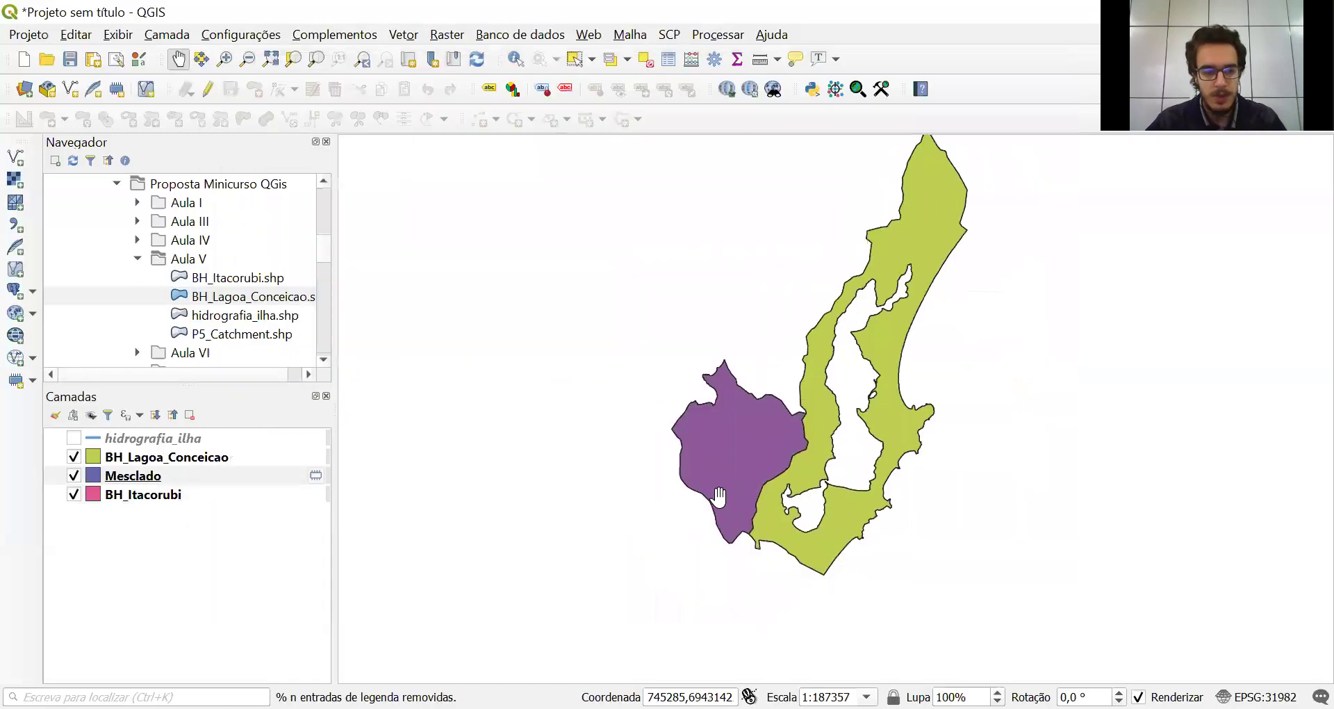
pyautogui.click(74, 494)
pyautogui.click(73, 456)
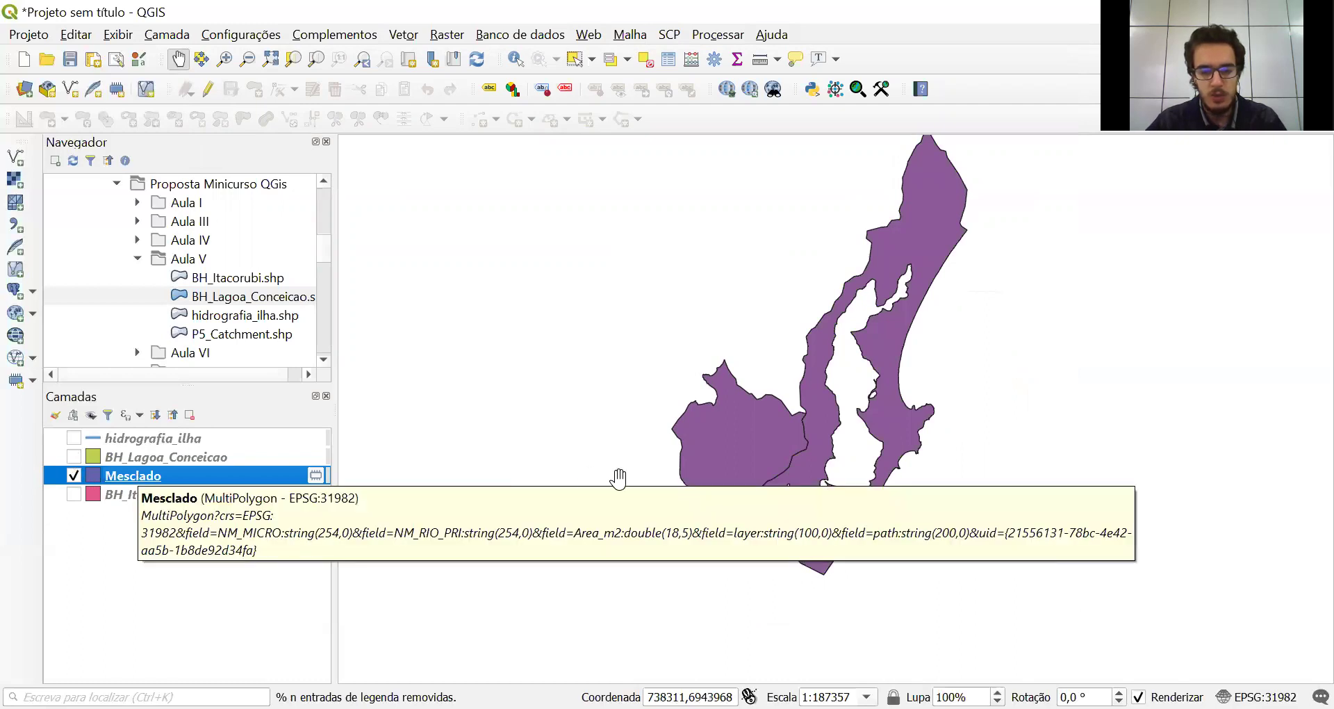
pyautogui.moveTo(726, 495); pyautogui.dragTo(662, 517)
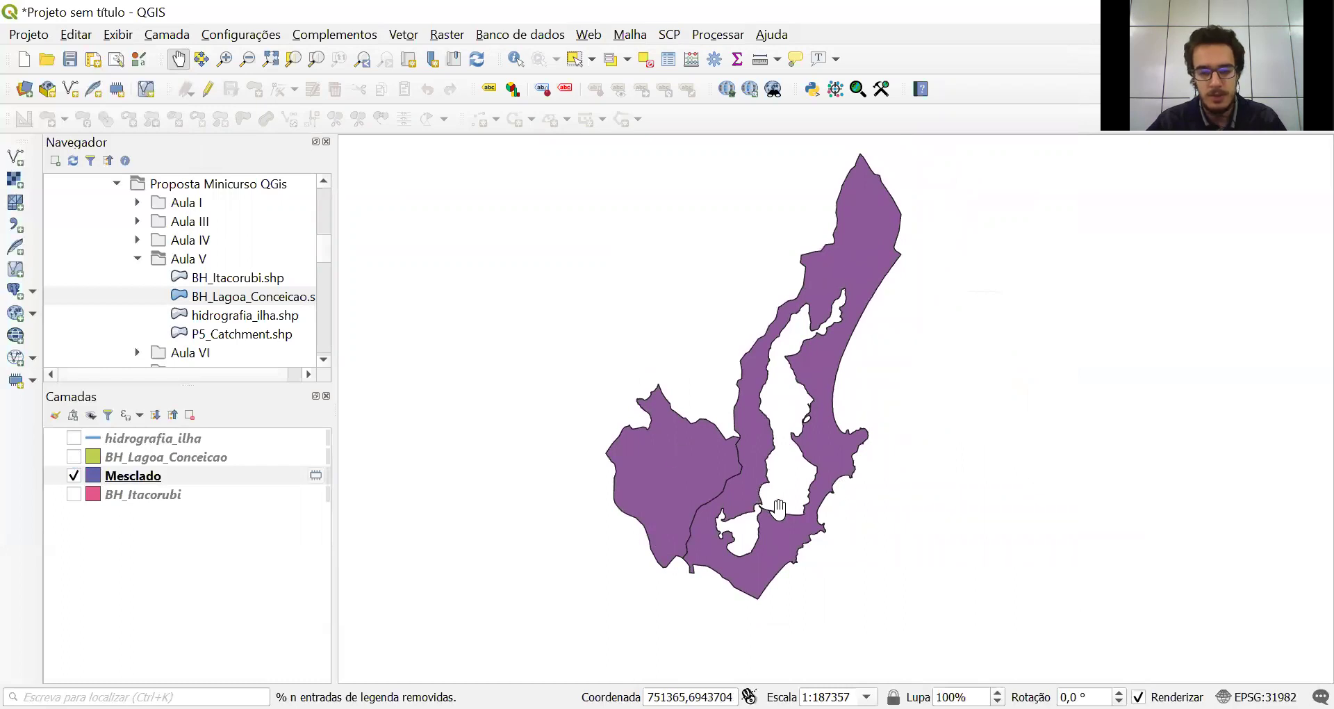
pyautogui.moveTo(777, 509); pyautogui.dragTo(788, 505)
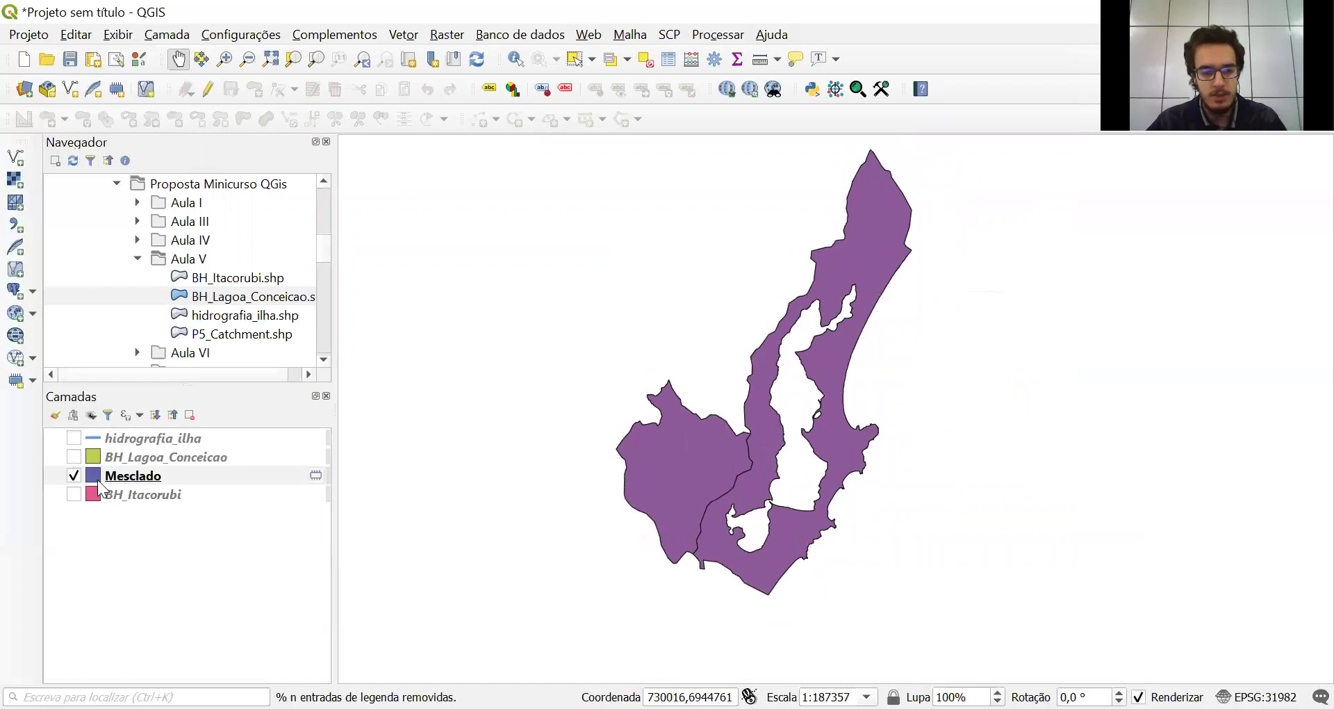
# Switch the Mesclado layer off and on again to check the merged basins
pyautogui.click(75, 474)
pyautogui.click(76, 474)
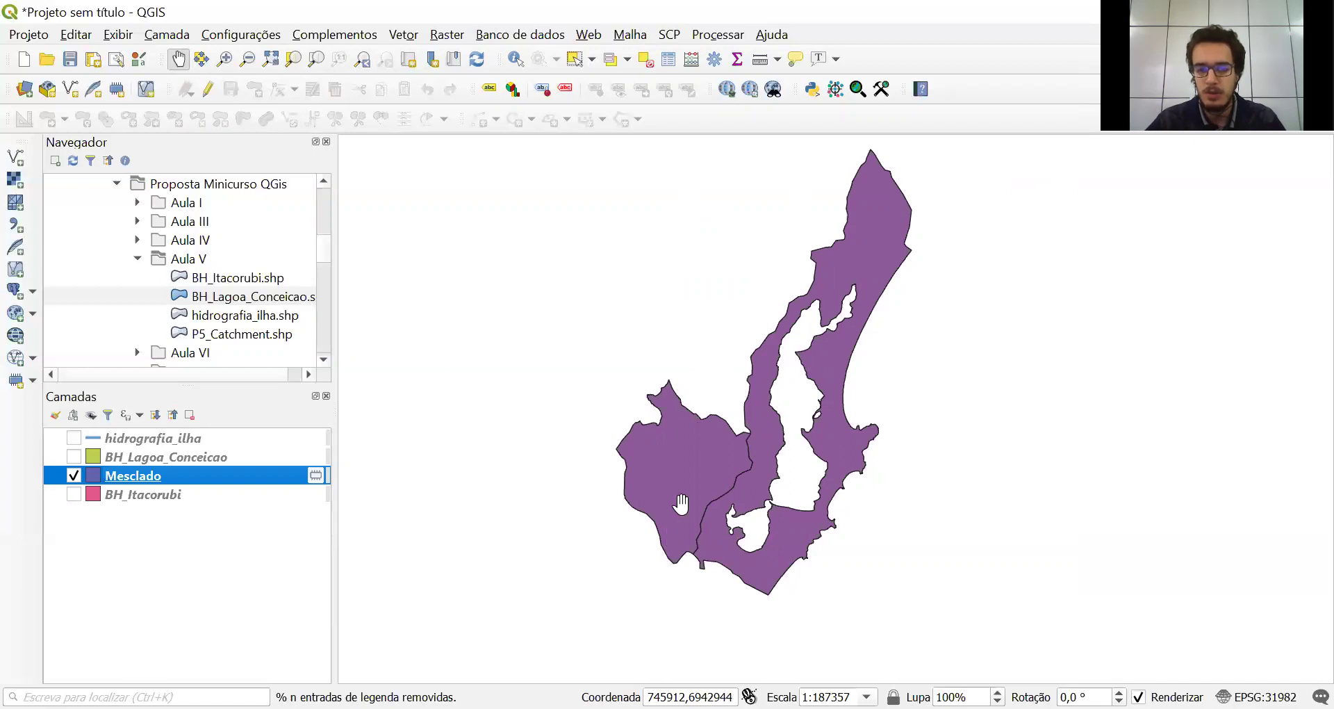
pyautogui.moveTo(734, 456); pyautogui.dragTo(696, 443)
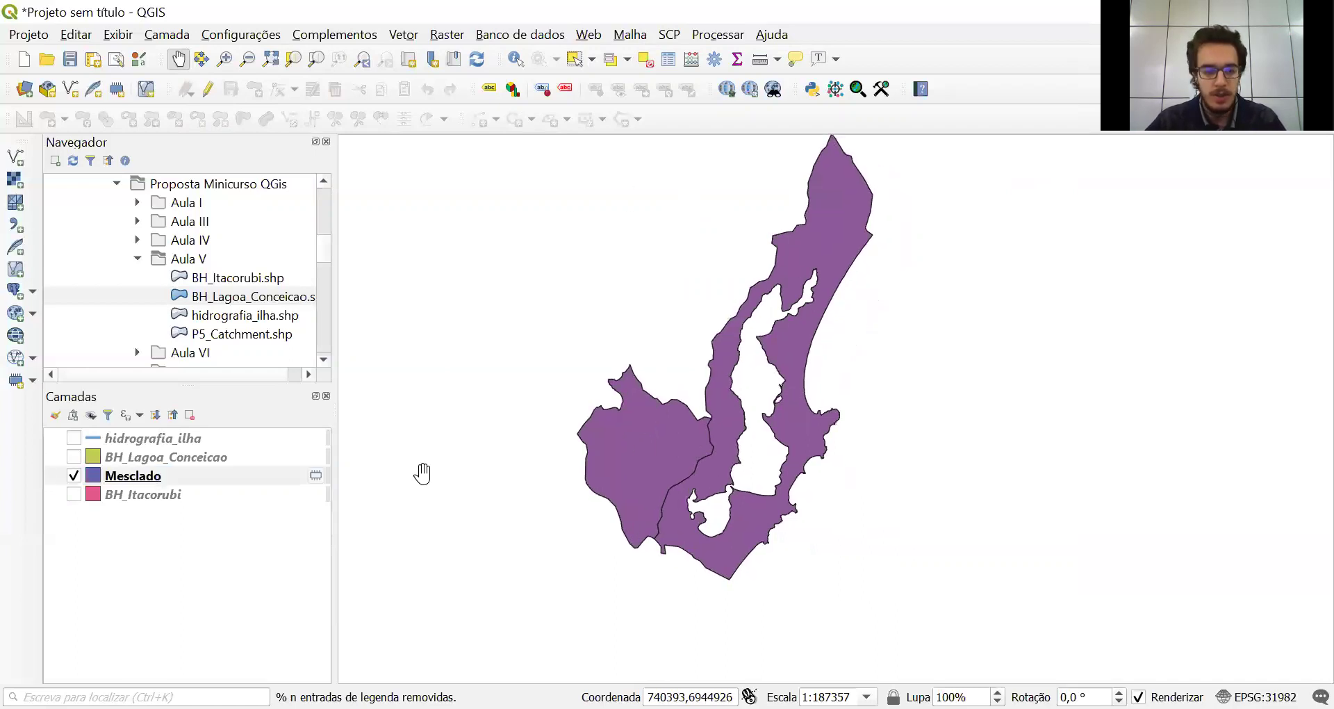
pyautogui.click(122, 476)
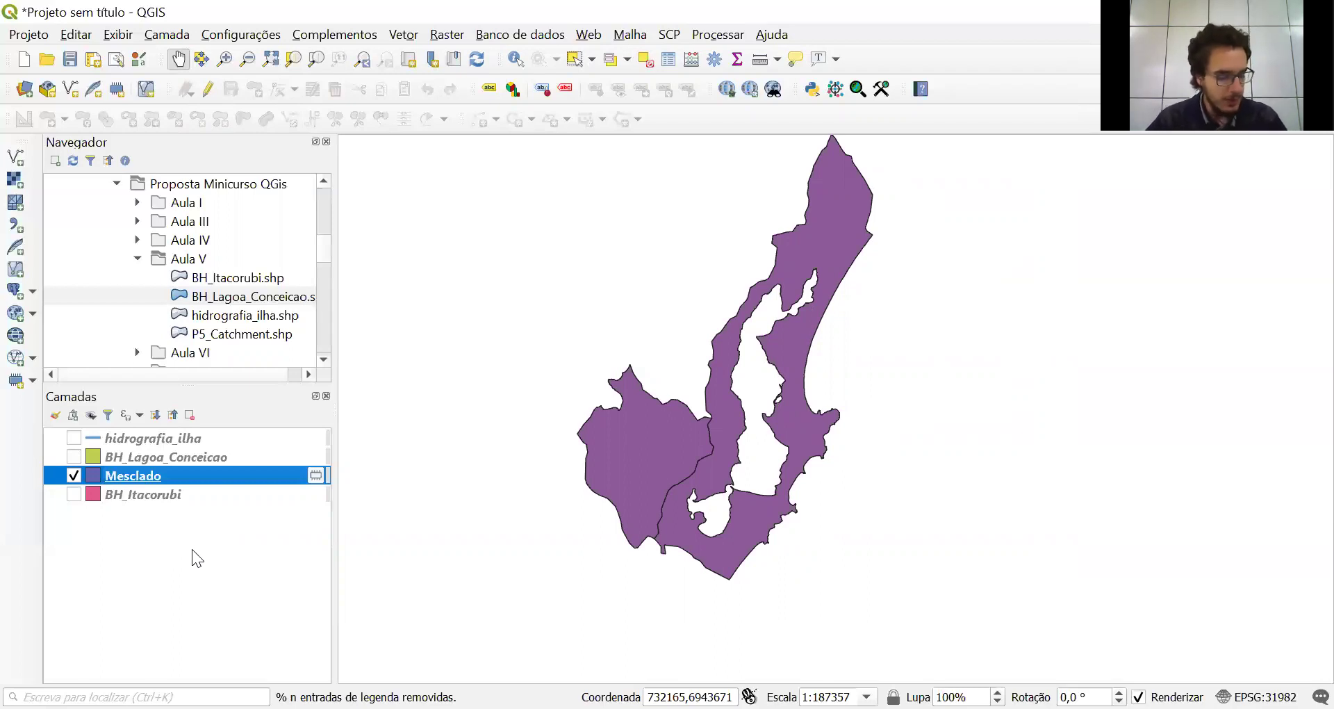
pyautogui.click(186, 503)
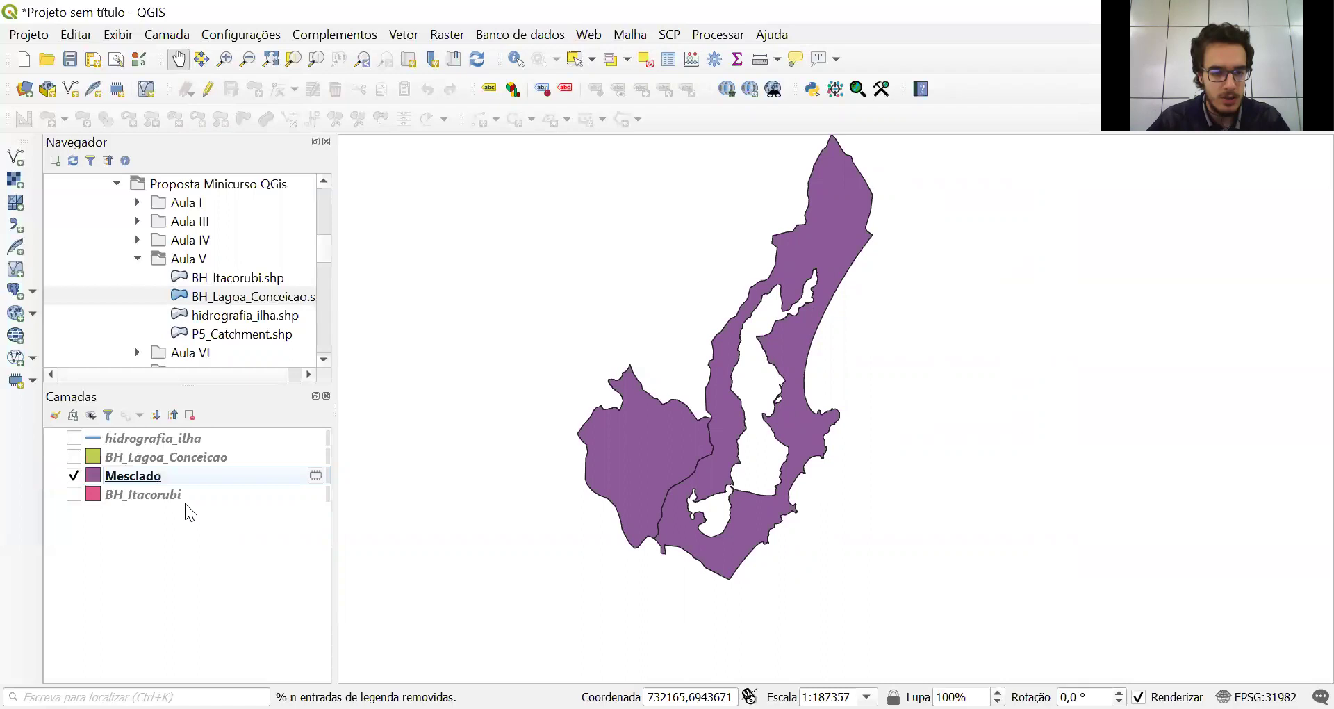
# Remove the hidrografia_ilha, BH_Lagoa_Conceicao, Mesclado and BH_Itacorubi layers from the project
pyautogui.click(157, 479)
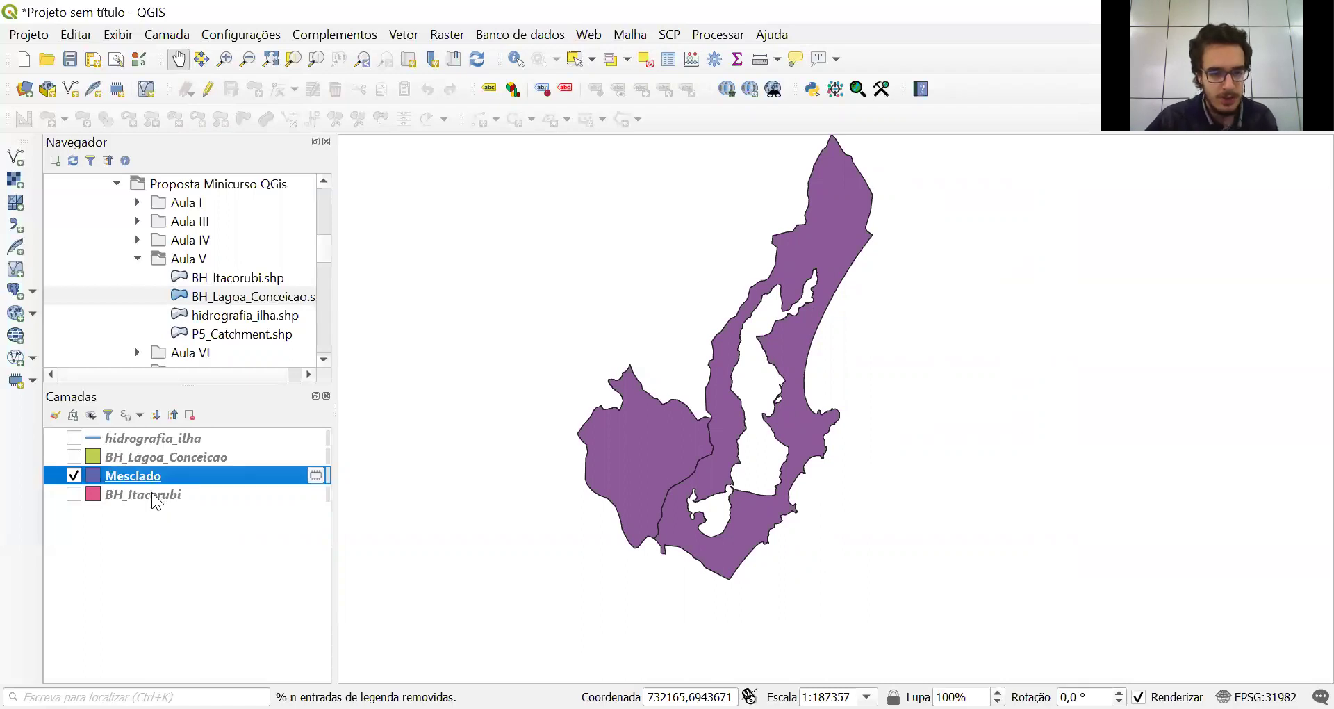
pyautogui.keyDown('ctrl'); pyautogui.click(152, 492); pyautogui.keyUp('ctrl')
pyautogui.keyDown('ctrl'); pyautogui.click(148, 460); pyautogui.keyUp('ctrl')
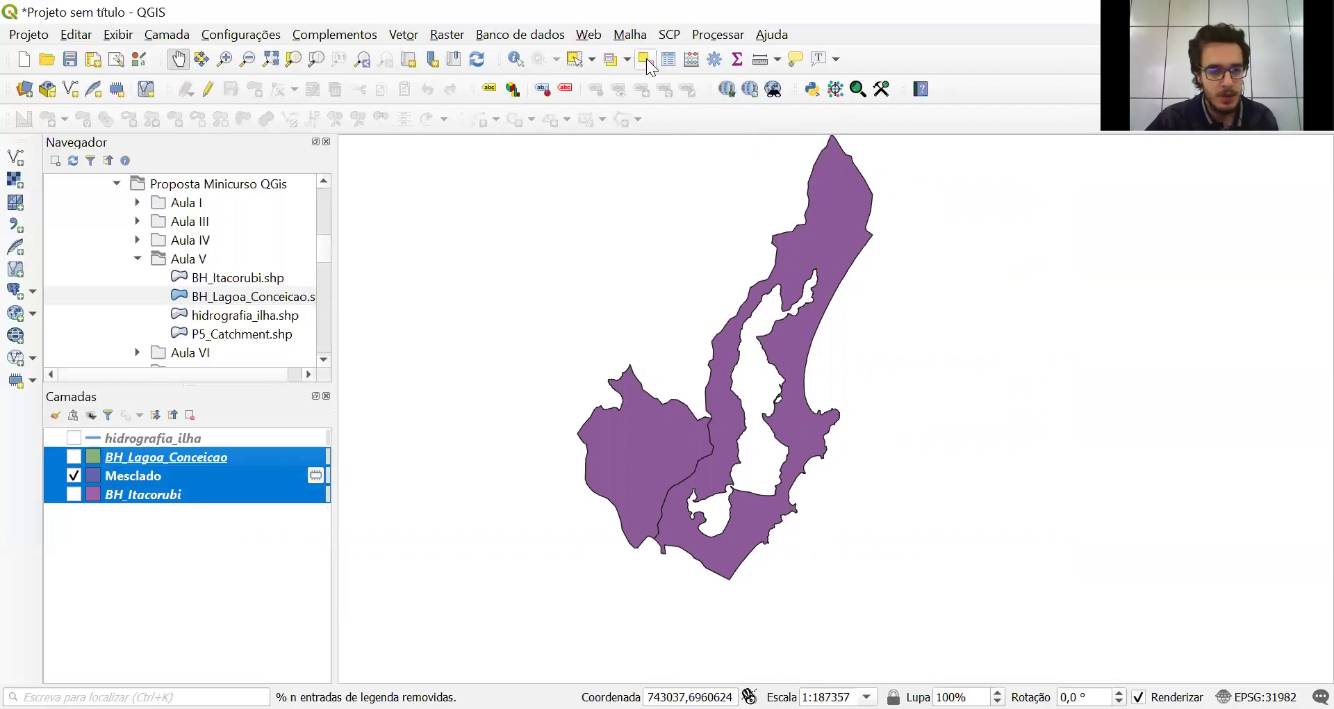
pyautogui.keyDown('shift'); pyautogui.click(204, 437); pyautogui.keyUp('shift')
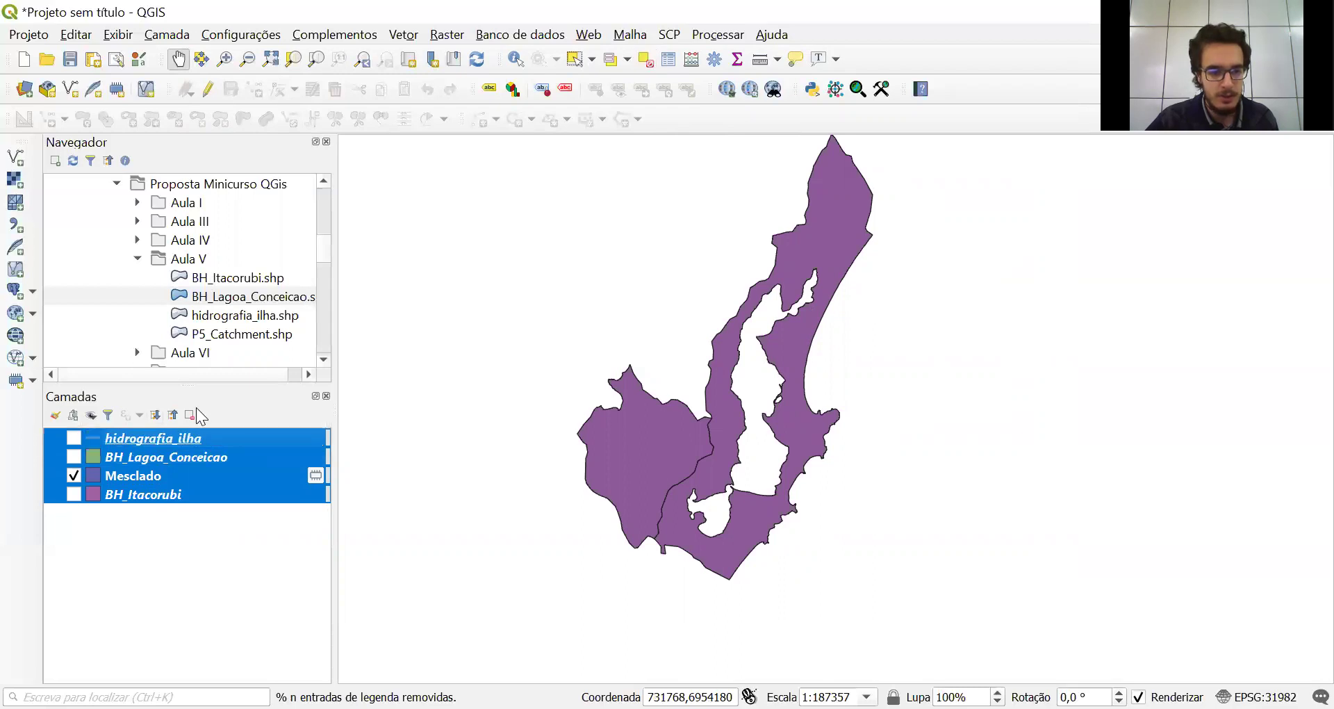
pyautogui.hotkey('ctrl', 'd')
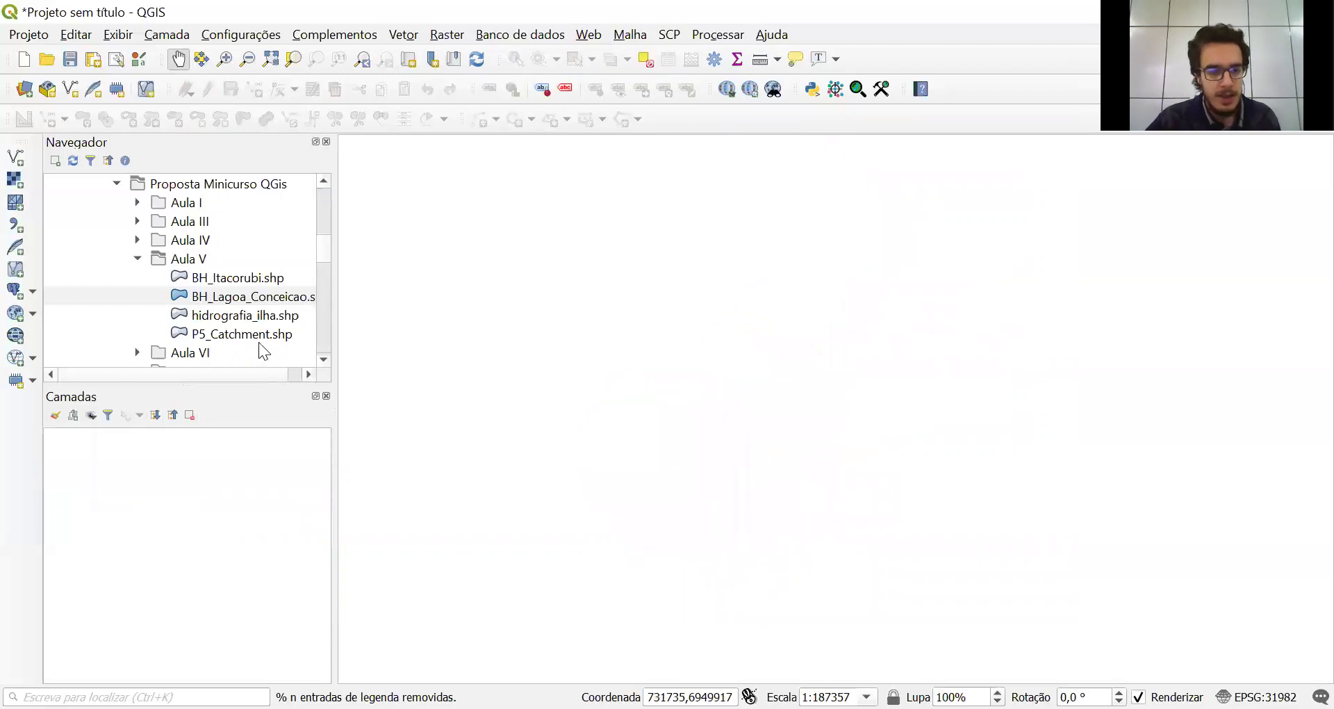
# Add the P5_Catchment.shp shapefile from the Aula V folder to the project
pyautogui.click(243, 335)
pyautogui.moveTo(235, 335); pyautogui.dragTo(216, 460)
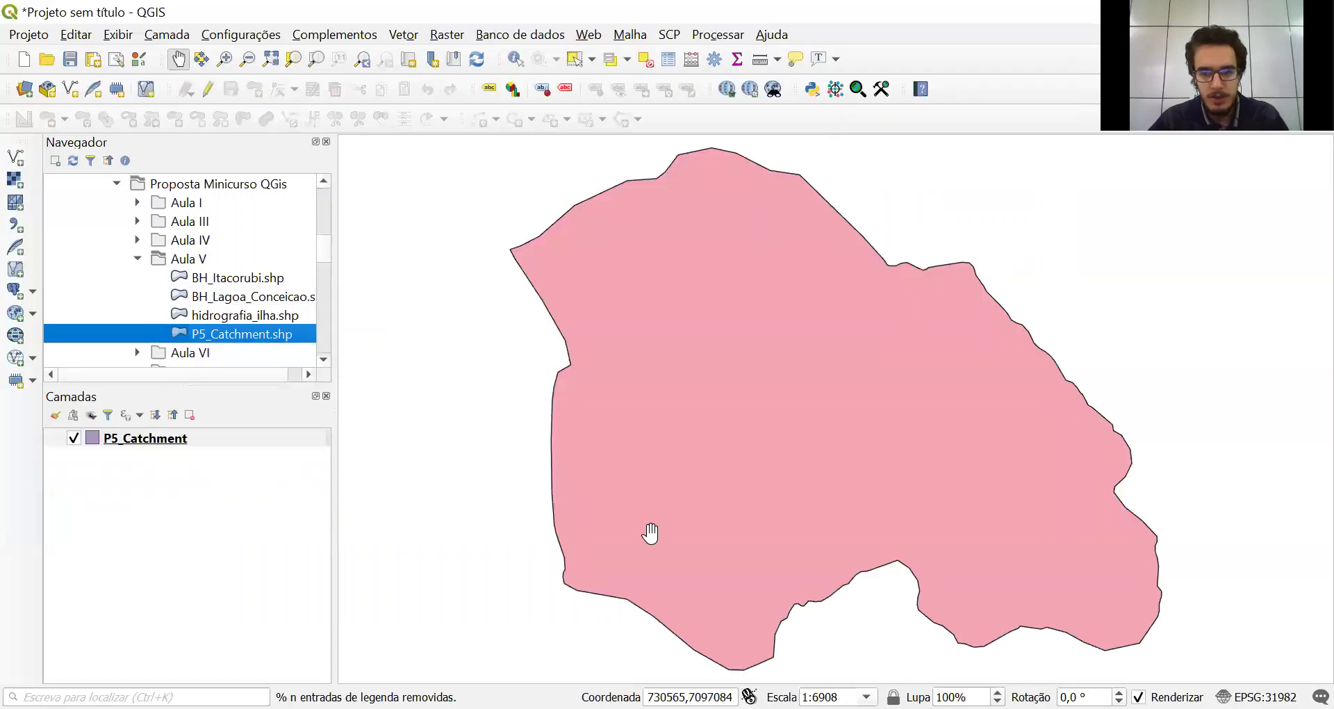
pyautogui.moveTo(757, 524); pyautogui.dragTo(751, 521)
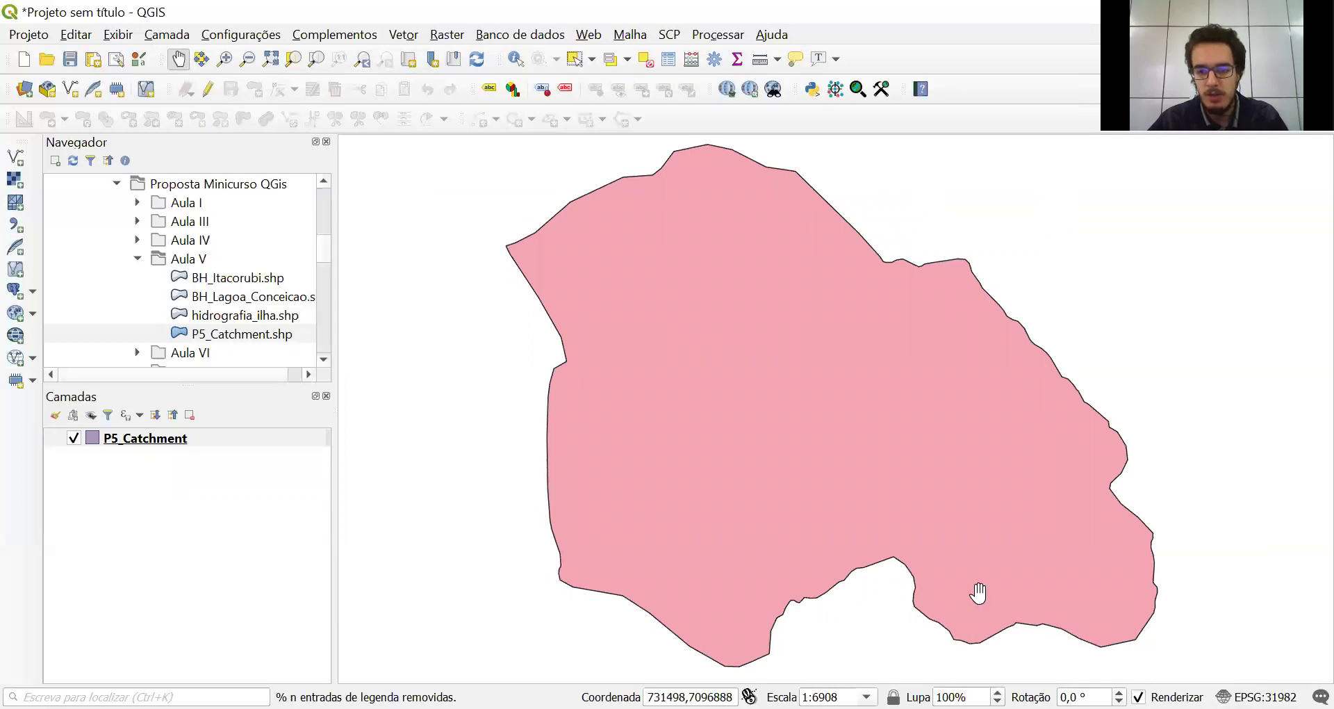
pyautogui.moveTo(937, 531); pyautogui.dragTo(959, 532)
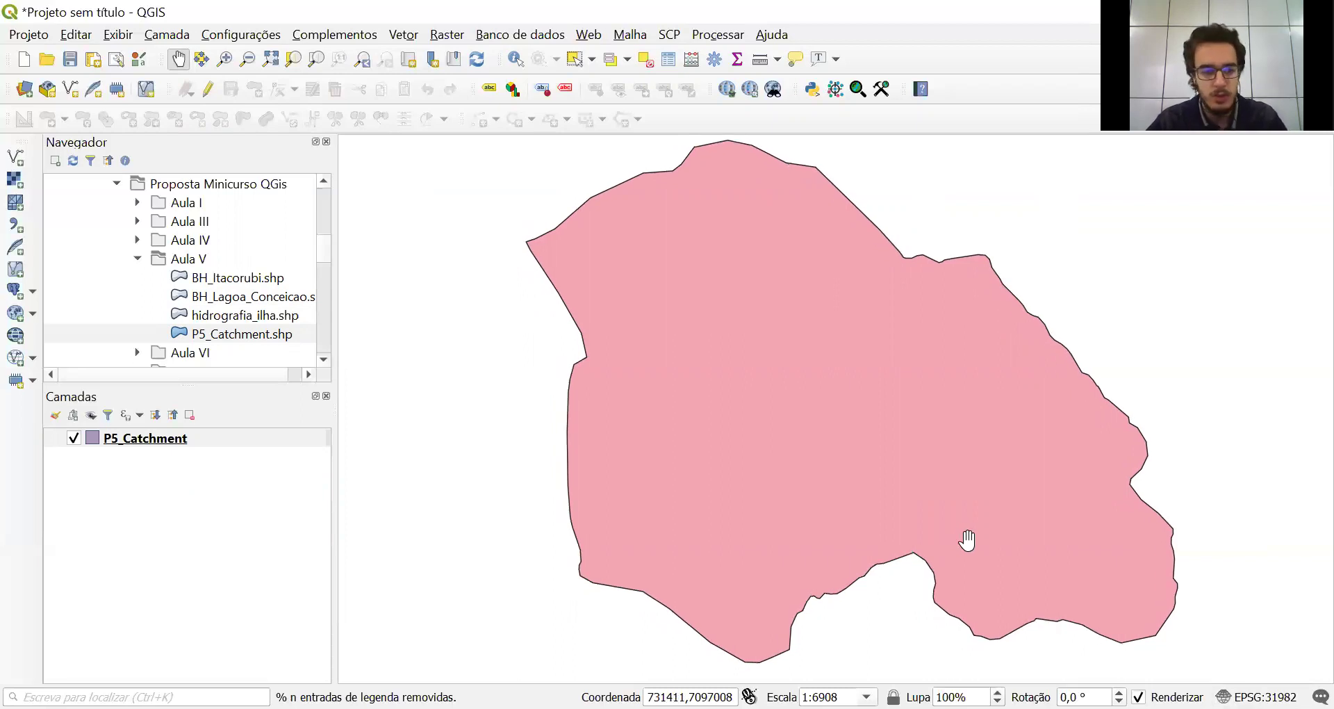
pyautogui.moveTo(968, 540); pyautogui.dragTo(959, 542)
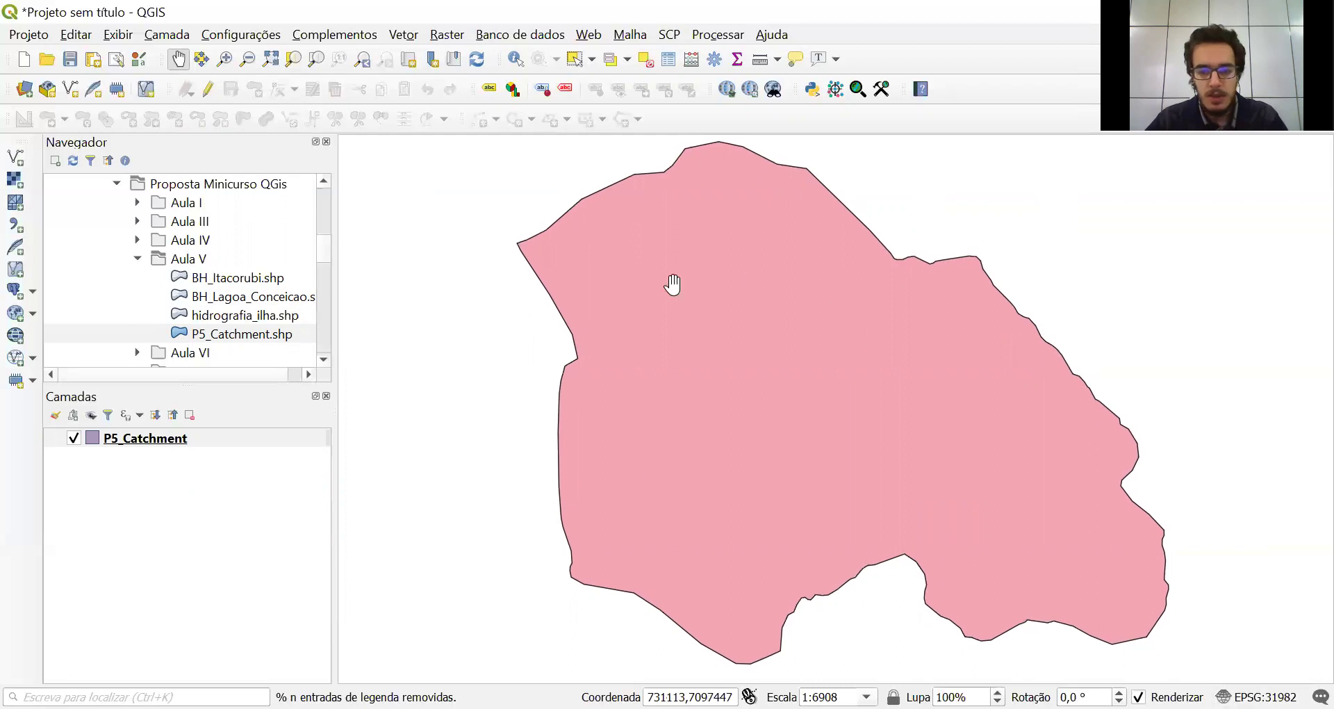
# Examine the vertices and straight segments along the northeastern boundary of the P5_Catchment polygon up close
pyautogui.click(169, 439)
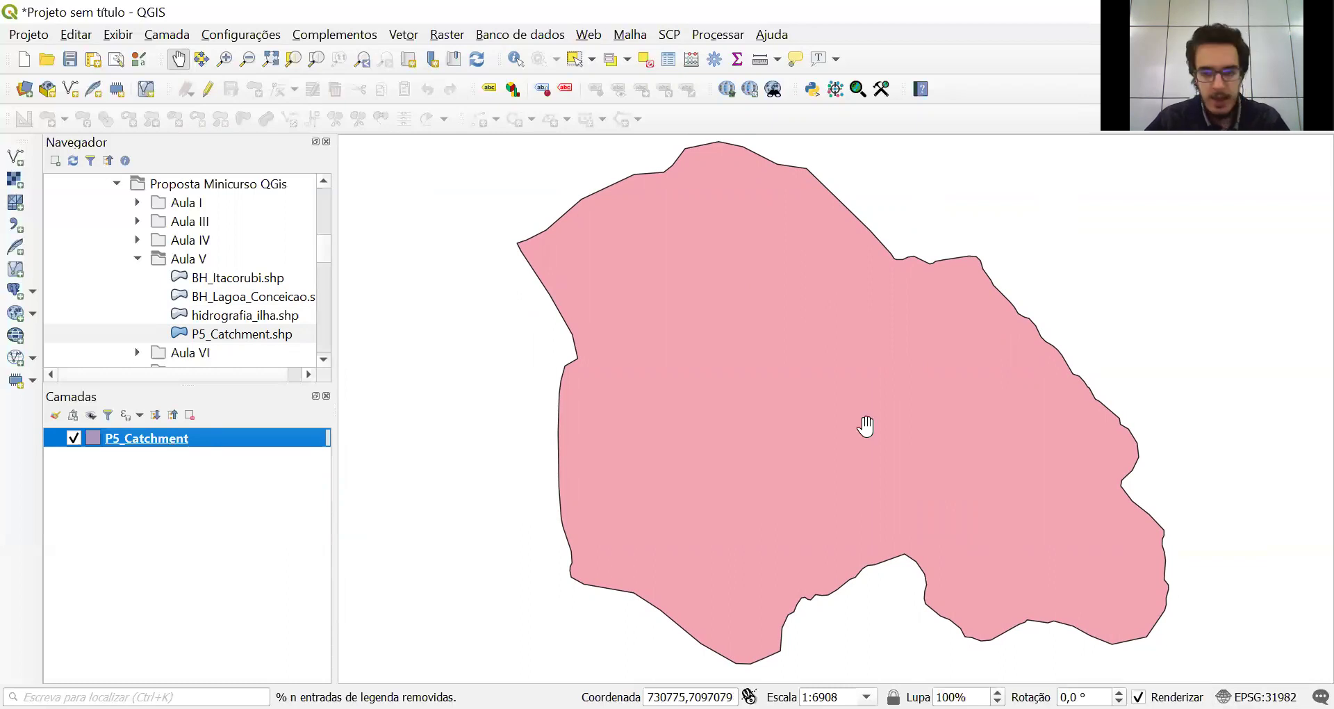
pyautogui.moveTo(994, 357); pyautogui.dragTo(861, 438)
pyautogui.moveTo(920, 395); pyautogui.dragTo(908, 346)
pyautogui.scroll(1, 971, 335)
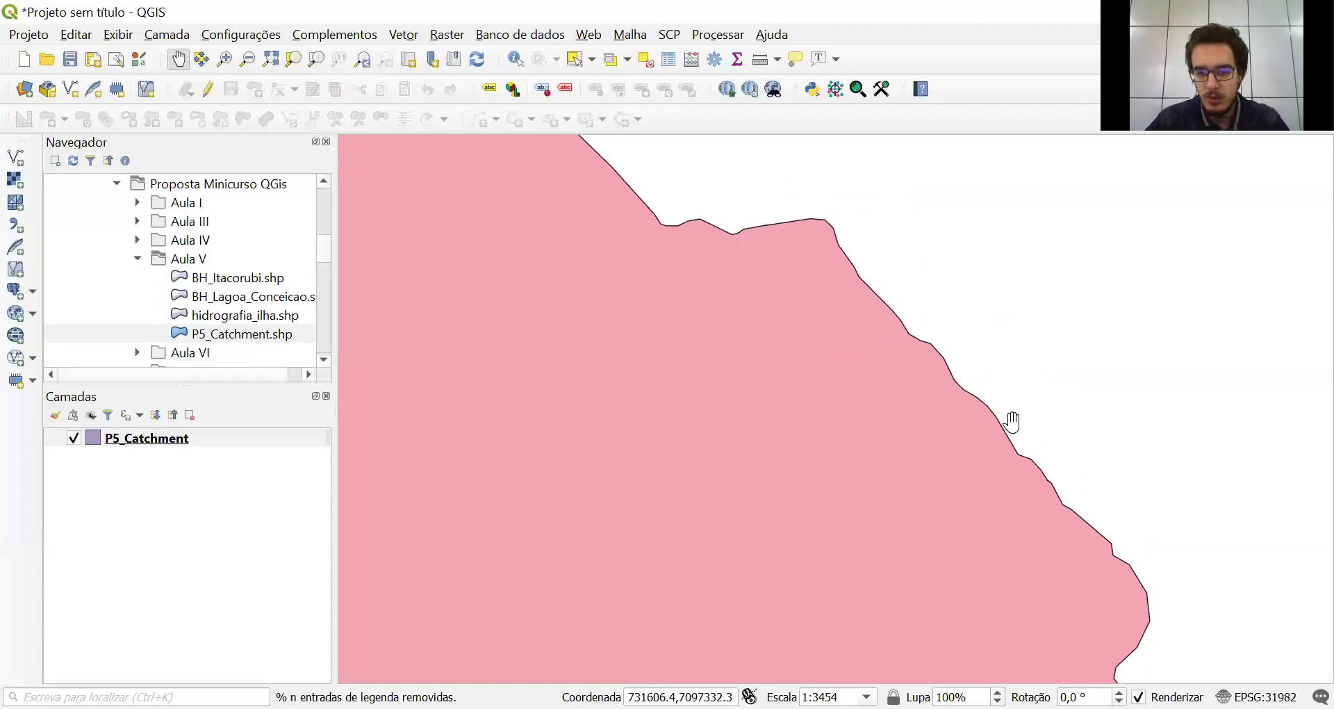
pyautogui.scroll(1, 1086, 498)
pyautogui.scroll(1, 1008, 490)
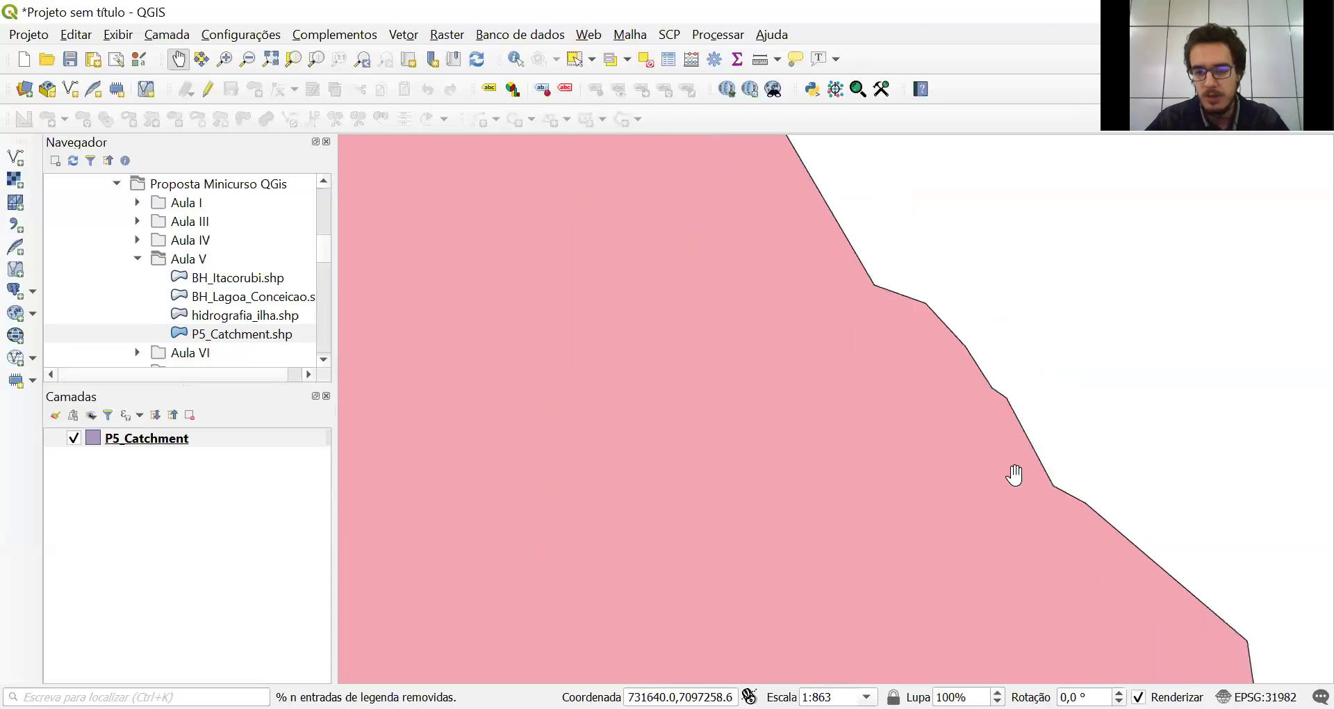
pyautogui.scroll(1, 1017, 383)
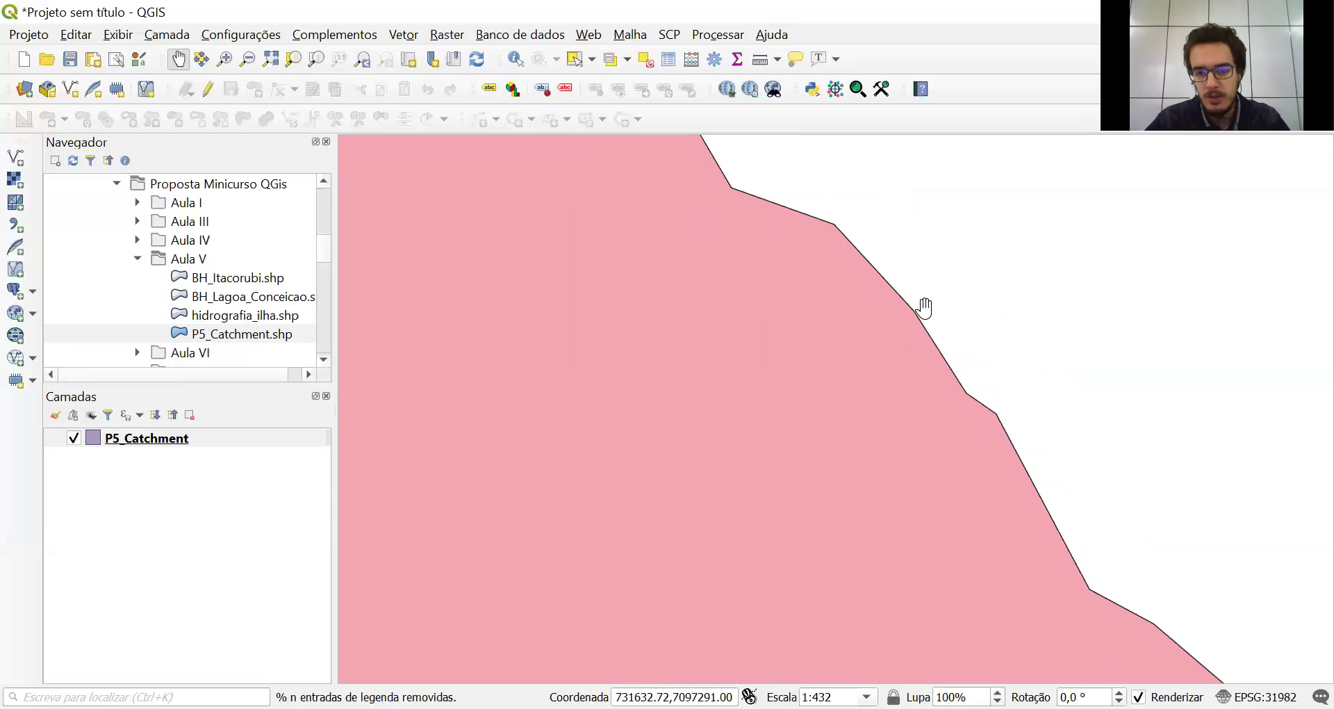
pyautogui.scroll(-1, 924, 306)
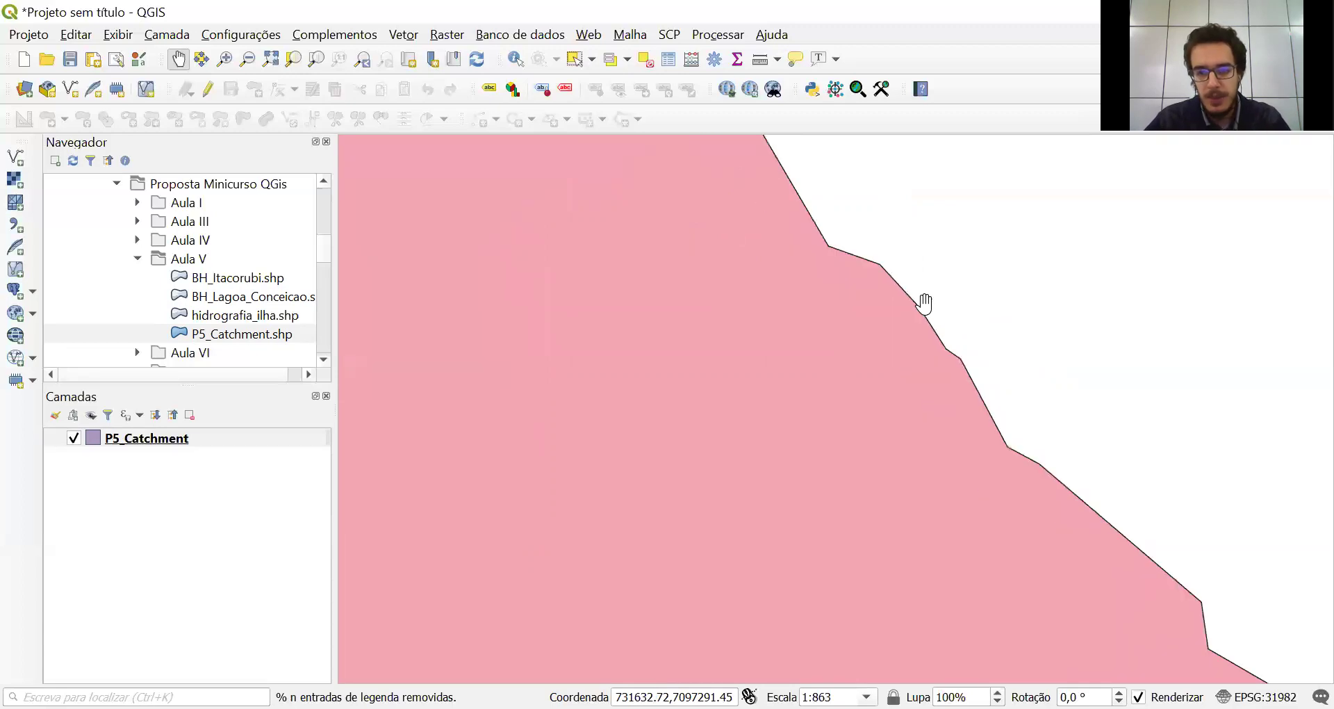
pyautogui.scroll(-2, 924, 304)
pyautogui.scroll(-1, 924, 303)
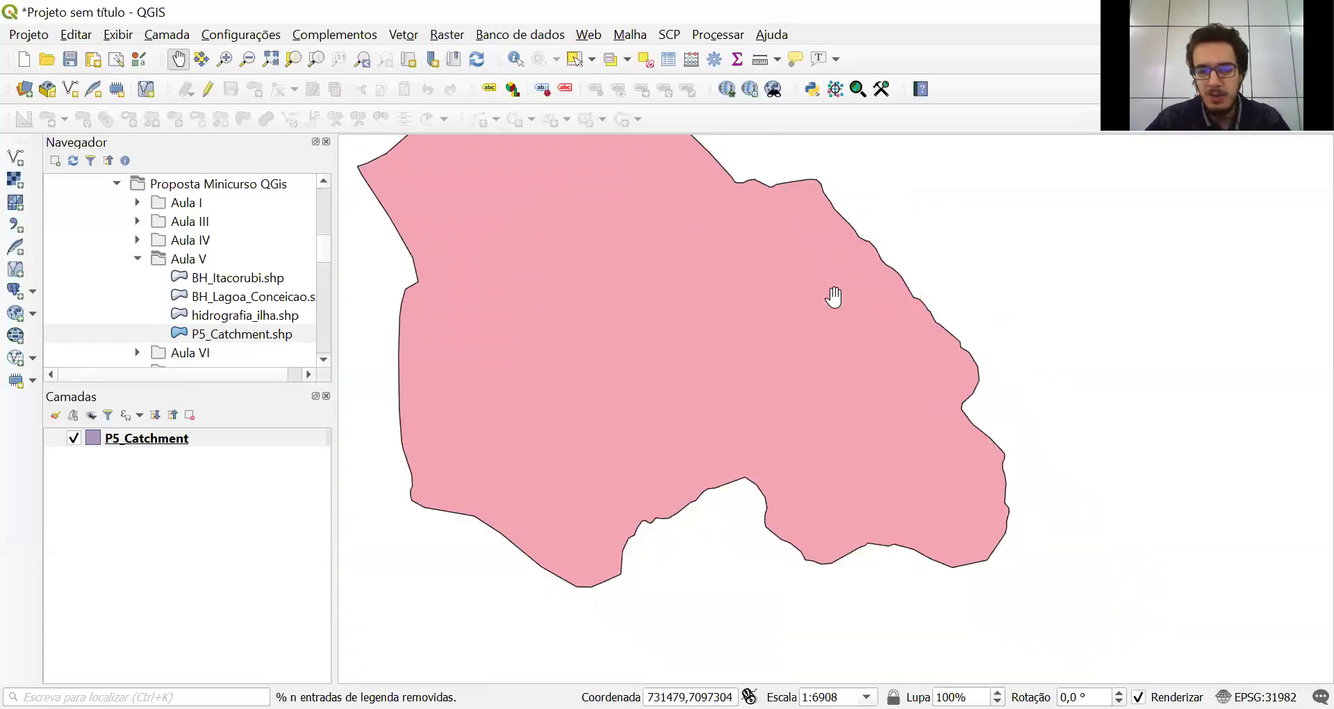
# Search the processing toolbox for "sua" and open the Suavização algorithm under Geometria do vetor
pyautogui.moveTo(896, 346); pyautogui.dragTo(944, 391)
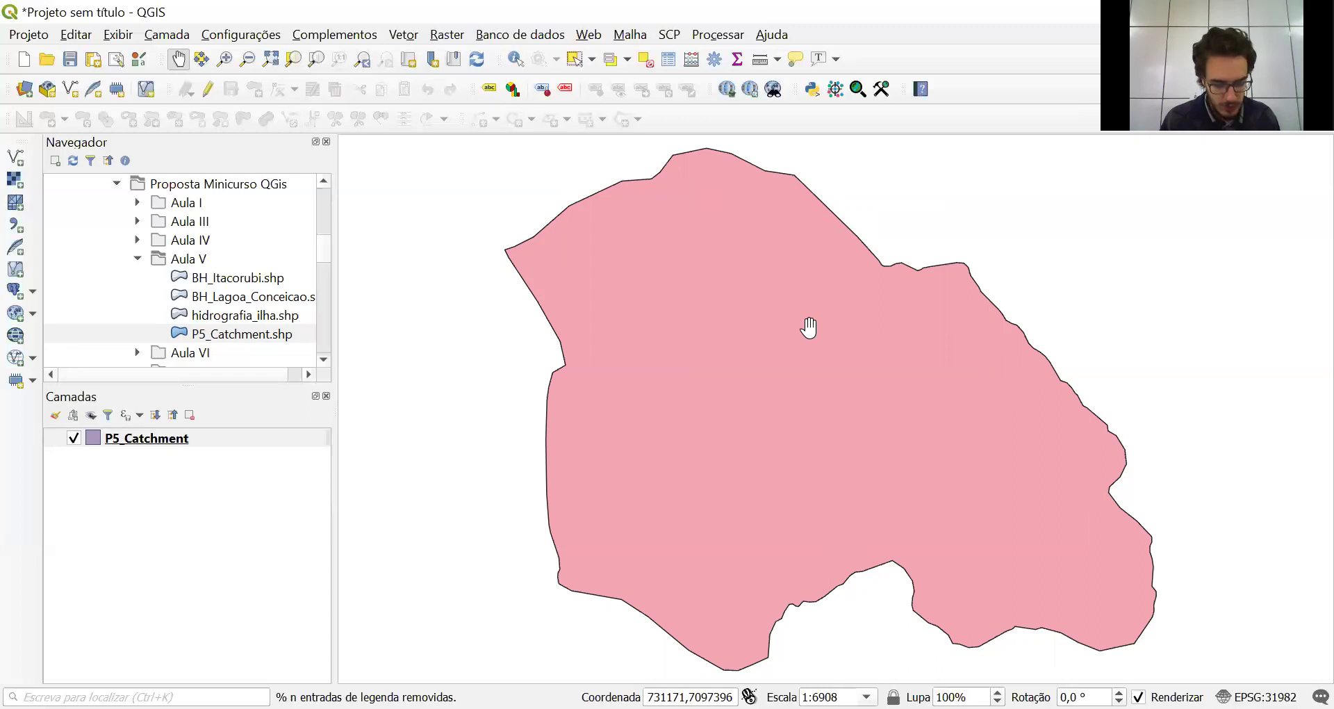
pyautogui.hotkey('ctrl', 'alt', 't')
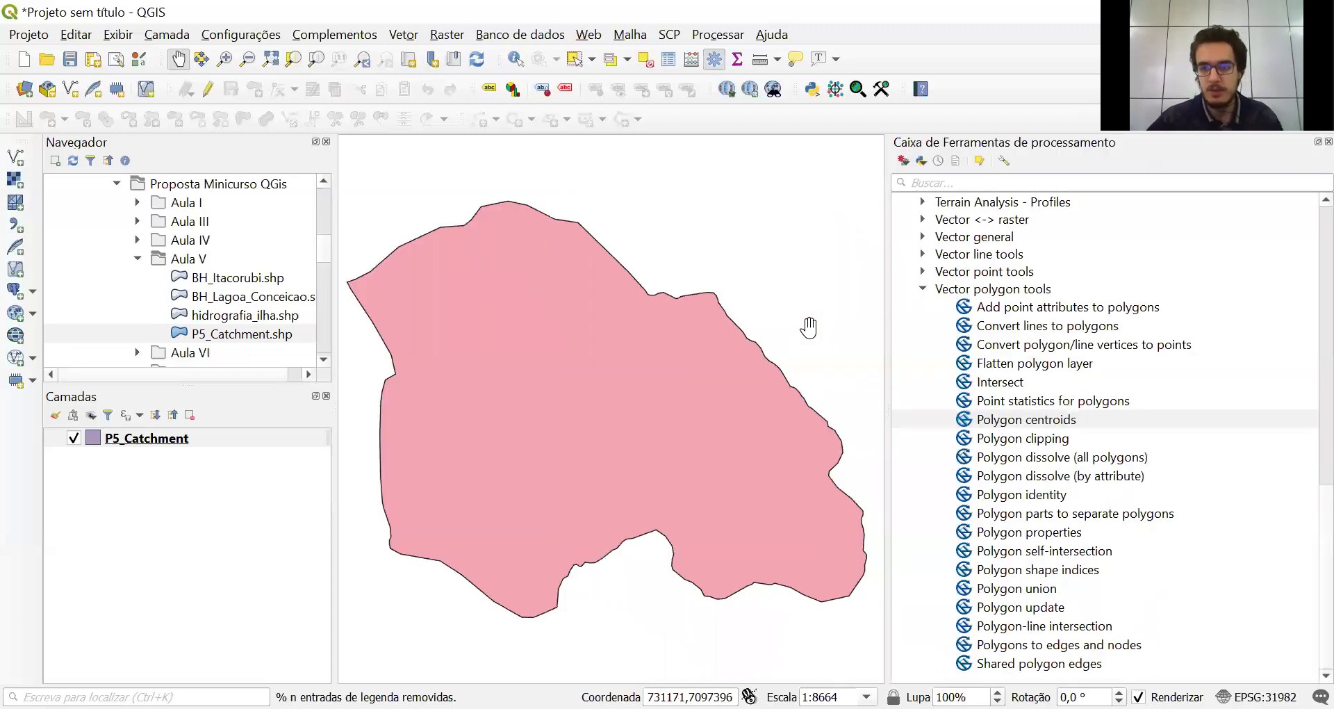
pyautogui.scroll(10, 1170, 333)
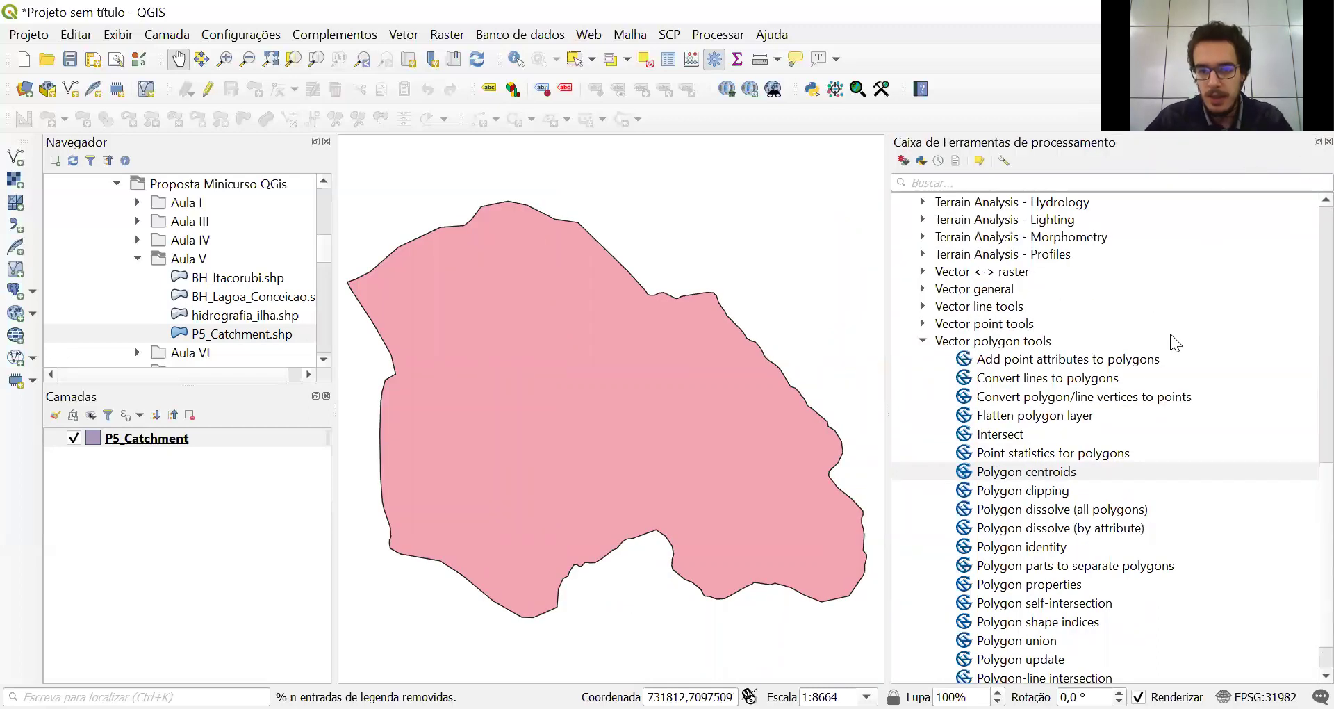
pyautogui.scroll(-7, 1170, 334)
pyautogui.scroll(6, 1166, 334)
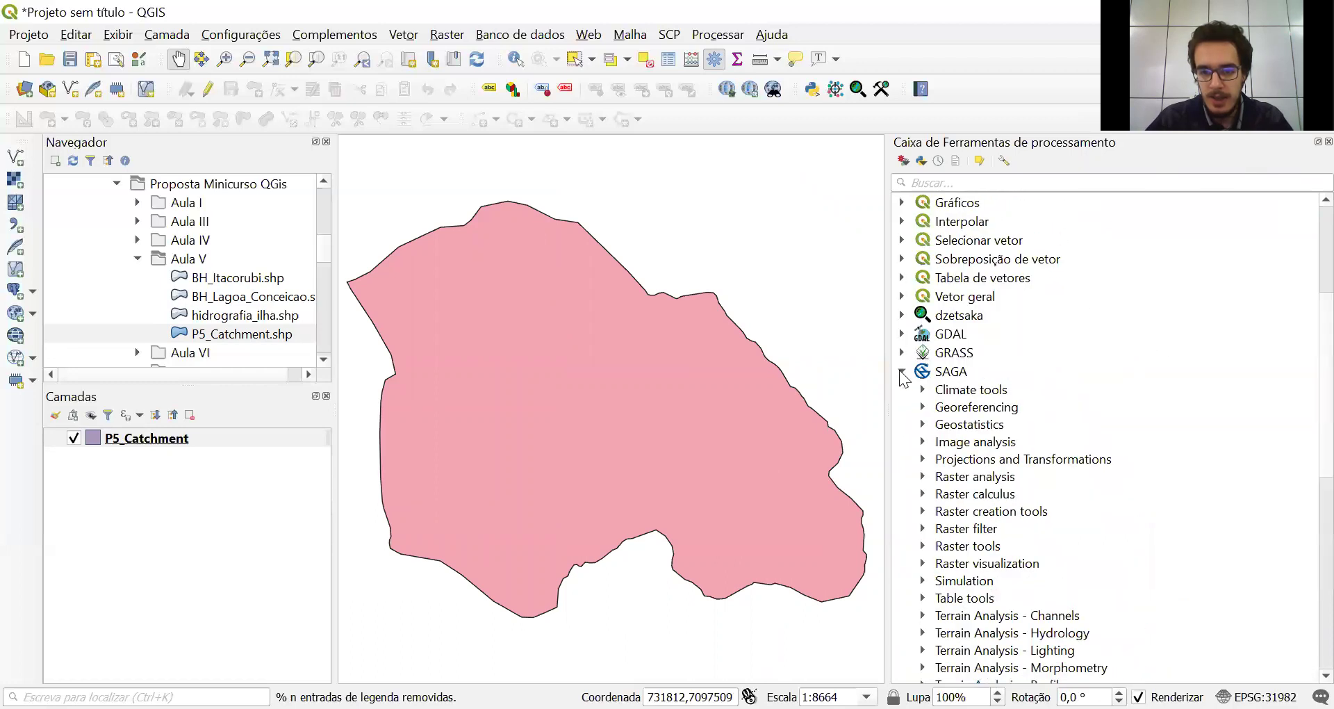
pyautogui.click(903, 371)
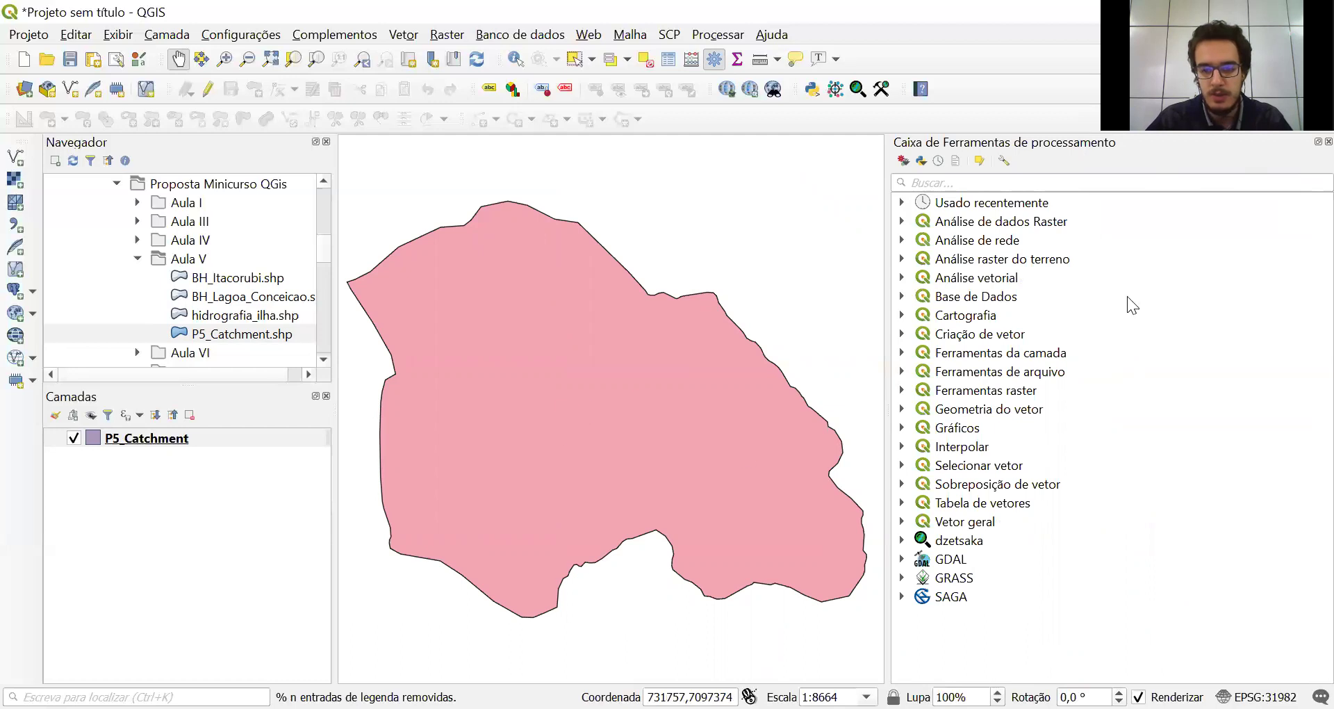
pyautogui.click(1003, 180)
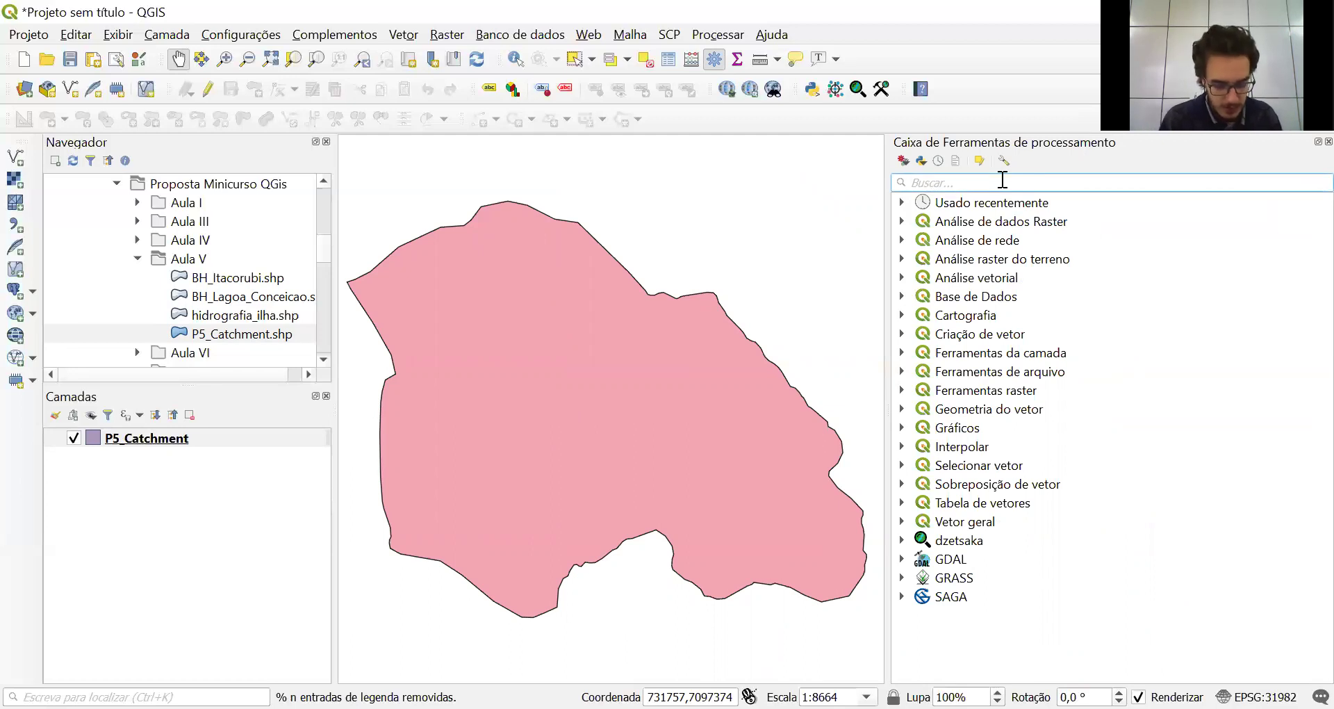
pyautogui.write('sua')
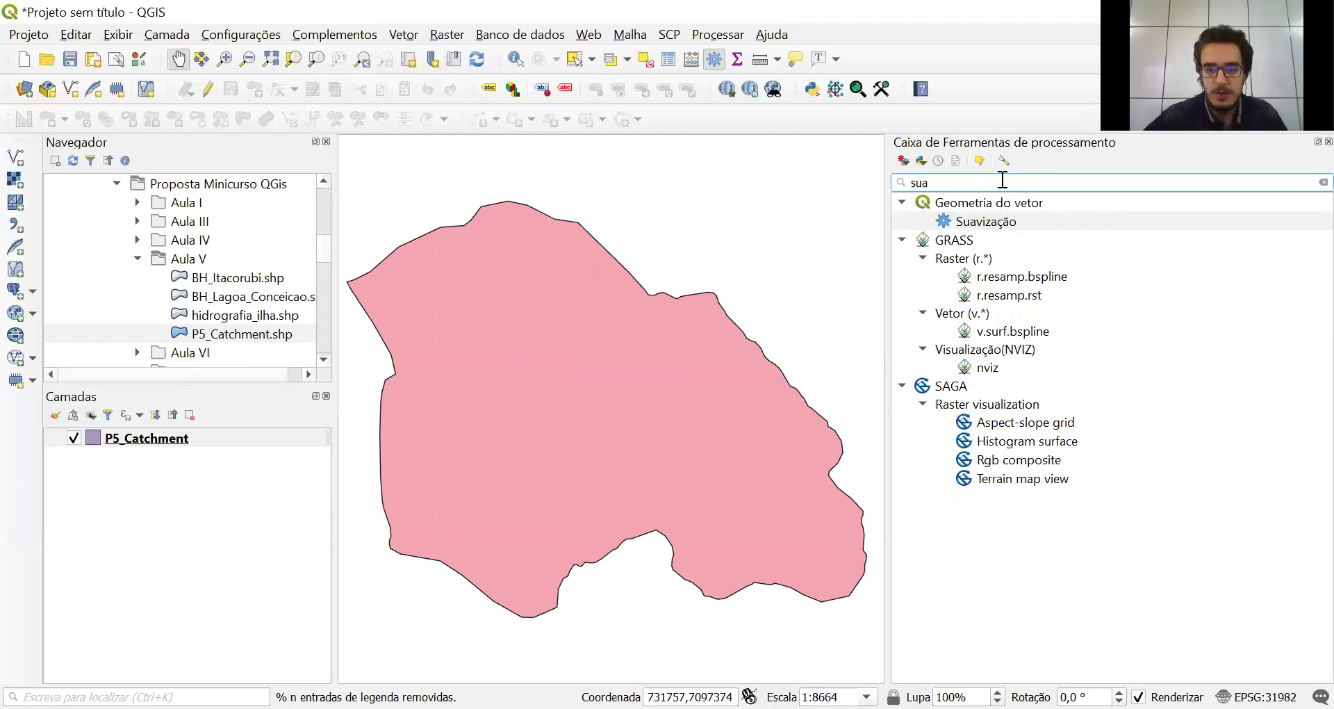
pyautogui.click(975, 223)
pyautogui.doubleClick(979, 222)
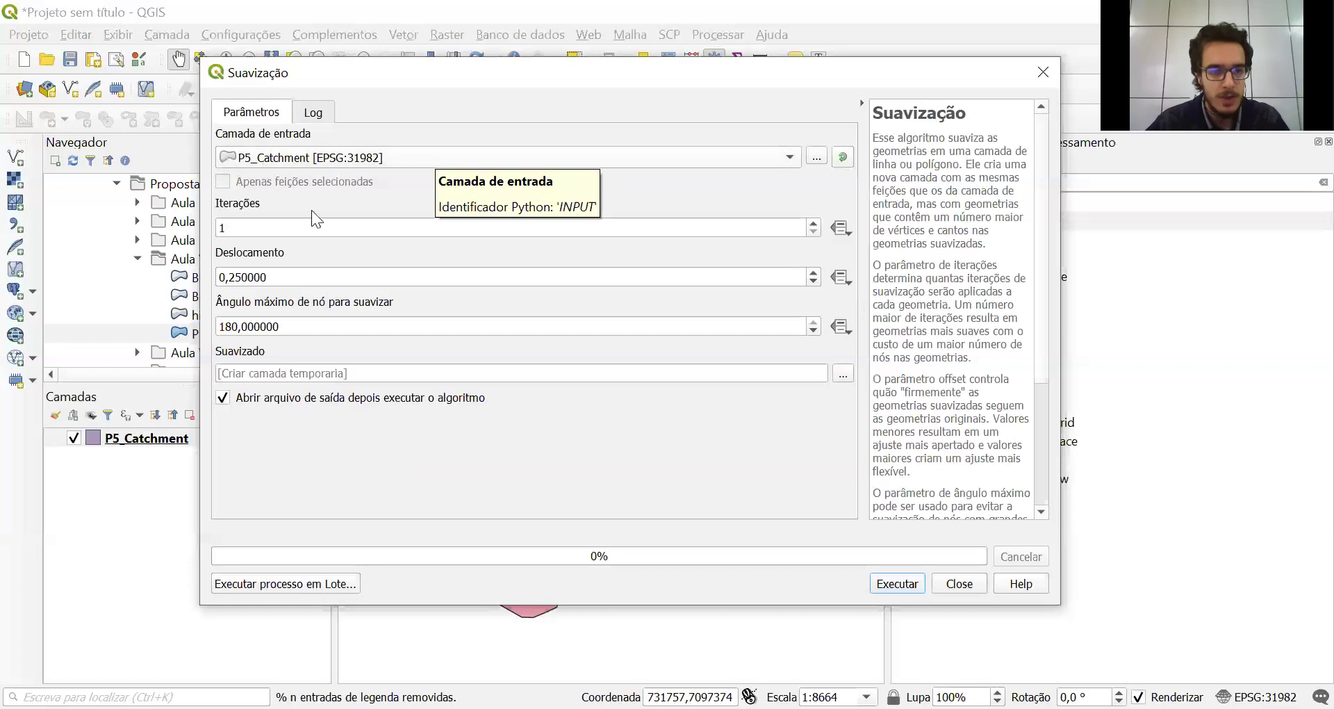
# Smooth the P5_Catchment layer into a temporary layer with 10 iterations and an offset of 0,5, and close the toolbox
pyautogui.scroll(3, 354, 230)
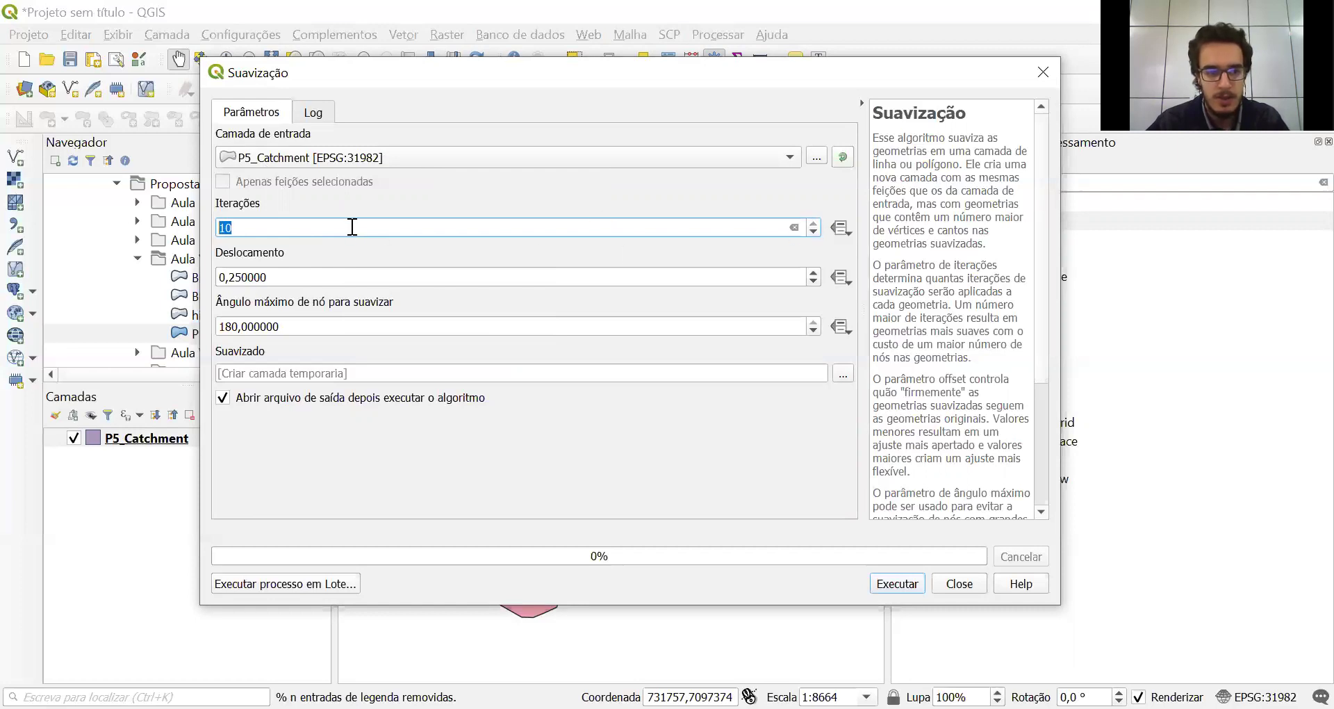
pyautogui.scroll(5, 315, 278)
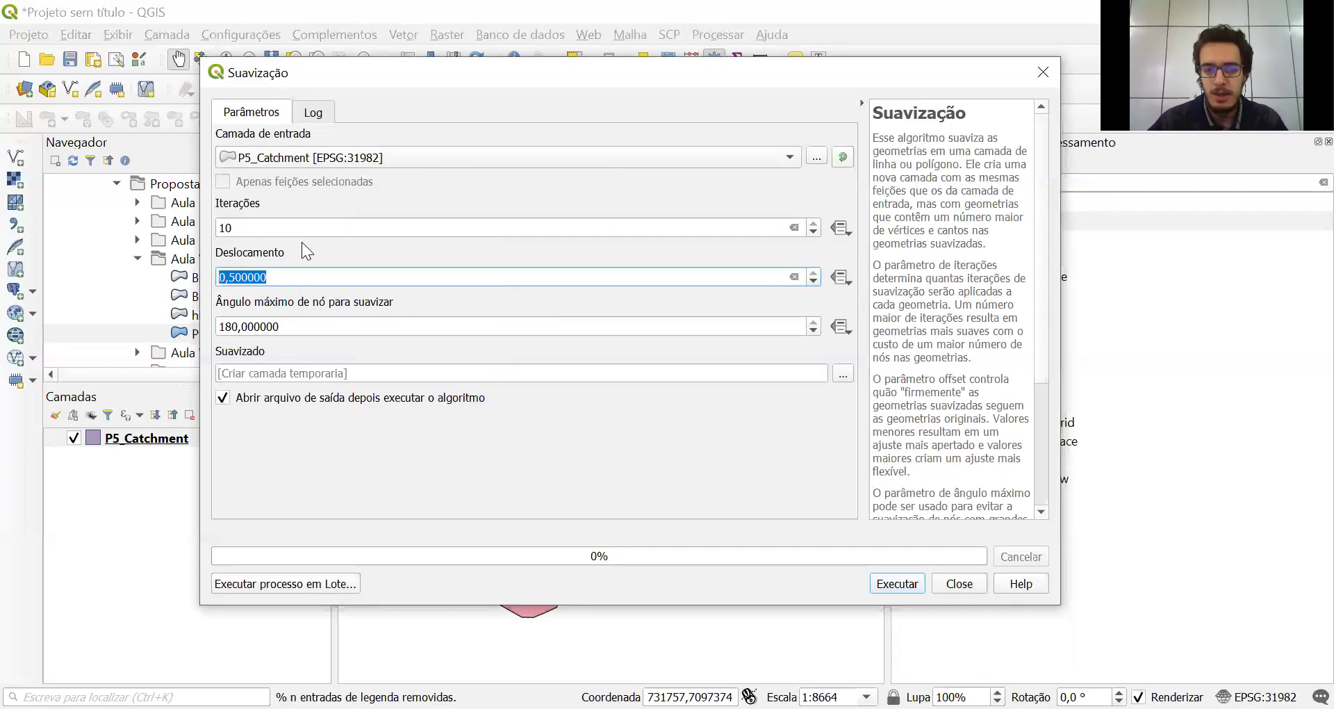
pyautogui.click(908, 583)
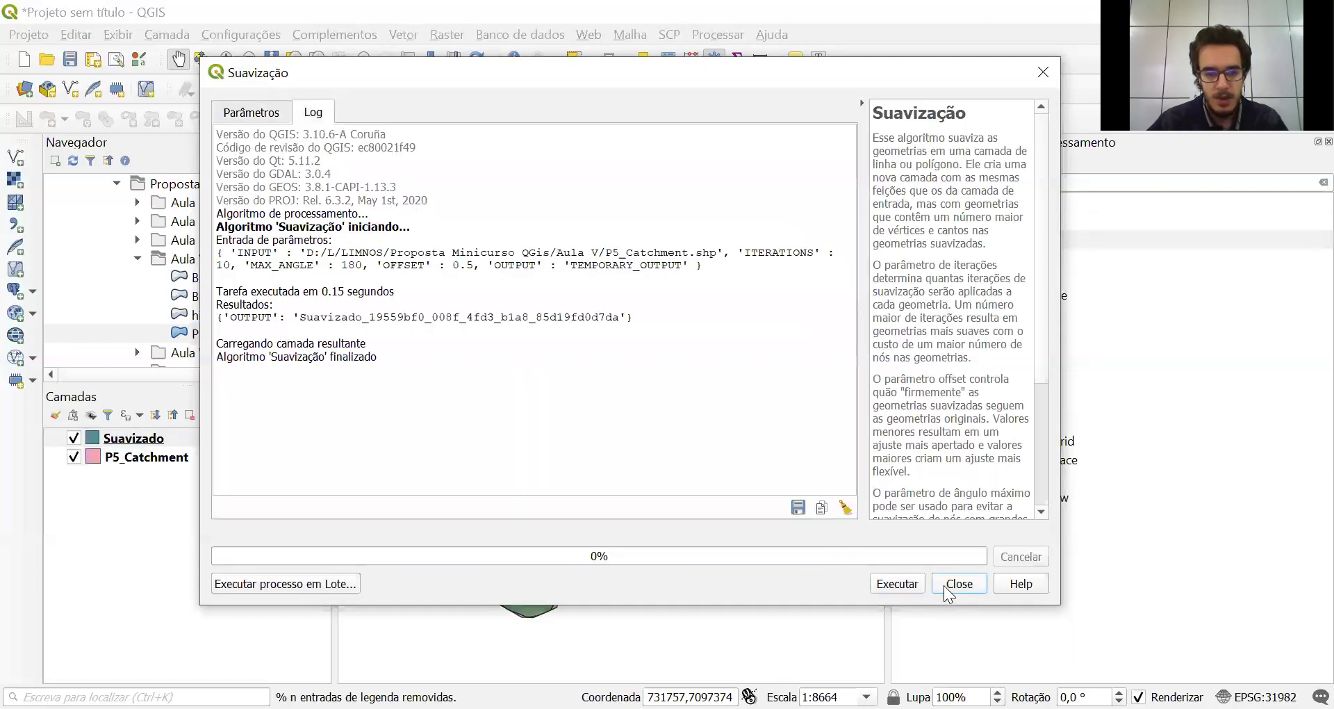
pyautogui.click(946, 584)
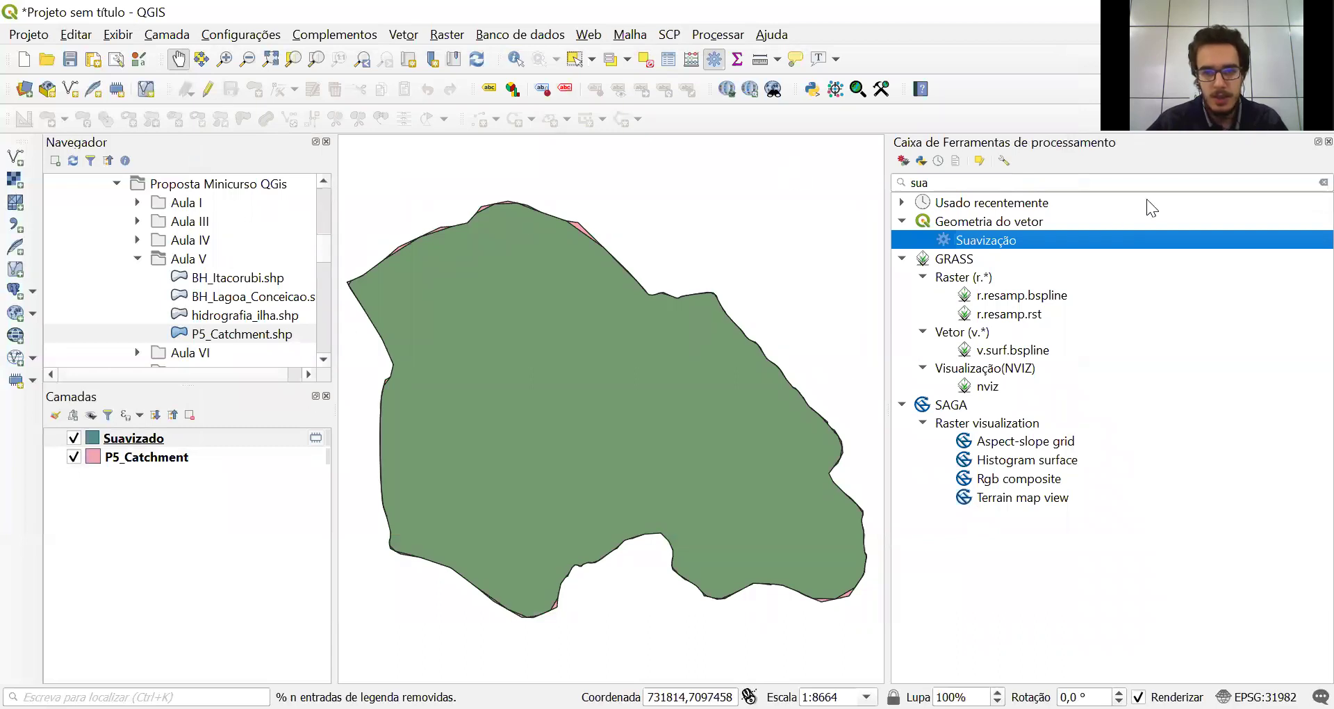
pyautogui.hotkey('ctrl', 'alt', 't')
# Compare the smoothed outline with the original P5_Catchment outline along the northeastern boundary up close
pyautogui.scroll(3, 799, 202)
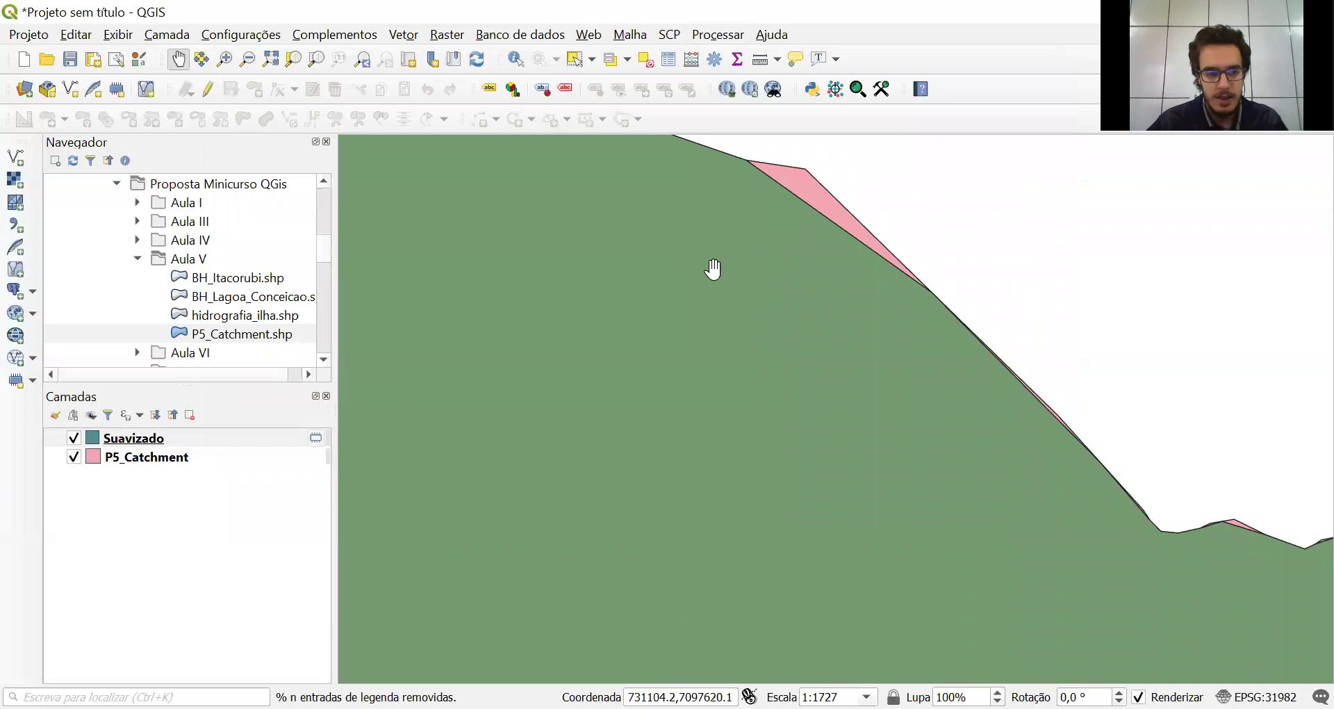
pyautogui.moveTo(765, 246); pyautogui.dragTo(637, 289)
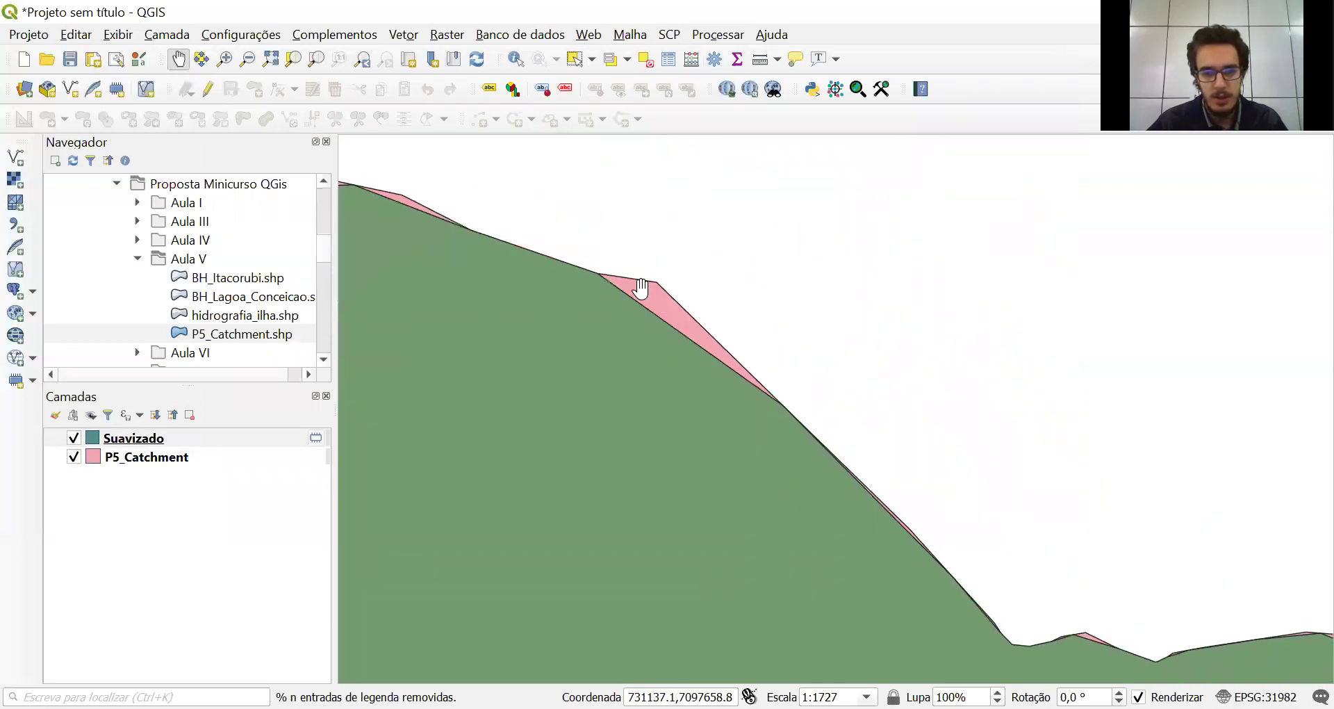
pyautogui.moveTo(945, 562); pyautogui.dragTo(747, 310)
pyautogui.moveTo(973, 441); pyautogui.dragTo(662, 374)
pyautogui.moveTo(743, 481); pyautogui.dragTo(688, 362)
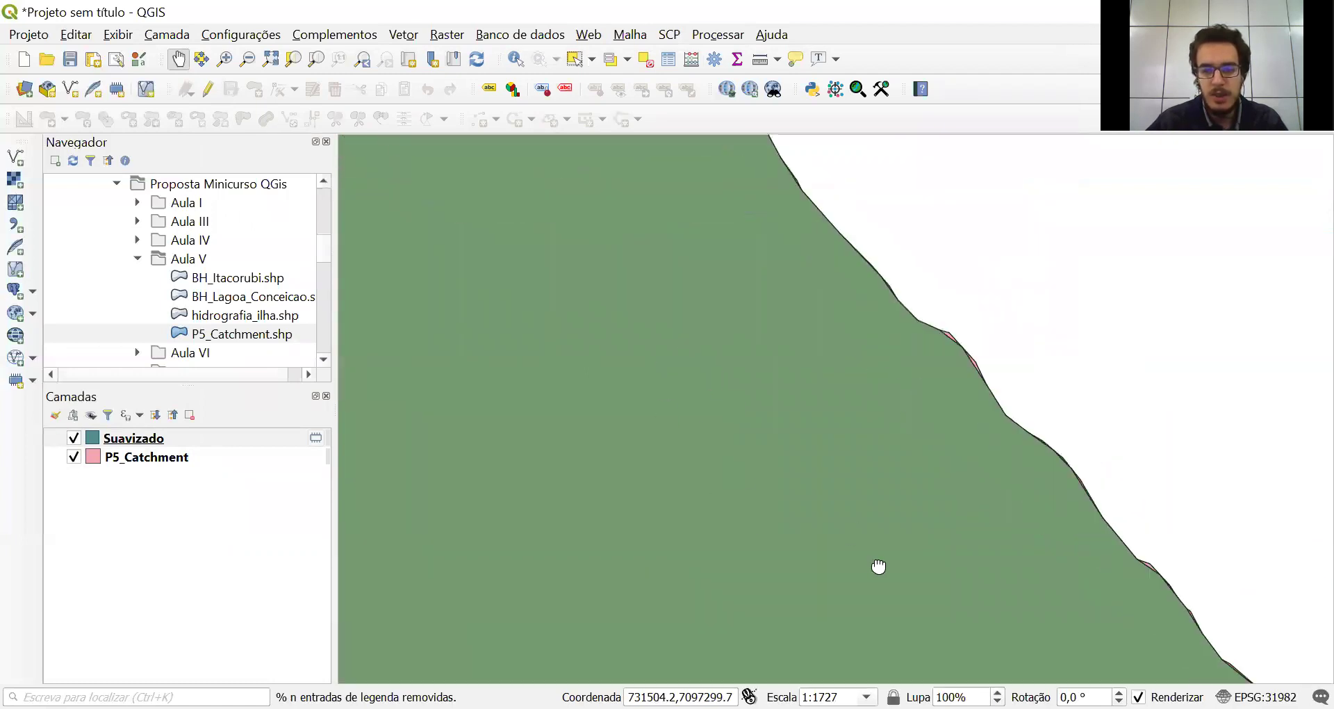
pyautogui.moveTo(879, 567); pyautogui.dragTo(718, 465)
pyautogui.moveTo(877, 382); pyautogui.dragTo(735, 386)
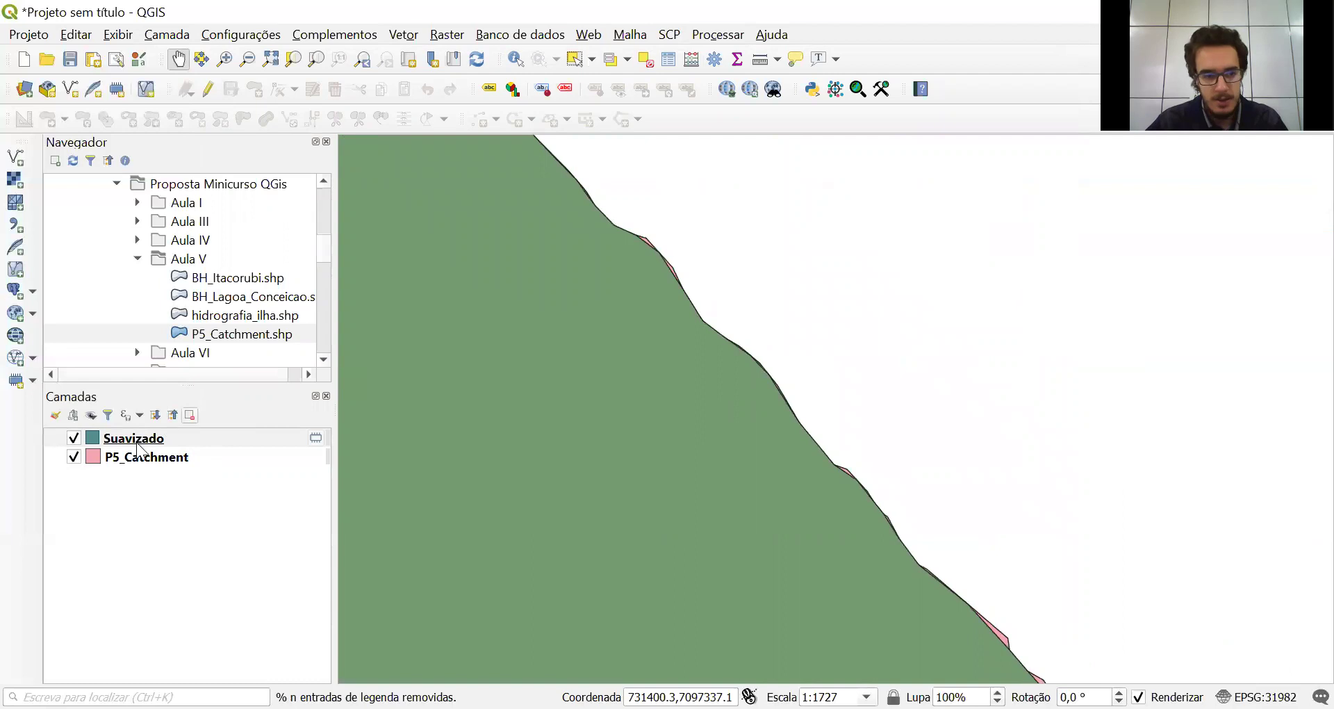
# Switch the Suavizado layer off and on for comparison, and hide P5_Catchment so only the smoothed polygon is displayed
pyautogui.click(74, 438)
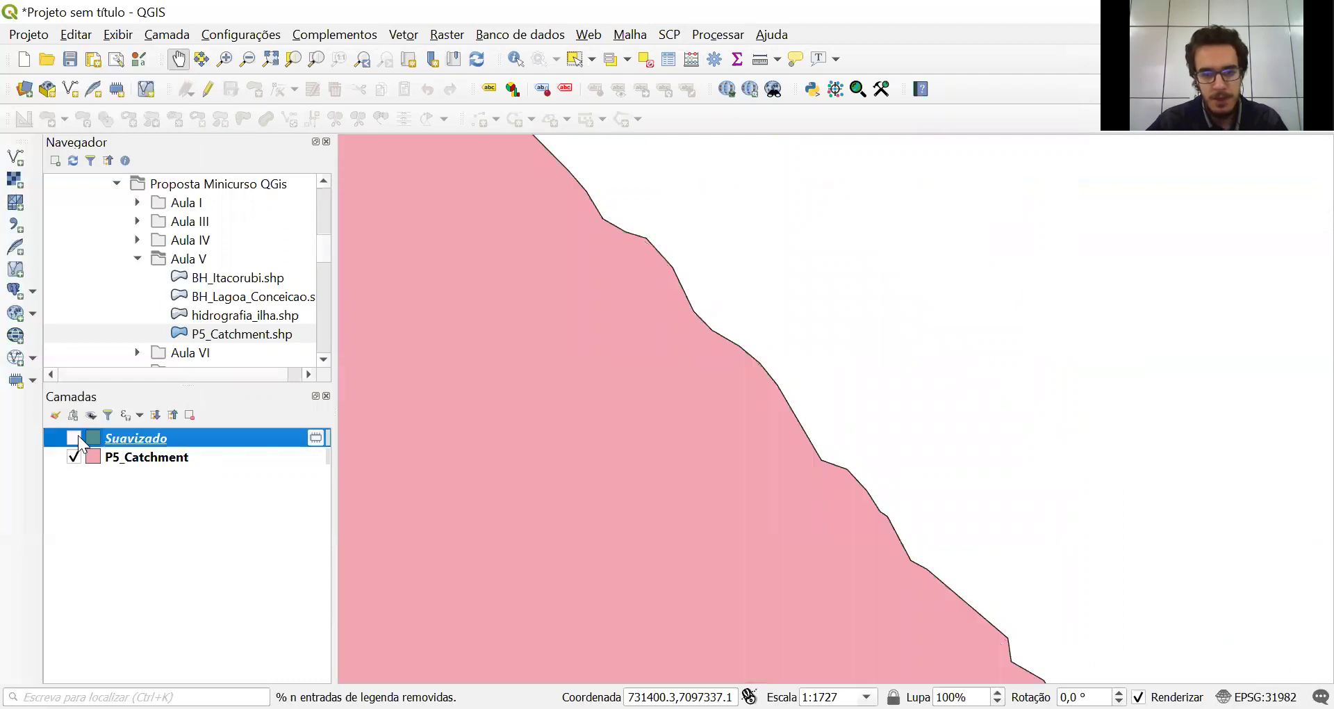
pyautogui.click(75, 437)
pyautogui.click(73, 457)
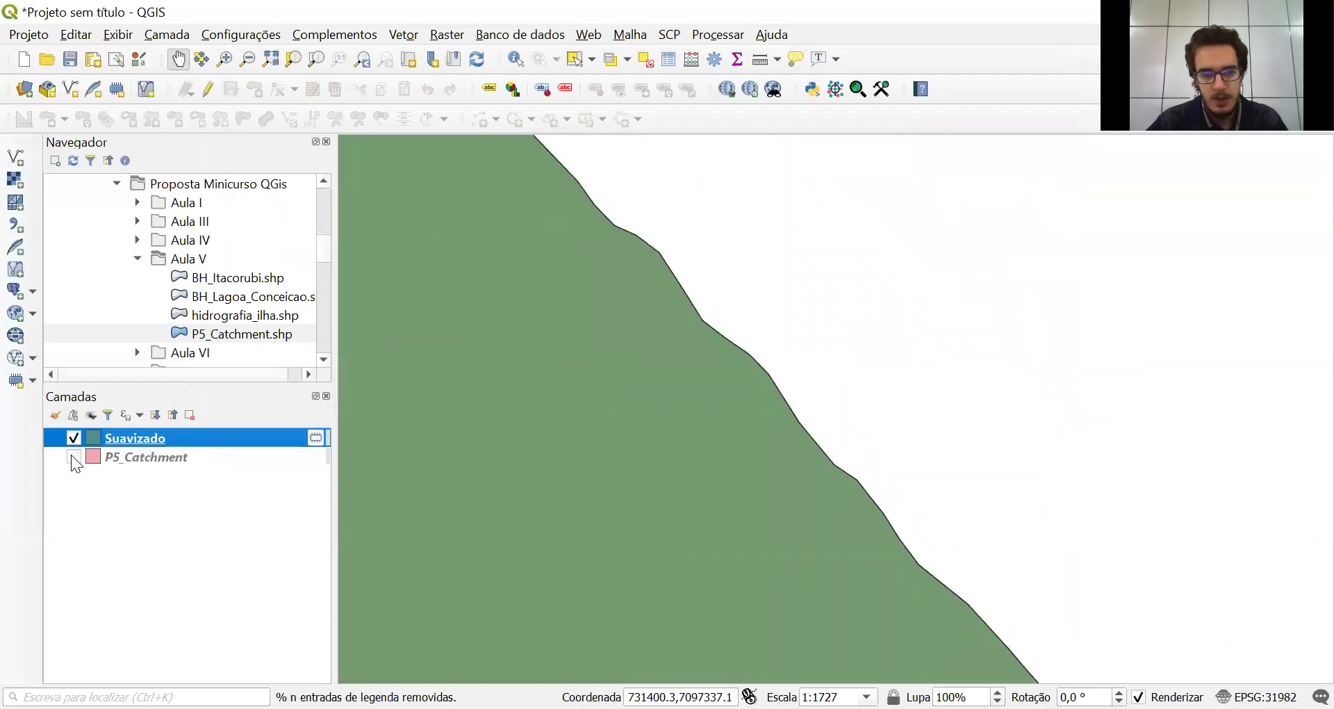
pyautogui.scroll(-2, 709, 458)
pyautogui.moveTo(611, 531); pyautogui.dragTo(866, 480)
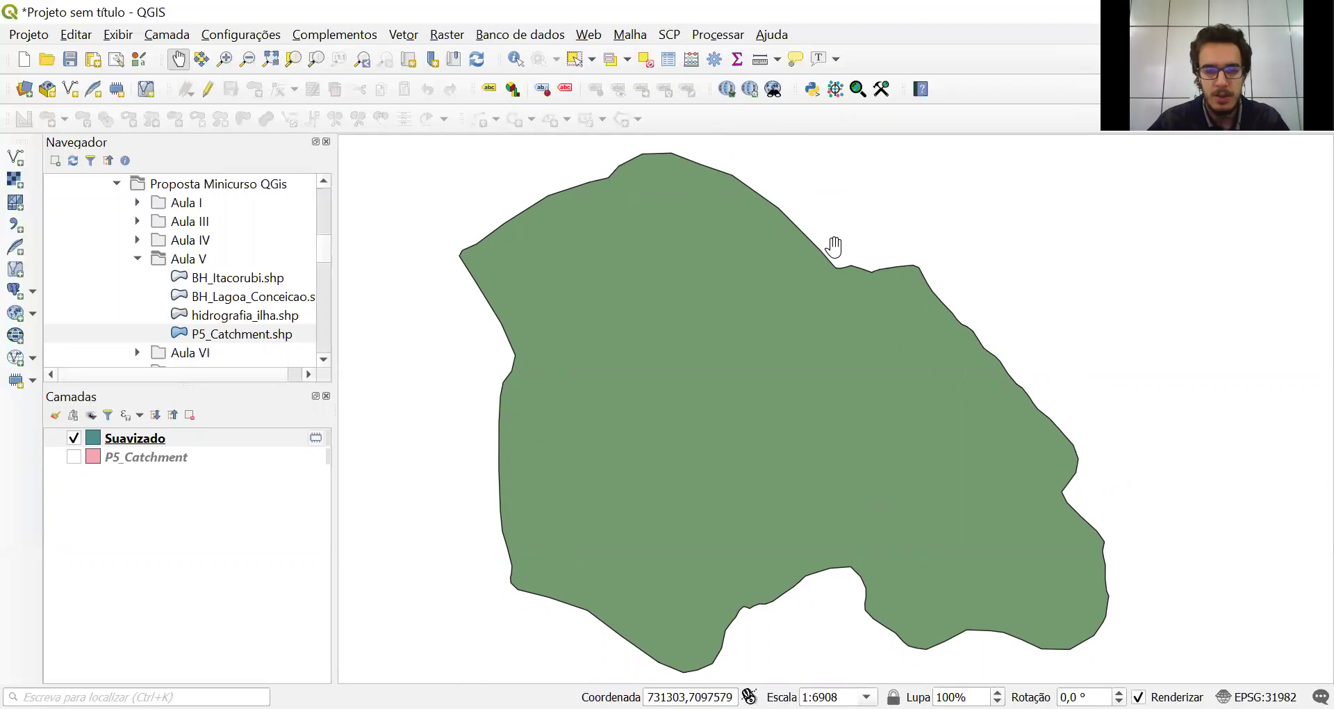
pyautogui.moveTo(769, 390); pyautogui.dragTo(733, 356)
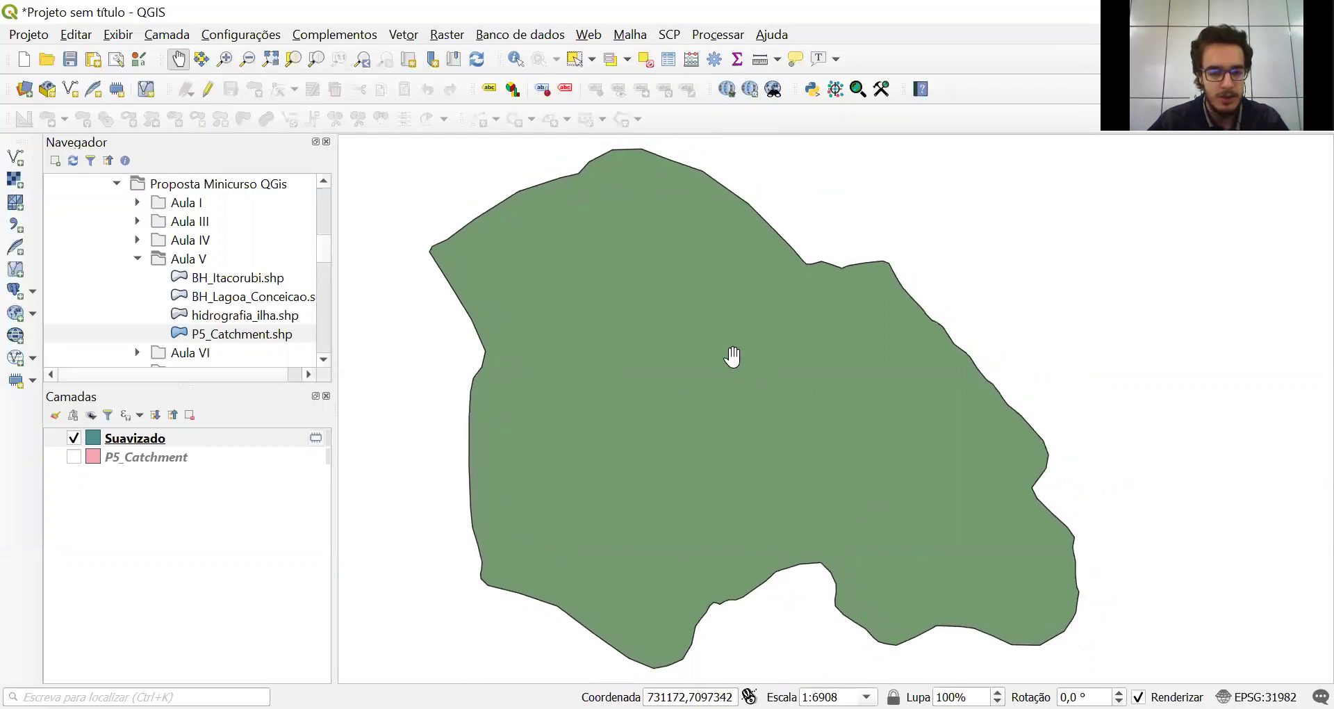
# Select the Suavizado layer, put it in edit mode and activate the Vertex tool
pyautogui.click(179, 438)
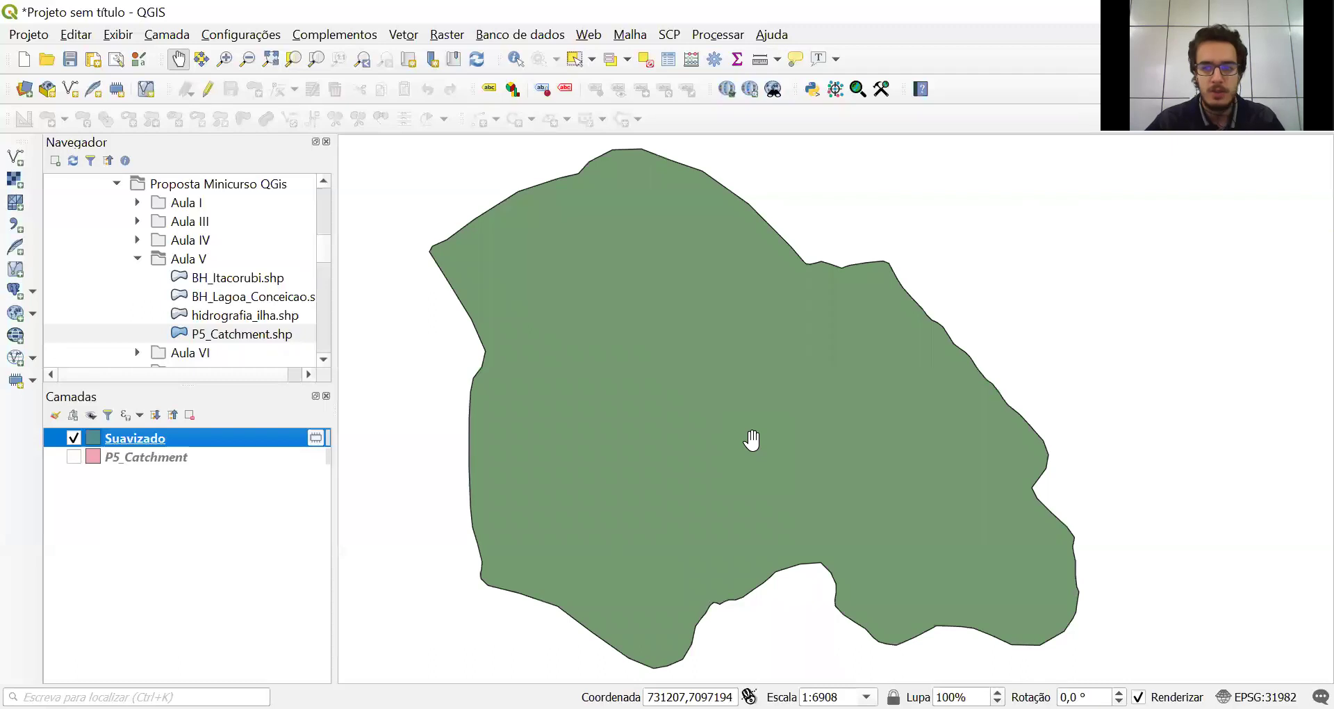
pyautogui.moveTo(712, 263); pyautogui.dragTo(746, 356)
pyautogui.scroll(1, 709, 260)
pyautogui.scroll(-1, 709, 261)
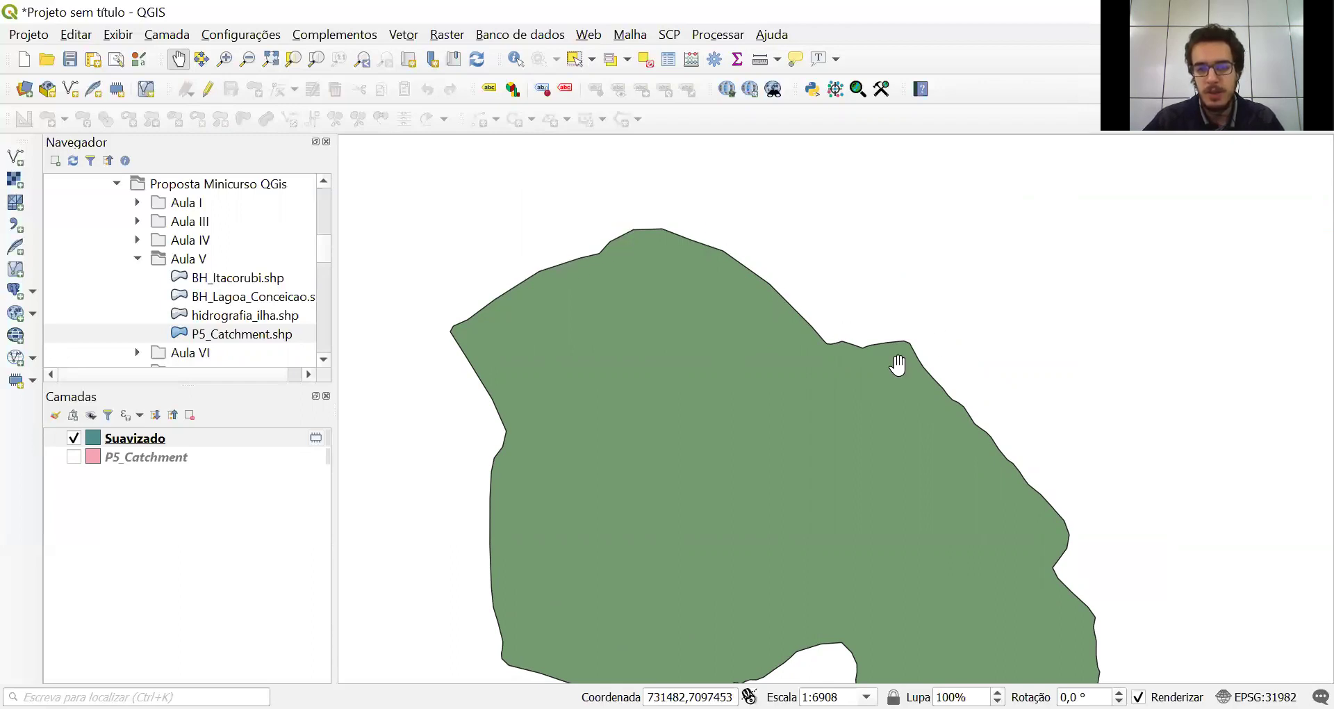
pyautogui.moveTo(879, 417); pyautogui.dragTo(852, 327)
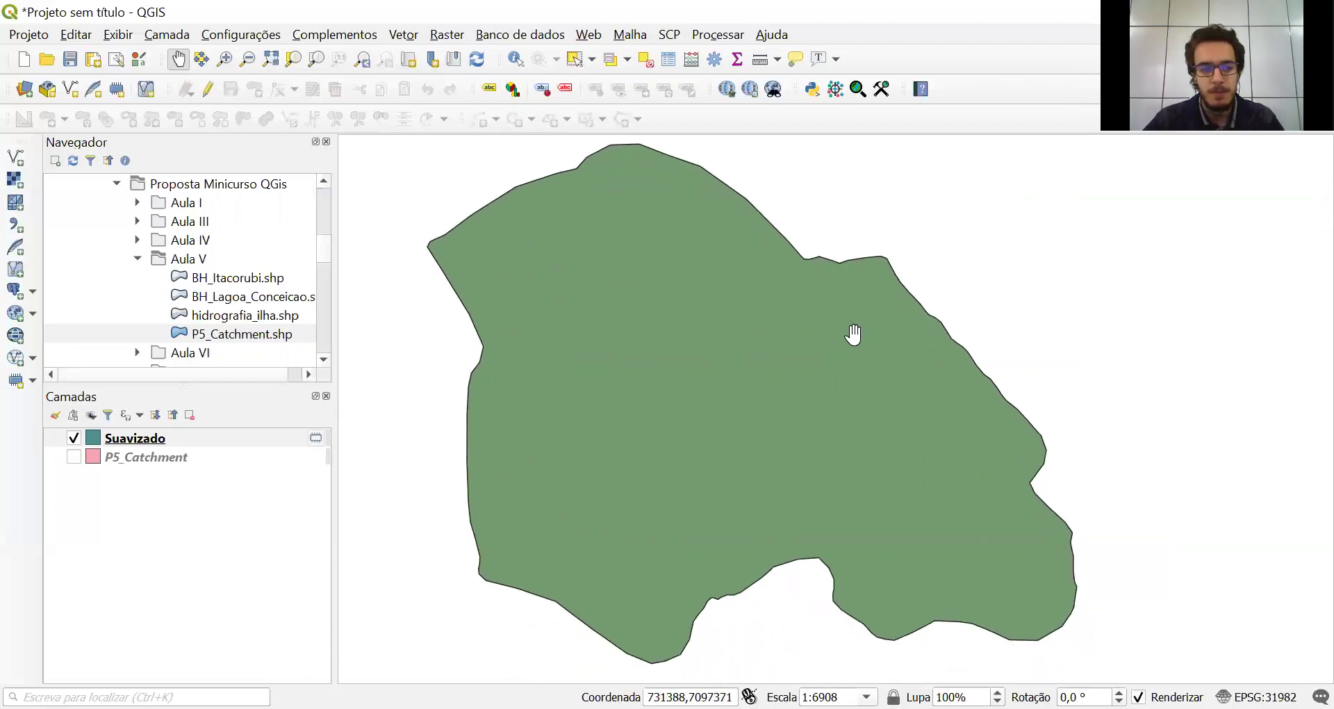
pyautogui.click(207, 90)
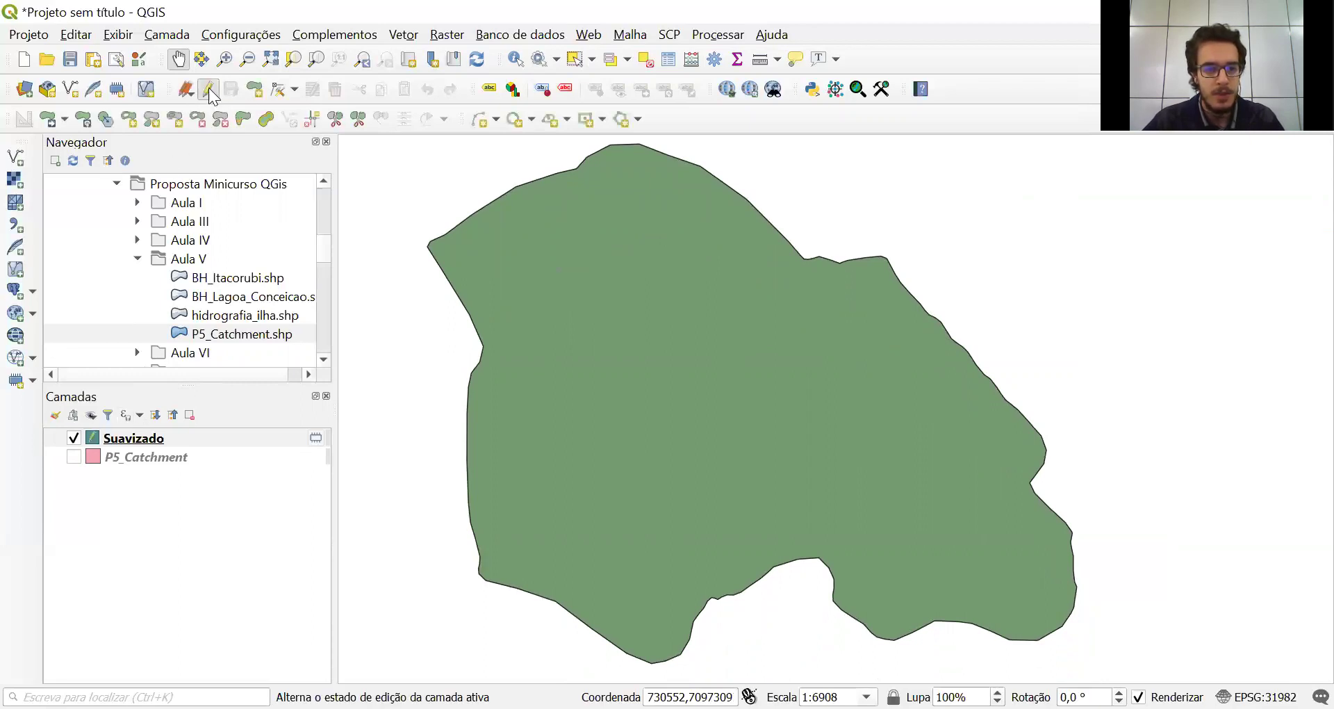
pyautogui.click(278, 91)
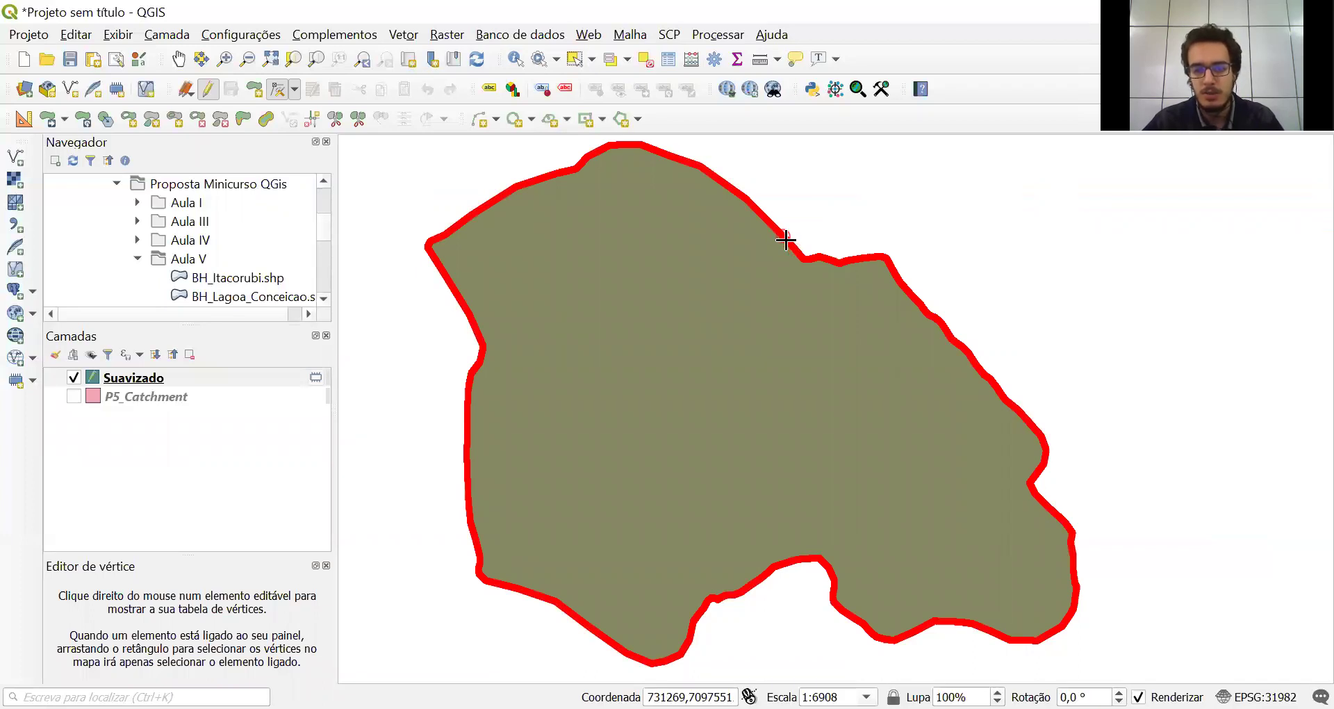
# Examine the spacing of the vertices along the northeastern boundary of the Suavizado polygon at close range
pyautogui.scroll(1, 785, 240)
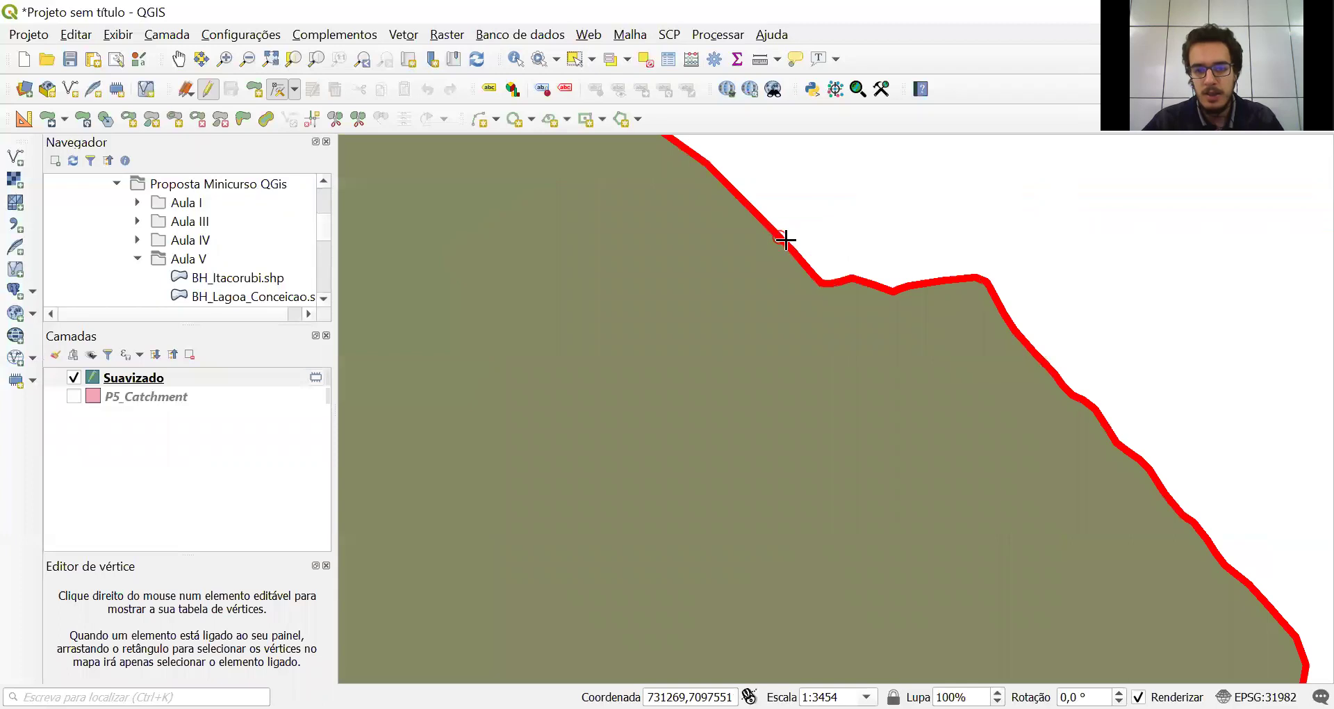
pyautogui.scroll(1, 785, 239)
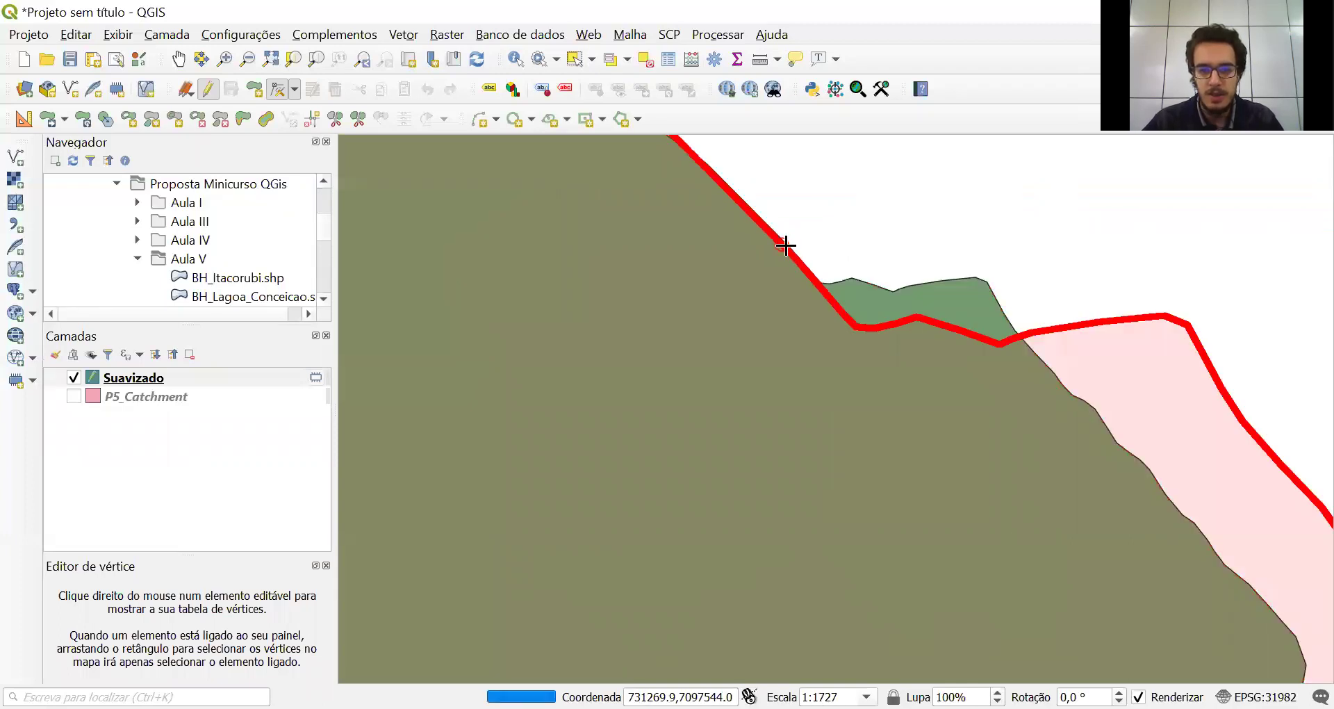
pyautogui.scroll(1, 782, 249)
pyautogui.scroll(1, 778, 258)
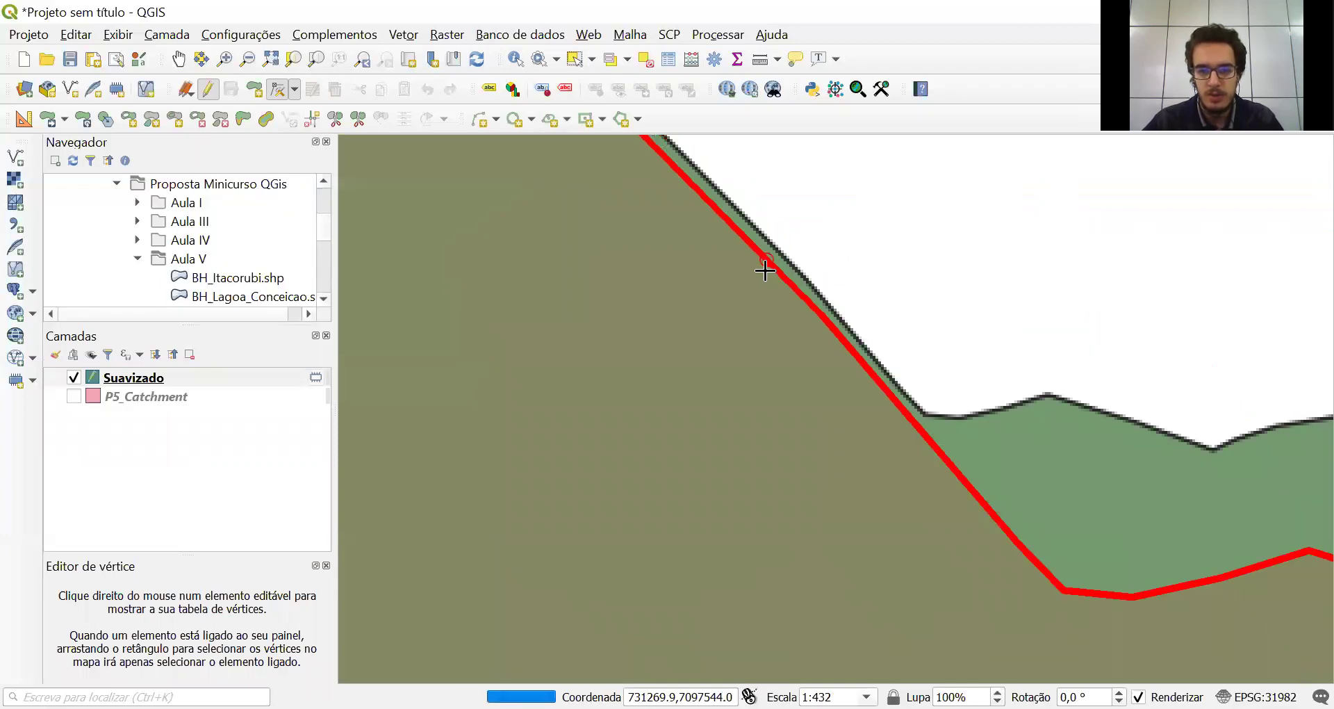
pyautogui.scroll(2, 767, 263)
pyautogui.scroll(-4, 666, 321)
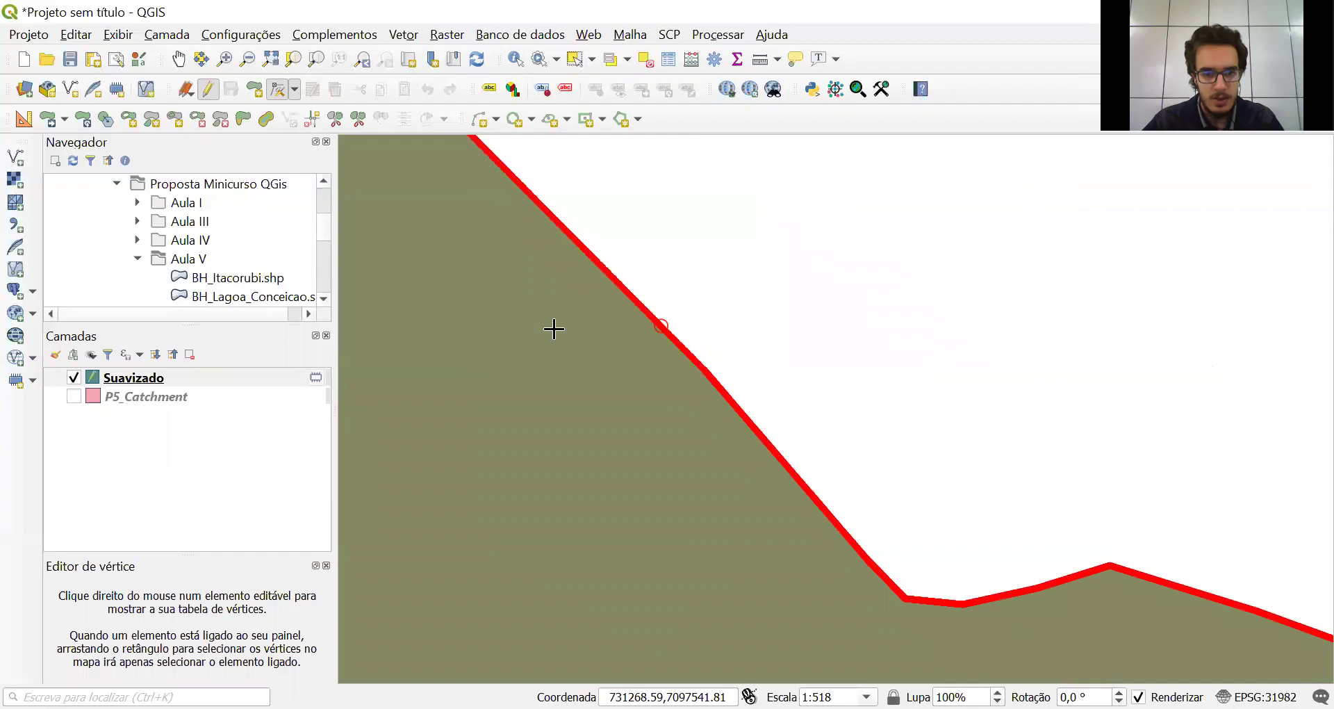
pyautogui.scroll(-1, 685, 355)
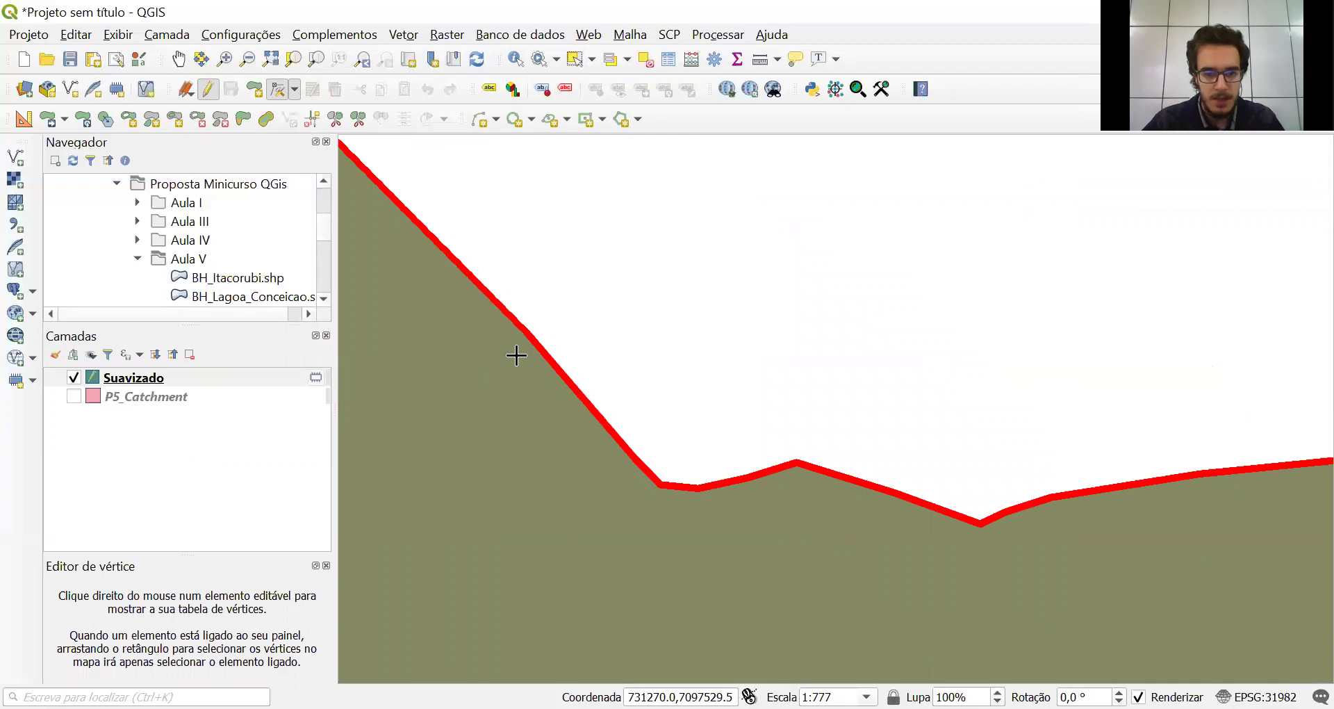
pyautogui.scroll(1, 516, 355)
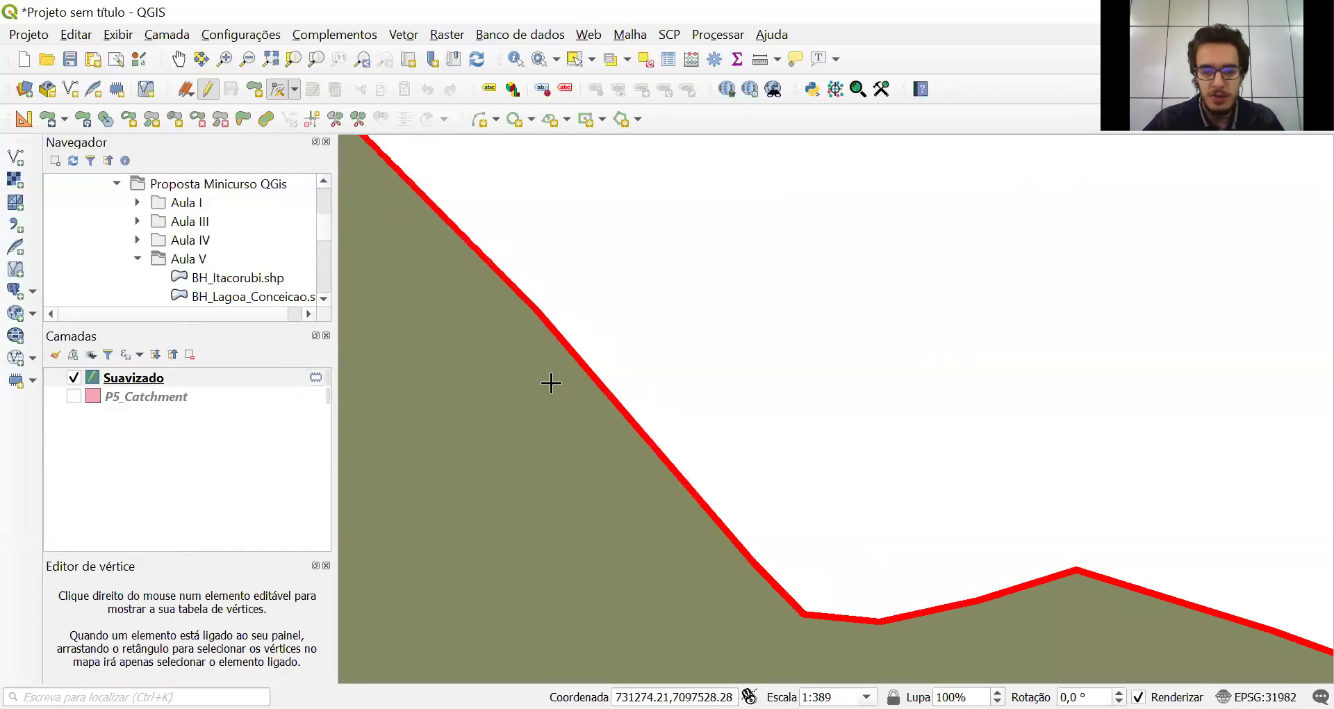
pyautogui.scroll(1, 551, 383)
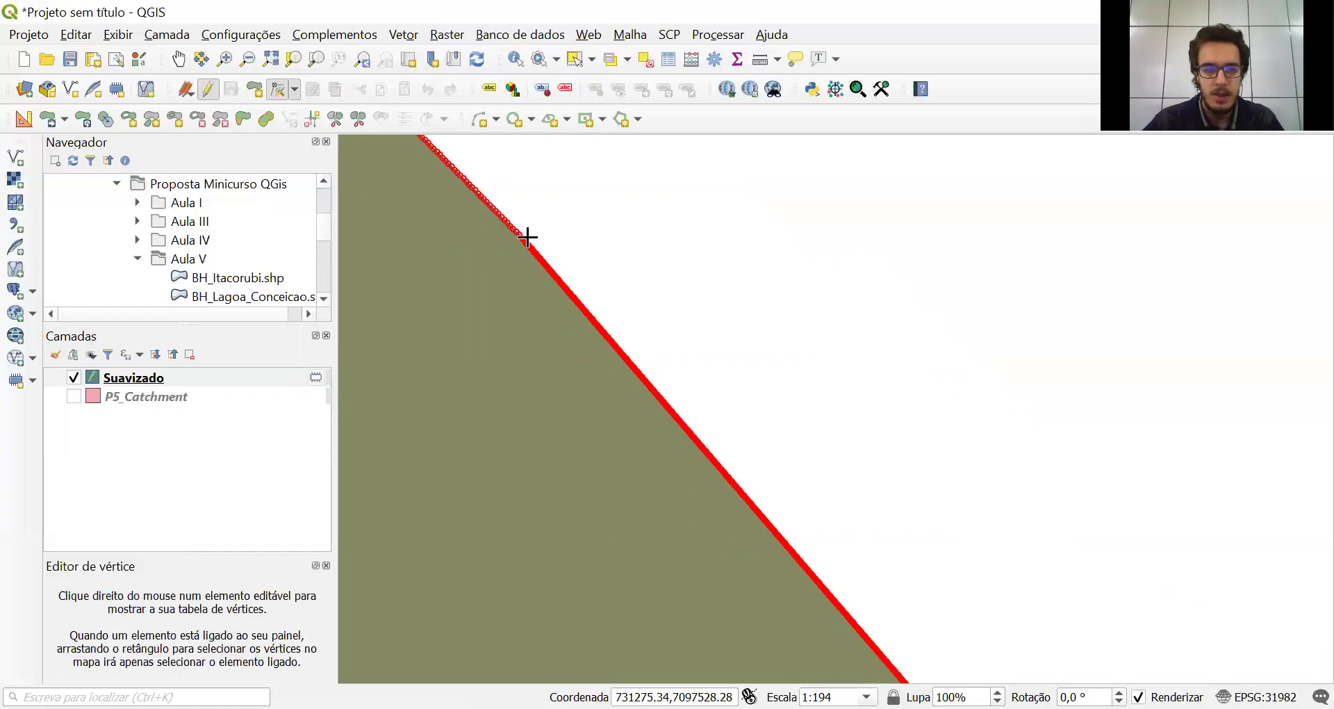
pyautogui.click(895, 323)
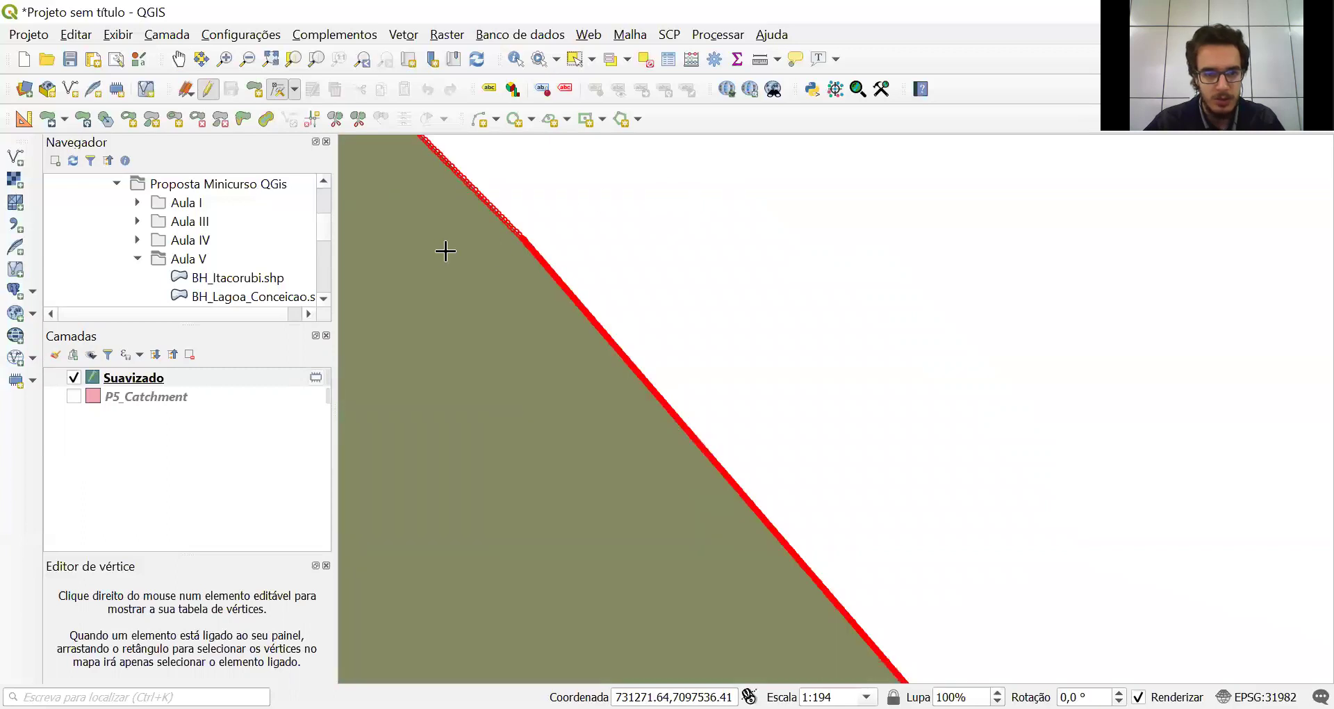
pyautogui.hotkey('ctrl', 'alt', '+')
pyautogui.scroll(1, 441, 420)
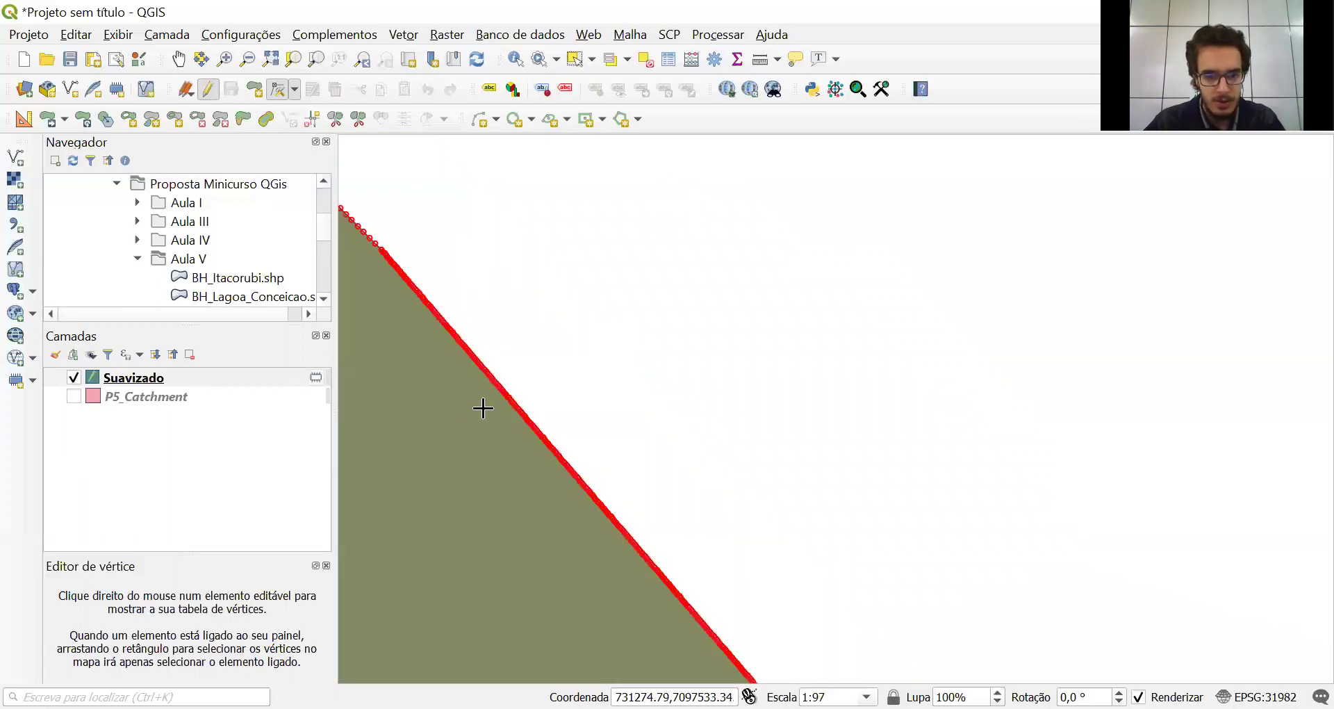
pyautogui.scroll(1, 687, 356)
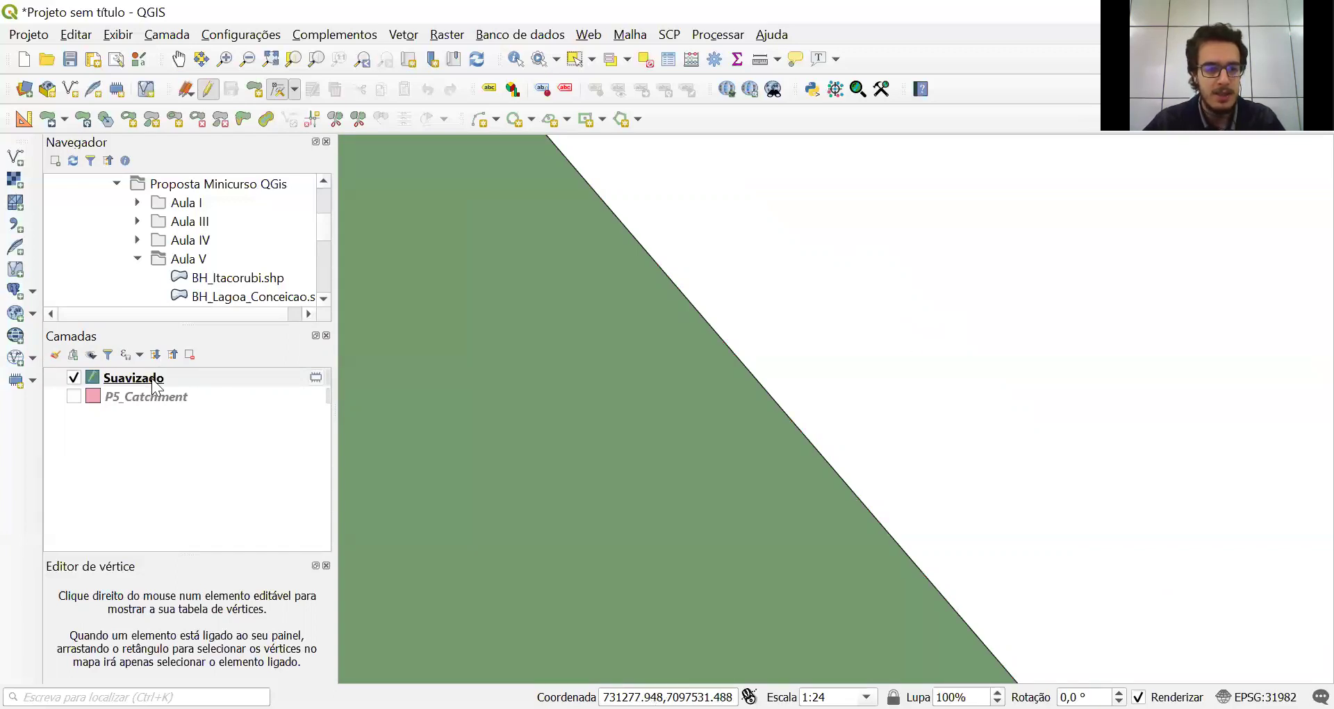
# End the editing session on the Suavizado layer and keep that layer selected
pyautogui.click(208, 89)
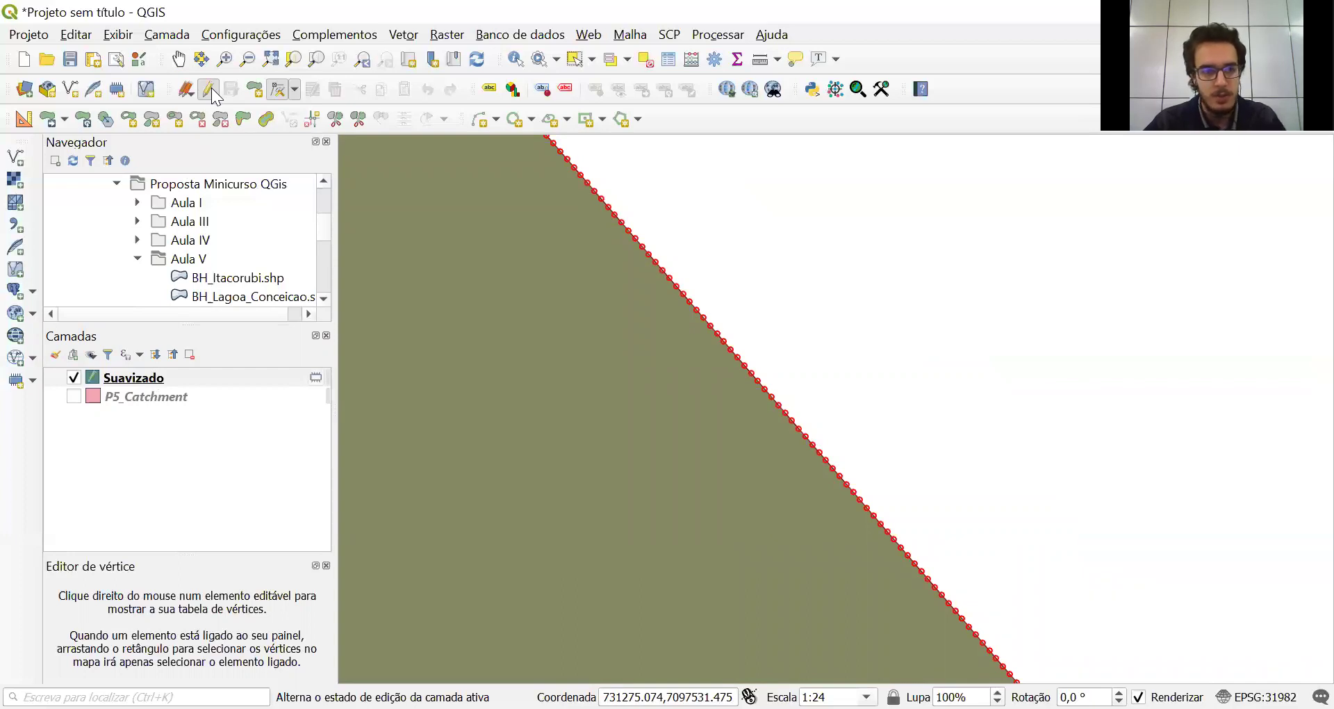
pyautogui.click(210, 89)
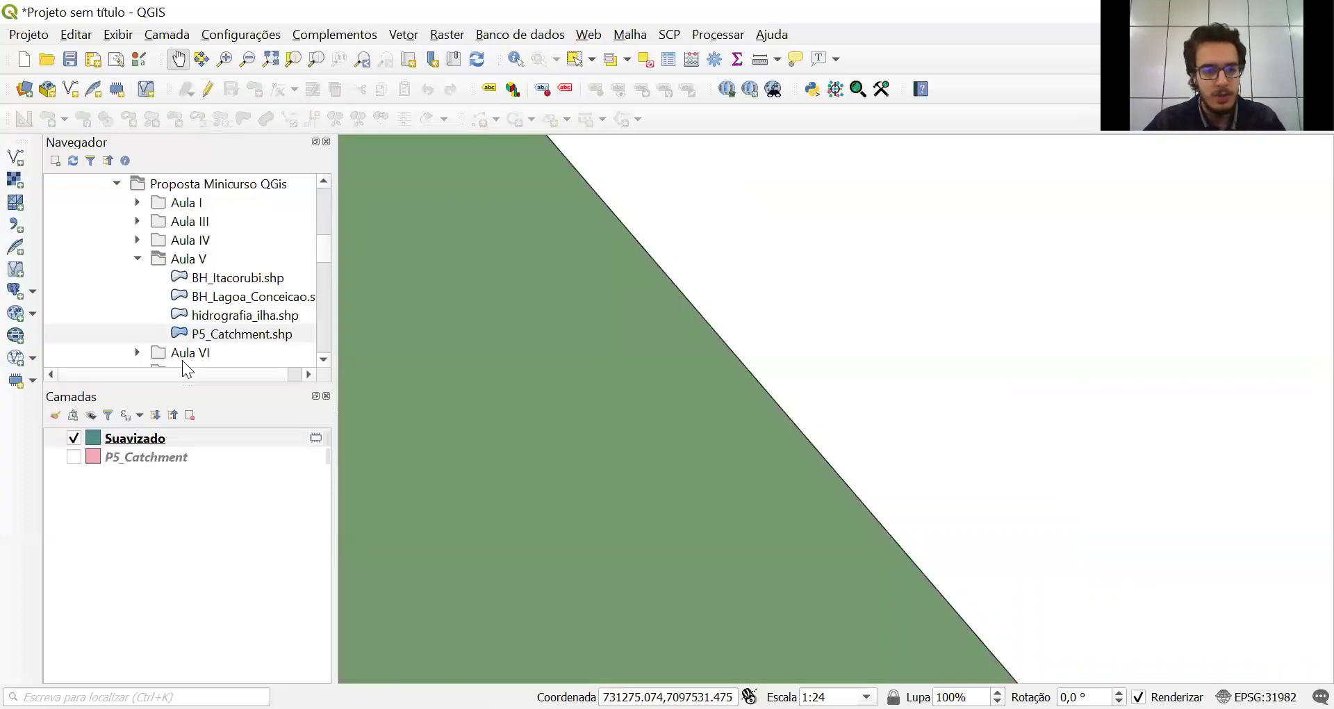
pyautogui.click(172, 442)
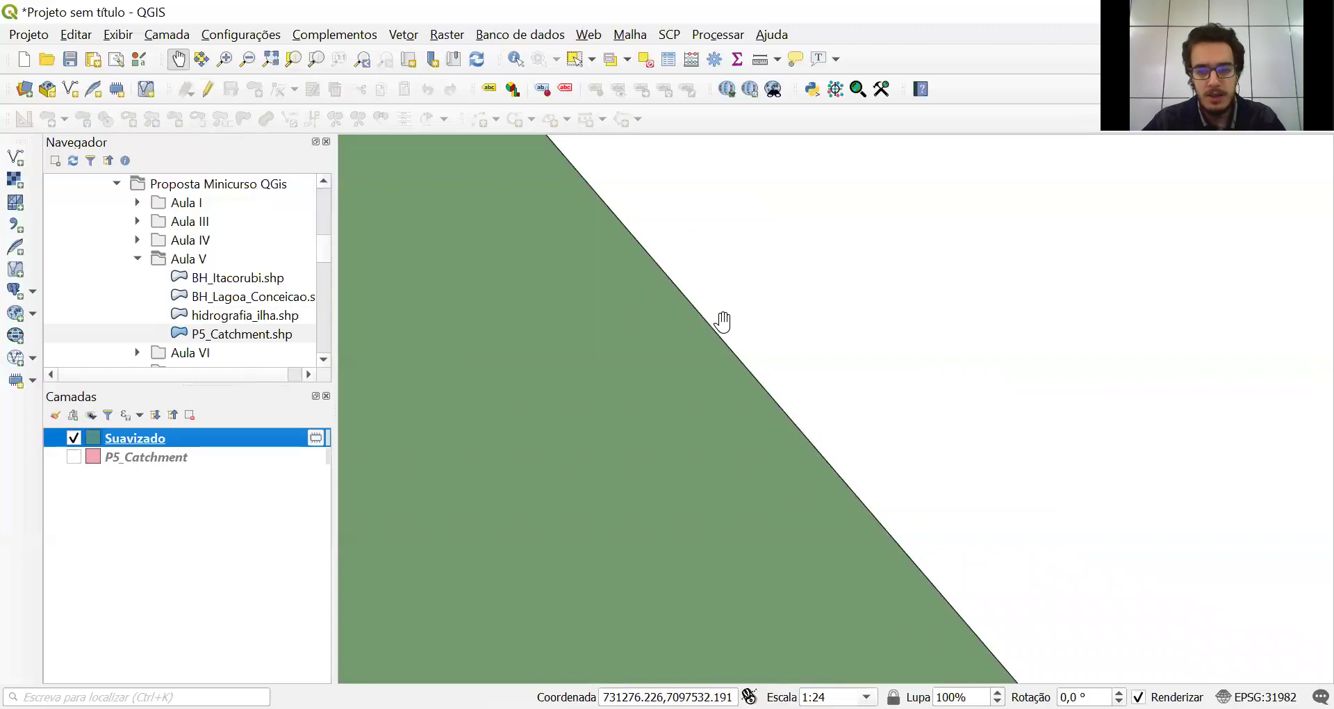
# Search the processing toolbox for "simpli" and open the Simplificar tool for the Suavizado layer
pyautogui.hotkey('ctrl', 'alt', 't')
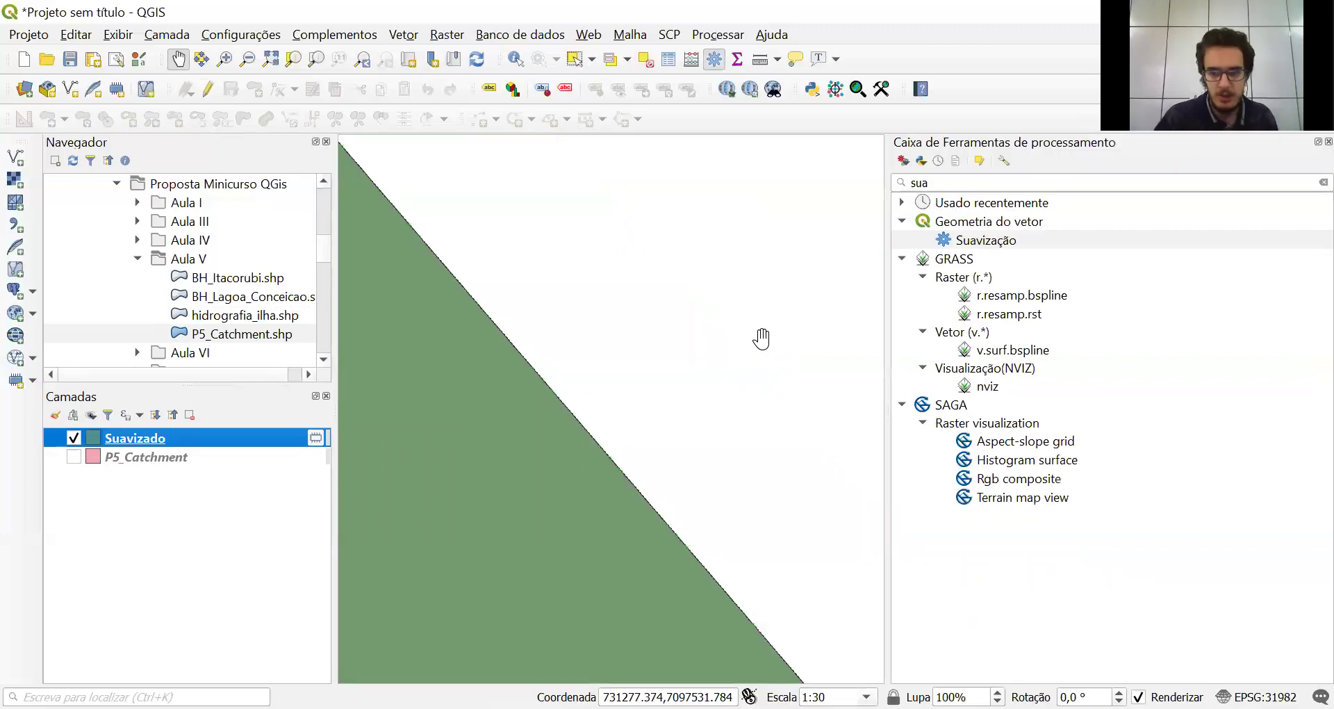
pyautogui.click(949, 184)
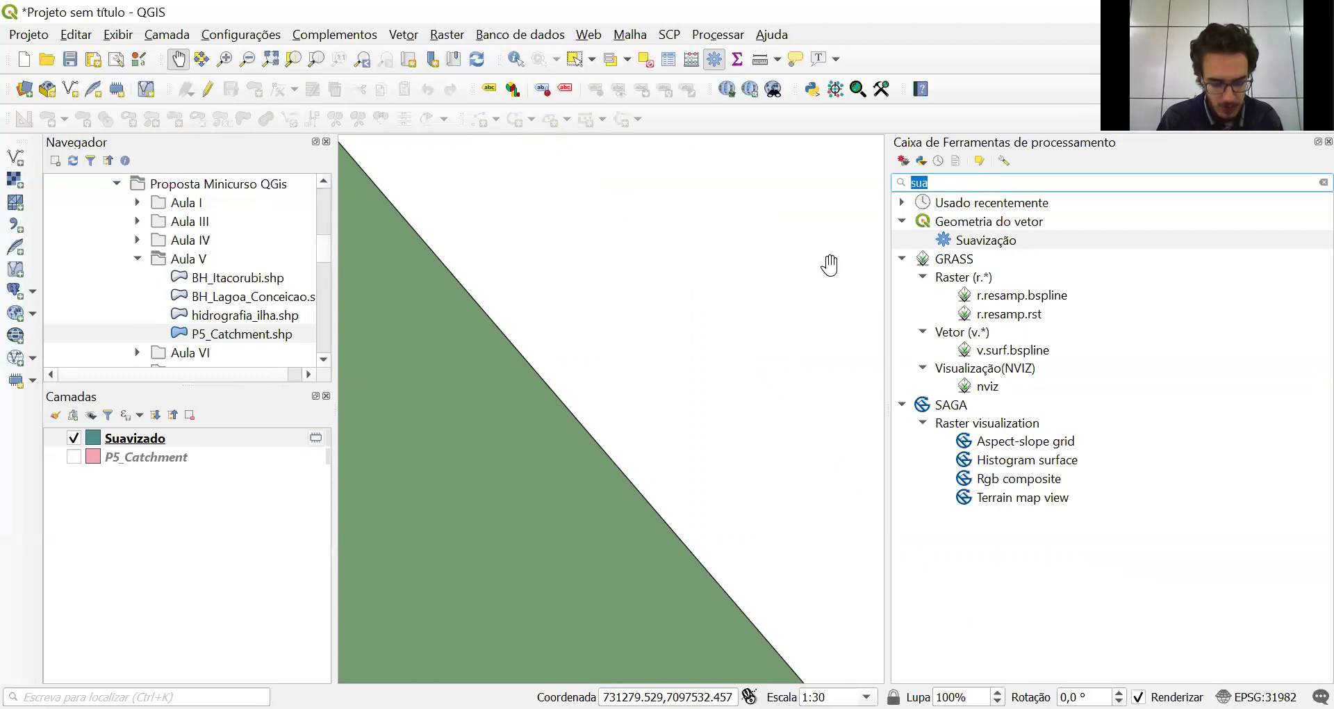
pyautogui.write('sim')
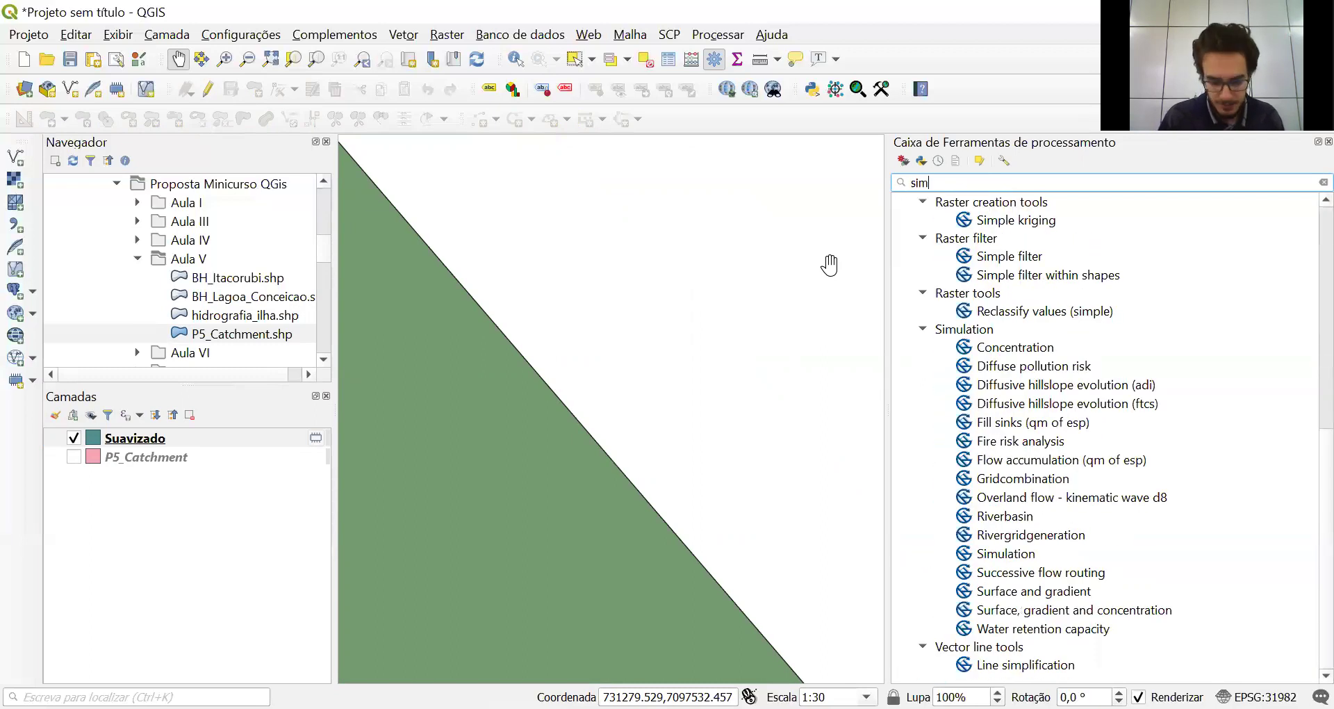
pyautogui.write('pli')
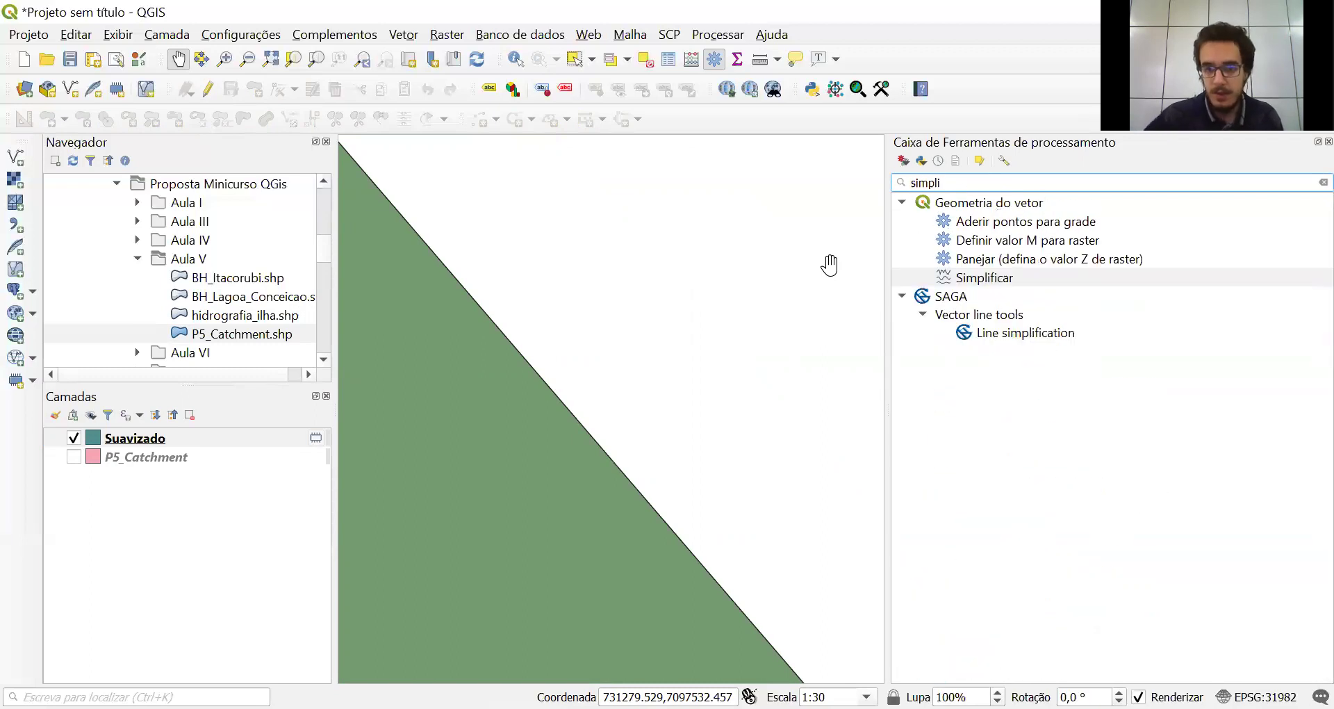
pyautogui.click(1007, 279)
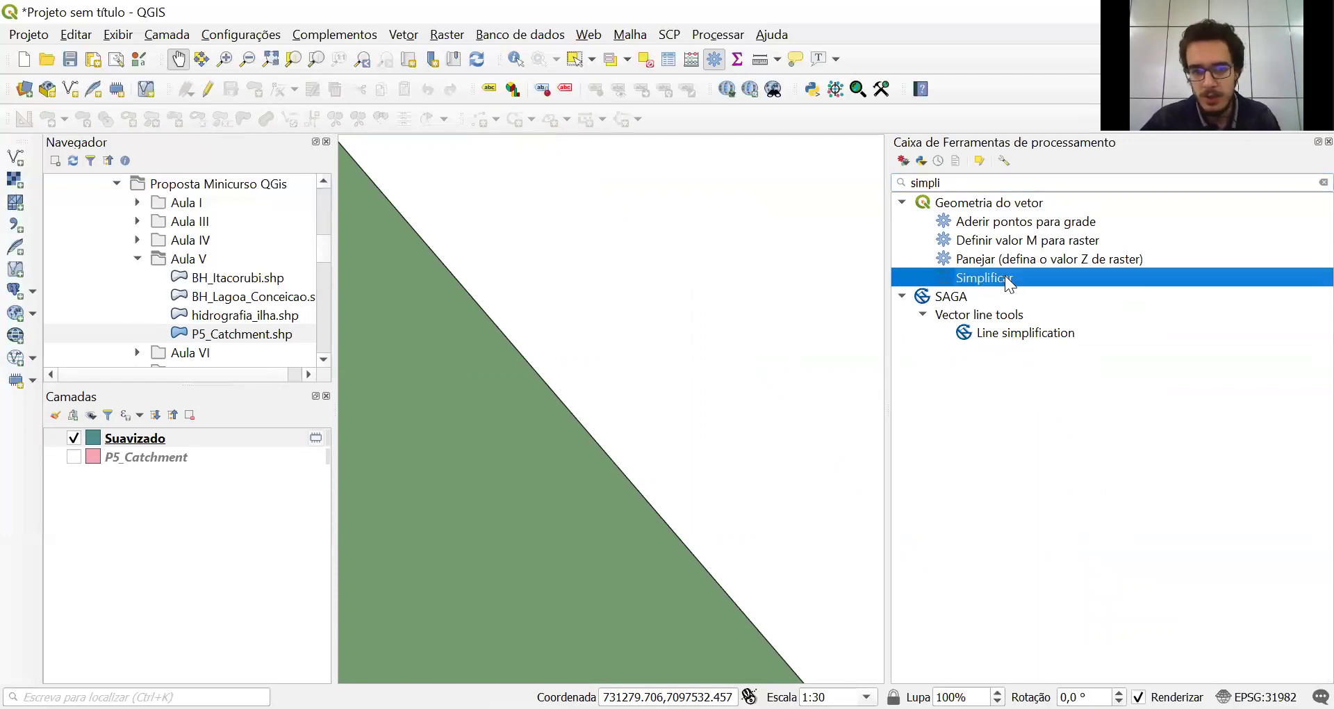
pyautogui.doubleClick(1007, 278)
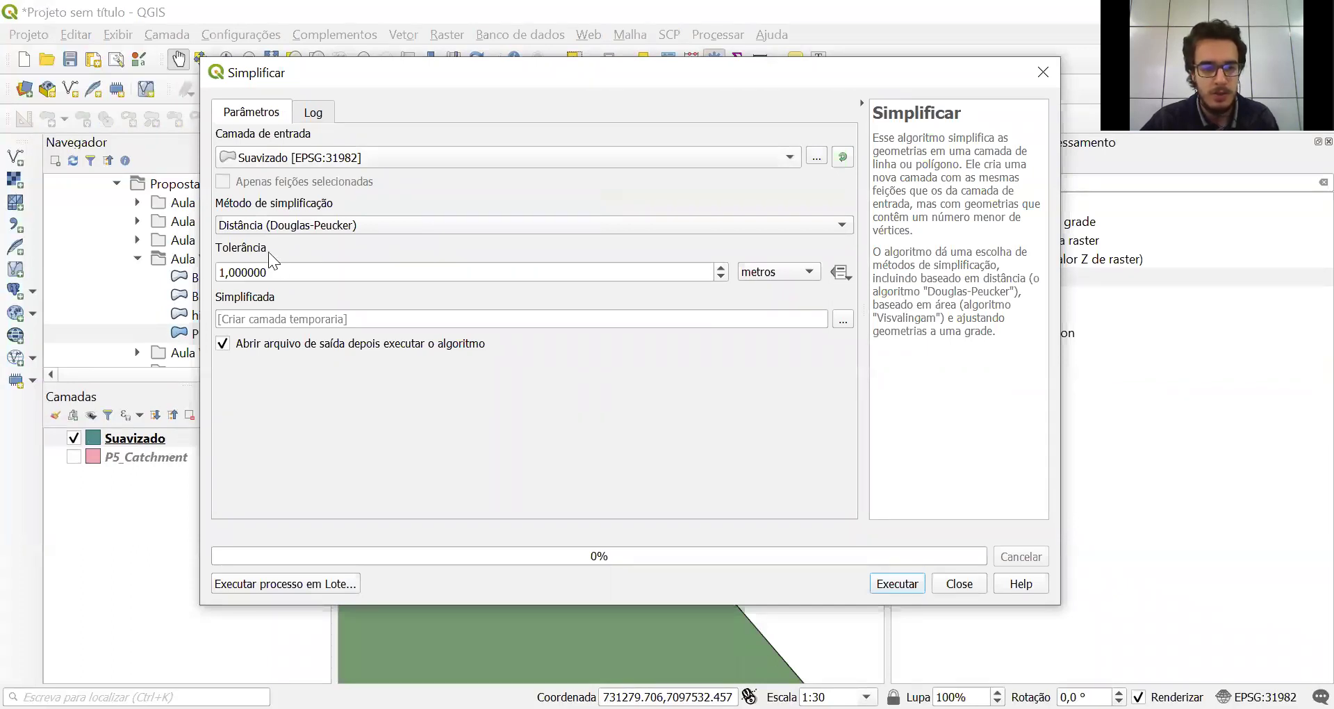
# Simplify Suavizado into a temporary layer using the Distância (Douglas-Peucker) method with a 2 m tolerance
pyautogui.scroll(1, 239, 272)
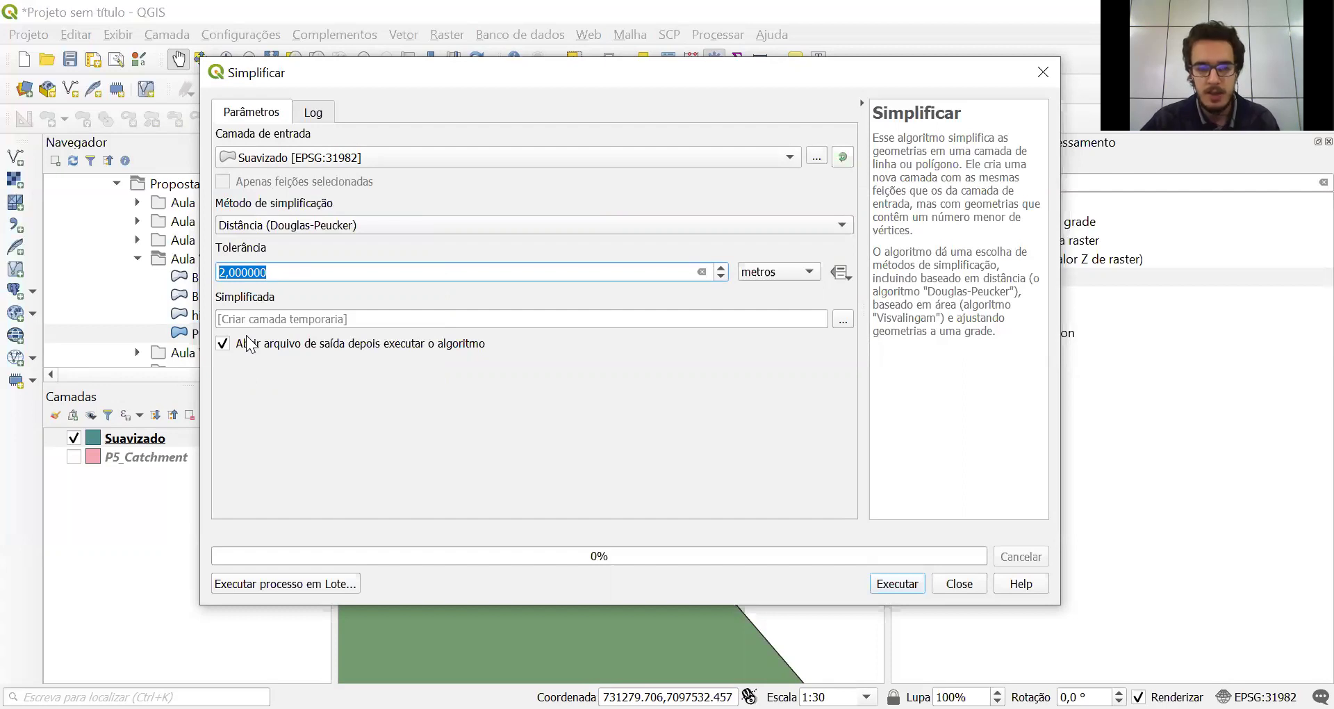
pyautogui.click(884, 588)
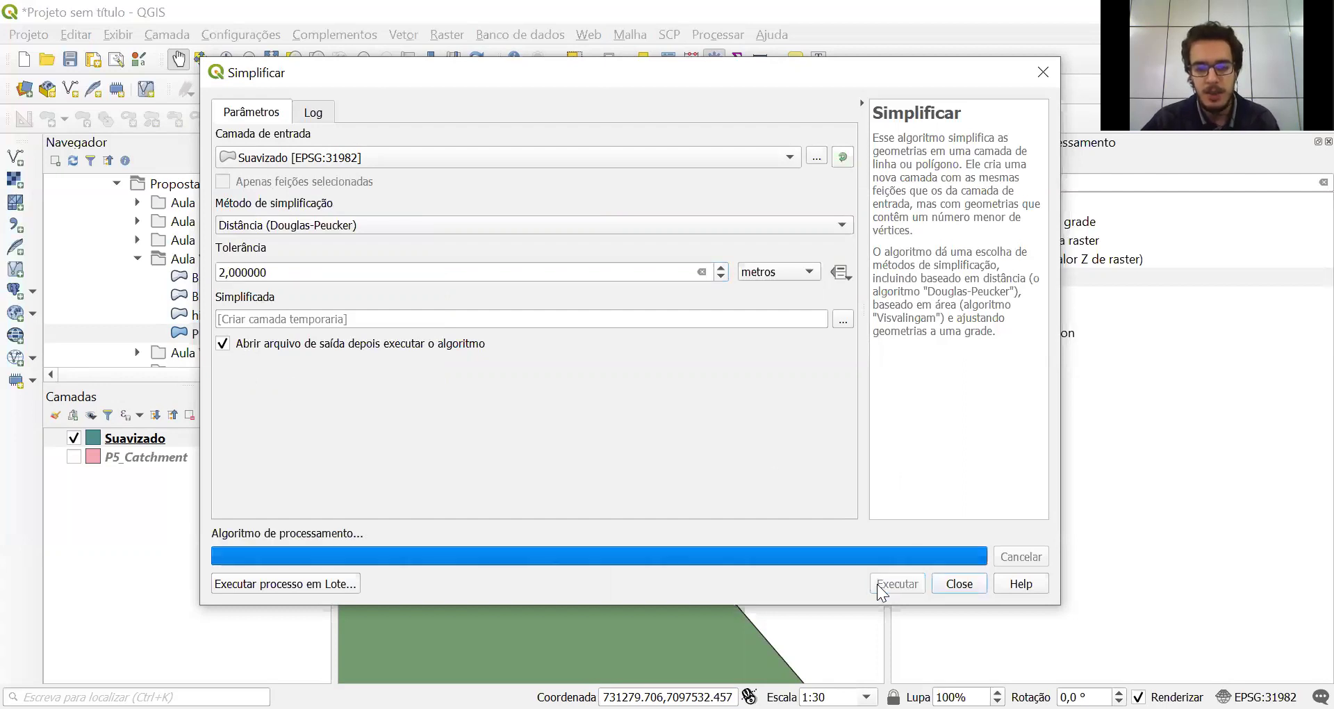
pyautogui.click(959, 584)
# Compare the Simplificada and Suavizado outlines up close along the northeastern boundary and measure a short distance beside their gap
pyautogui.scroll(-5, 546, 528)
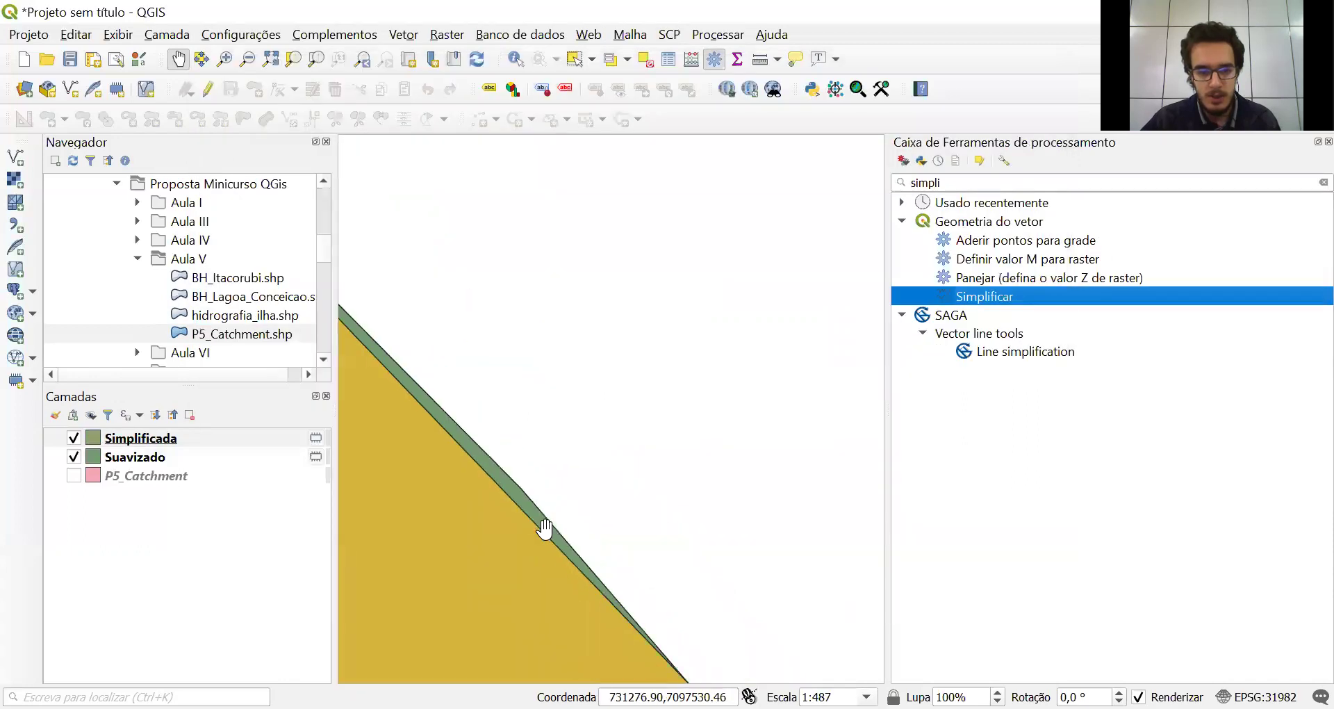
pyautogui.scroll(-2, 637, 399)
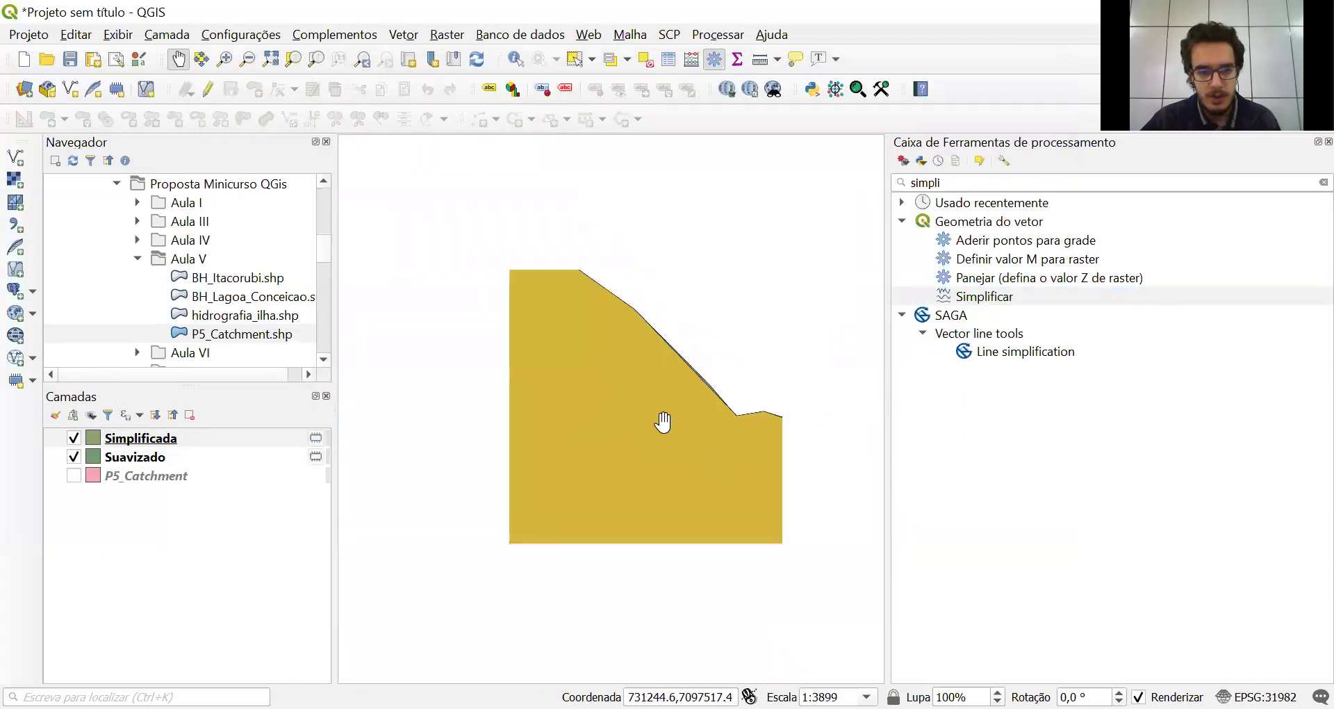
pyautogui.scroll(-1, 659, 486)
pyautogui.scroll(5, 659, 291)
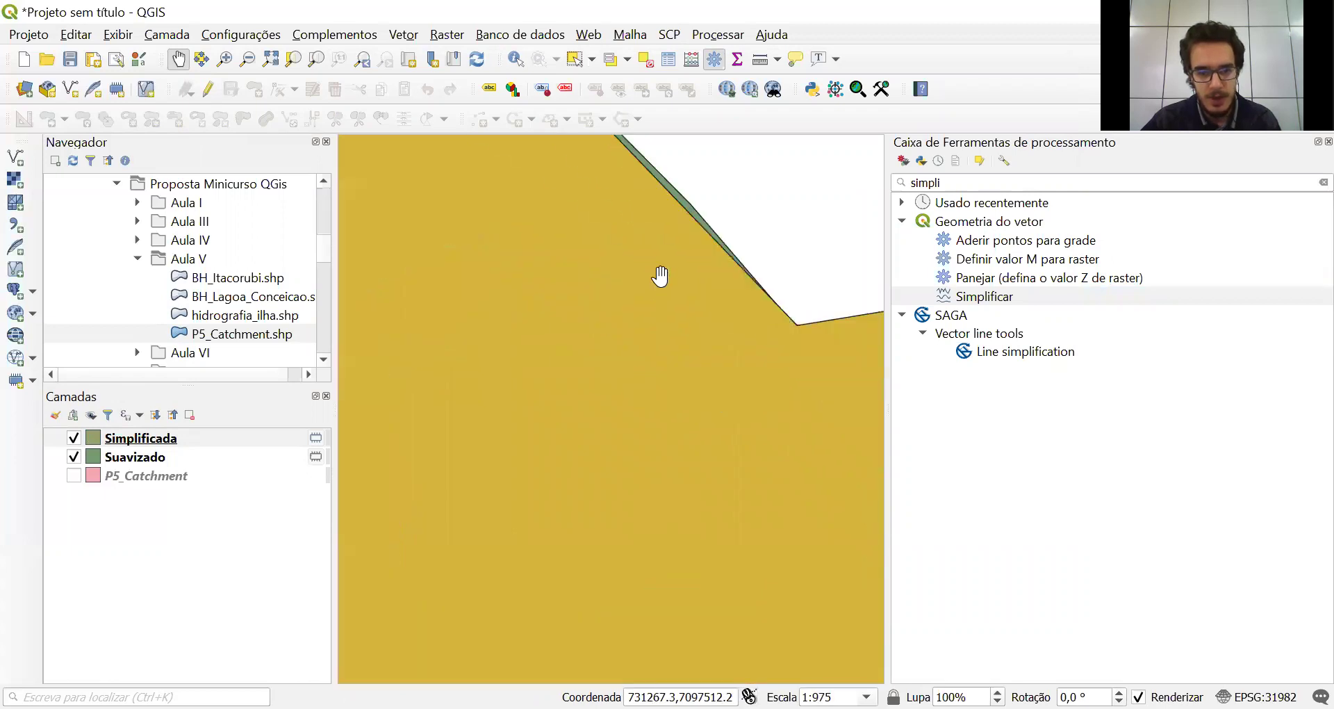
pyautogui.scroll(1, 669, 522)
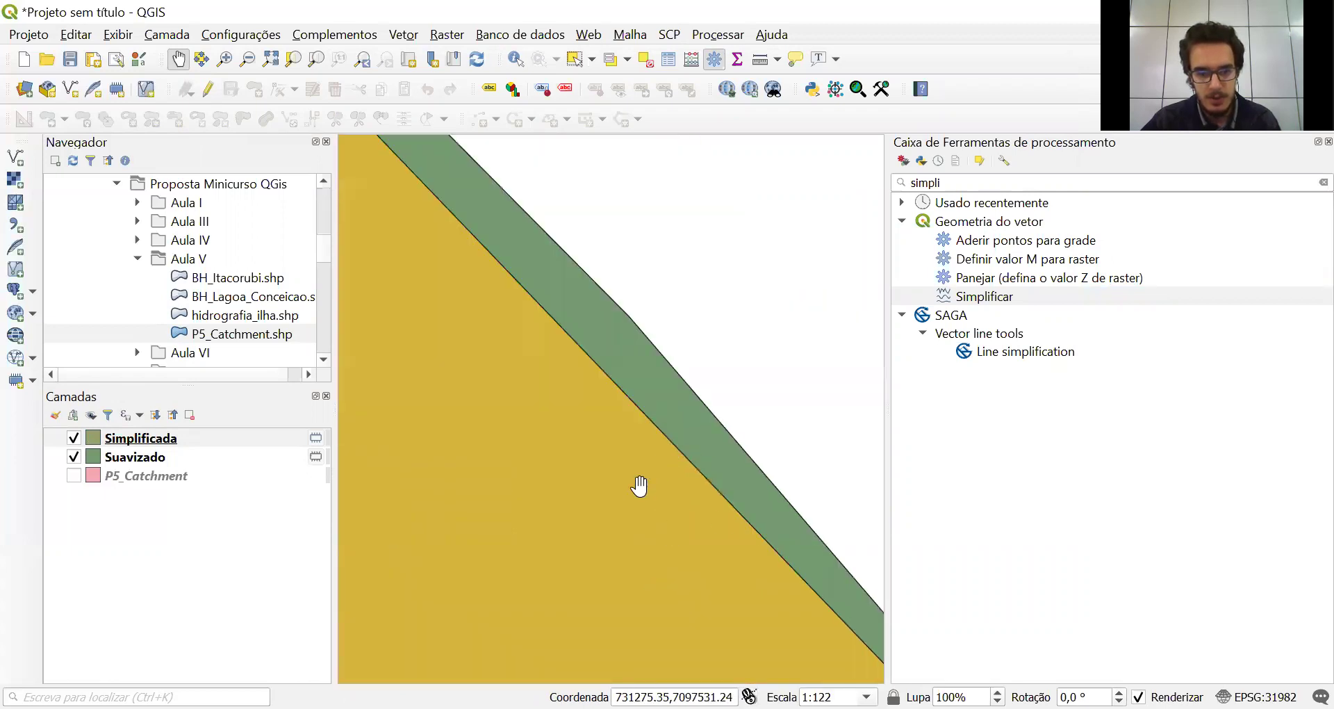
pyautogui.click(761, 59)
pyautogui.click(530, 362)
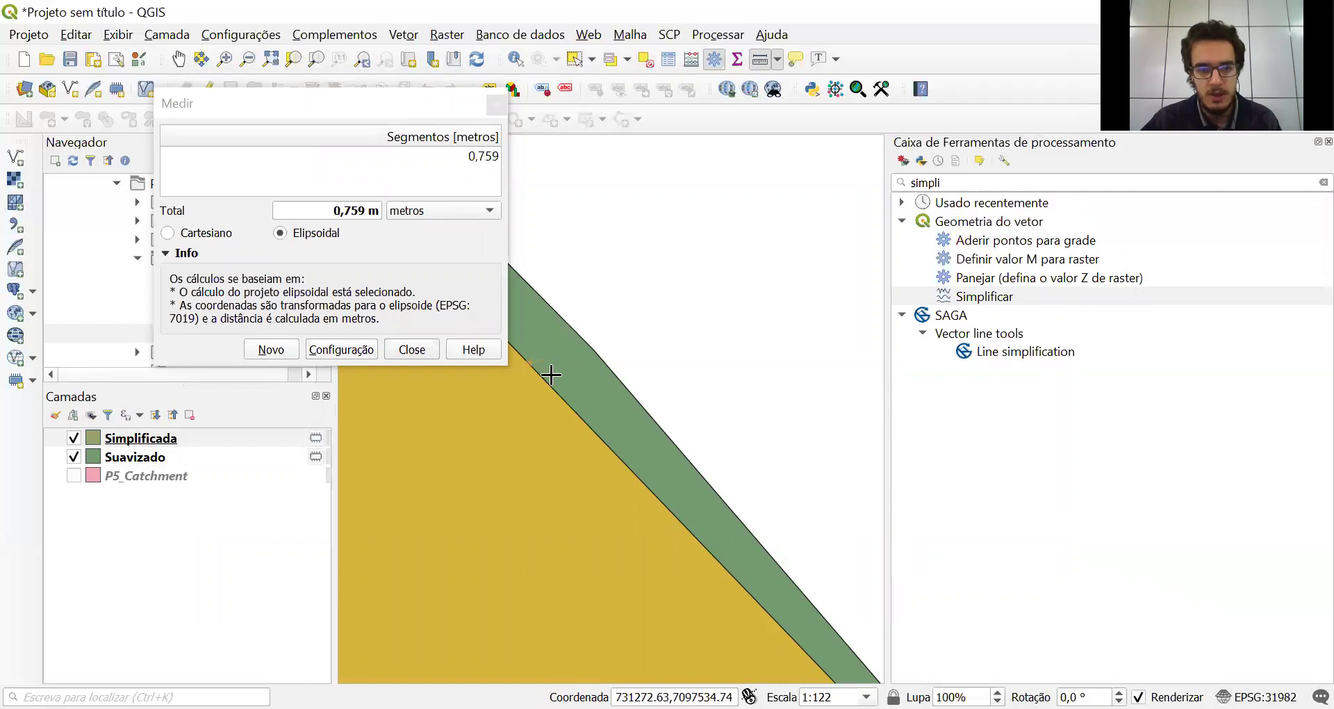
pyautogui.click(411, 350)
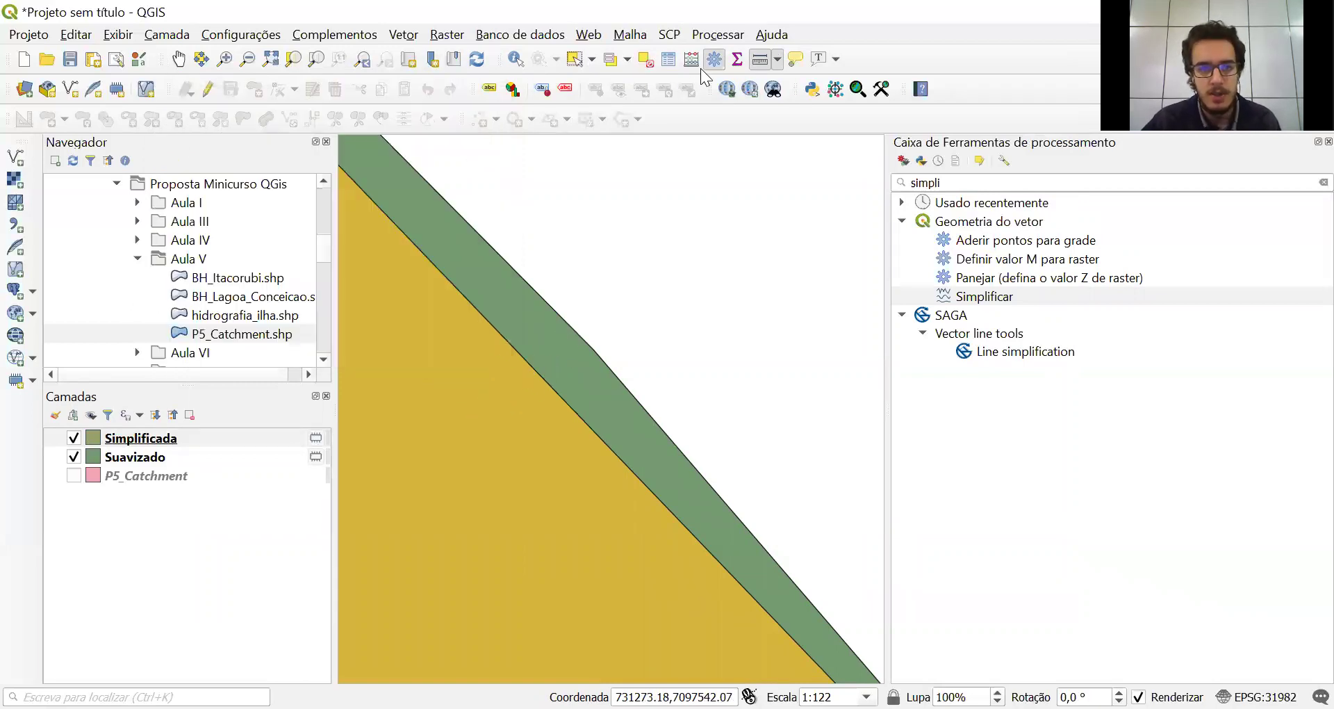
pyautogui.click(180, 60)
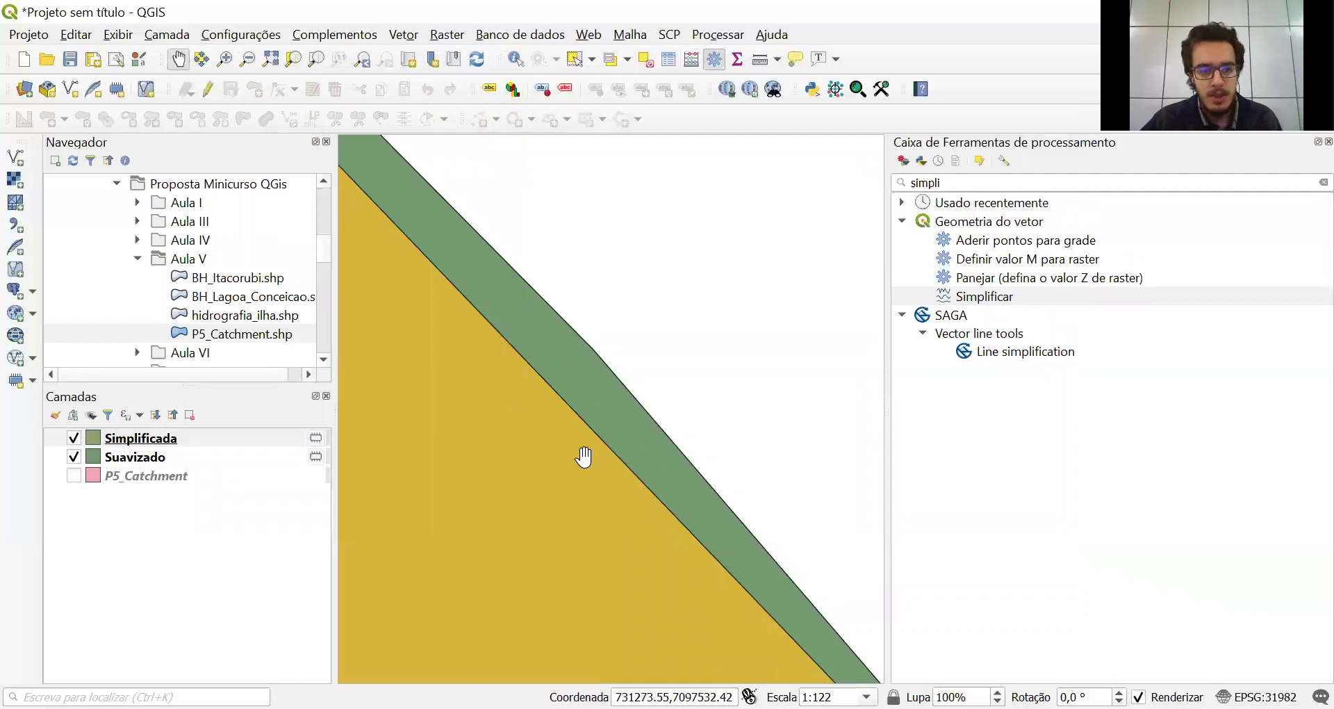
# Hide the Suavizado layer so only the Simplificada polygon is displayed
pyautogui.scroll(-4, 584, 456)
pyautogui.scroll(-1, 546, 542)
pyautogui.moveTo(547, 541); pyautogui.dragTo(666, 346)
pyautogui.click(74, 458)
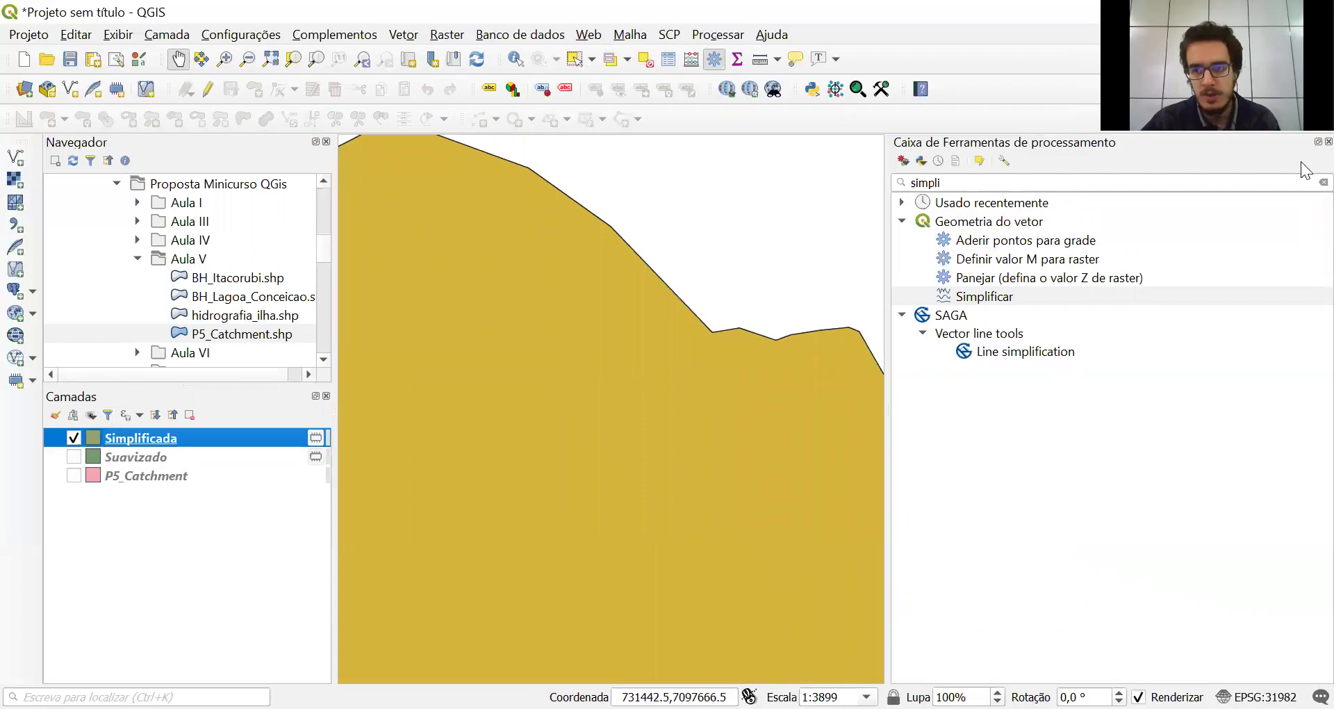
# Close the processing toolbox and put the Simplificada layer in edit mode with the Vertex tool active
pyautogui.hotkey('ctrl', 'alt', 't')
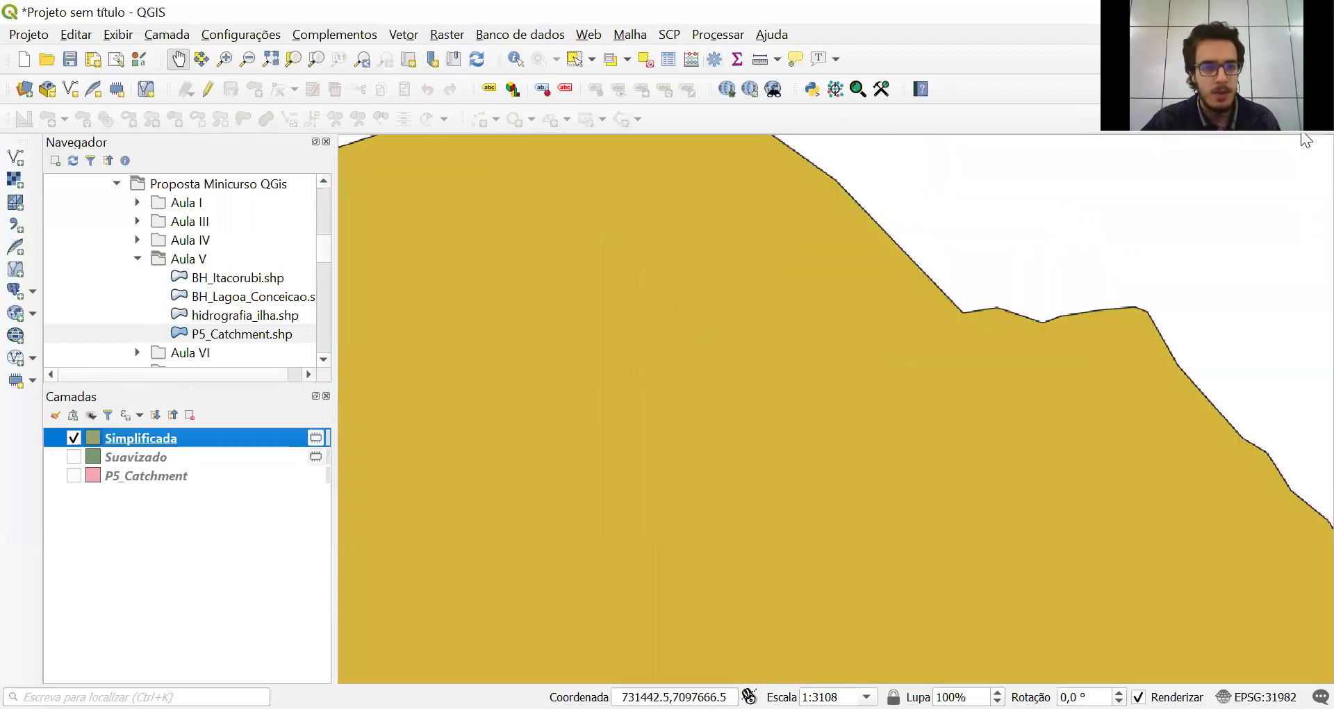
pyautogui.click(207, 89)
pyautogui.click(278, 90)
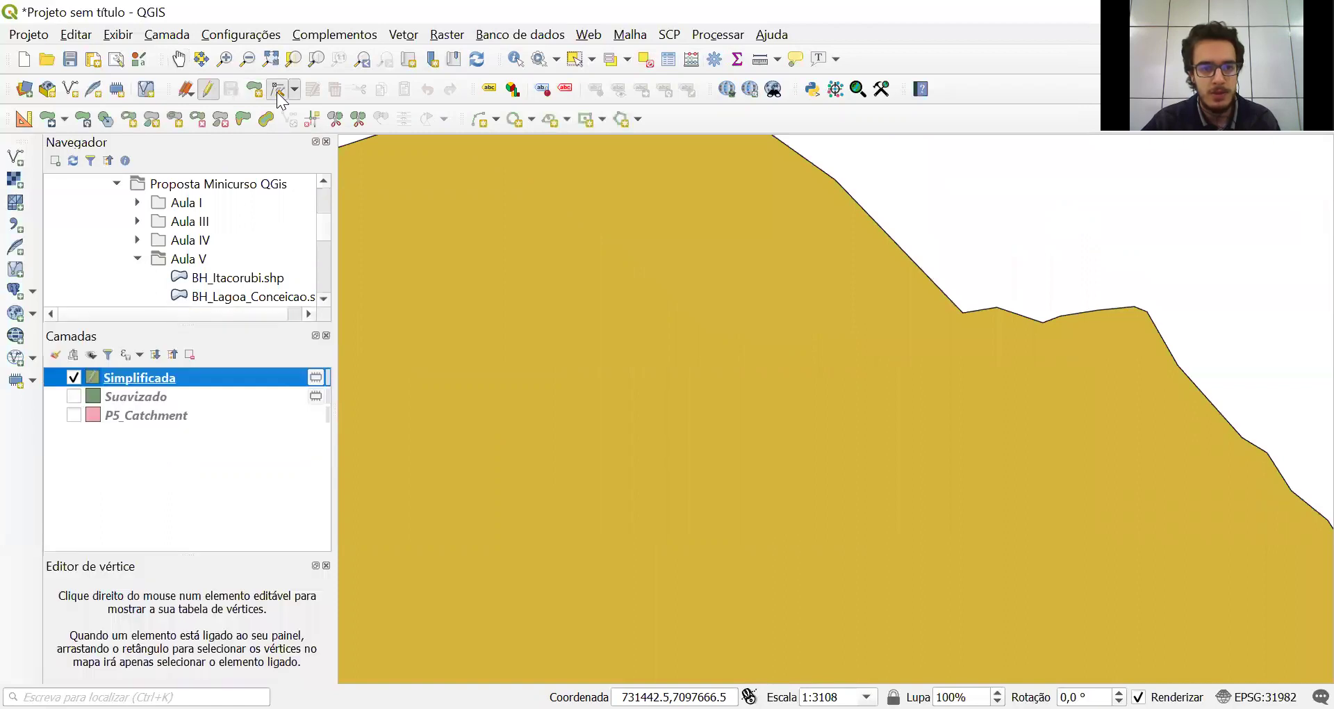
# Move two neighbouring vertices of the Simplificada polygon's northern boundary outward to the northeast
pyautogui.scroll(-1, 866, 400)
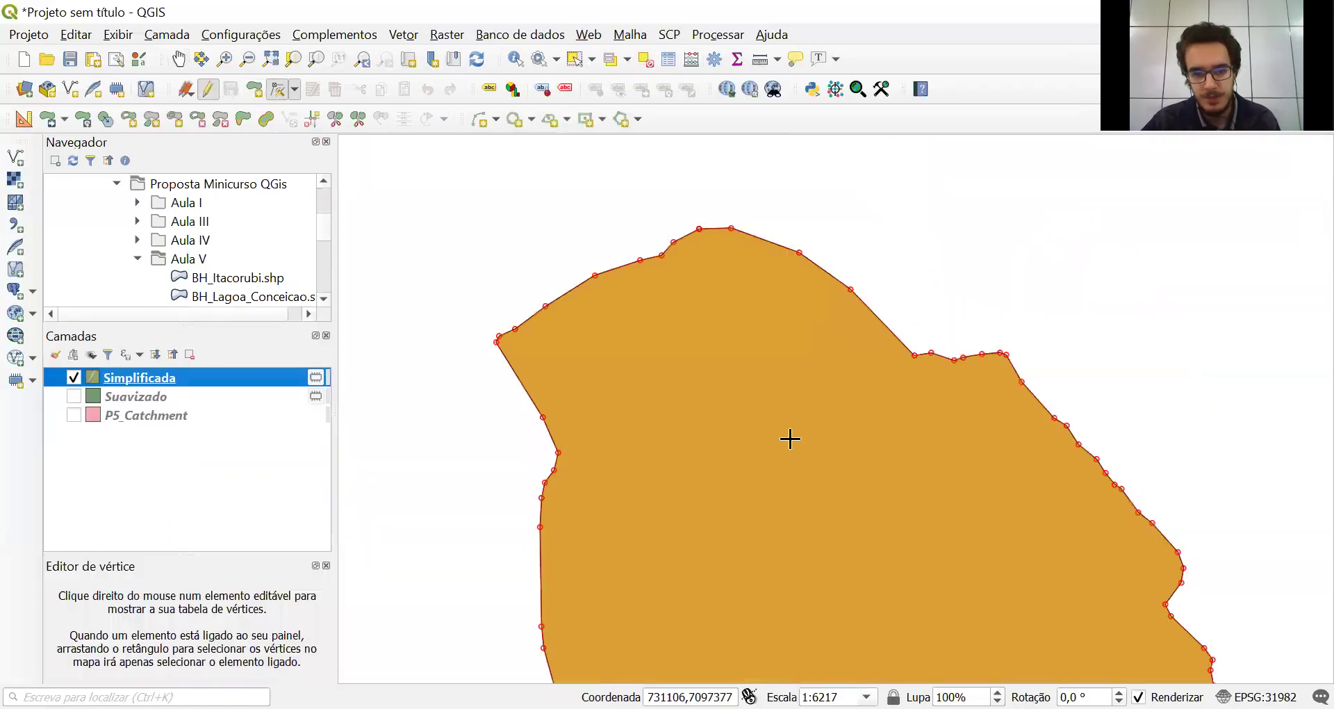
pyautogui.moveTo(790, 439); pyautogui.dragTo(633, 335)
pyautogui.scroll(1, 904, 359)
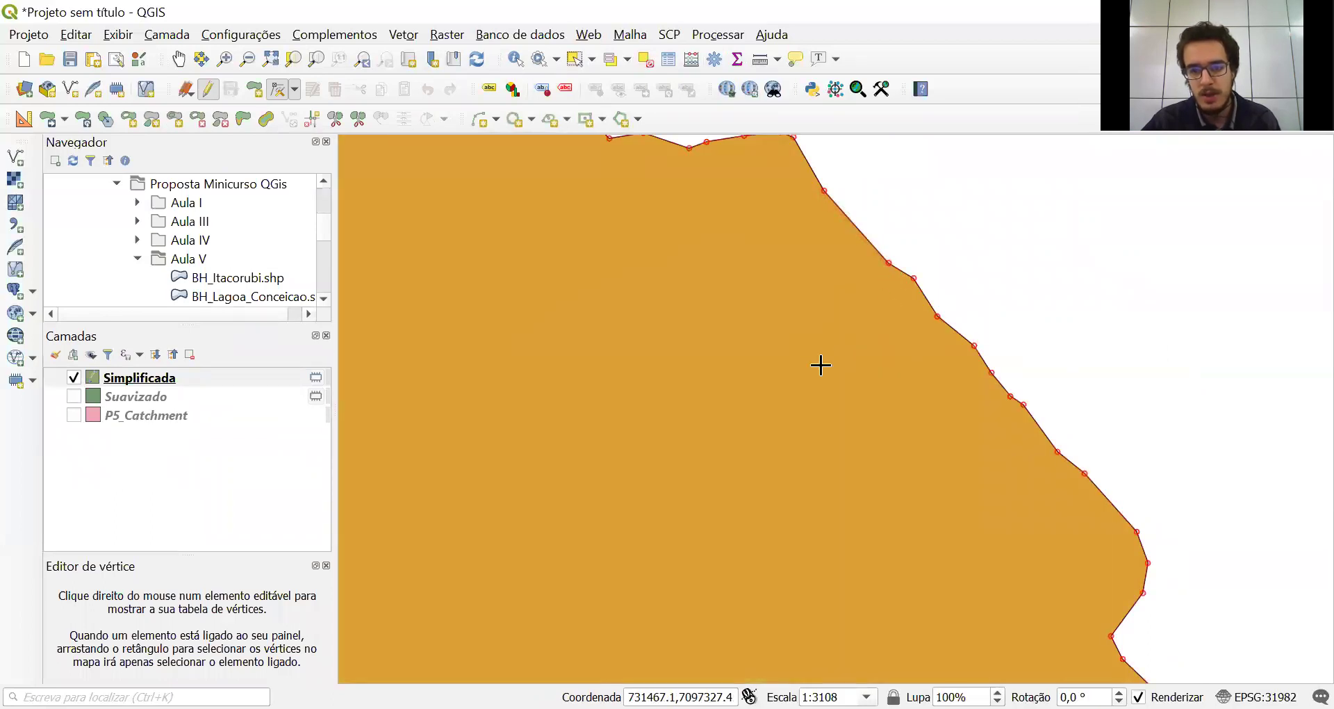
pyautogui.scroll(-1, 820, 365)
pyautogui.moveTo(786, 415); pyautogui.dragTo(974, 592)
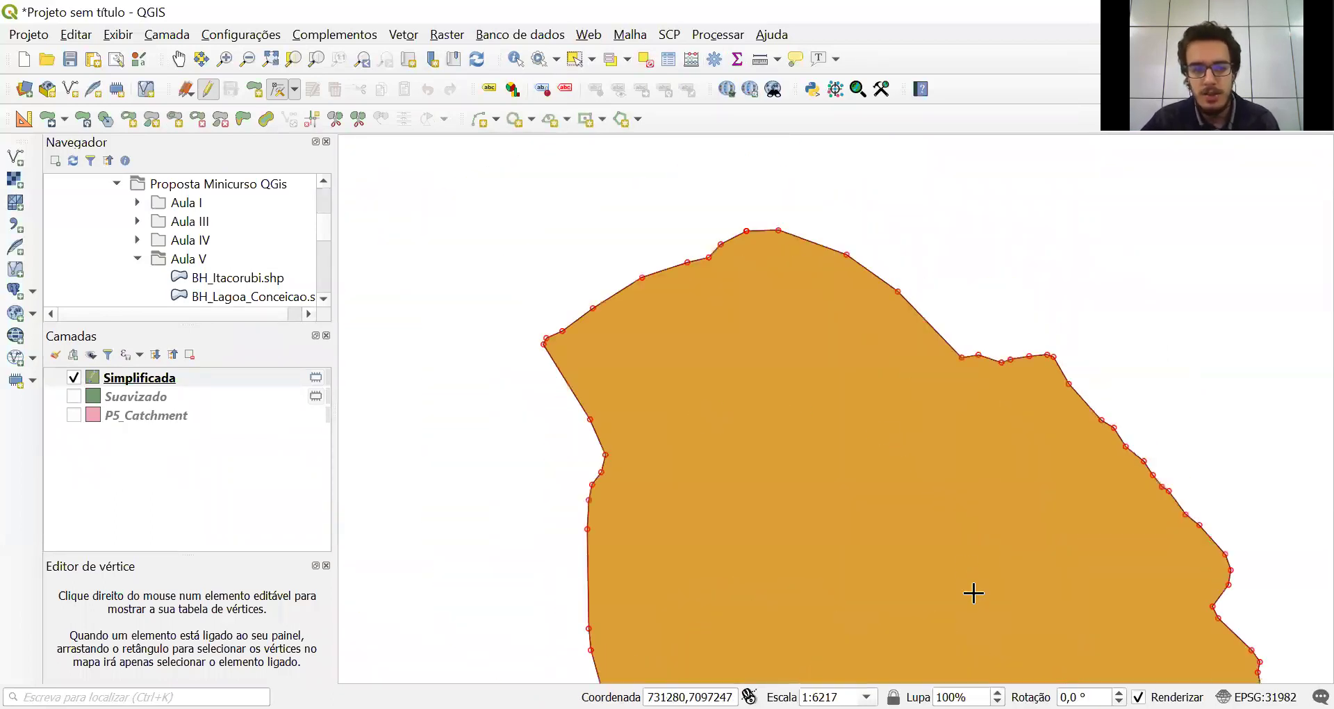
pyautogui.scroll(1, 868, 353)
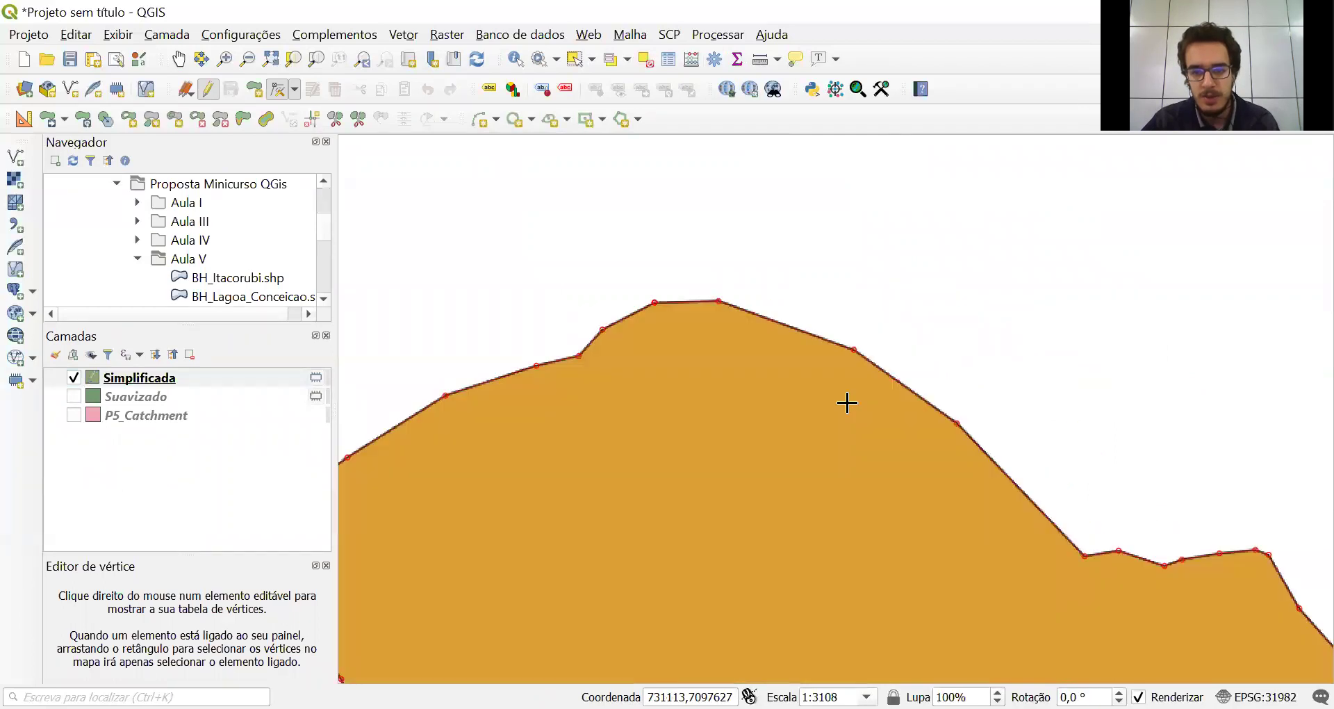
pyautogui.click(856, 348)
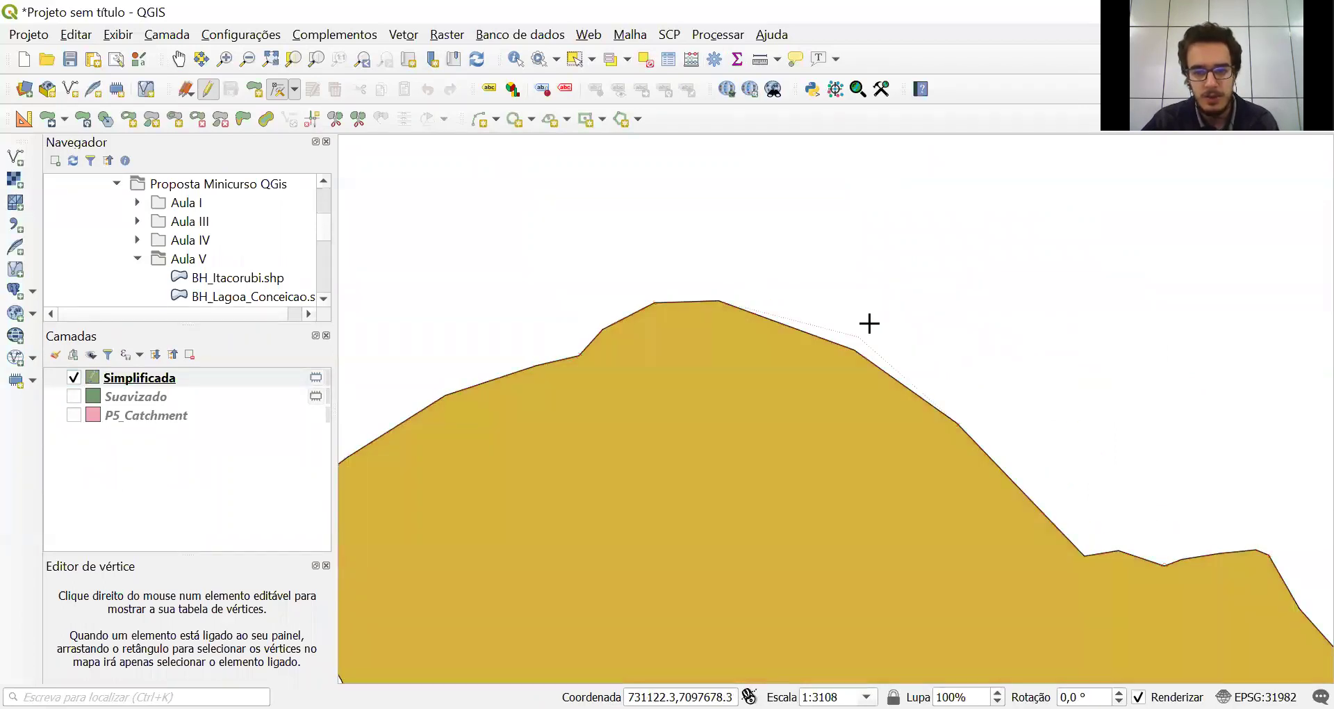
pyautogui.click(874, 311)
pyautogui.click(960, 424)
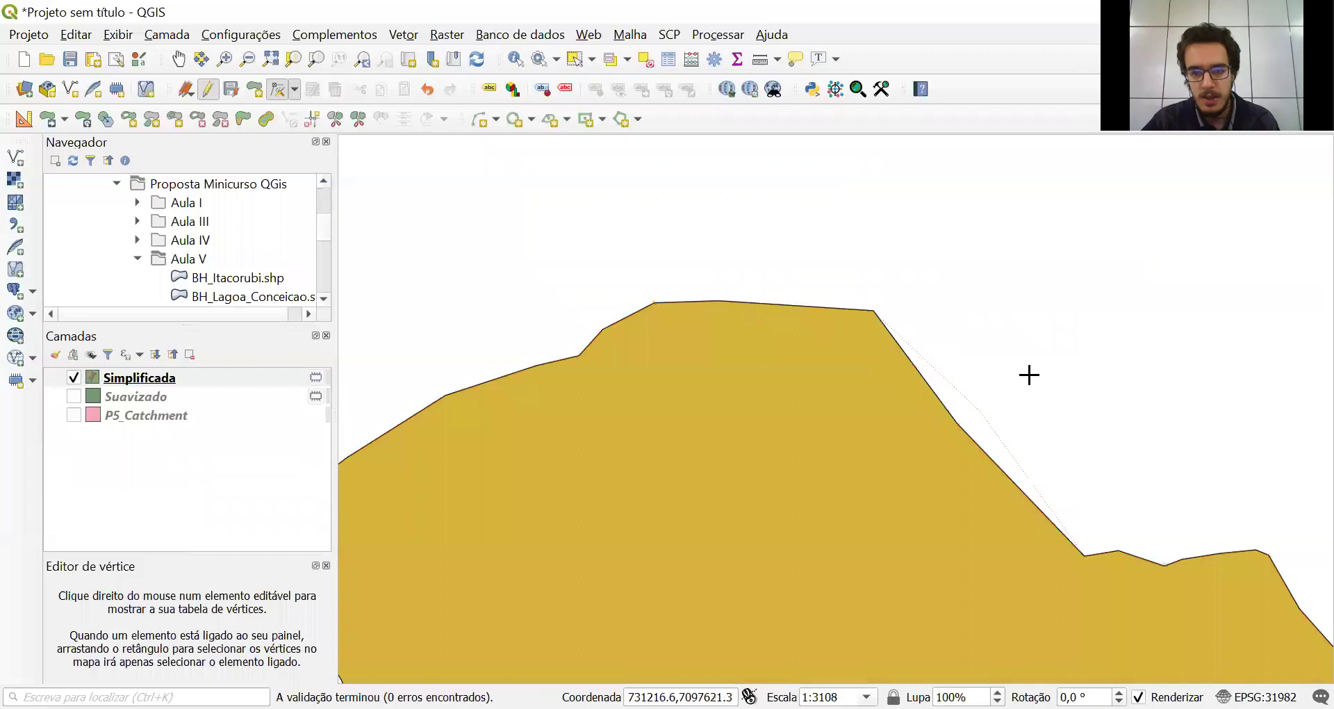
pyautogui.click(1032, 374)
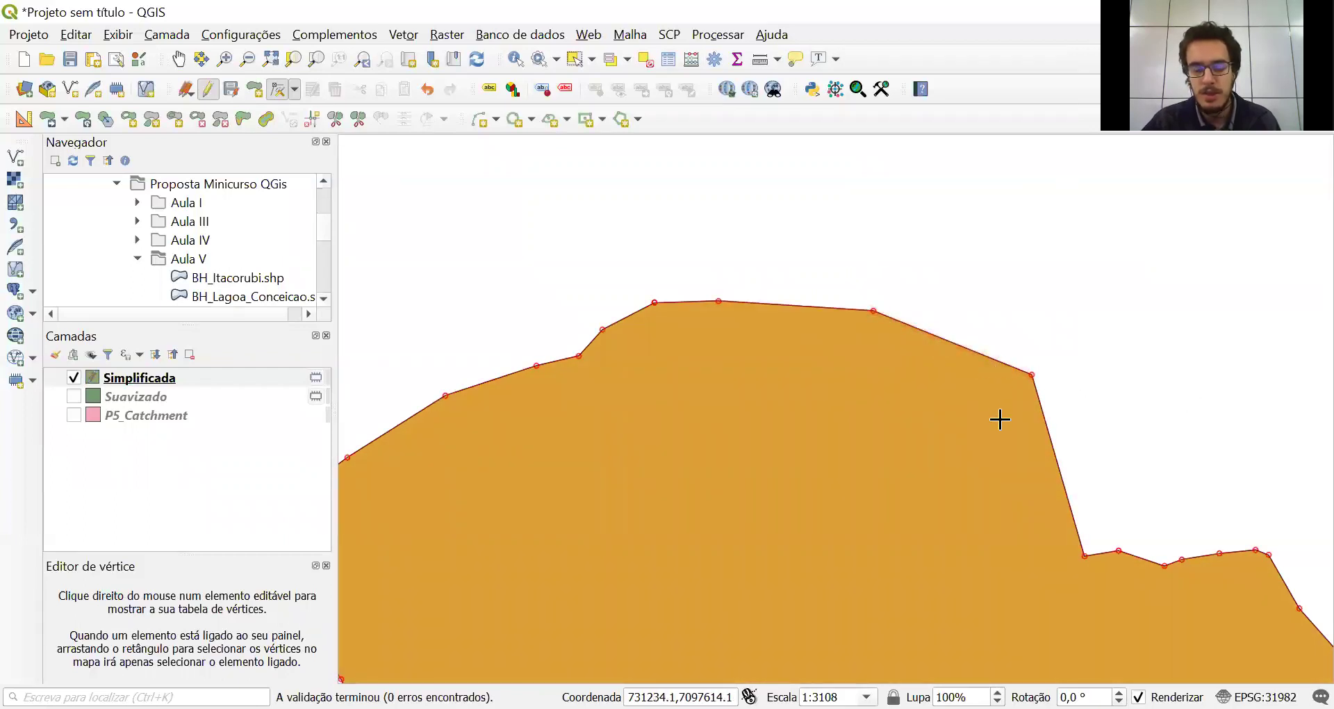
# Stop editing the Simplificada layer and discard the vertex changes
pyautogui.scroll(-1, 632, 453)
pyautogui.scroll(-1, 664, 518)
pyautogui.moveTo(673, 544); pyautogui.dragTo(658, 377)
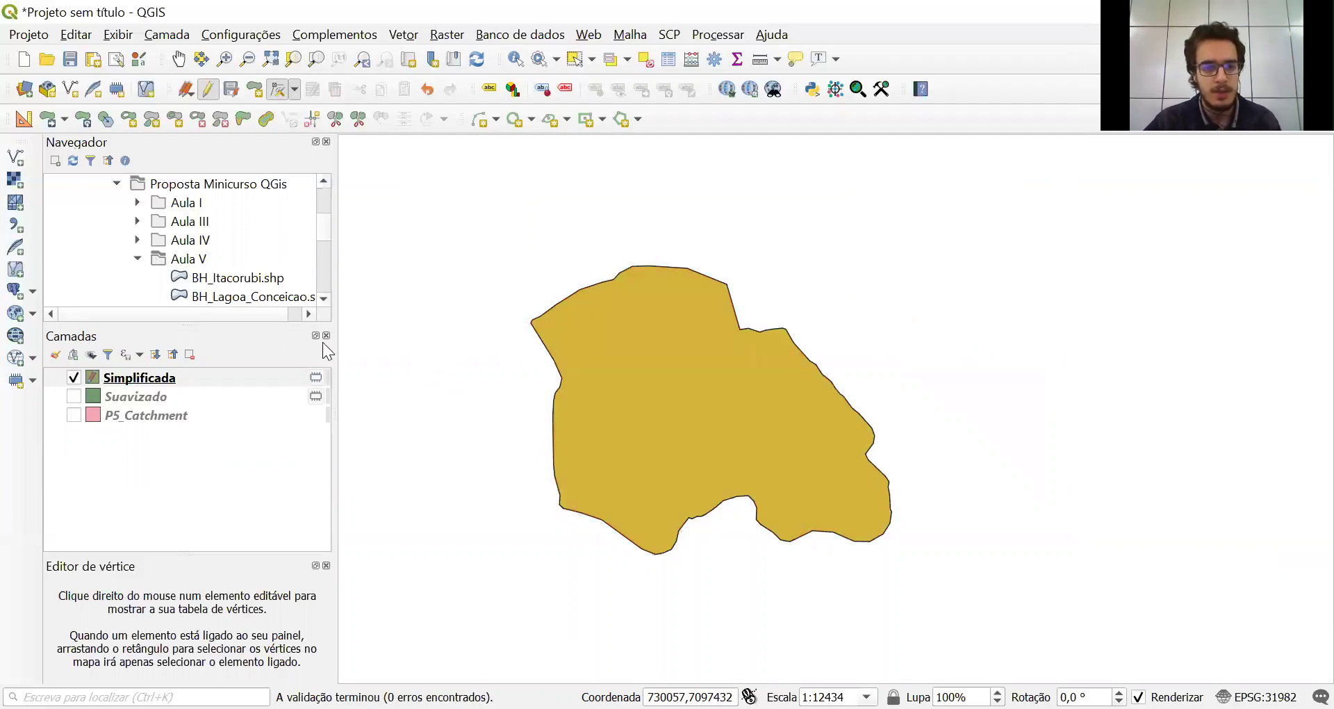
pyautogui.click(206, 90)
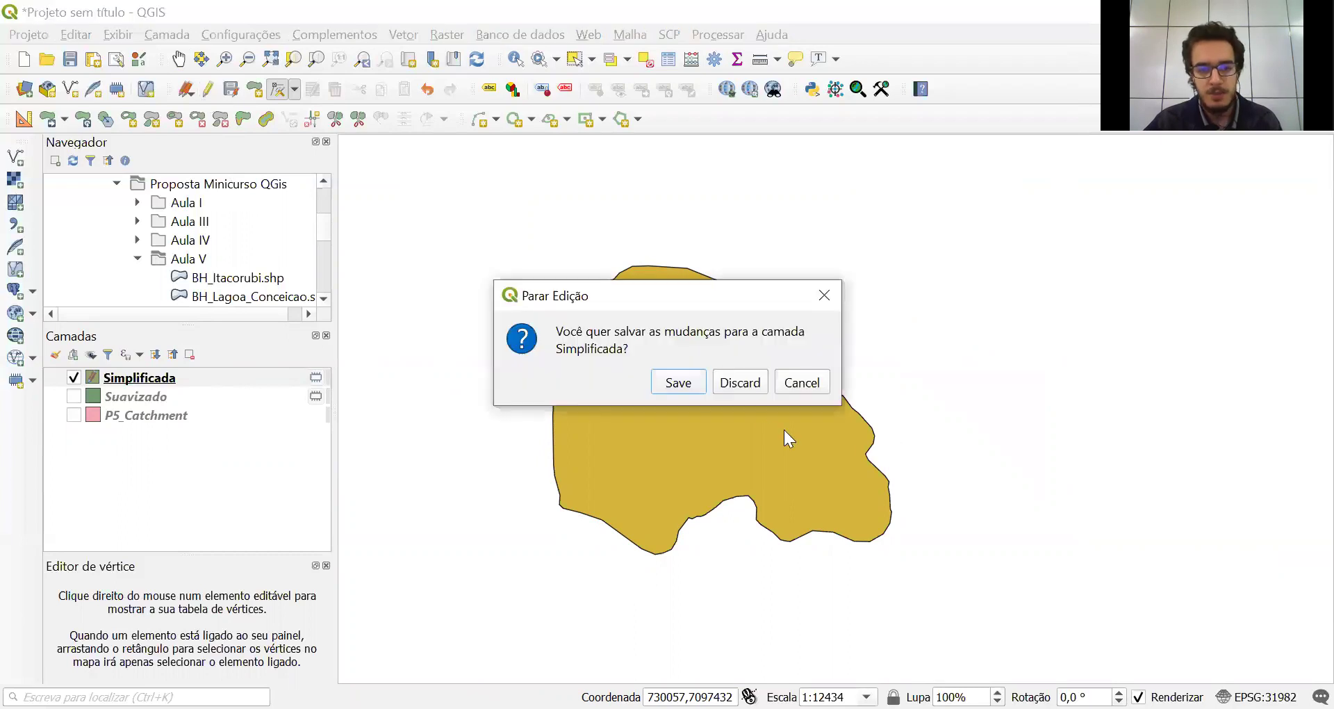
pyautogui.click(739, 383)
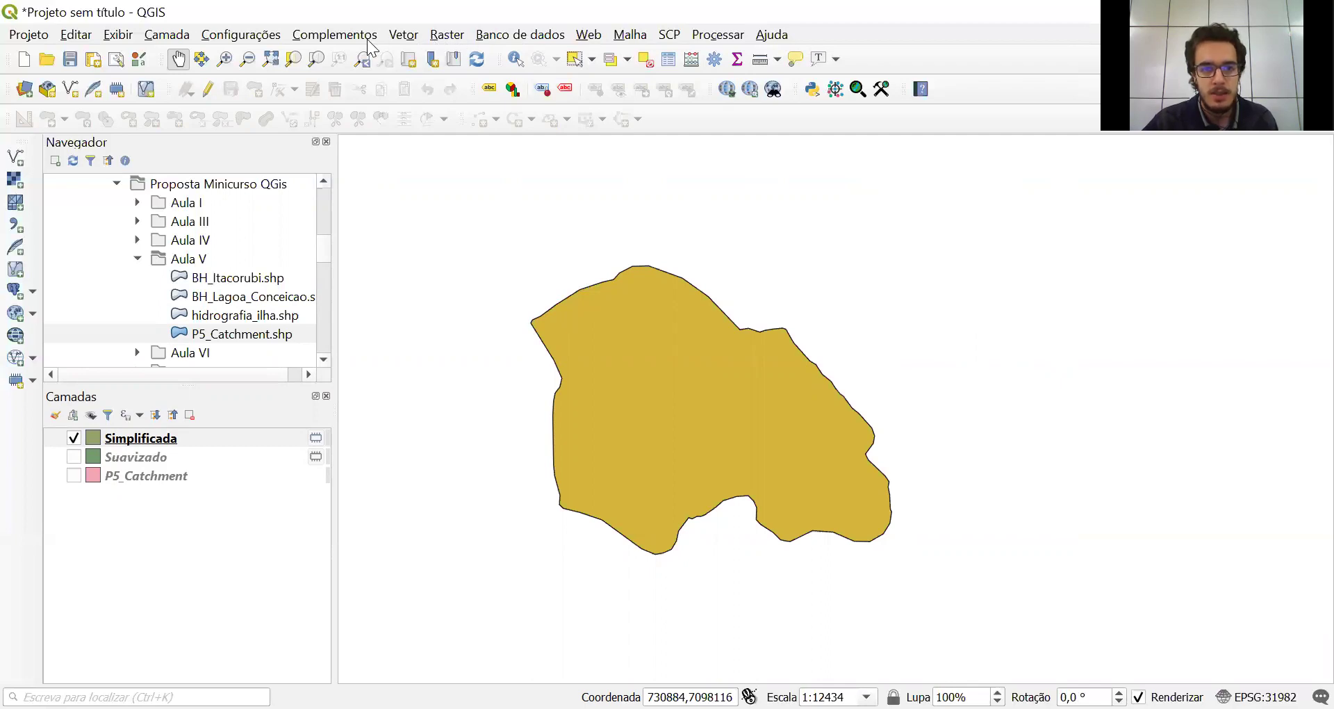
# Reopen the processing toolbox, clear its search filter and list the tools of the Análise vetorial group
pyautogui.click(630, 34)
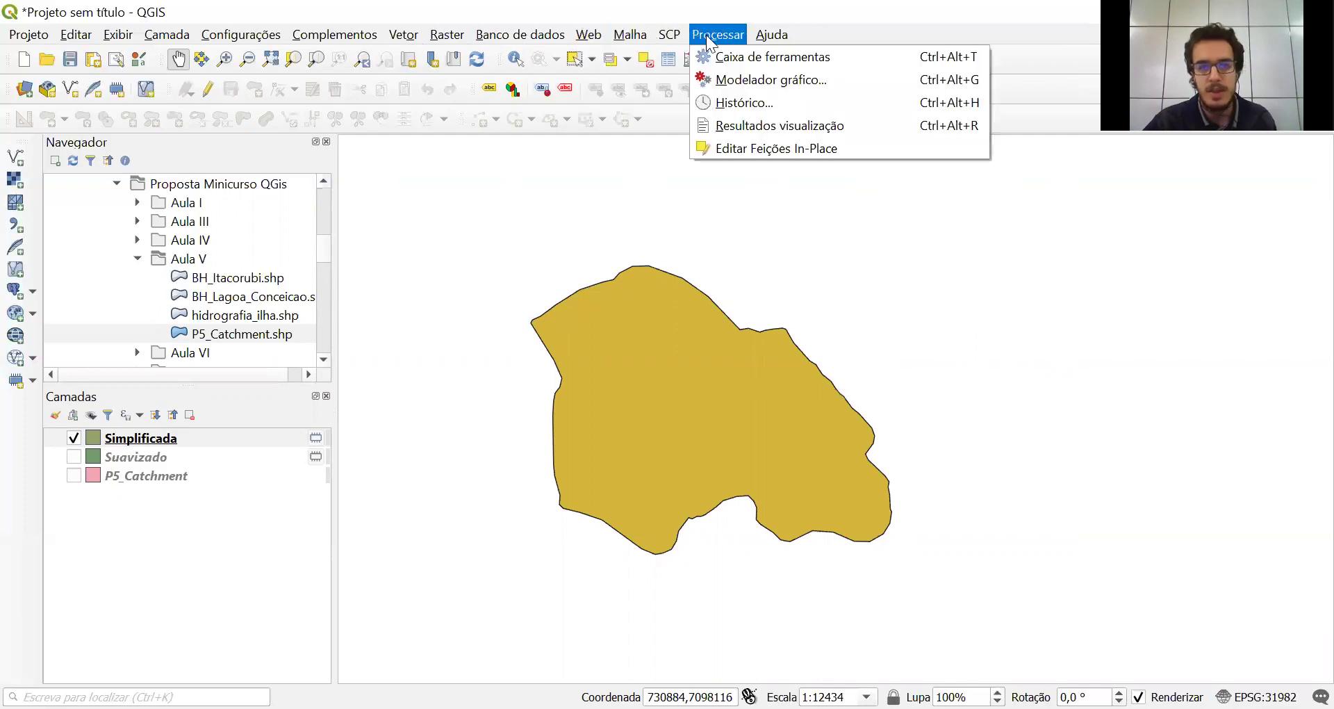
pyautogui.click(729, 57)
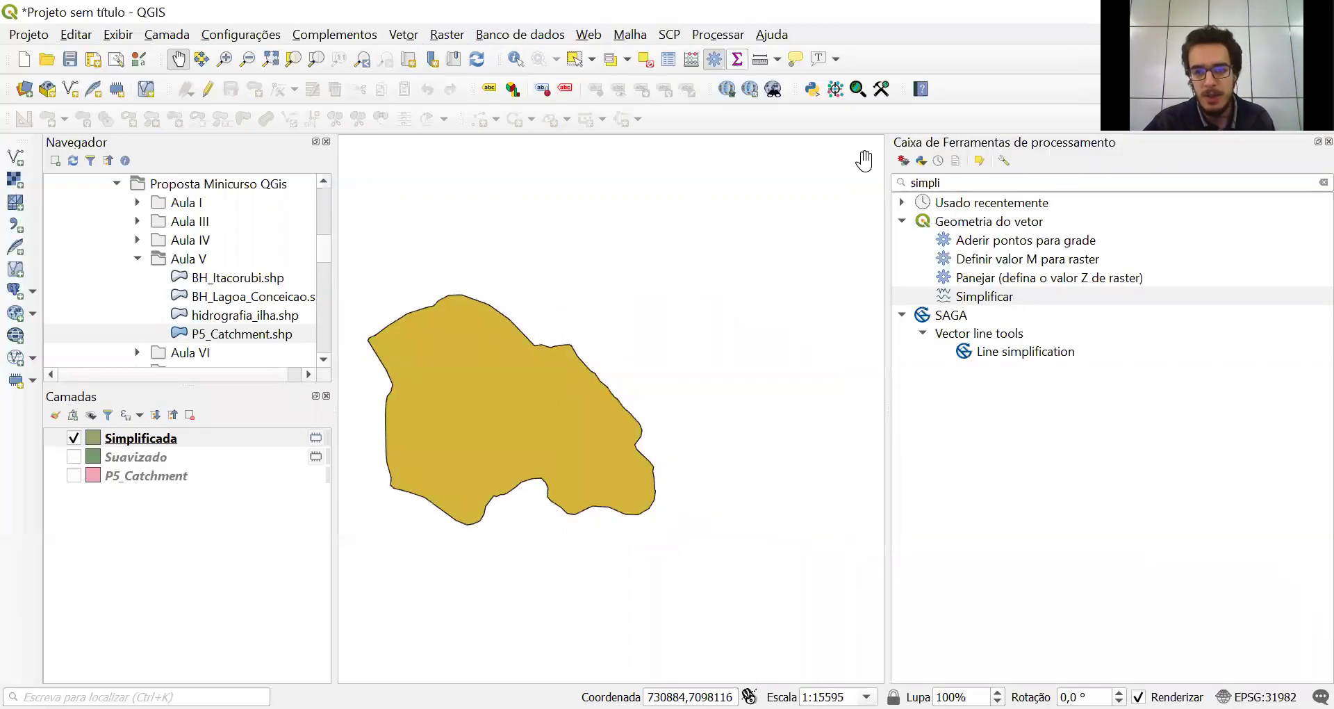
pyautogui.click(1324, 182)
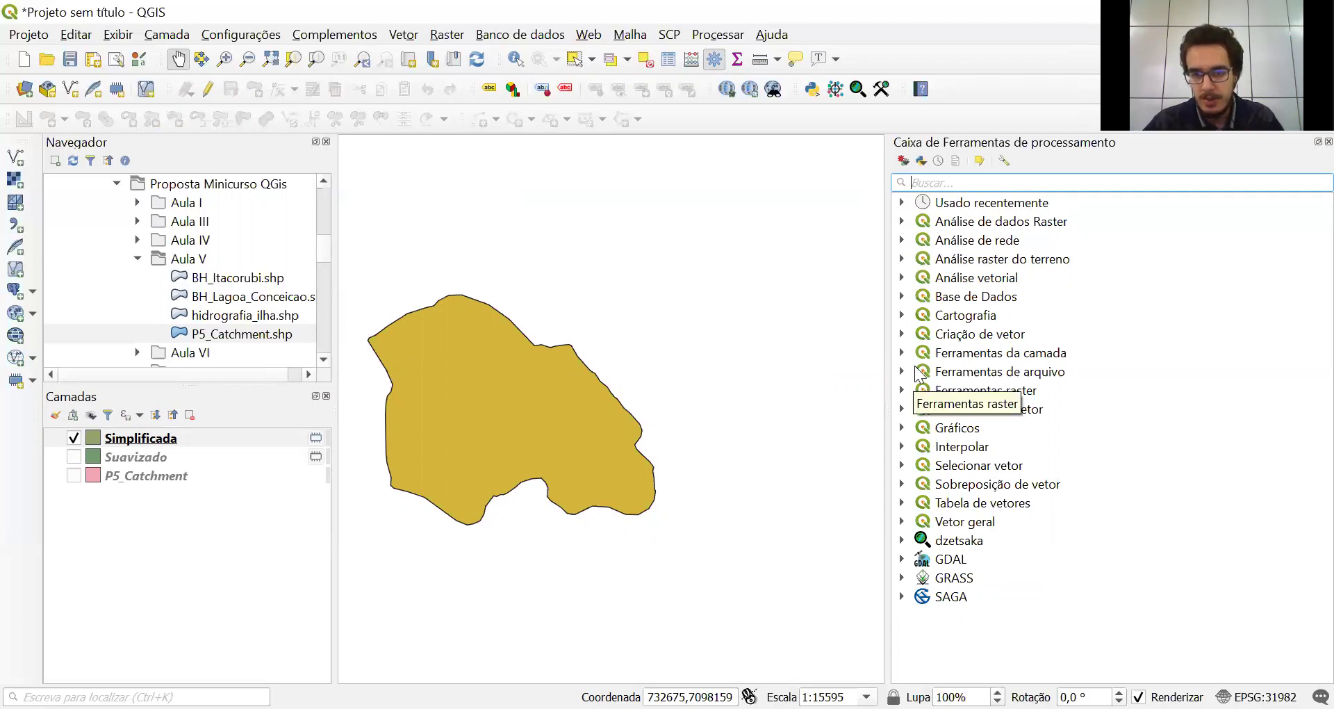
pyautogui.click(902, 277)
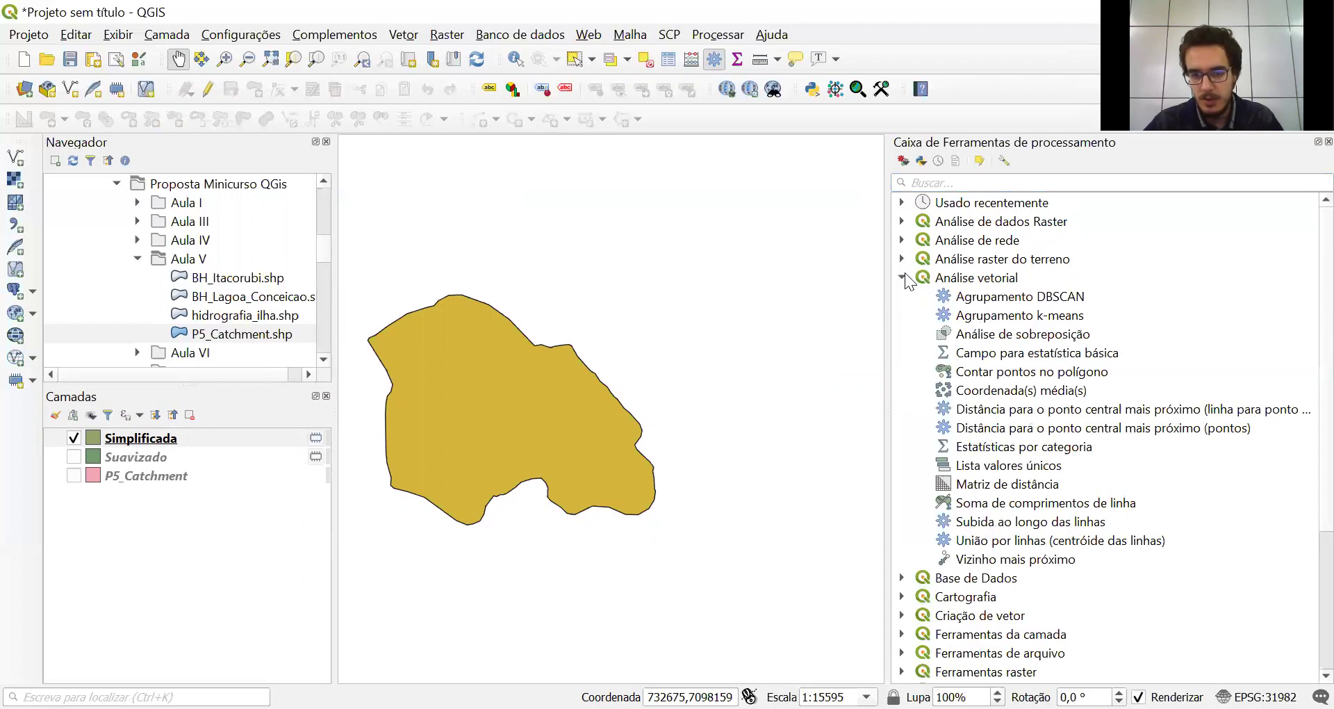
# Collapse the Análise vetorial group and list the tool groups of the SAGA provider
pyautogui.click(904, 278)
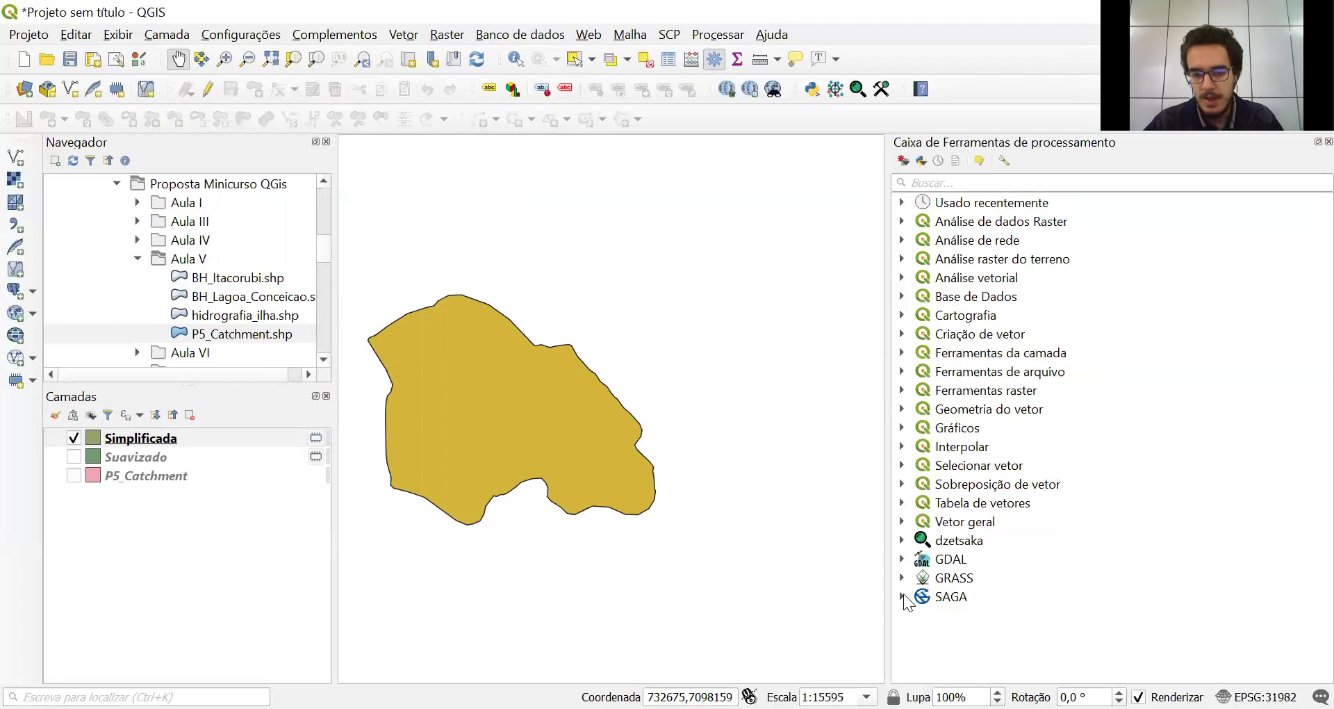
pyautogui.click(903, 596)
pyautogui.scroll(-6, 905, 601)
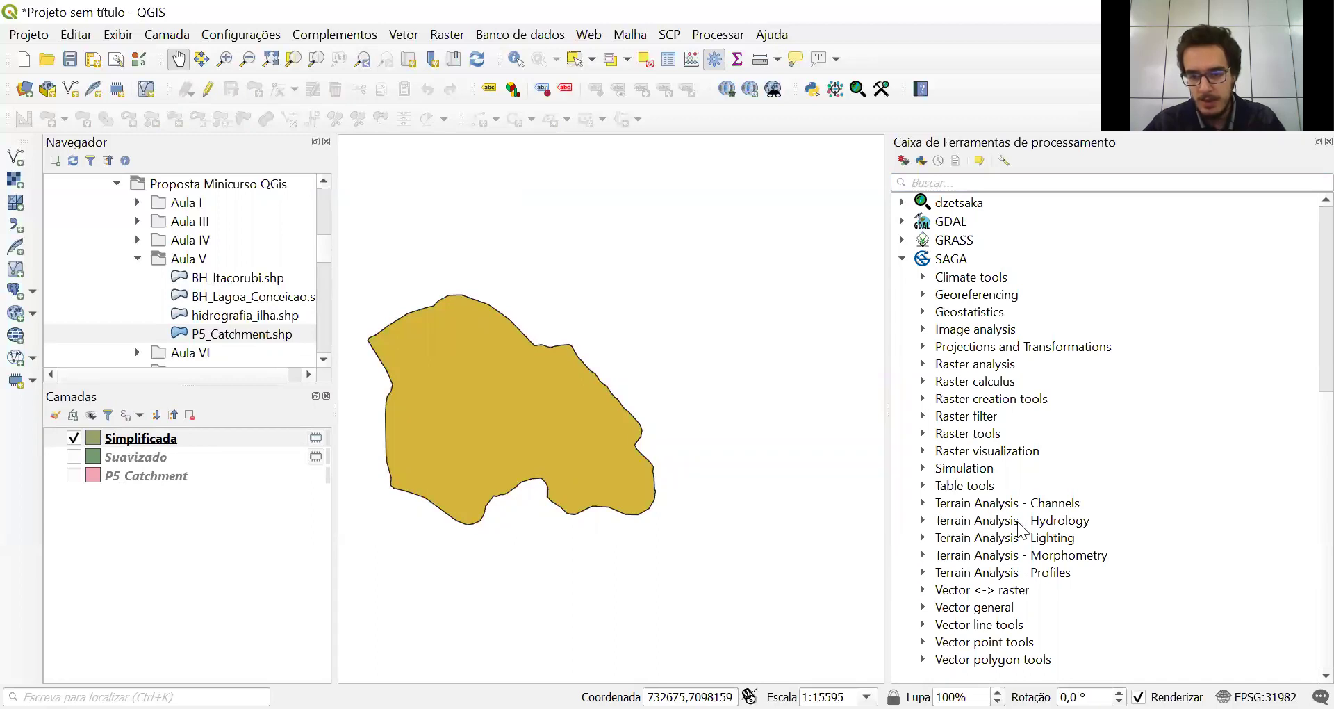
# Examine the SAGA tools in the Terrain Analysis - Hydrology group, and collapse the group again
pyautogui.click(924, 521)
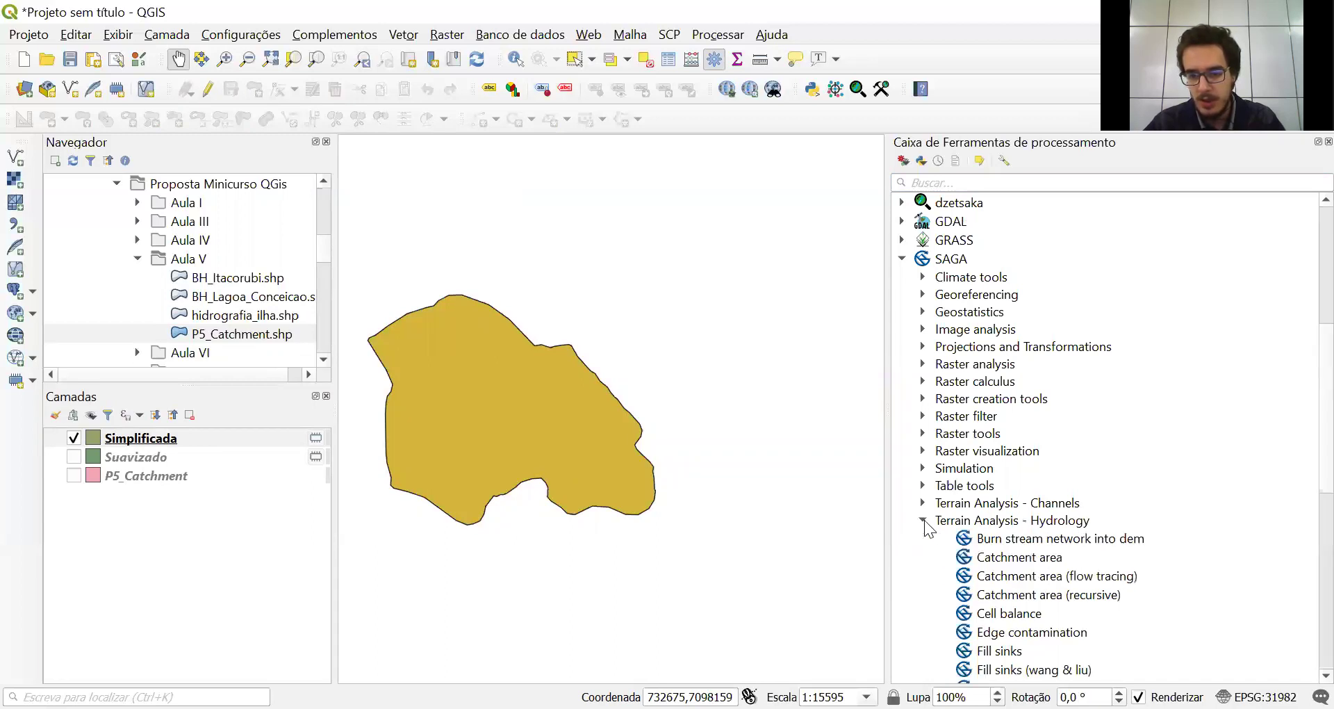
pyautogui.click(924, 521)
pyautogui.click(924, 520)
pyautogui.scroll(-2, 925, 522)
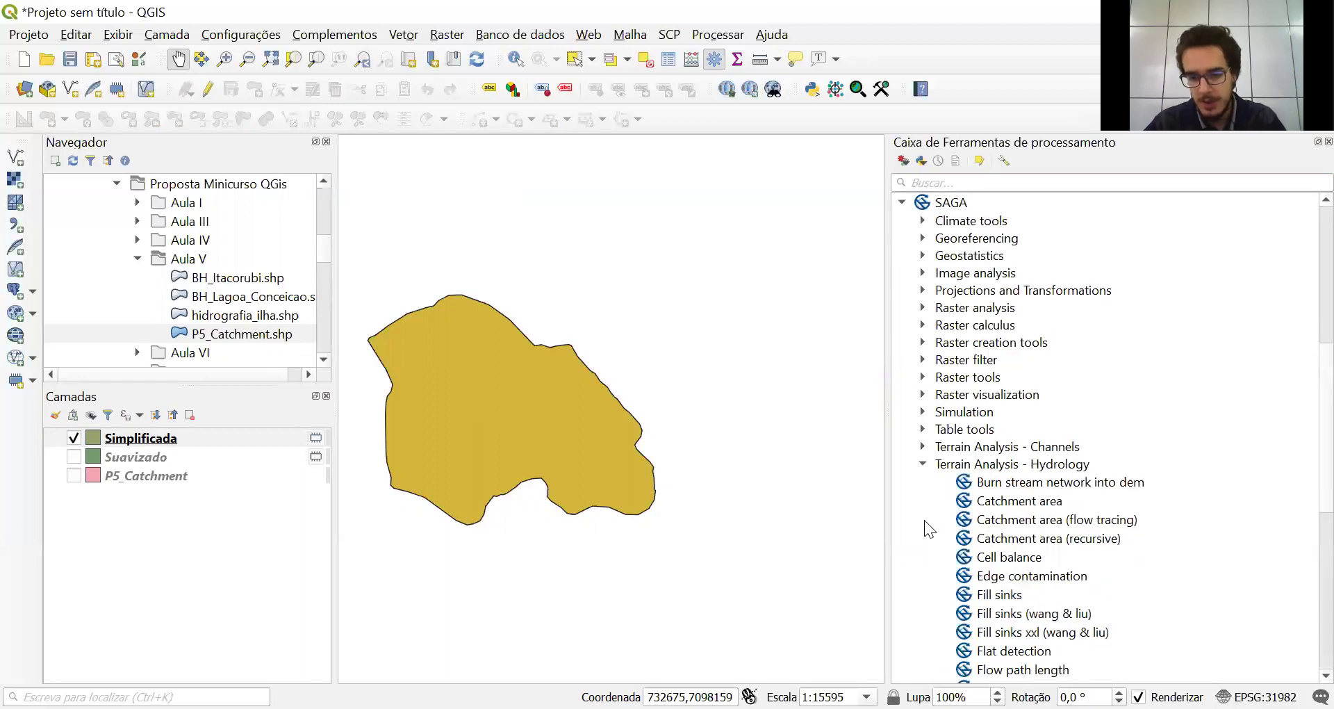
pyautogui.scroll(1, 924, 520)
pyautogui.click(924, 465)
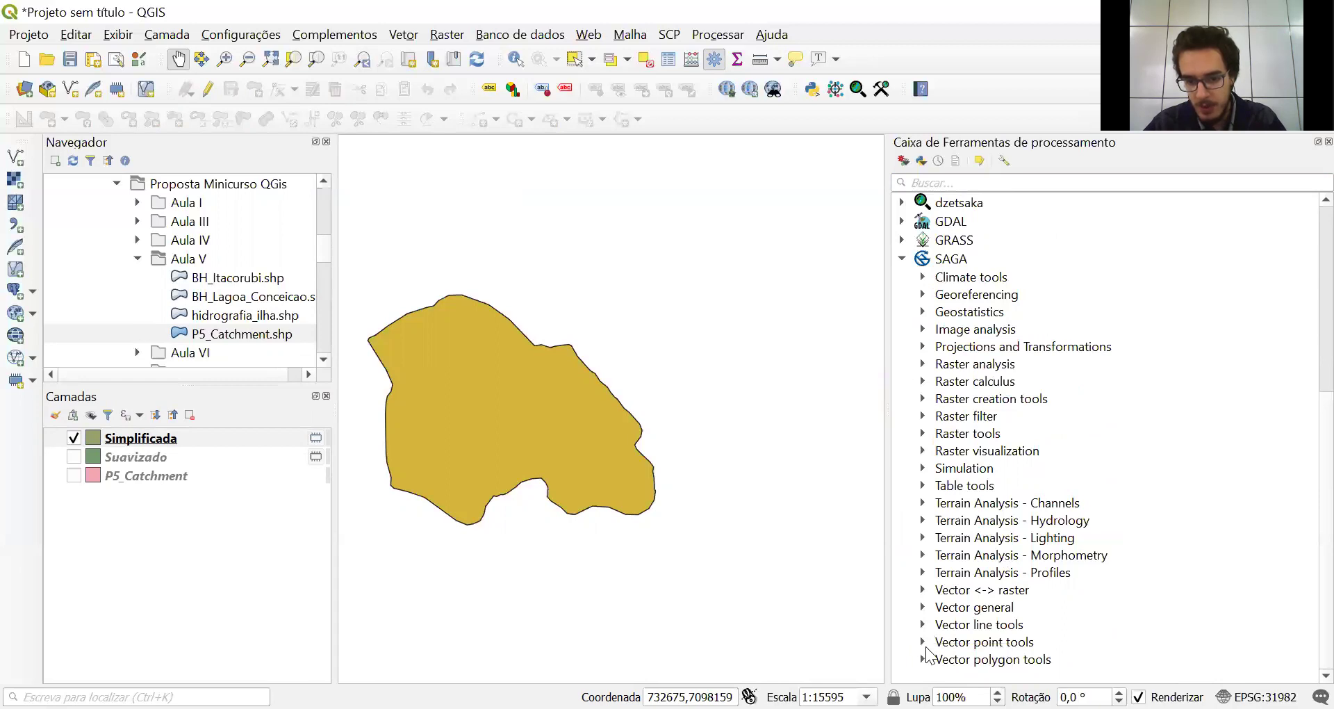
# Examine the SAGA tools in the Vector polygon tools group and collapse it again
pyautogui.click(922, 660)
pyautogui.scroll(-7, 908, 591)
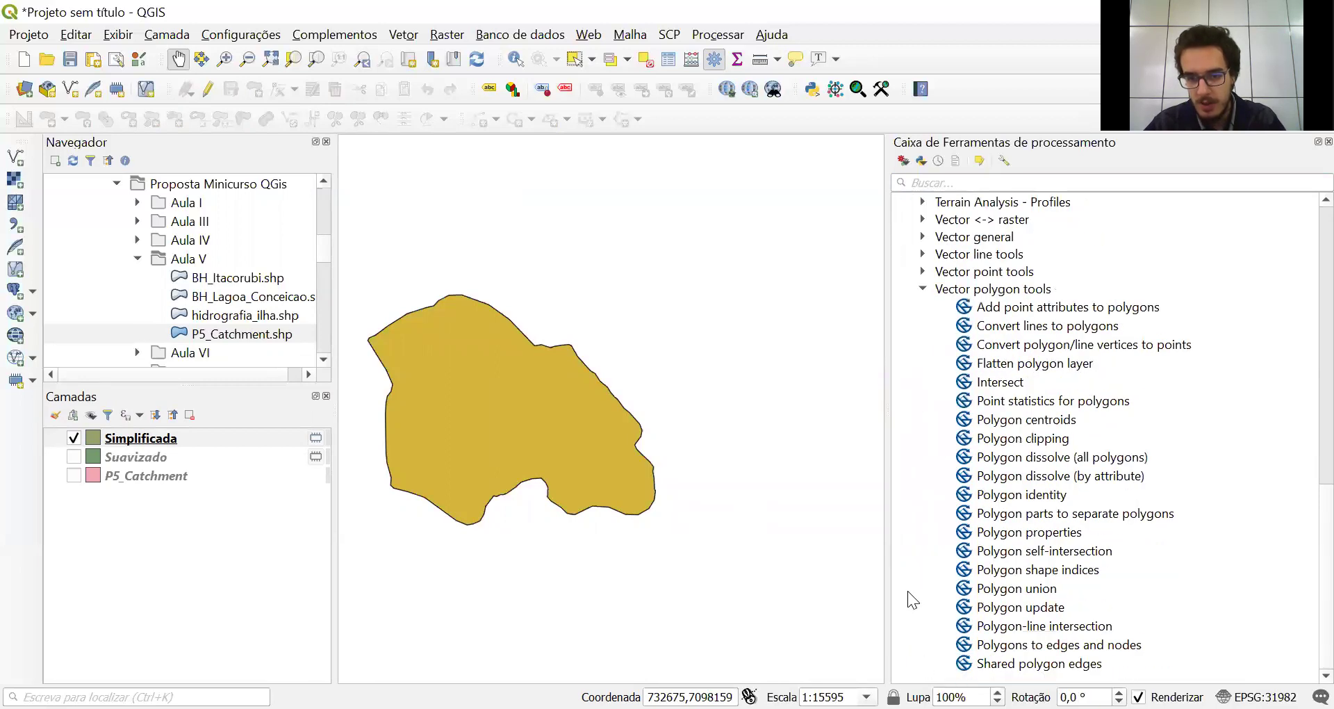
pyautogui.scroll(7, 931, 305)
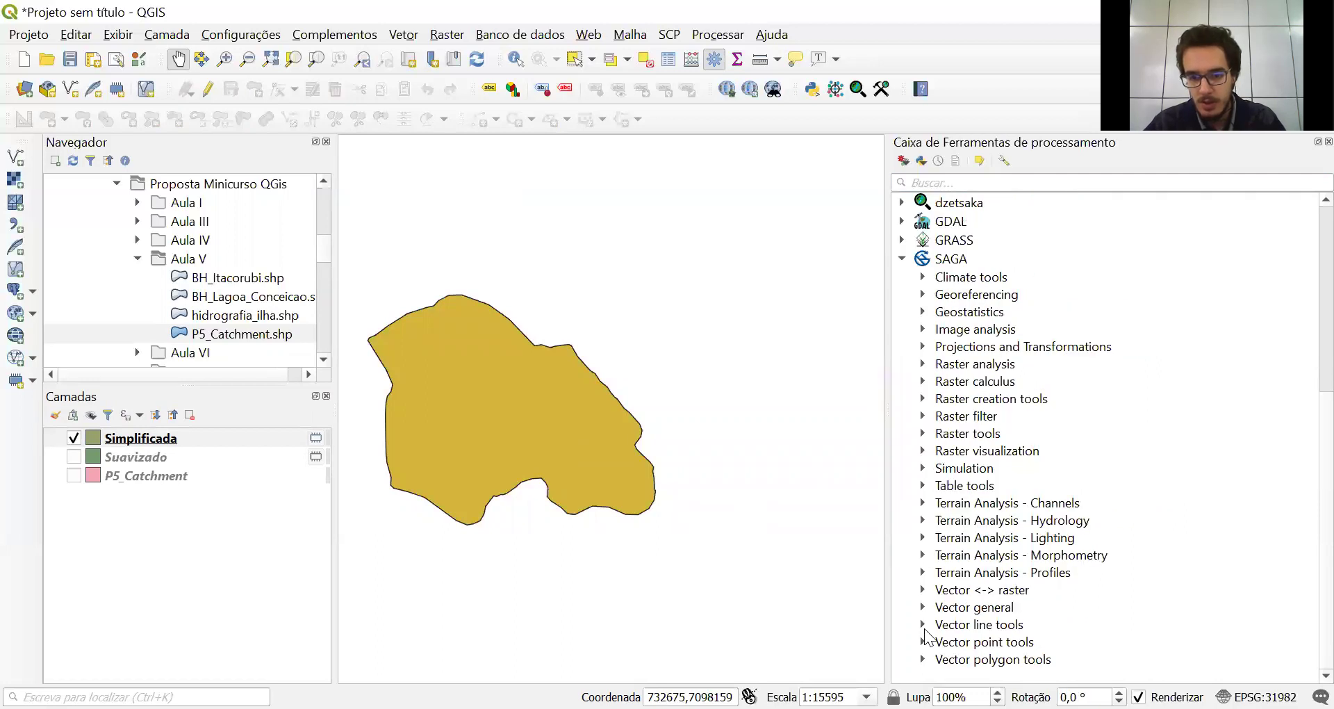
# Examine the SAGA tools in the Vector point tools group, and close the processing toolbox
pyautogui.click(923, 642)
pyautogui.scroll(-6, 899, 550)
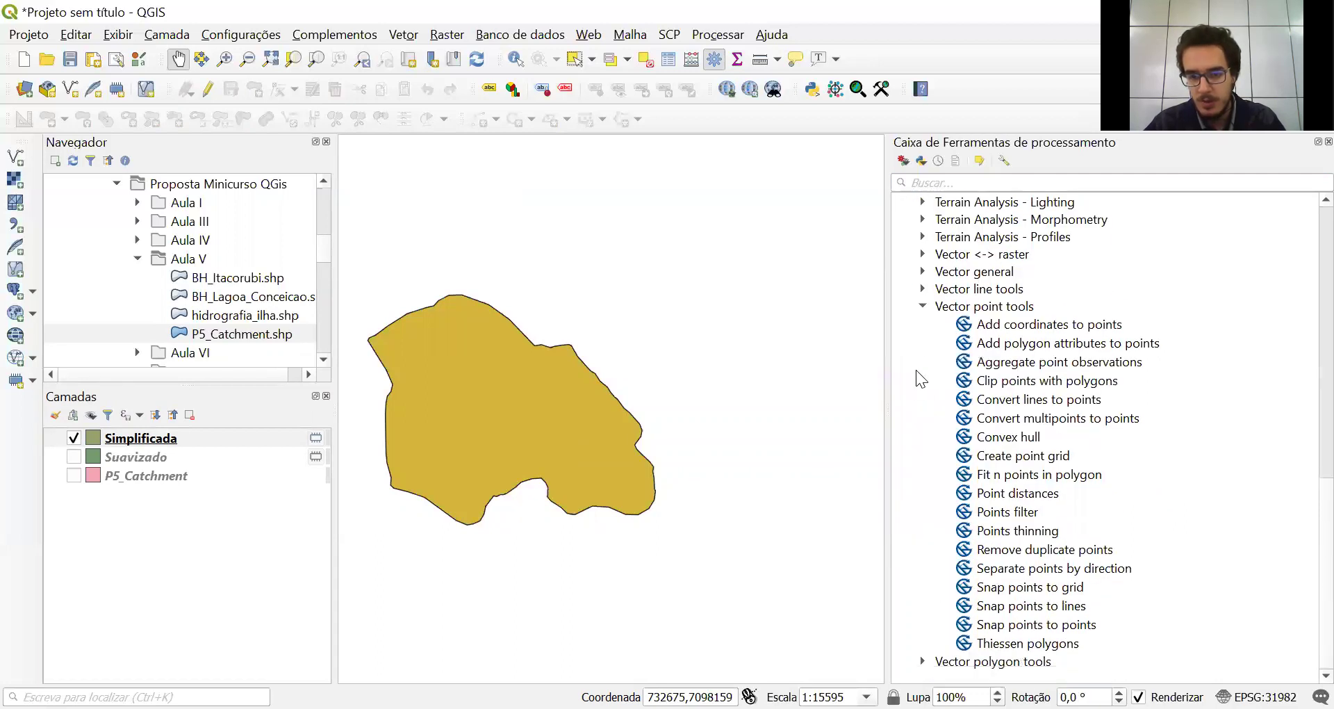
pyautogui.click(922, 306)
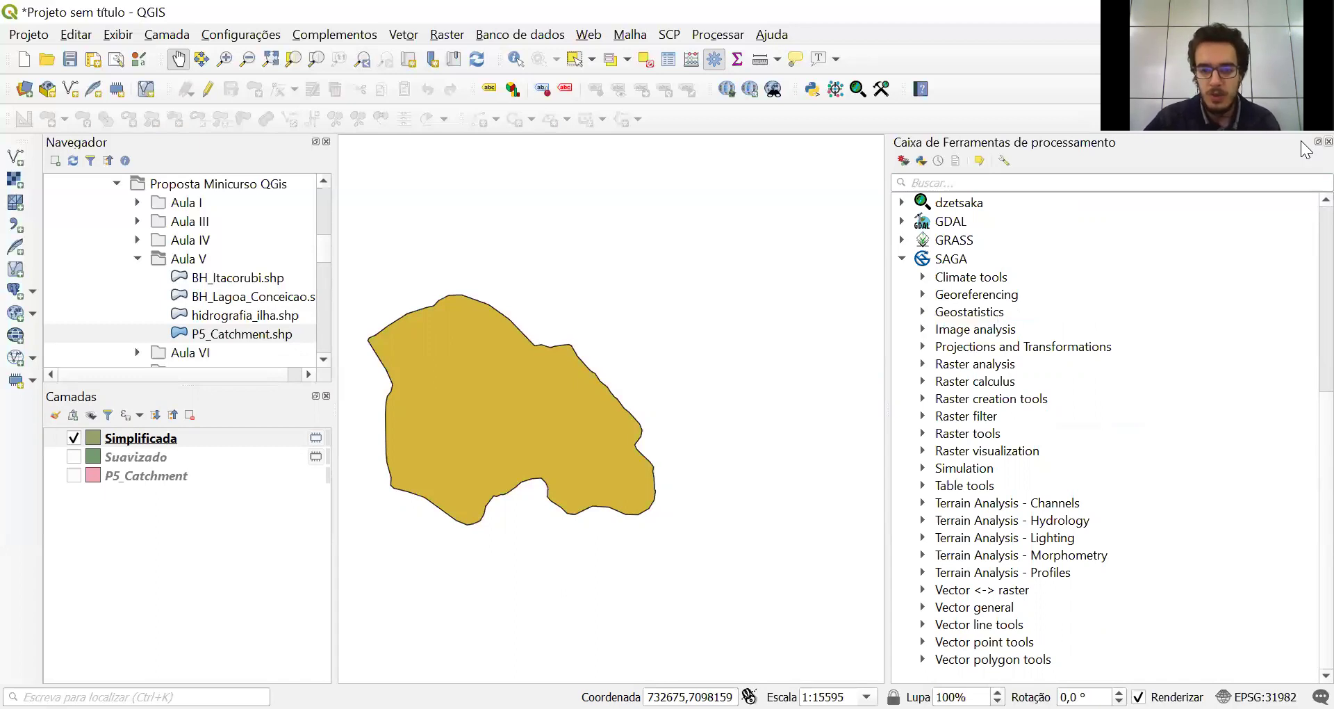
pyautogui.hotkey('ctrl', 'alt', 't')
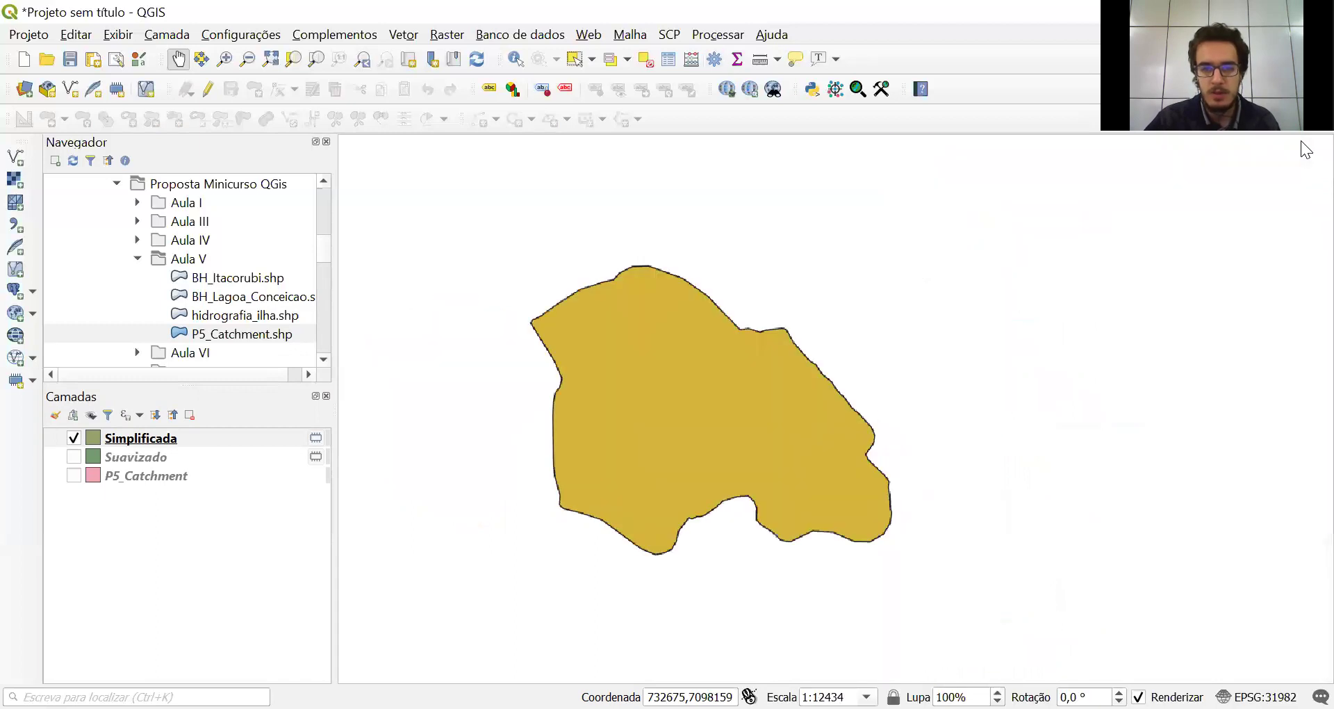